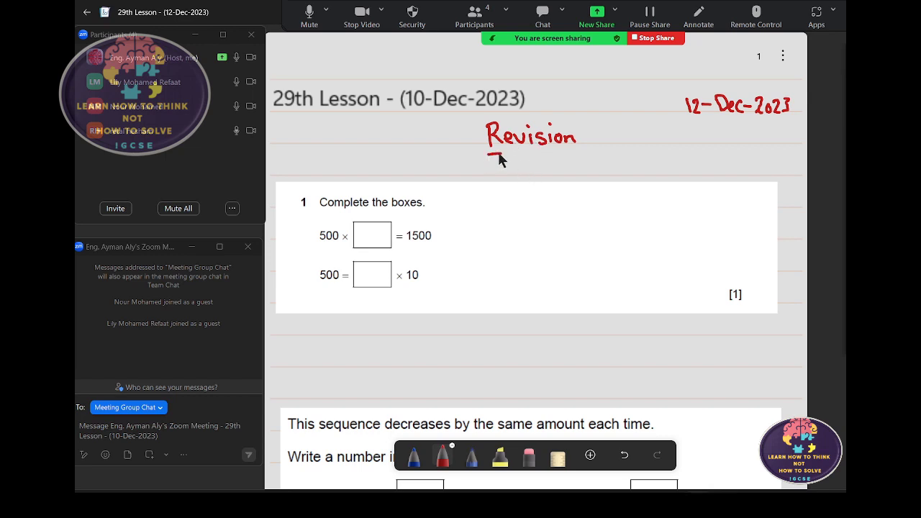
- Underline the handwritten 'Revision' heading in red and scroll down to the sequence question
left_click_drag(559, 154, 576, 153)
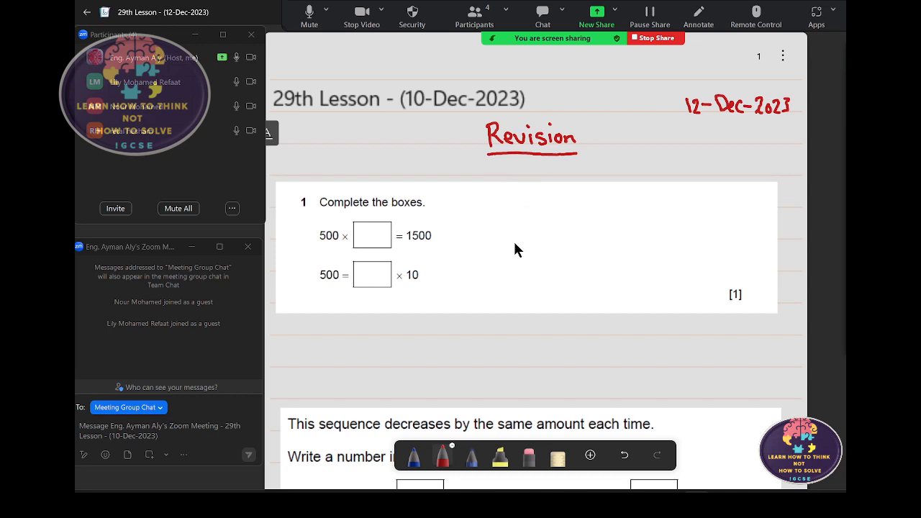
scroll(516, 245, "down", 3)
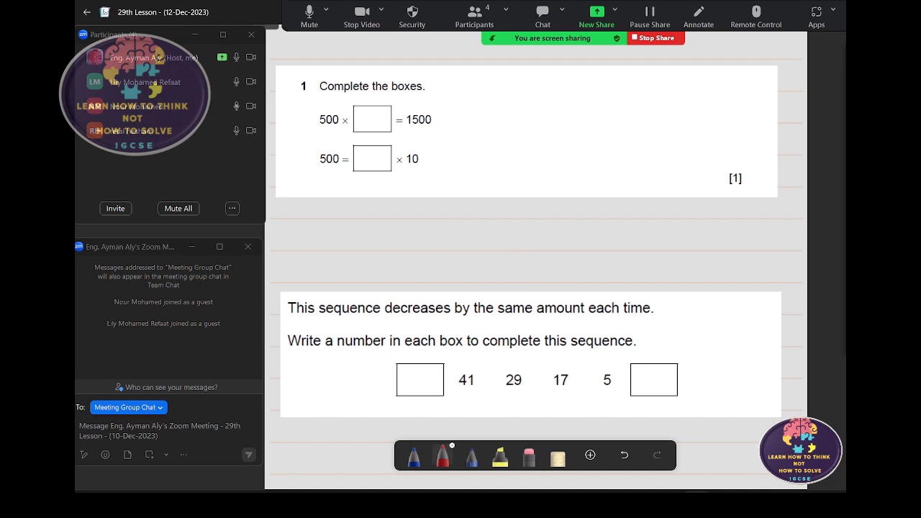
left_click(366, 489)
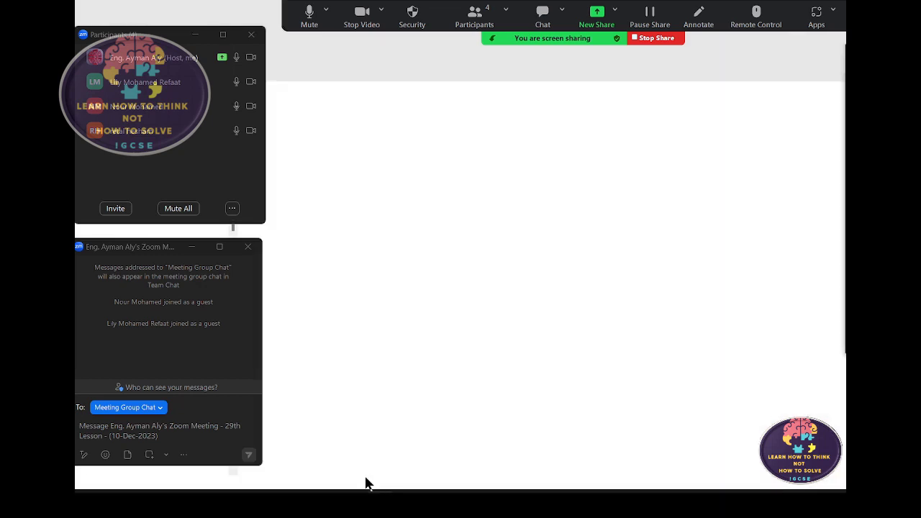
- Browse IGCSE-DataBase > Grade-5 > 09-Progression-Sheets-Exams > 2023 and open Mathematics_Stage 5_P1 MS 2023.pdf
left_click(326, 133)
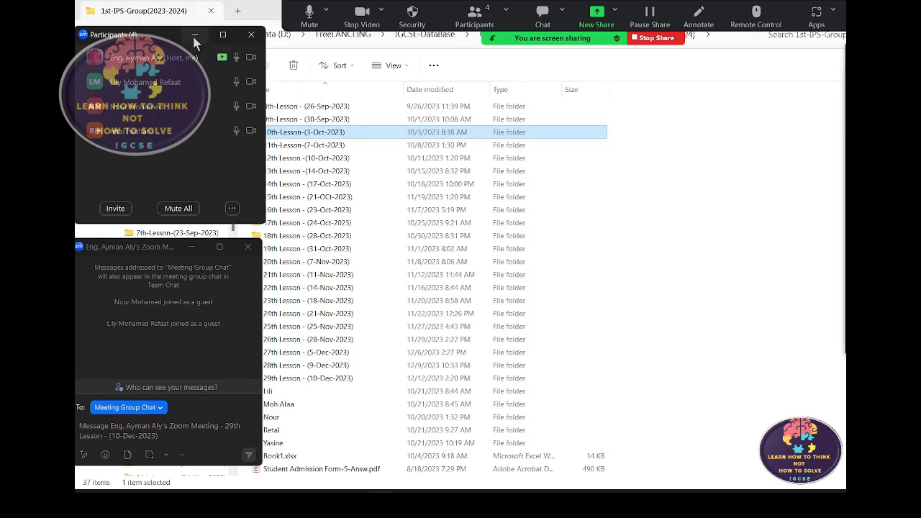
left_click(195, 34)
left_click(97, 40)
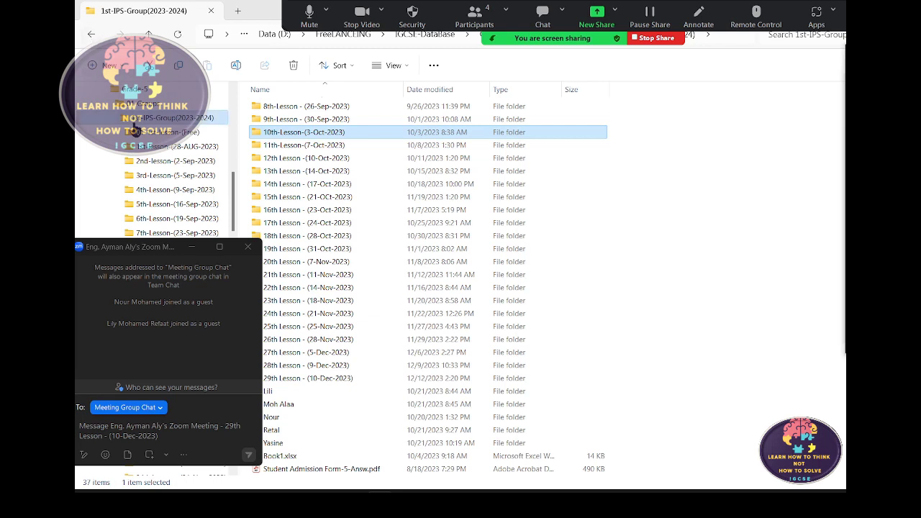
left_click(421, 34)
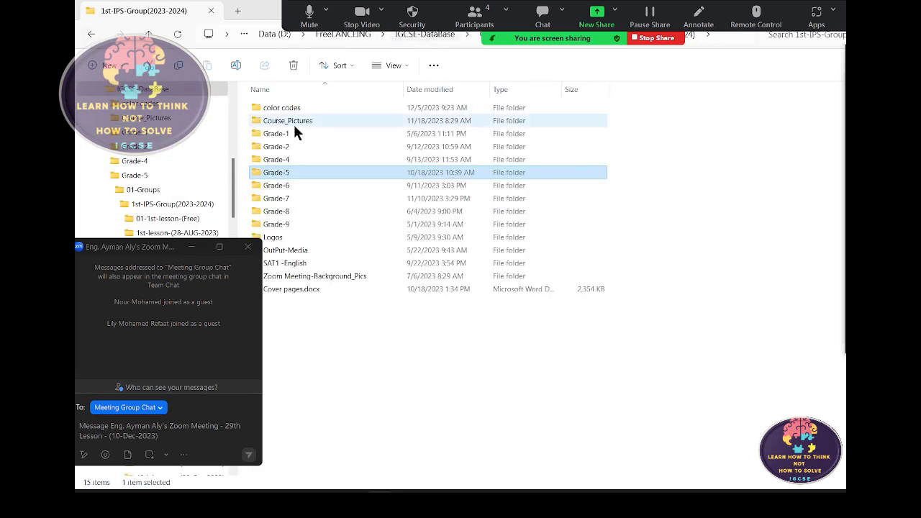
double_click(282, 177)
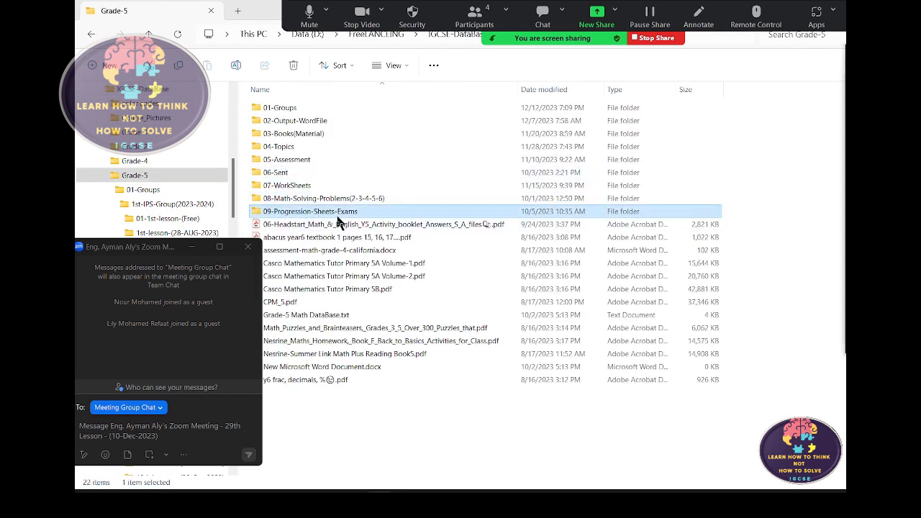
double_click(335, 216)
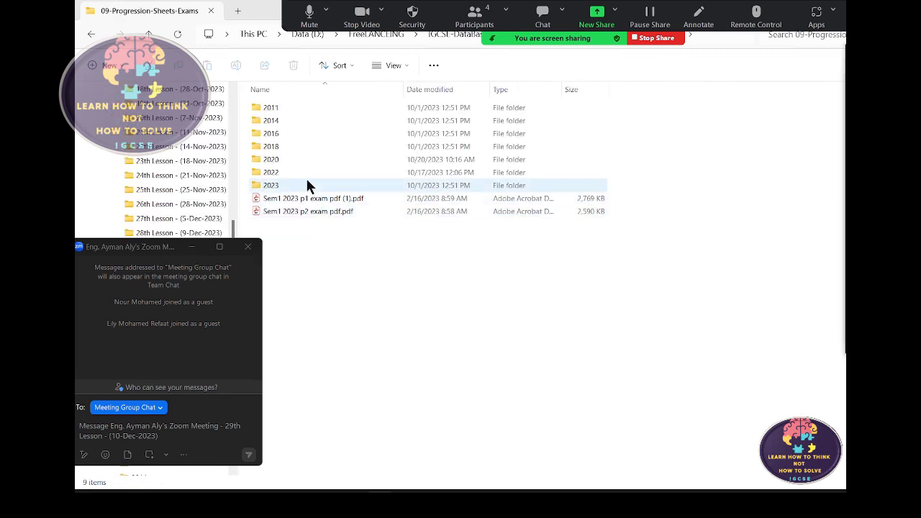
double_click(303, 184)
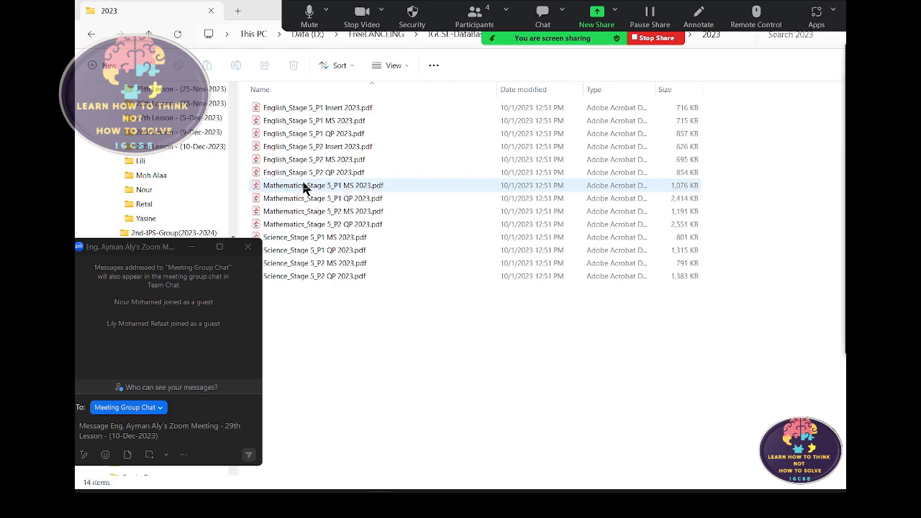
left_click(355, 190)
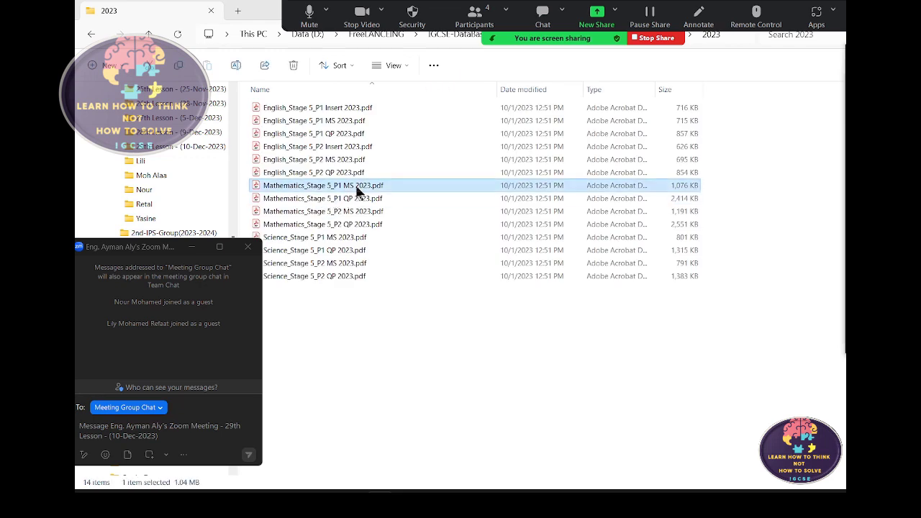
double_click(356, 190)
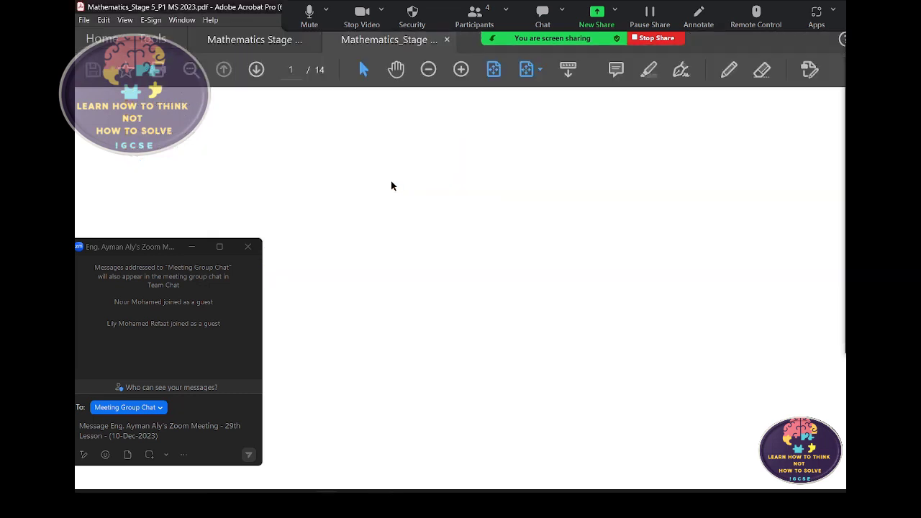
- Scroll through the mark scheme PDF, then close it
scroll(431, 203, "down", 1)
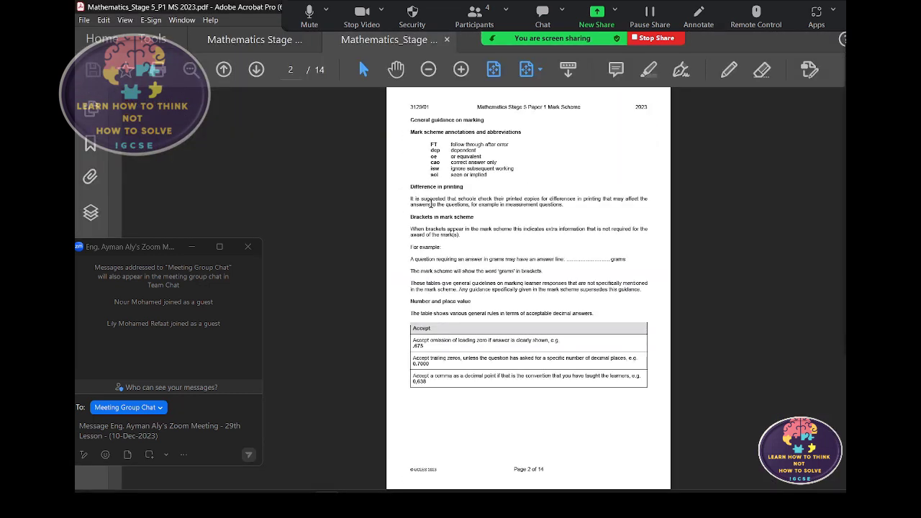
scroll(431, 204, "down", 1)
scroll(431, 204, "down", 1)
scroll(431, 204, "up", 1)
scroll(433, 185, "up", 2)
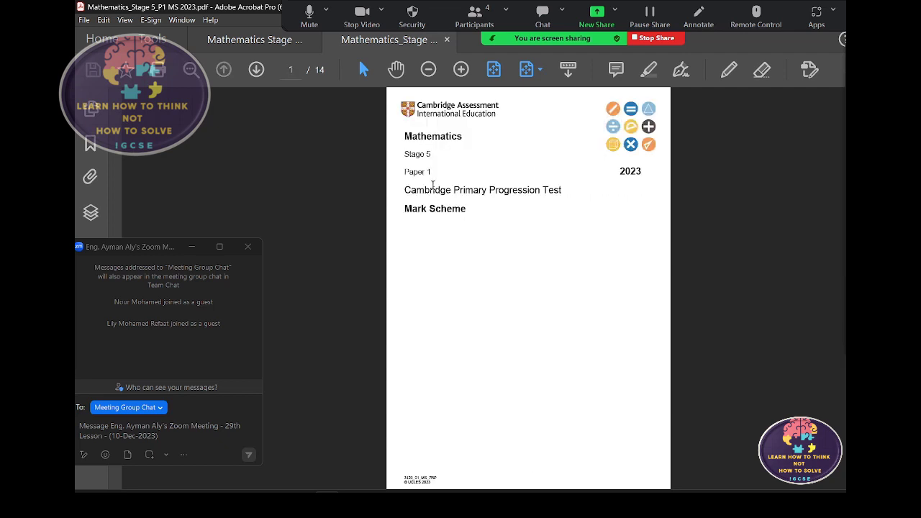
left_click(446, 40)
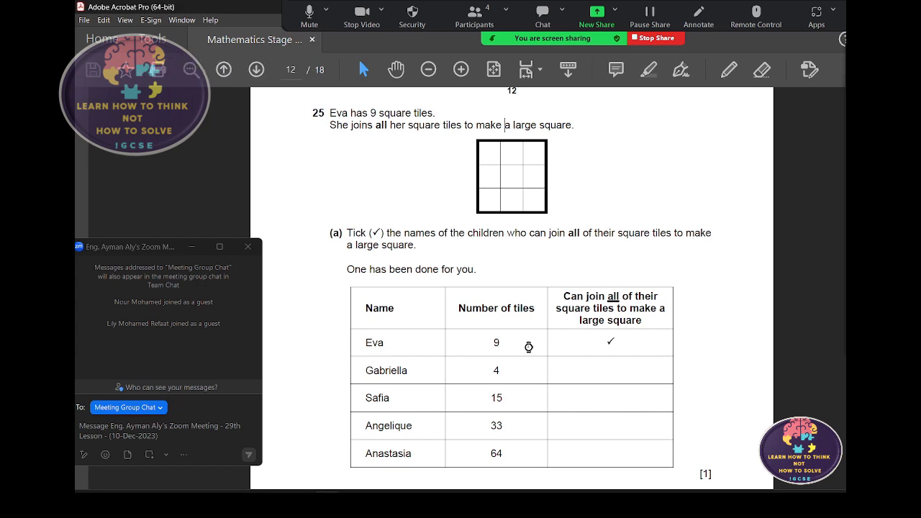
- Open Mathematics_Stage 5_P1 QP 2023.pdf from the 2023 folder and scroll to page 3
left_click(381, 504)
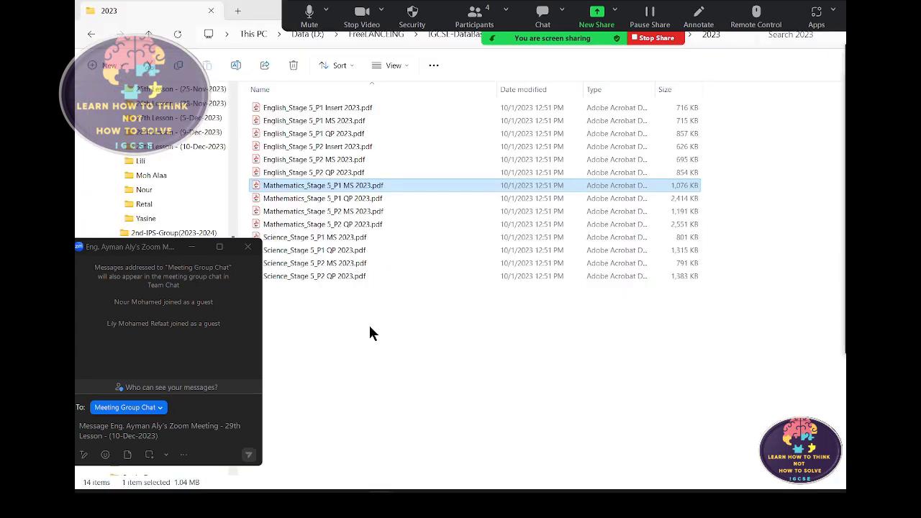
left_click(372, 202)
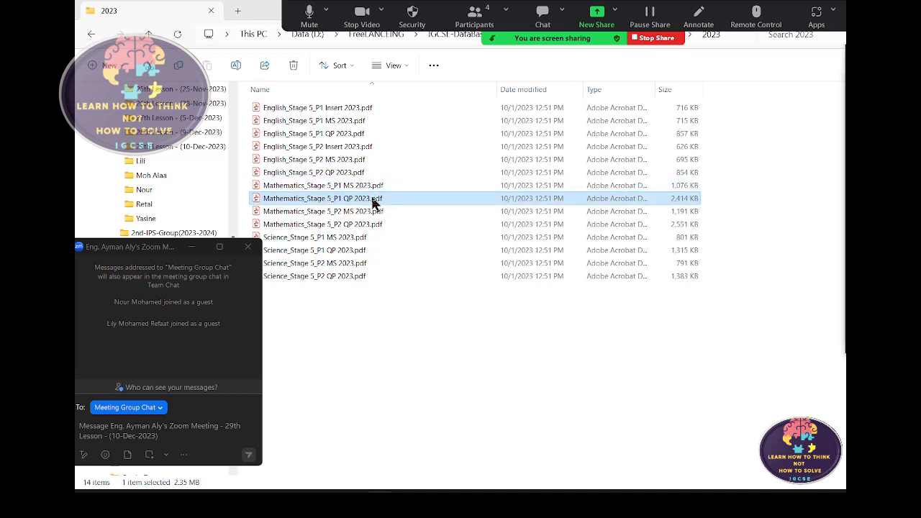
double_click(373, 203)
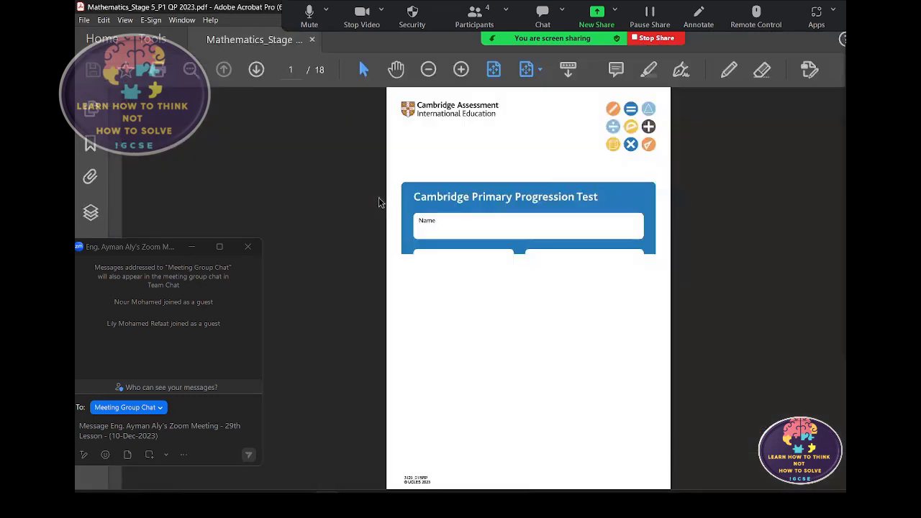
scroll(580, 287, "down", 2)
scroll(579, 288, "down", 2)
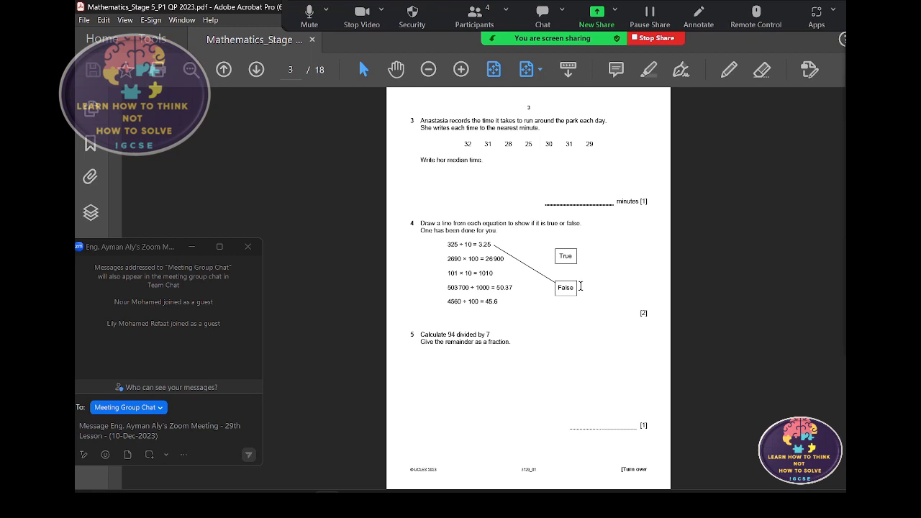
scroll(580, 286, "down", 2)
scroll(580, 286, "down", 2)
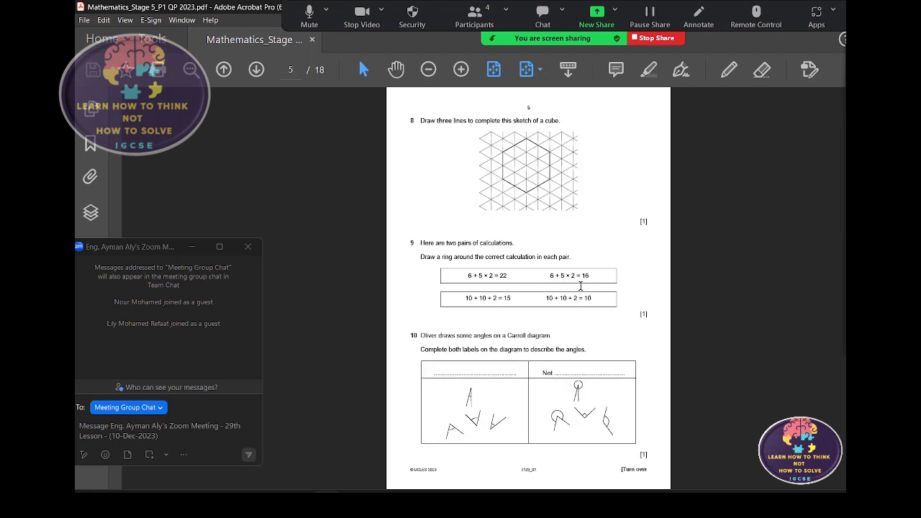
scroll(579, 286, "up", 2)
scroll(580, 286, "up", 2)
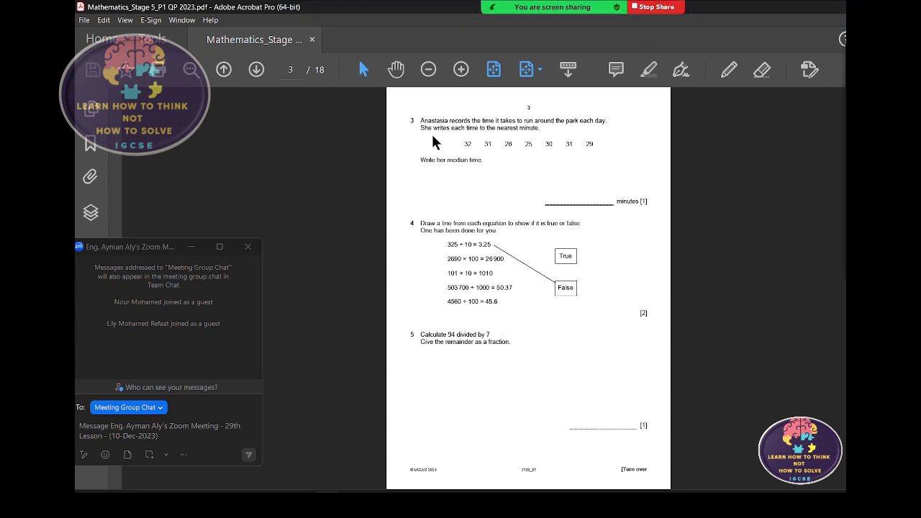
- Snip question 3's median-time problem with Win+Shift+S
key("super+shift+s")
key("Escape")
scroll(494, 119, "up", 1)
scroll(493, 118, "up", 1)
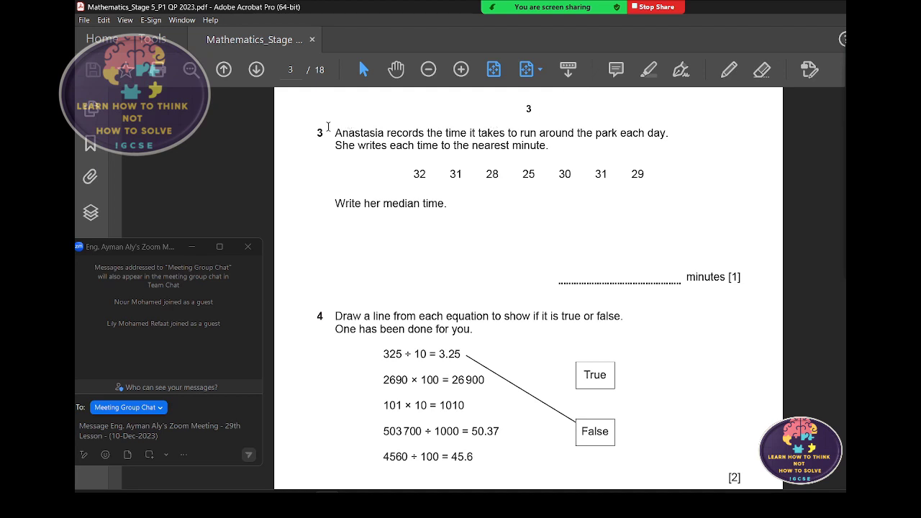
key("super+shift+s")
mouse_move(329, 121)
left_mouse_down()
mouse_move(367, 199)
mouse_move(714, 310)
mouse_move(728, 305)
left_mouse_up()
- Switch to the 29th Lesson notebook and scroll past the pasted questions to blank page 9
left_click(696, 492)
scroll(504, 279, "down", 5)
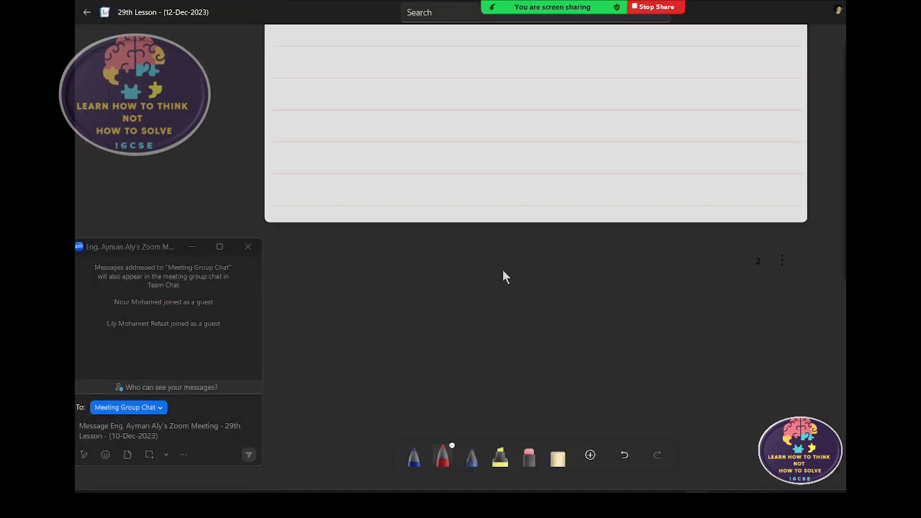
scroll(504, 277, "down", 5)
scroll(504, 276, "down", 2)
scroll(505, 273, "down", 2)
scroll(512, 263, "down", 5)
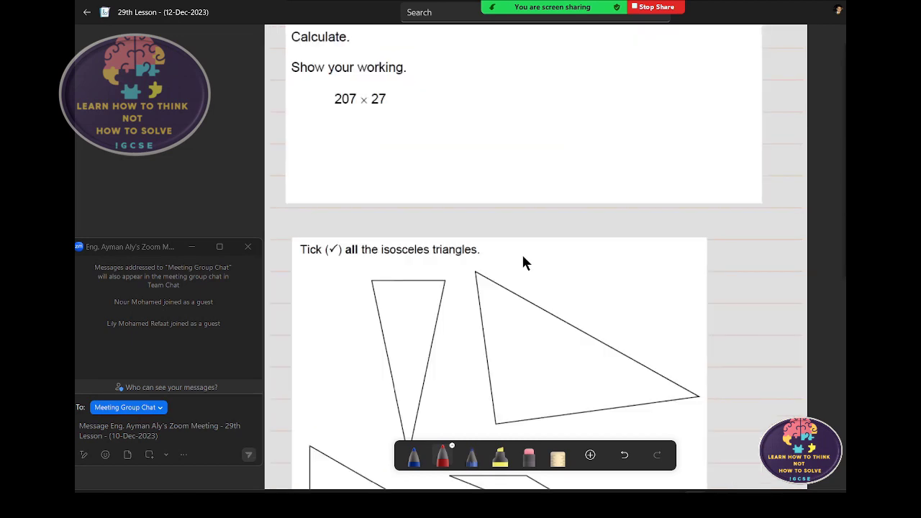
scroll(564, 298, "down", 5)
scroll(562, 293, "down", 5)
scroll(560, 298, "down", 5)
scroll(560, 301, "down", 3)
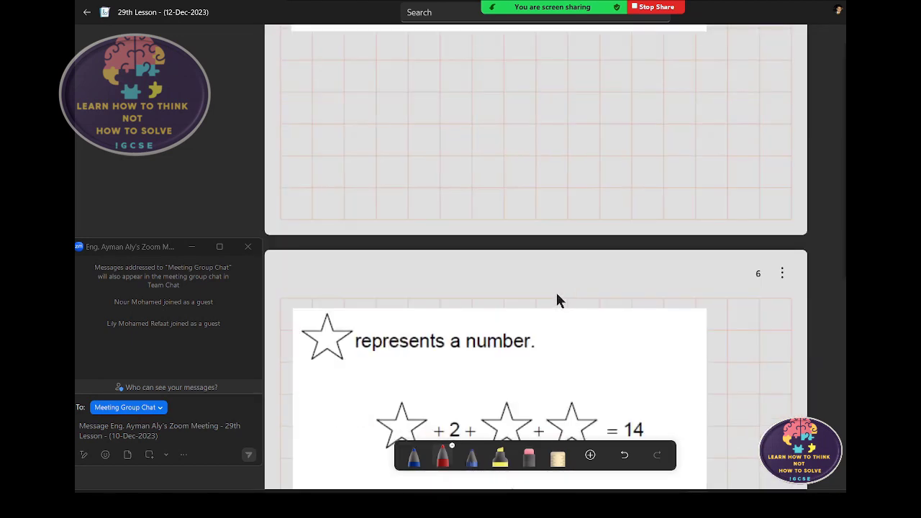
scroll(557, 287, "down", 7)
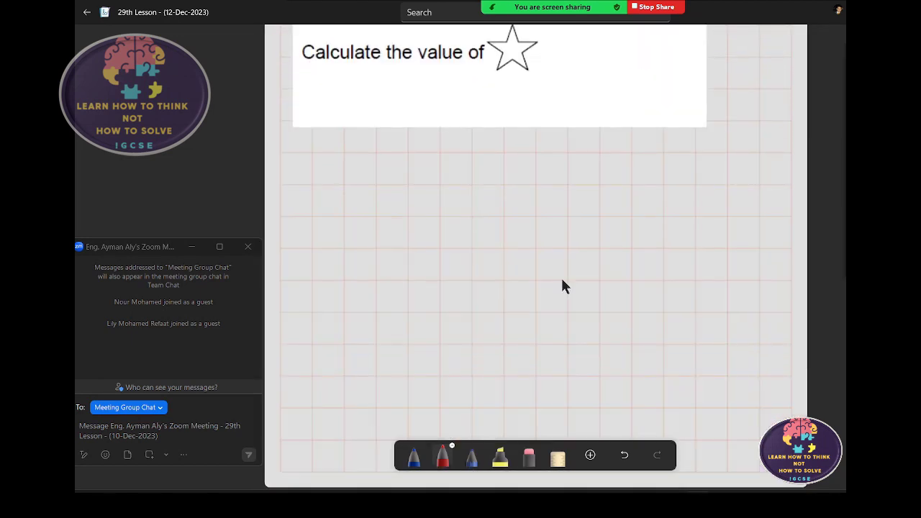
scroll(561, 281, "down", 1)
scroll(561, 280, "down", 4)
scroll(562, 280, "down", 4)
scroll(561, 278, "down", 7)
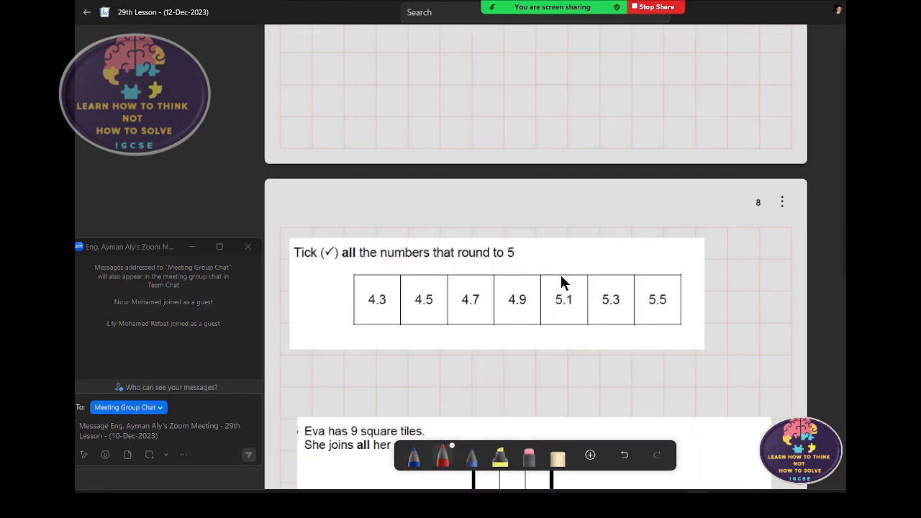
scroll(561, 277, "down", 4)
scroll(561, 280, "down", 5)
scroll(561, 281, "down", 3)
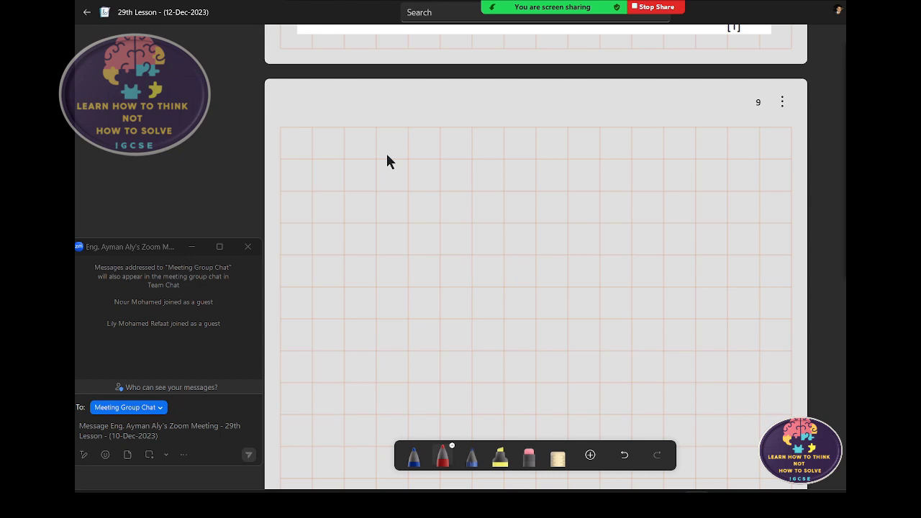
scroll(413, 243, "up", 2)
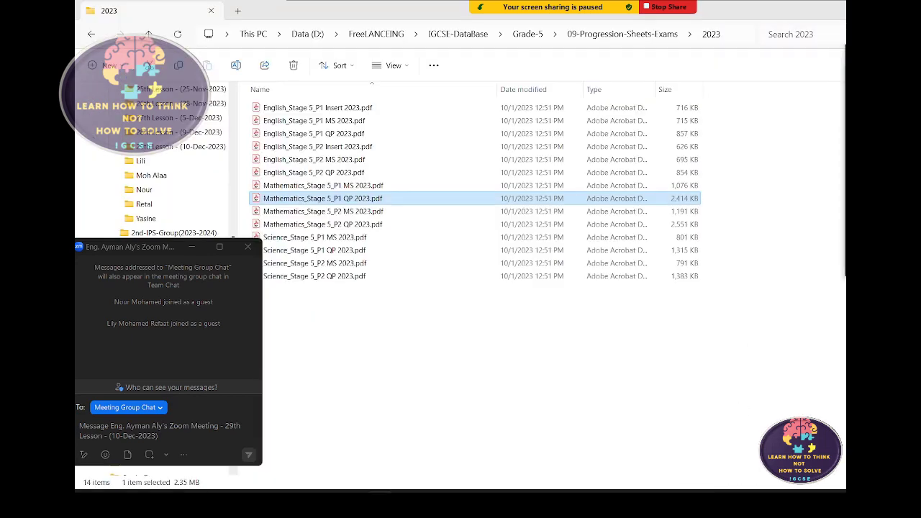
- Minimize File Explorer and WhatsApp, use Journal's taskbar menu, then open Task Manager with Ctrl+Shift+Esc
left_click(763, 10)
left_click(701, 79)
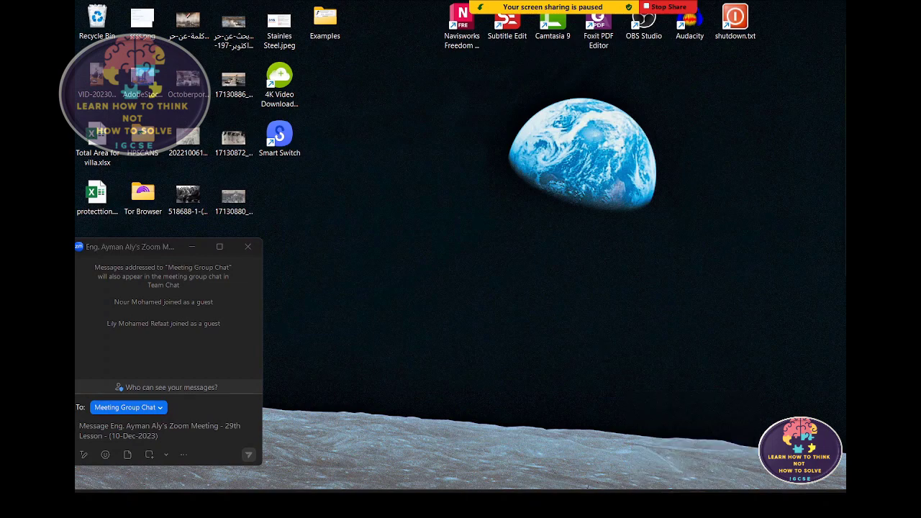
right_click(683, 503)
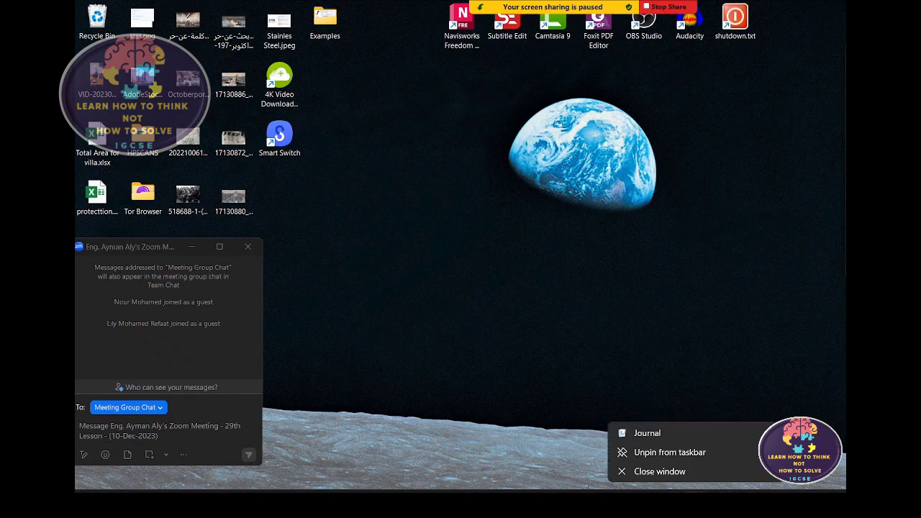
left_click(670, 366)
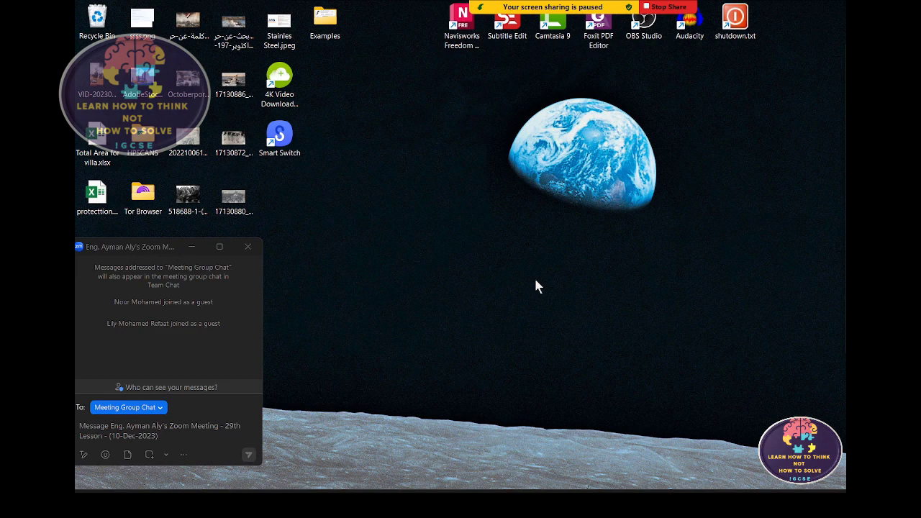
key("ctrl+shift+Escape")
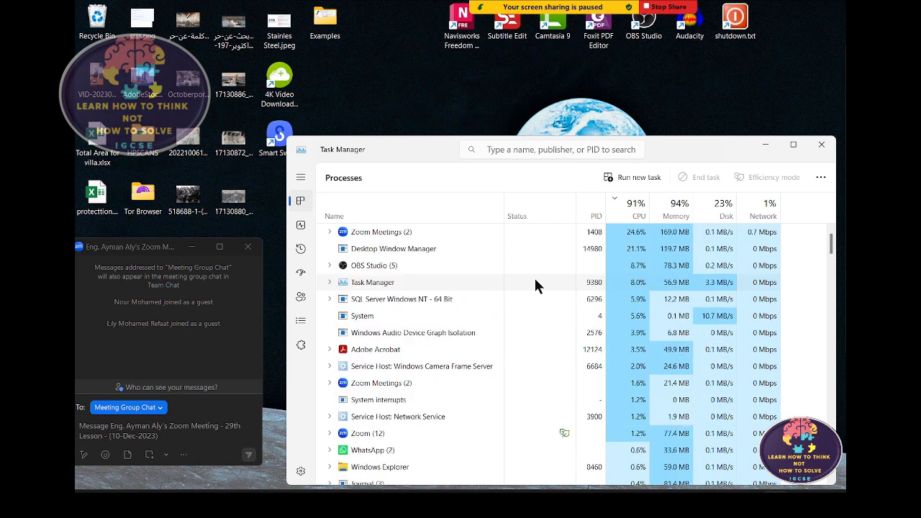
- Search 'jo' in Task Manager, end the Journal task, and dismiss Zoom's sharing-stopped notice
left_click(575, 149)
type("j")
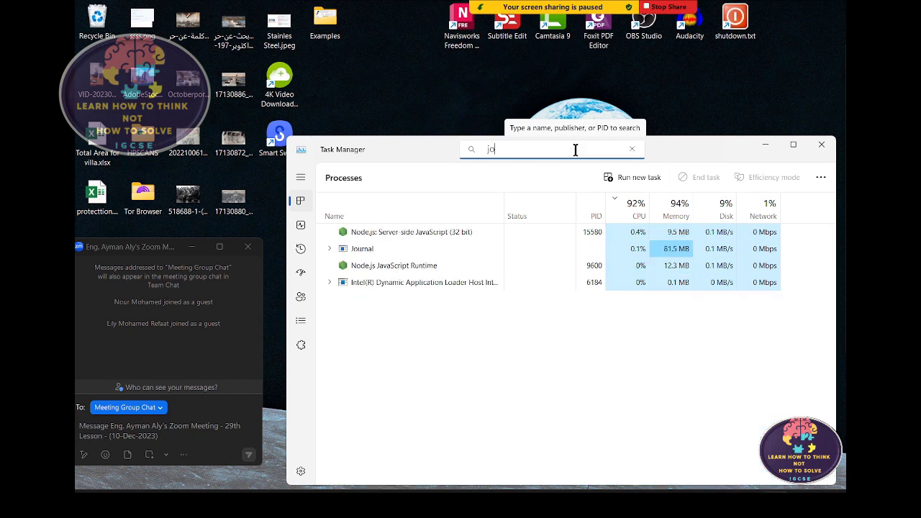
type("o")
left_click(427, 241)
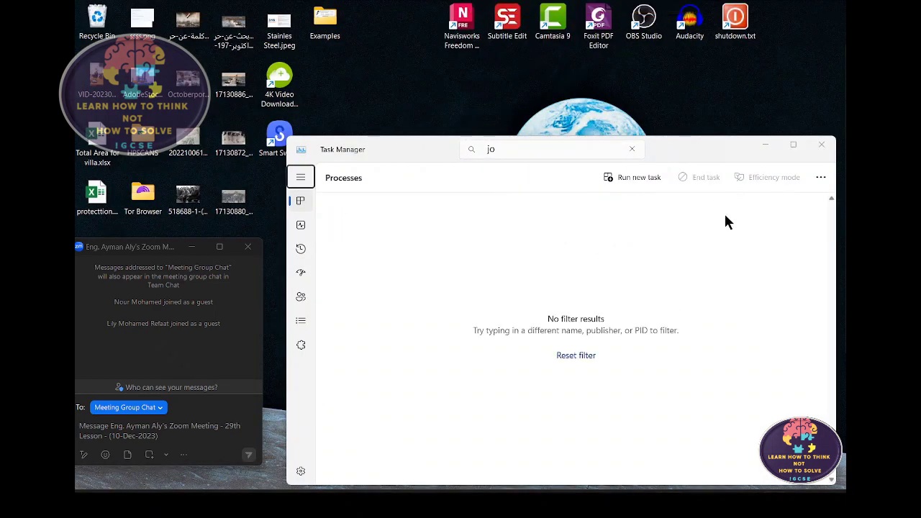
left_click(762, 147)
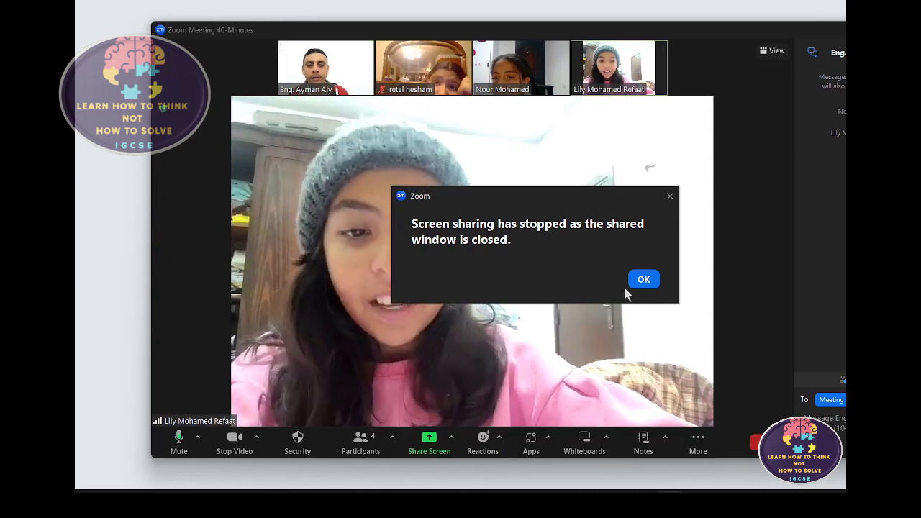
left_click(643, 279)
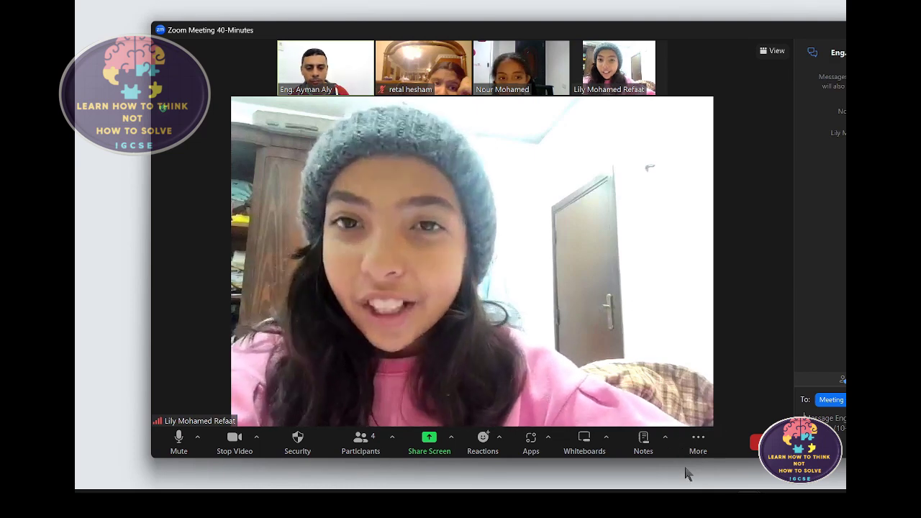
- Relaunch Journal and open 29th Lesson from Math- Grade 5 (IPS) > 1st Group-IPS Math (2023-2024)
mouse_move(669, 485)
left_click(669, 444)
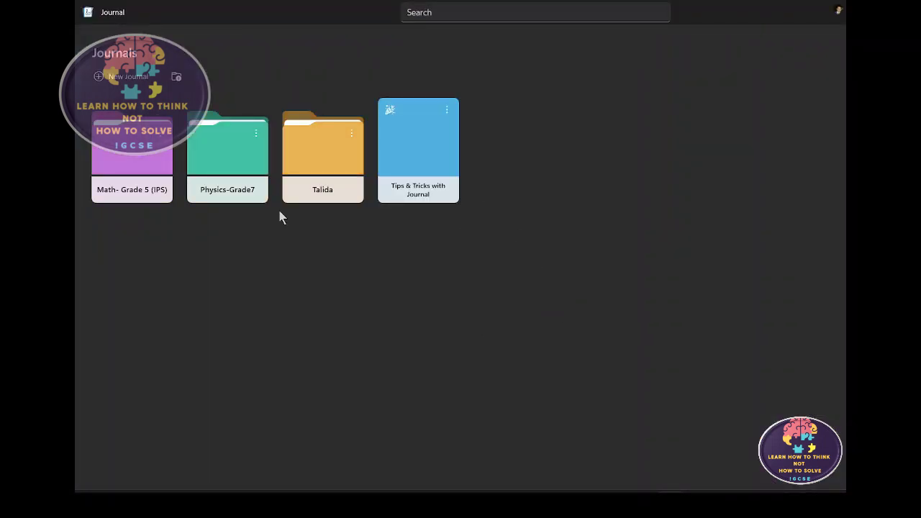
left_click(134, 206)
left_click(137, 191)
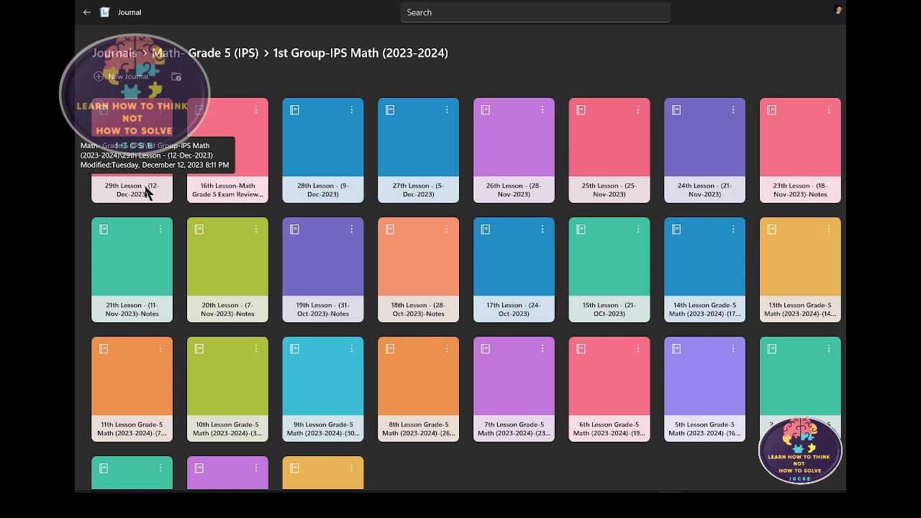
left_click(146, 191)
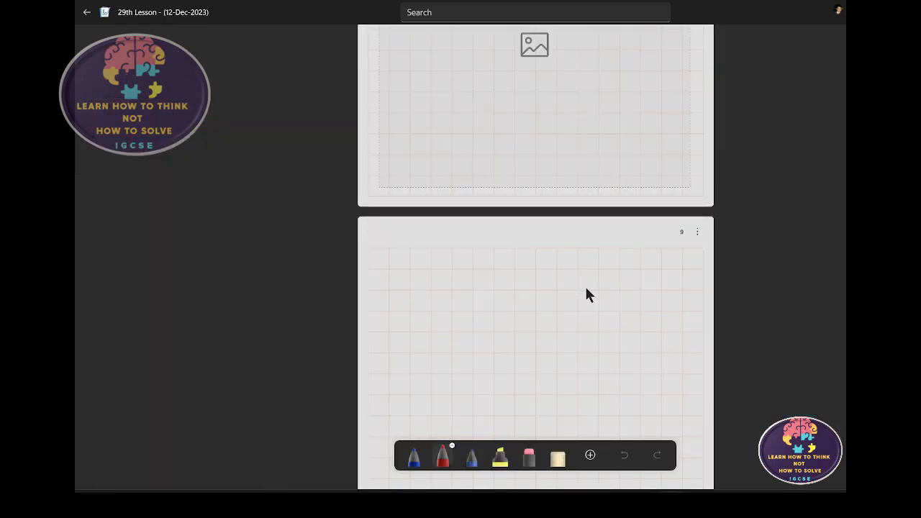
- Paste the snipped median-time question onto blank page 9 and enlarge it
left_click(698, 232)
left_click(719, 292)
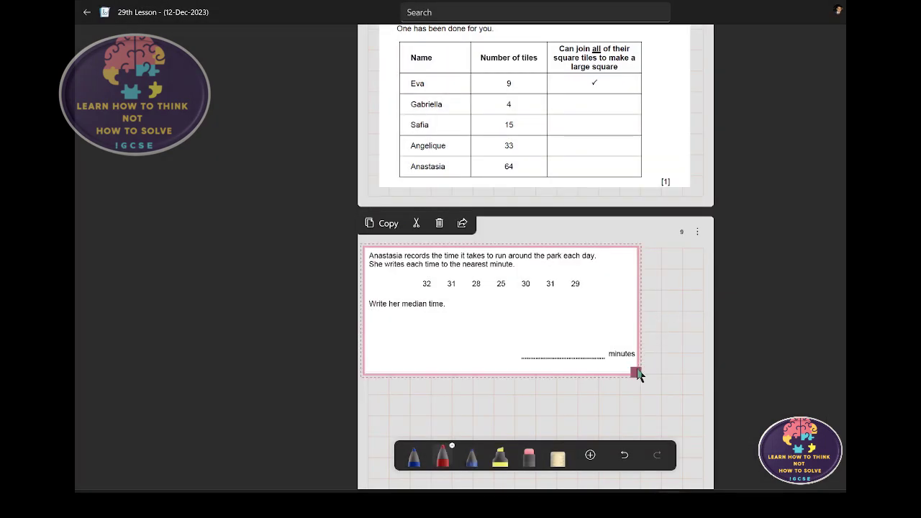
left_click_drag(636, 372, 691, 392)
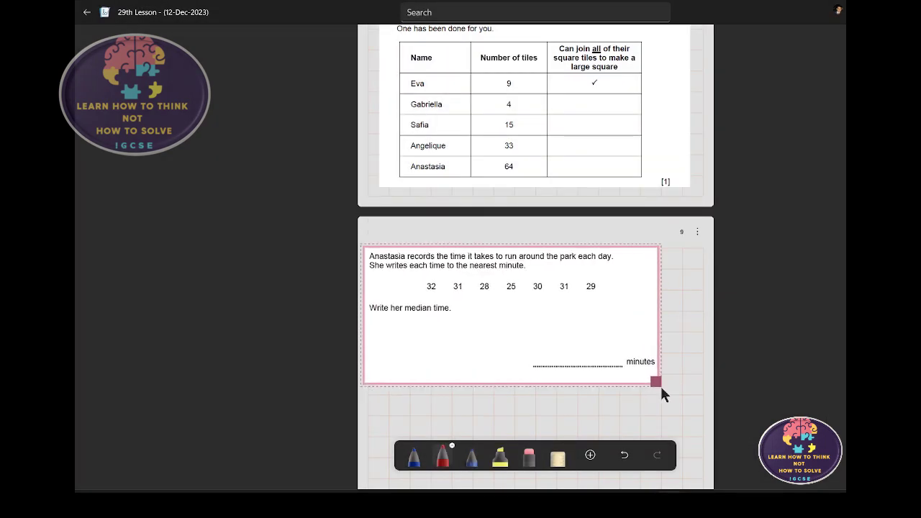
left_click(696, 381)
scroll(687, 380, "up", 3)
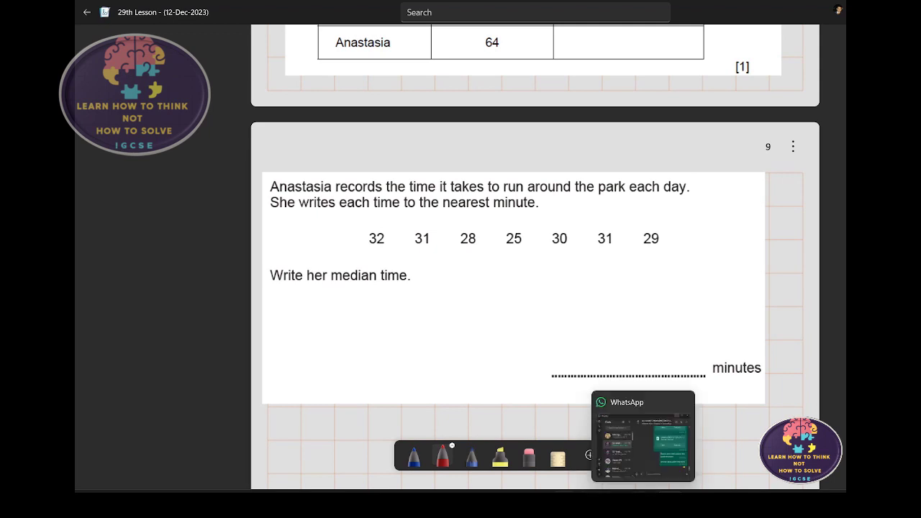
- Bring the Zoom meeting window back to the front
mouse_move(352, 504)
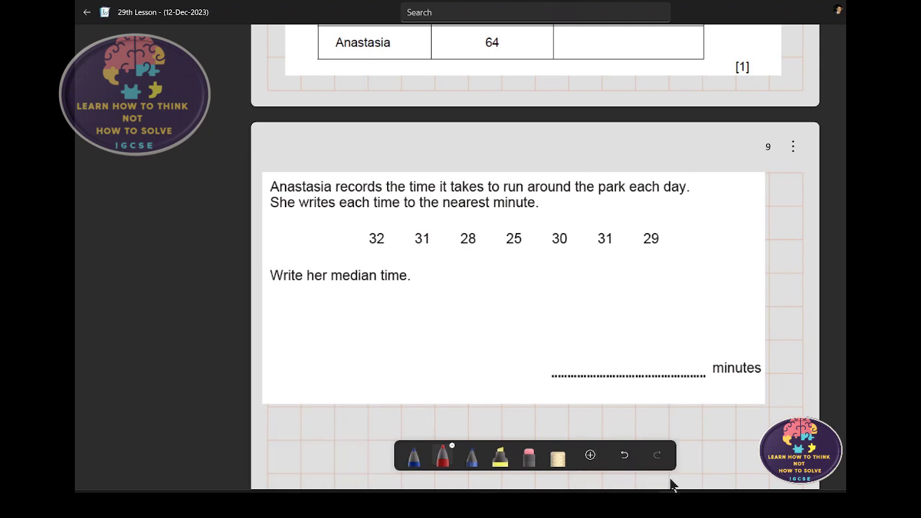
mouse_move(776, 497)
left_click(813, 439)
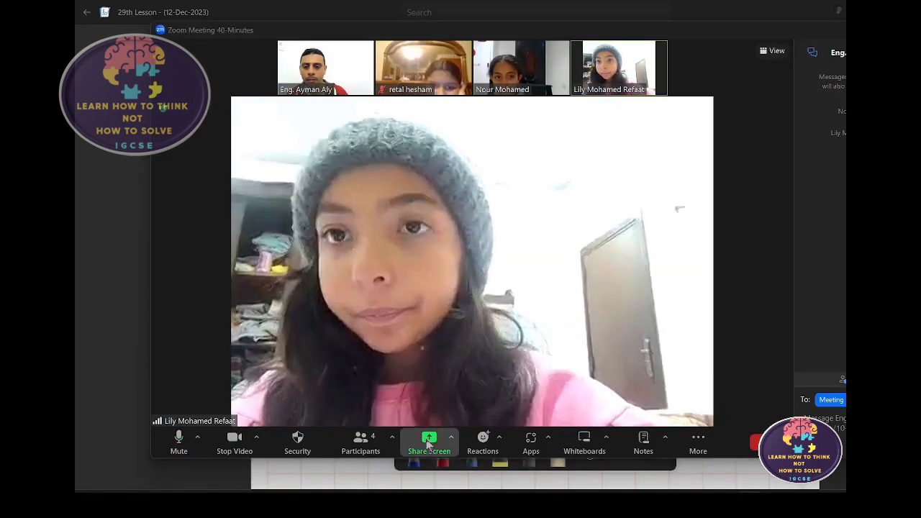
- Share the '29th Lesson - (12-Dec-2023) - Journal' window in the Zoom meeting
left_click(429, 440)
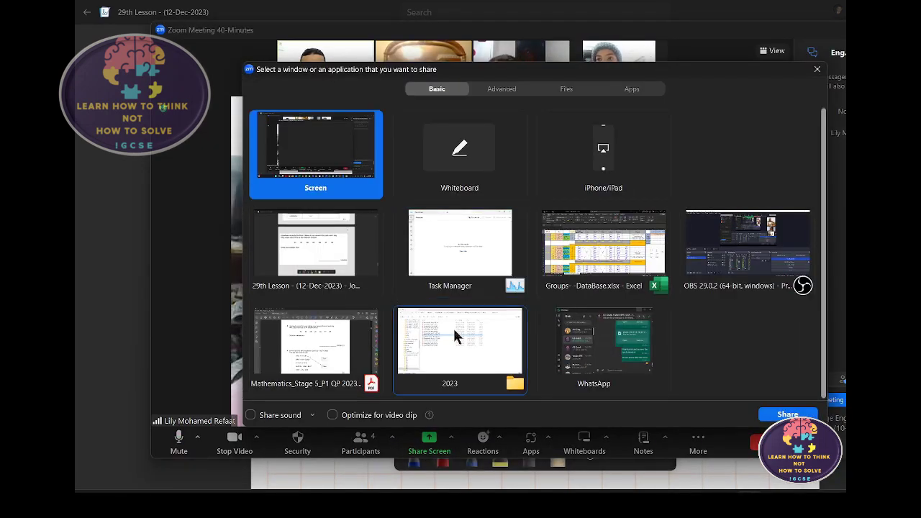
left_click(344, 268)
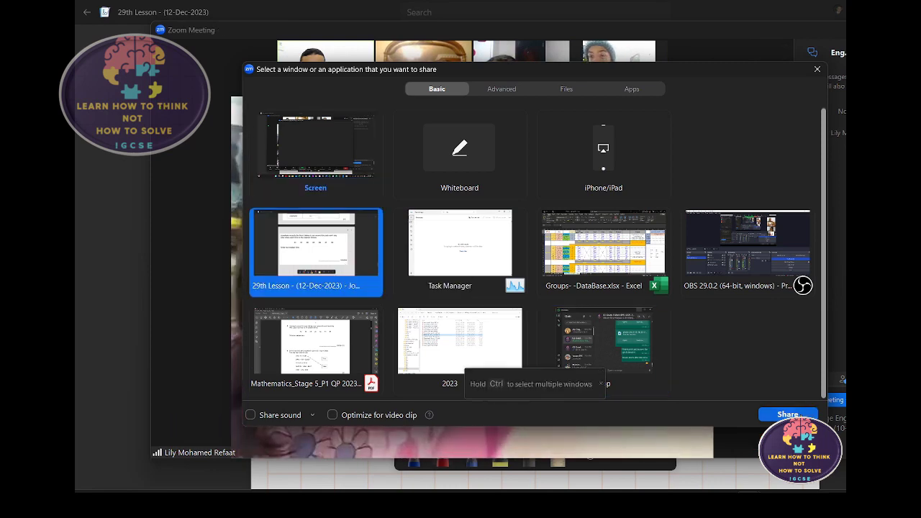
left_click(786, 415)
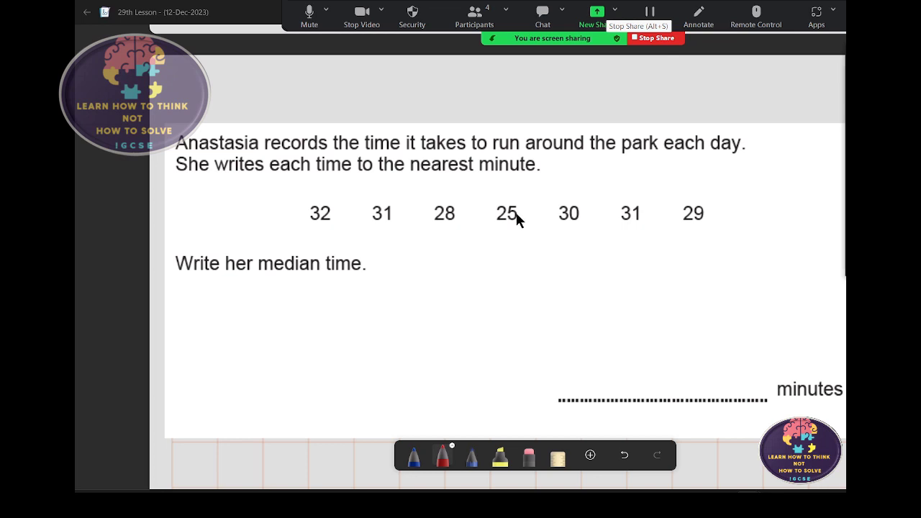
- Cross out the printed 25 and 29 in red and write 25, 28, 29, 30 in order
left_click(497, 228)
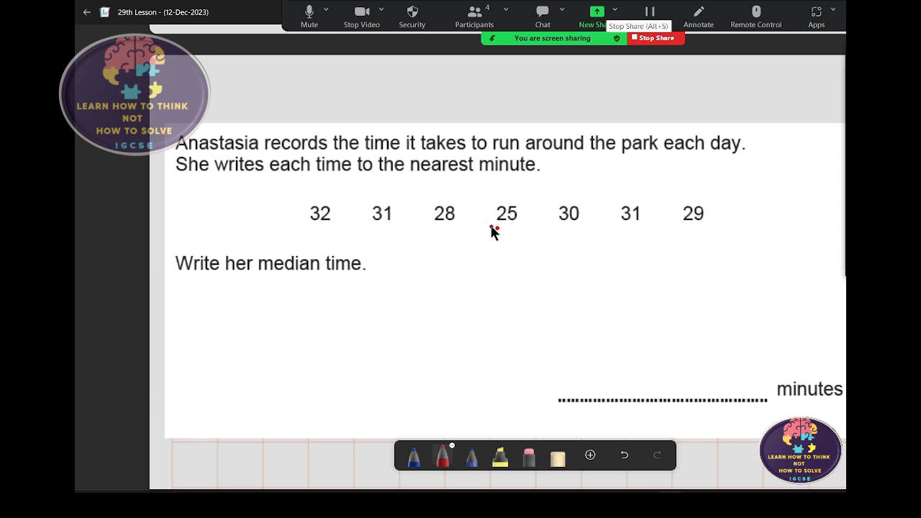
mouse_move(490, 229)
left_mouse_down()
mouse_move(510, 231)
mouse_move(504, 277)
mouse_move(515, 255)
mouse_move(512, 278)
left_mouse_up()
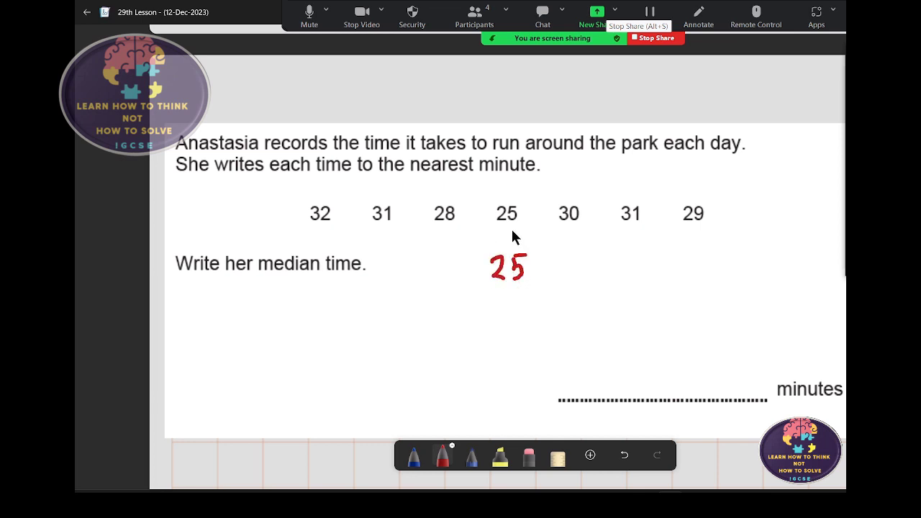
left_click_drag(494, 228, 515, 227)
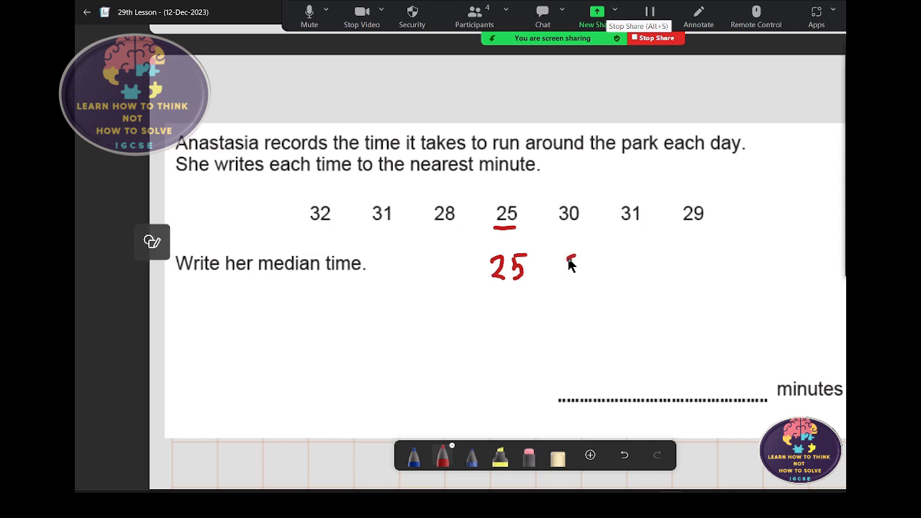
mouse_move(567, 258)
left_mouse_down()
mouse_move(579, 276)
mouse_move(600, 270)
mouse_move(603, 254)
left_mouse_up()
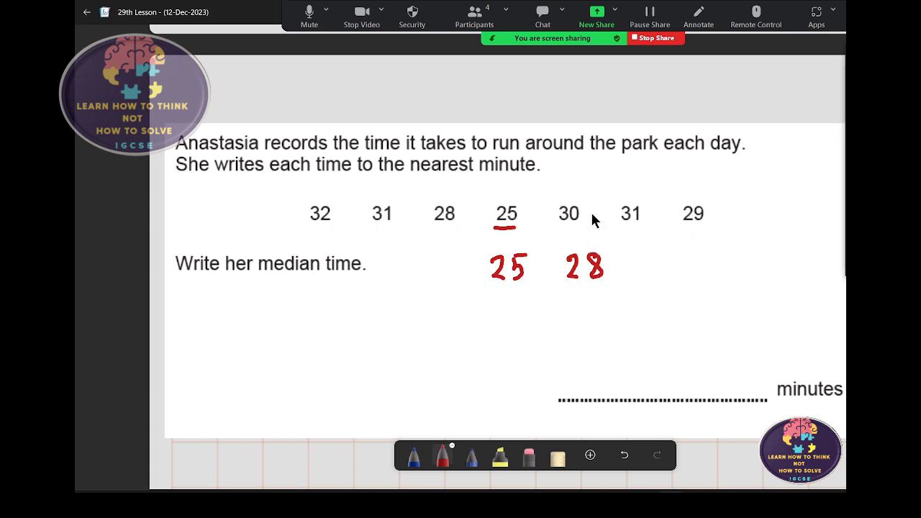
left_click_drag(515, 223, 432, 224)
left_click_drag(636, 257, 658, 275)
left_click_drag(709, 197, 682, 228)
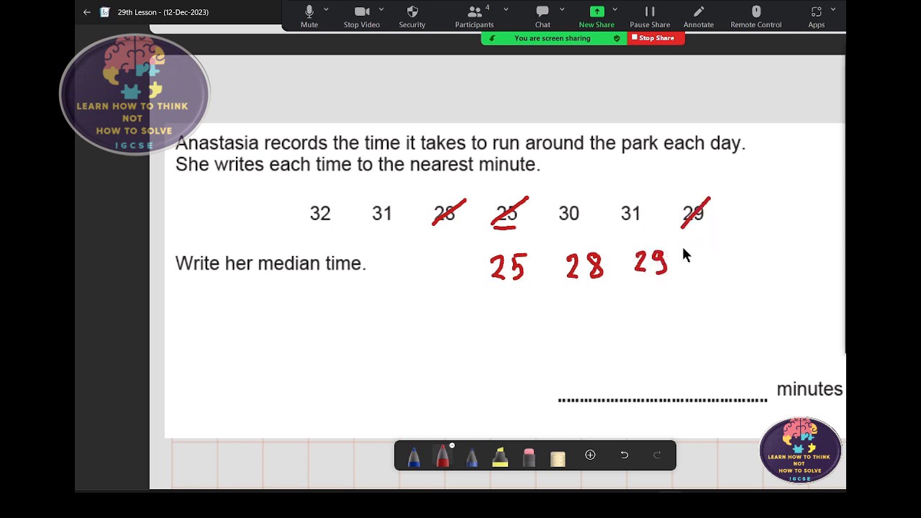
mouse_move(703, 255)
left_mouse_down()
mouse_move(701, 272)
mouse_move(726, 257)
left_mouse_up()
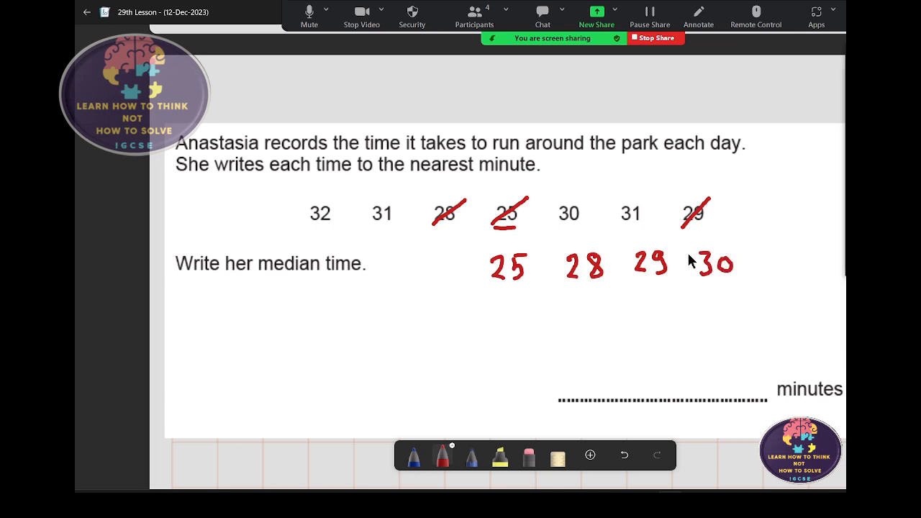
- Cross out the printed 30, both 31s and 32, and write 31, 31, 32 to finish the list
left_click_drag(582, 203, 553, 228)
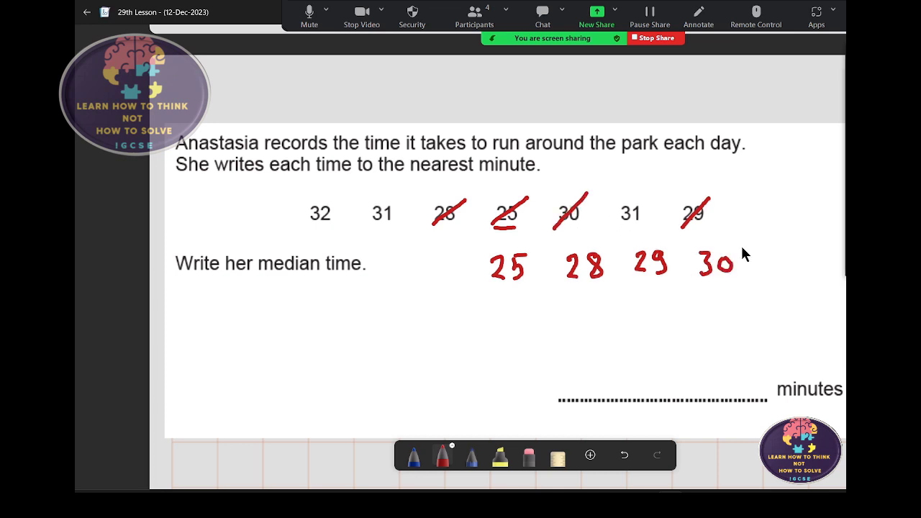
mouse_move(747, 249)
left_mouse_down()
mouse_move(747, 269)
mouse_move(772, 268)
left_mouse_up()
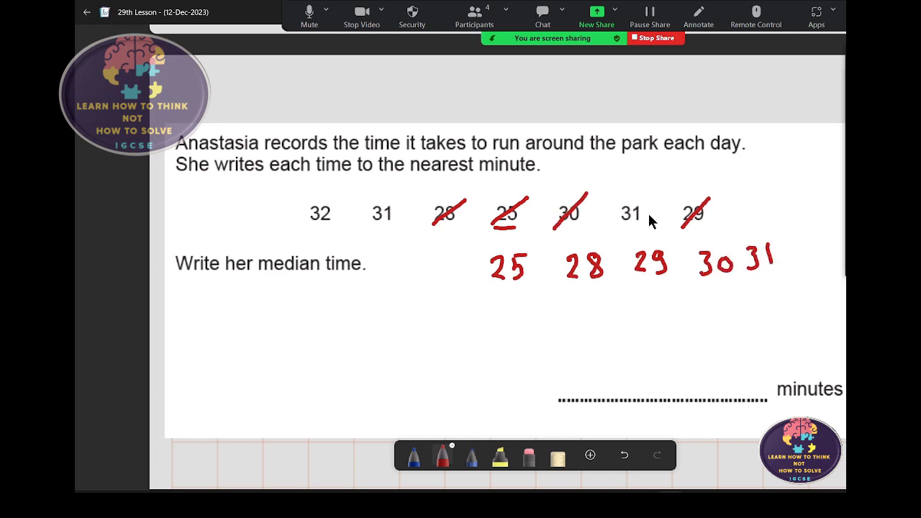
left_click_drag(655, 192, 618, 230)
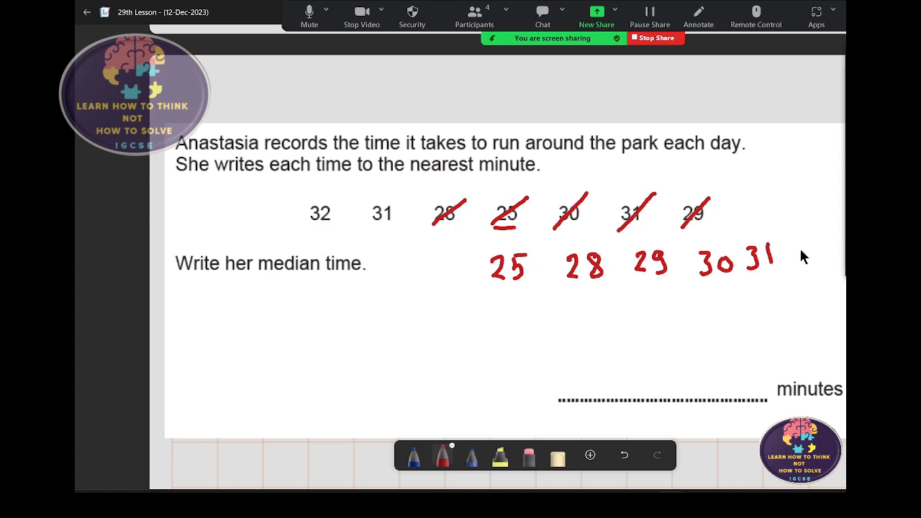
mouse_move(797, 250)
left_mouse_down()
mouse_move(795, 271)
mouse_move(822, 269)
left_mouse_up()
left_click_drag(391, 202, 366, 234)
left_click_drag(303, 234, 338, 207)
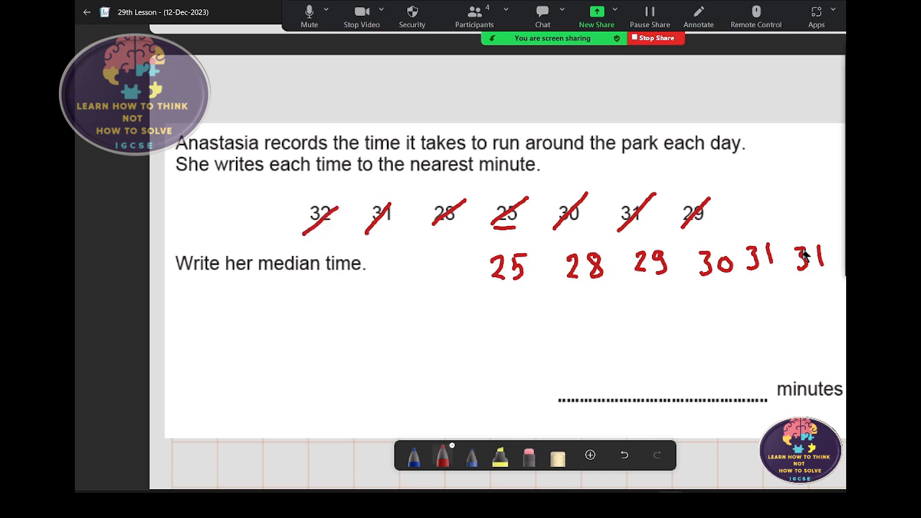
scroll(804, 253, "down", 3)
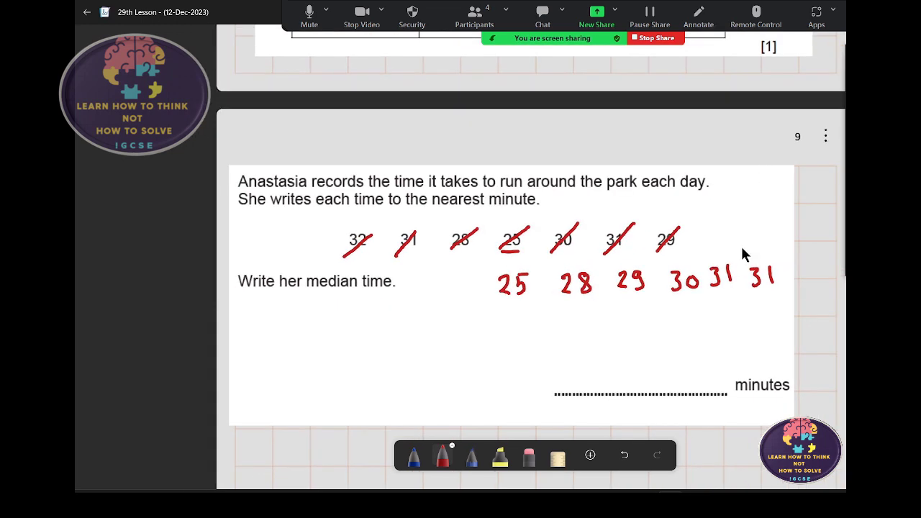
mouse_move(791, 263)
left_mouse_down()
mouse_move(792, 287)
mouse_move(813, 281)
left_mouse_up()
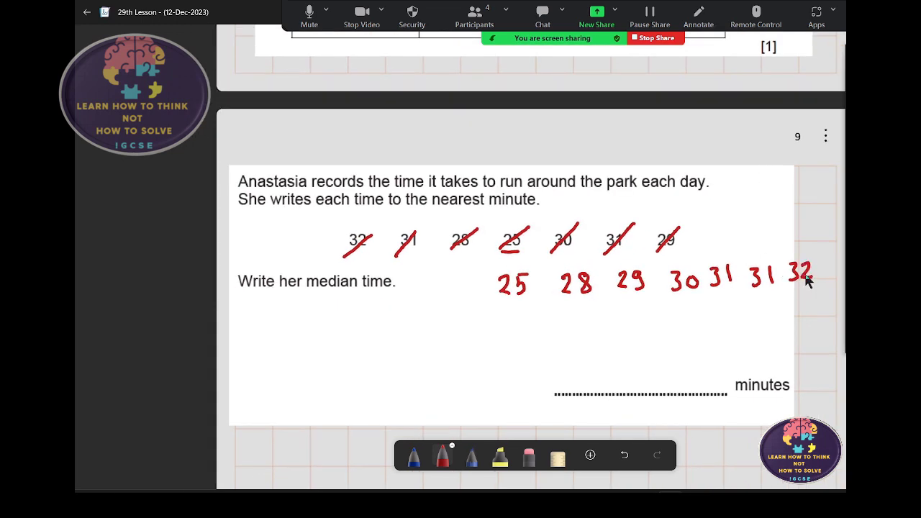
- Highlight the median value 30 in yellow
left_click(500, 456)
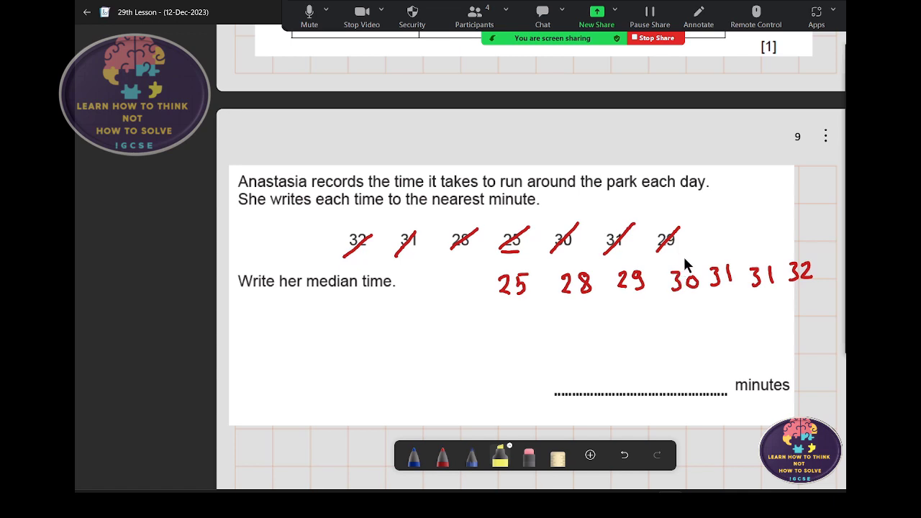
left_click_drag(690, 261, 666, 268)
mouse_move(695, 302)
left_mouse_down()
mouse_move(698, 282)
mouse_move(676, 279)
left_mouse_up()
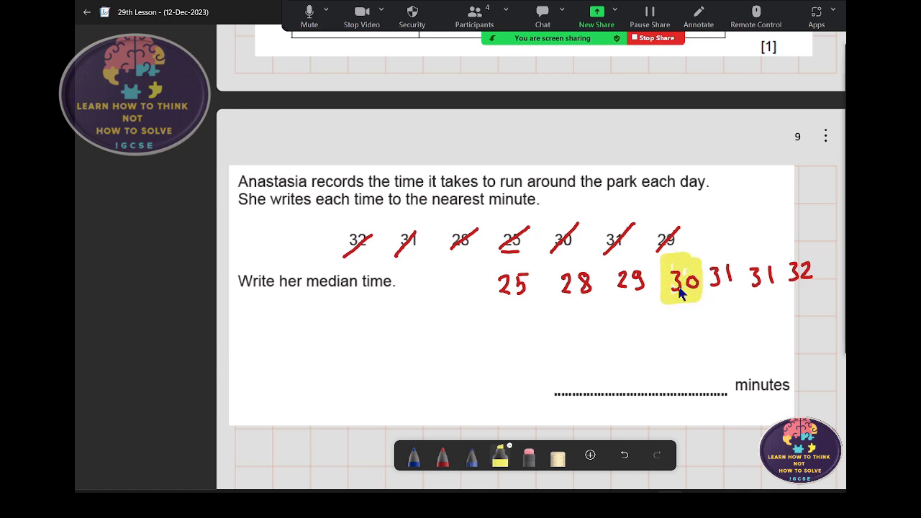
- In blue ink, brace 25, 28, 29 and 31, 31, 32 as threes, arrow down from 30, begin writing 30
left_click(414, 457)
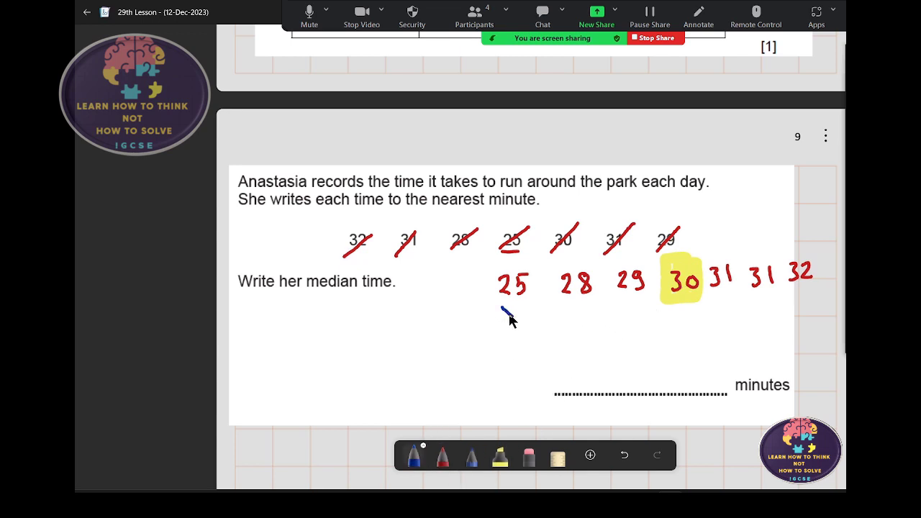
left_click_drag(502, 308, 630, 301)
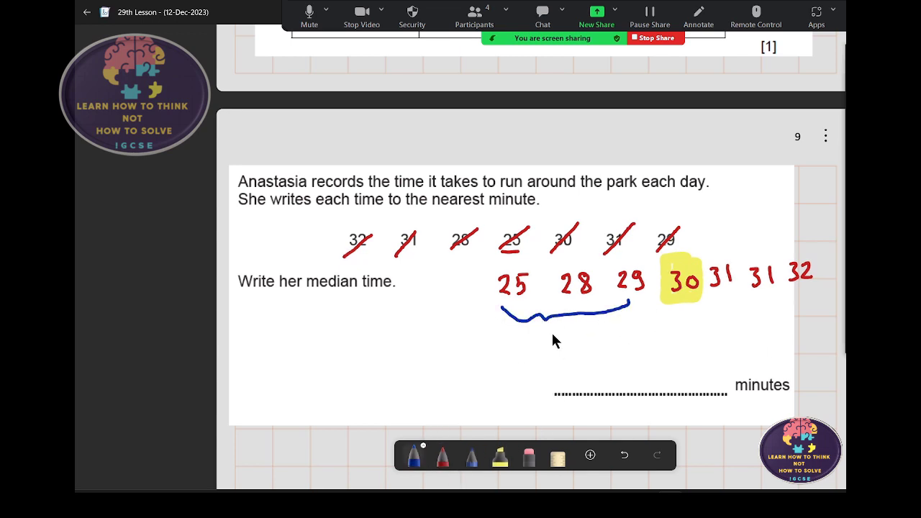
left_click_drag(552, 333, 555, 347)
left_click_drag(713, 295, 813, 291)
mouse_move(678, 308)
left_mouse_down()
mouse_move(678, 337)
mouse_move(685, 326)
left_mouse_up()
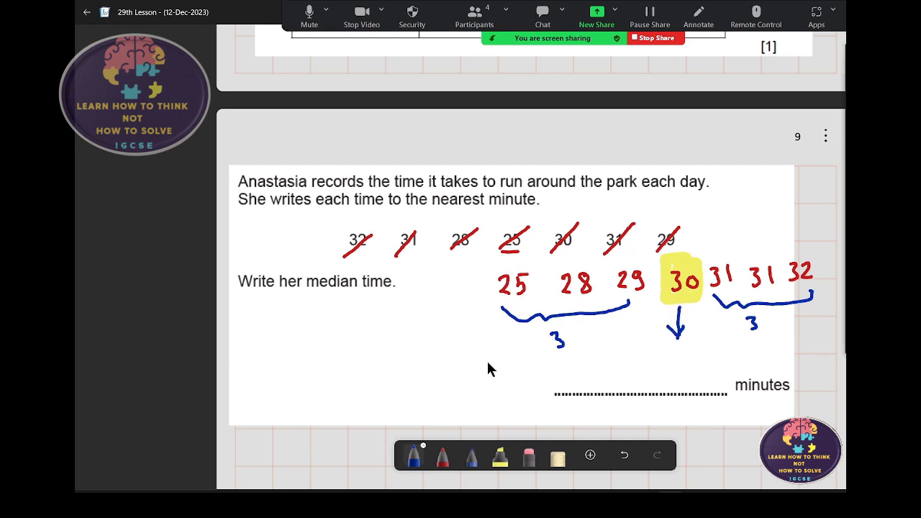
mouse_move(282, 343)
left_mouse_down()
mouse_move(280, 364)
mouse_move(310, 345)
left_mouse_up()
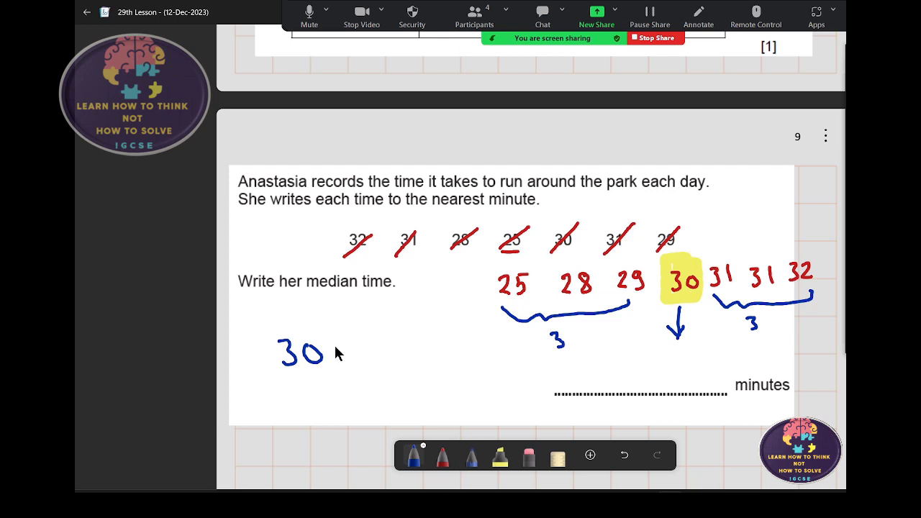
- Write the working 30+1=31 and 31 over 2 beside the median question
mouse_move(333, 349)
left_mouse_down()
mouse_move(351, 348)
mouse_move(341, 359)
mouse_move(366, 354)
left_mouse_up()
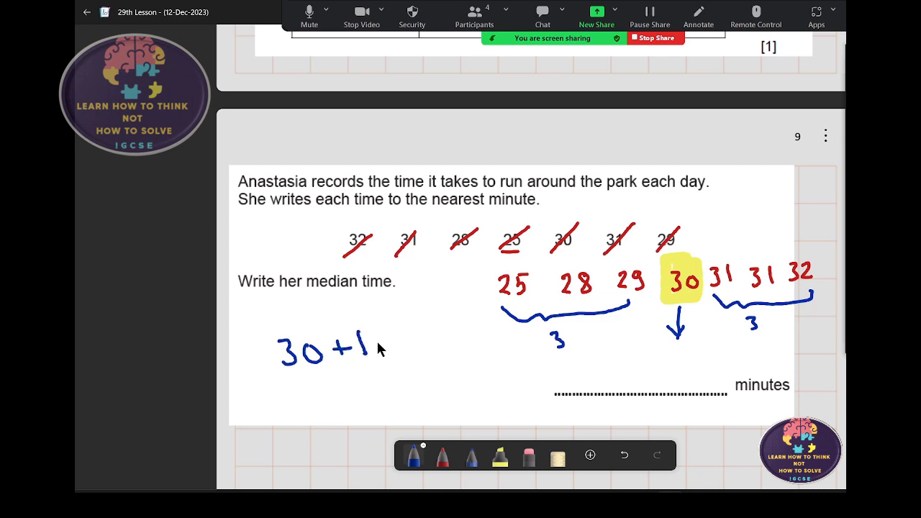
left_click_drag(374, 341, 392, 340)
left_click_drag(376, 350, 432, 347)
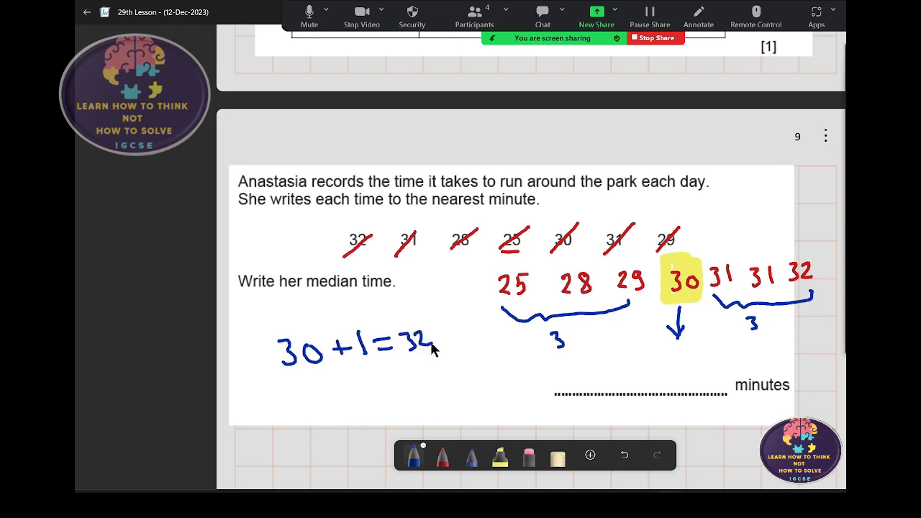
mouse_move(310, 392)
left_mouse_down()
mouse_move(338, 406)
mouse_move(349, 434)
left_mouse_up()
mouse_move(370, 401)
left_mouse_down()
mouse_move(383, 399)
mouse_move(383, 409)
left_mouse_up()
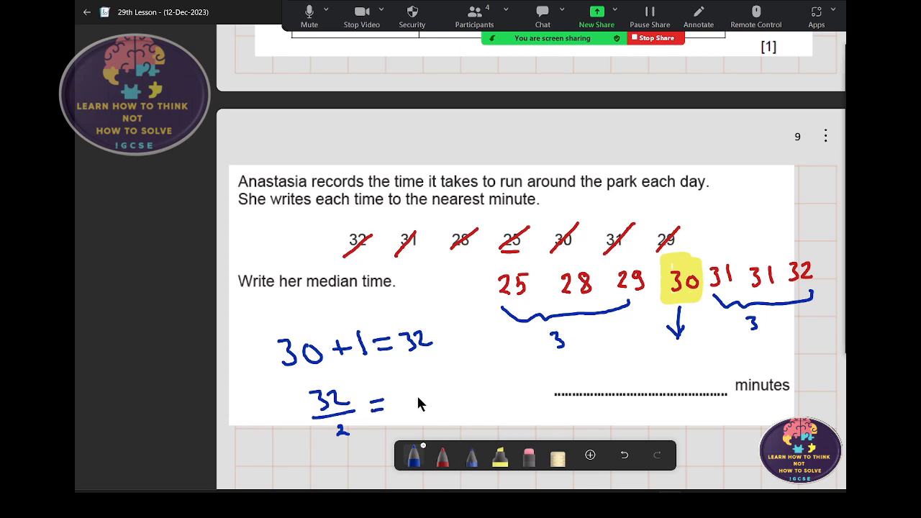
mouse_move(417, 326)
left_mouse_down()
mouse_move(423, 349)
mouse_move(435, 347)
left_mouse_up()
left_click_drag(331, 383, 347, 407)
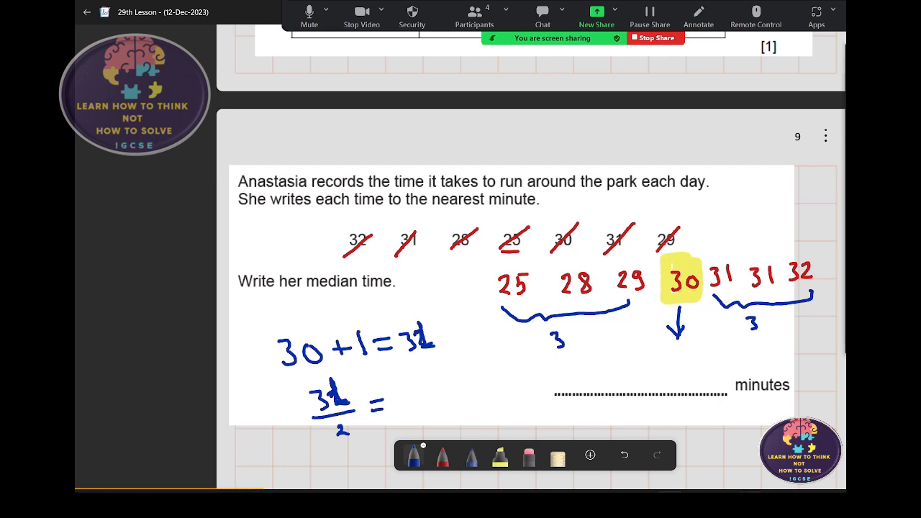
- Bring up the File Explorer window showing the 2023 exam papers folder
mouse_move(642, 496)
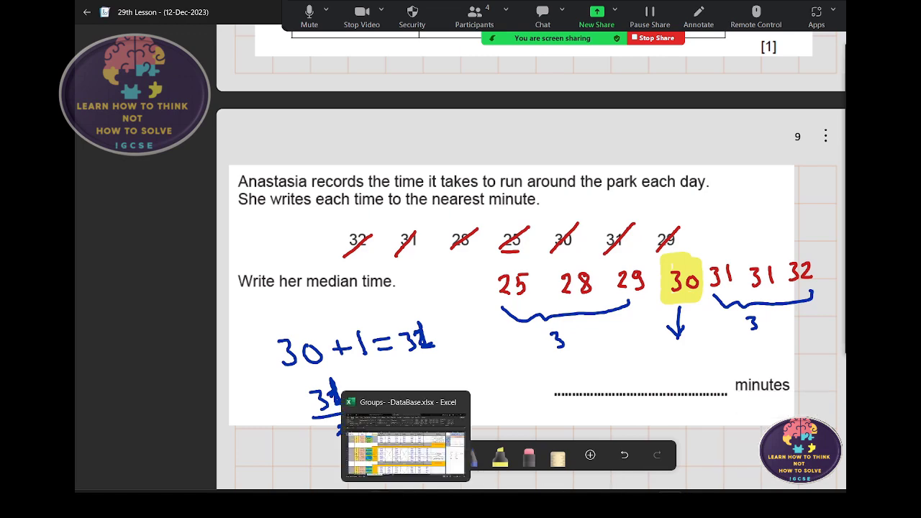
mouse_move(300, 503)
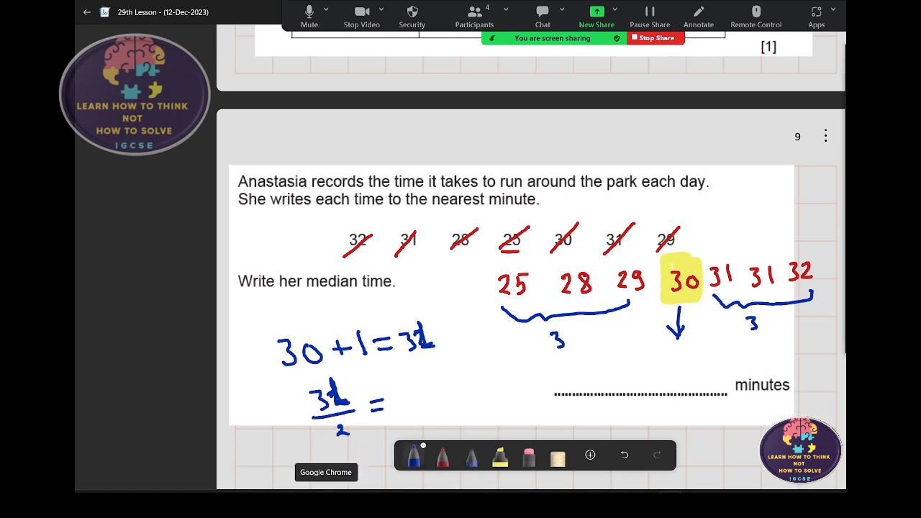
left_click(353, 439)
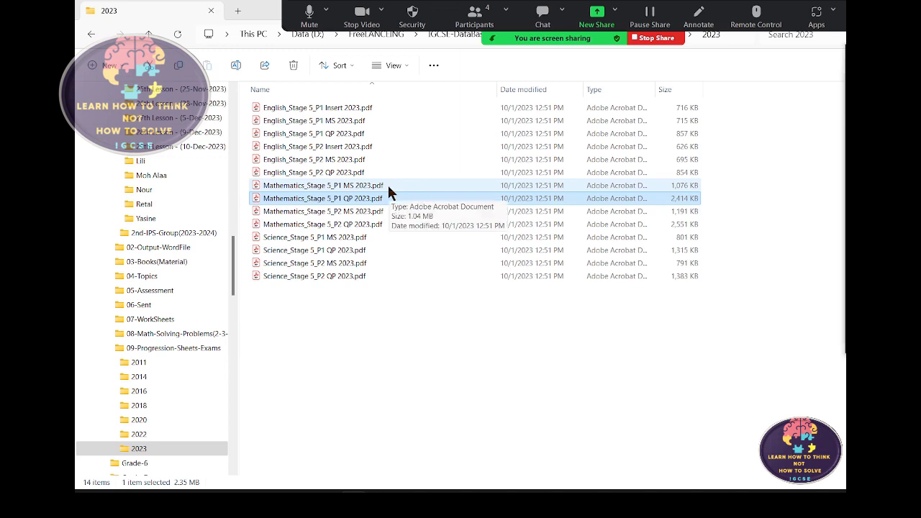
- Open Mathematics_Stage 5_P1 MS 2023.pdf, the Paper 1 mark scheme
double_click(388, 188)
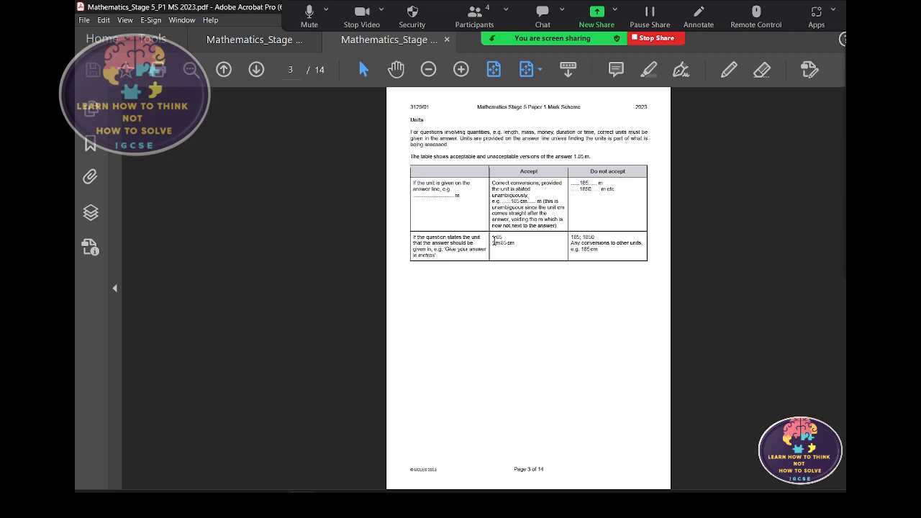
- Scroll the mark scheme to page 6's answer table, then switch back to Journal
scroll(494, 241, "down", 3)
scroll(494, 241, "down", 3)
scroll(494, 245, "down", 6)
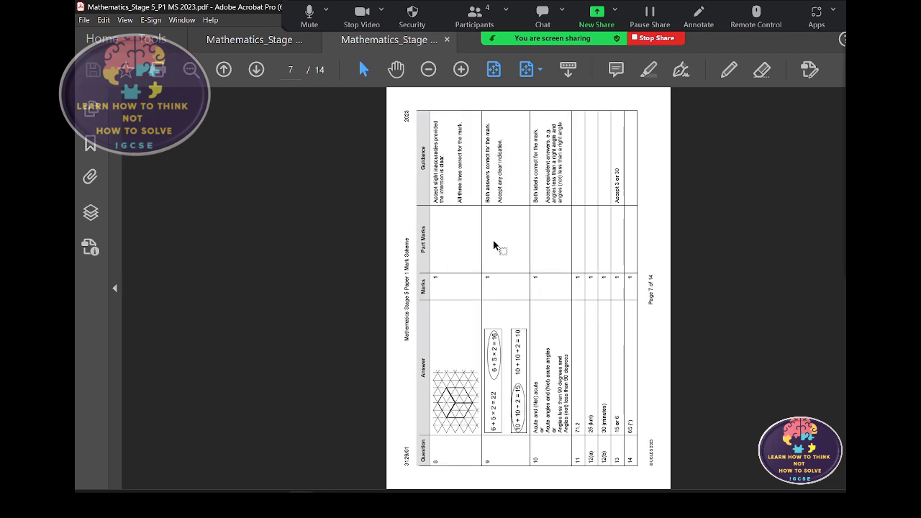
scroll(494, 245, "up", 2)
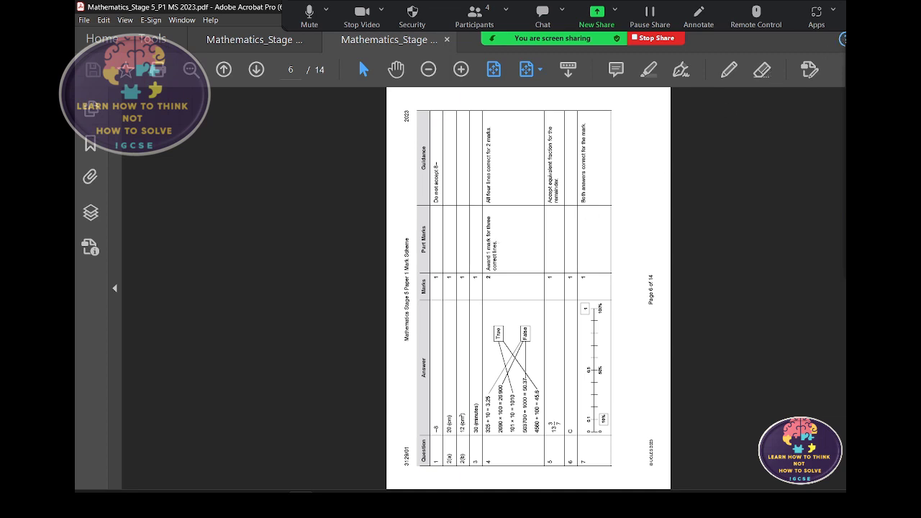
key("alt+Tab")
key("alt+Tab")
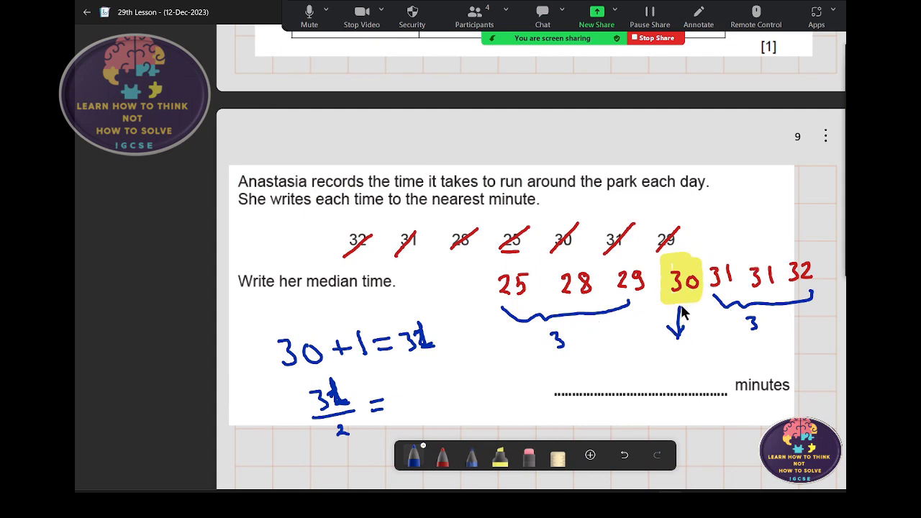
- Write 30 under the arrow and erase the 30+1 and 31-over-2 working
mouse_move(669, 357)
left_mouse_down()
mouse_move(669, 374)
mouse_move(688, 357)
left_mouse_up()
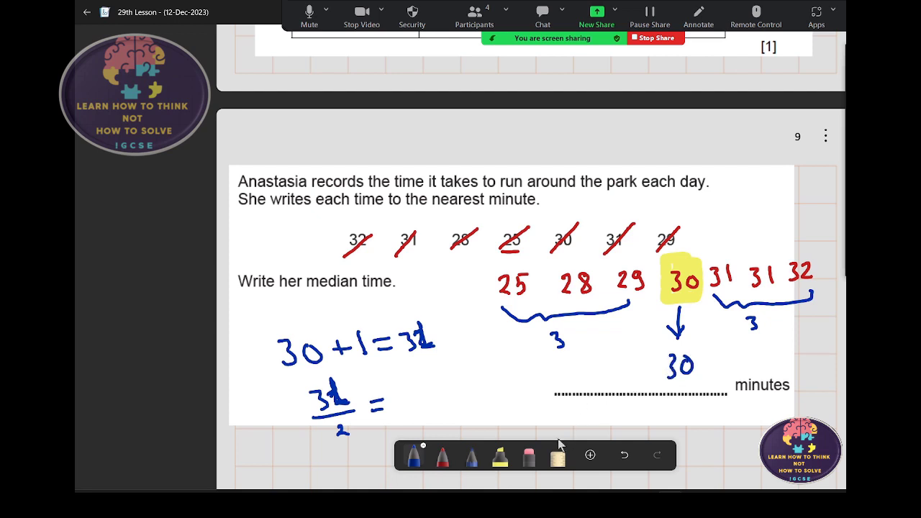
left_click(529, 459)
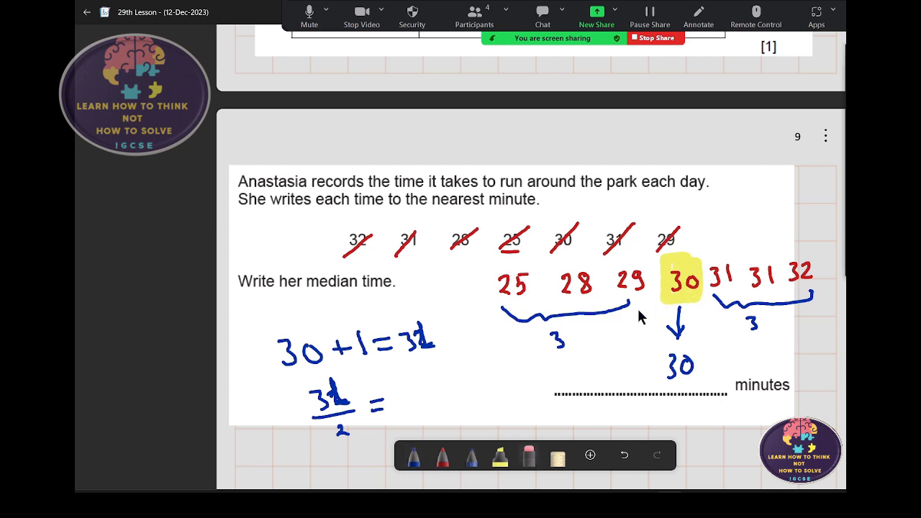
mouse_move(435, 337)
left_mouse_down()
mouse_move(313, 353)
mouse_move(328, 415)
left_mouse_up()
- Underline the answer line beneath 30 in blue, then show the meeting participants list
left_click(414, 453)
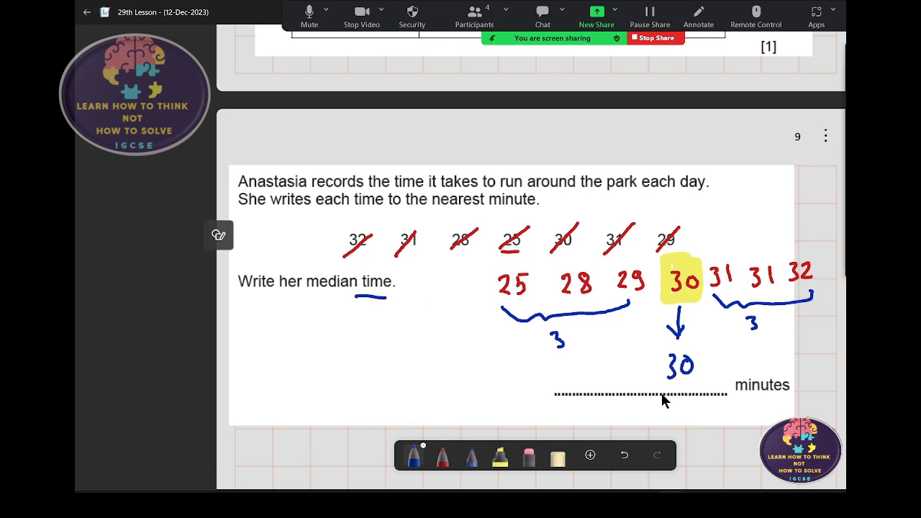
mouse_move(662, 393)
left_mouse_down()
mouse_move(704, 392)
mouse_move(684, 404)
left_mouse_up()
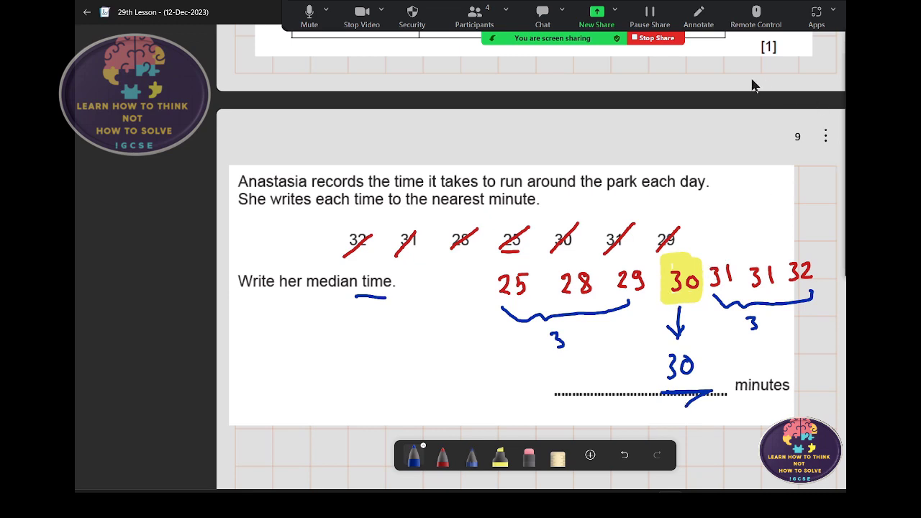
left_click(472, 18)
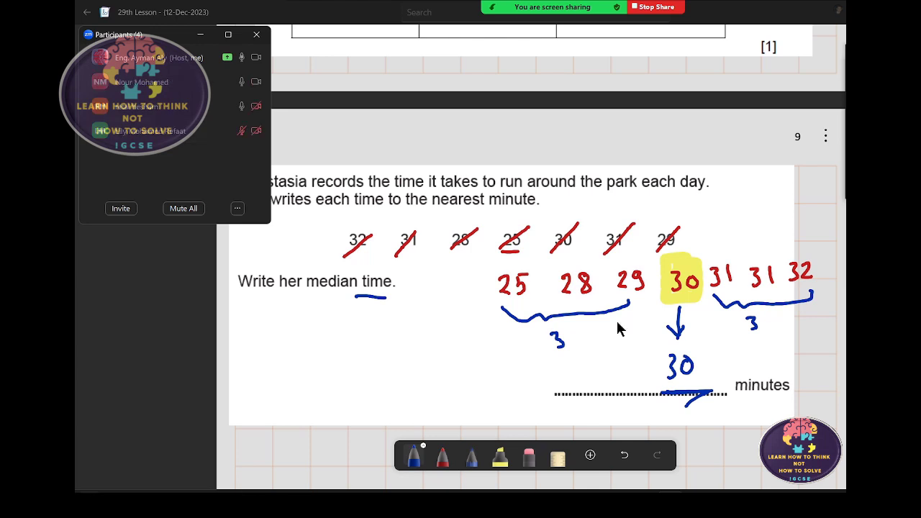
- Rotate mark scheme page 6 upright to confirm 30 (minutes), then return to Journal
mouse_move(302, 496)
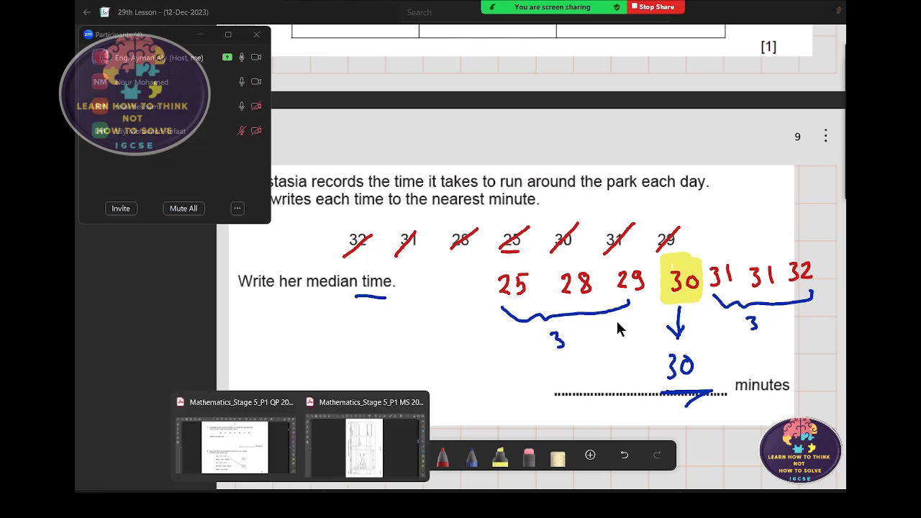
left_click(364, 446)
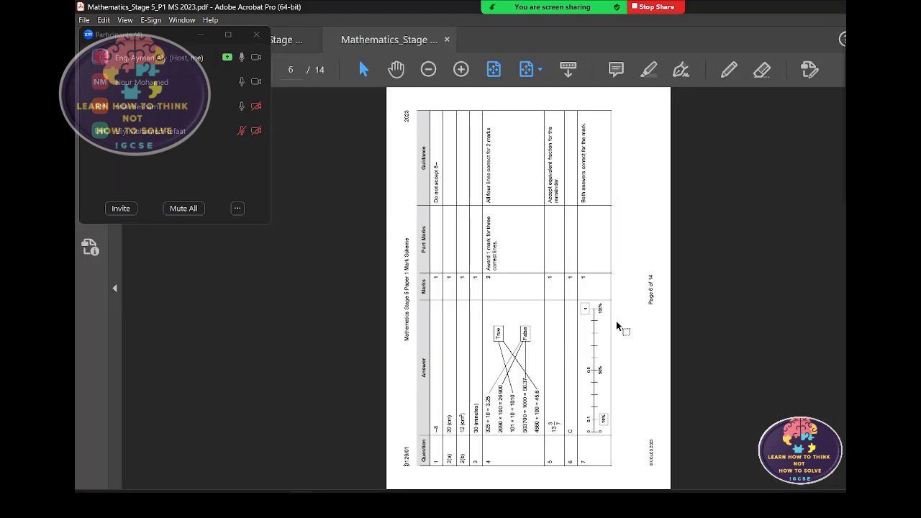
key("ctrl+shift+minus")
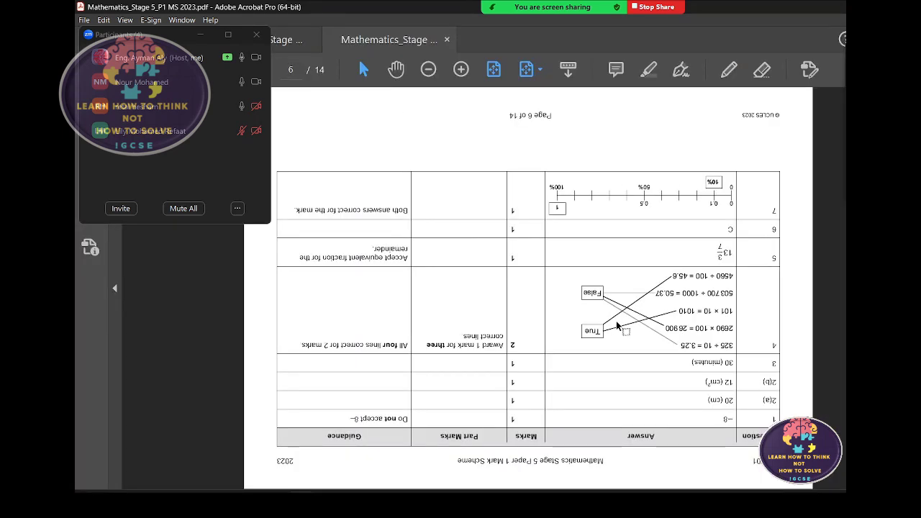
key("ctrl+shift+minus")
key("ctrl+shift+minus")
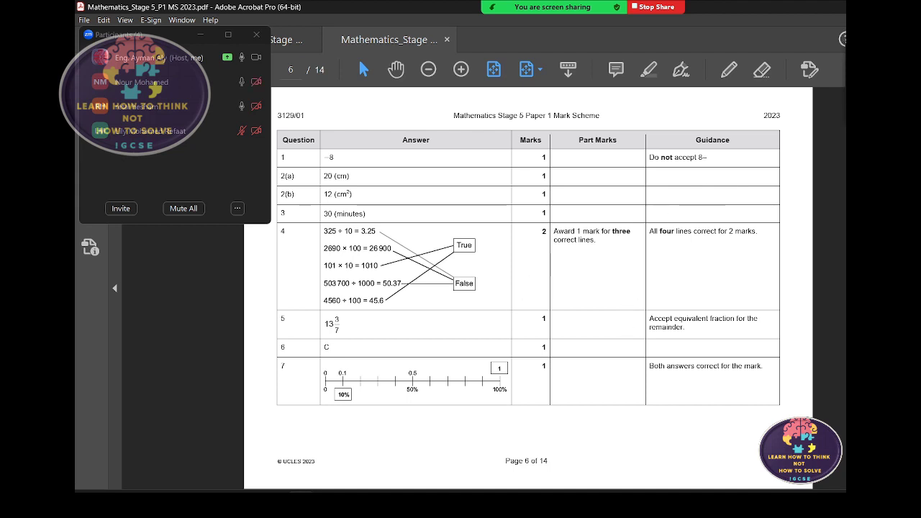
key("alt+Tab")
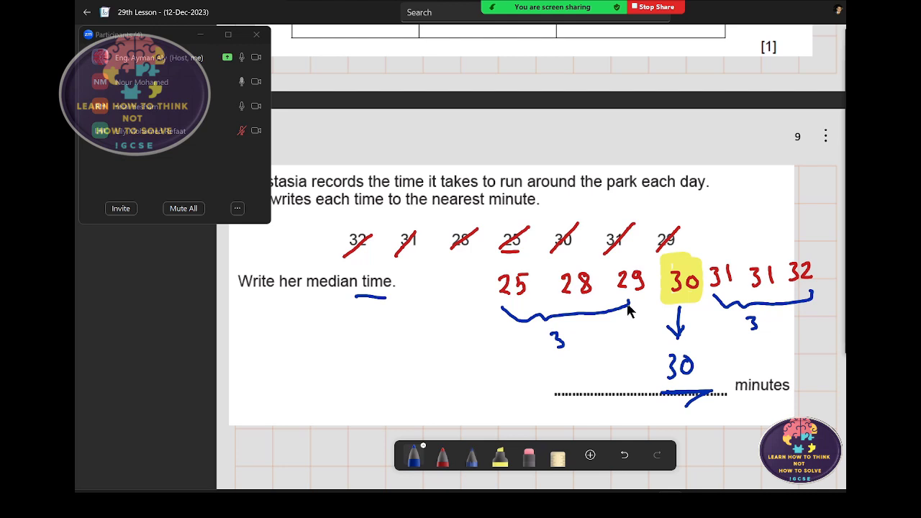
- Write asterisk-bulleted rows 3 x 1, 5 x 1 = 5 and 7 on the grid
scroll(575, 311, "down", 3)
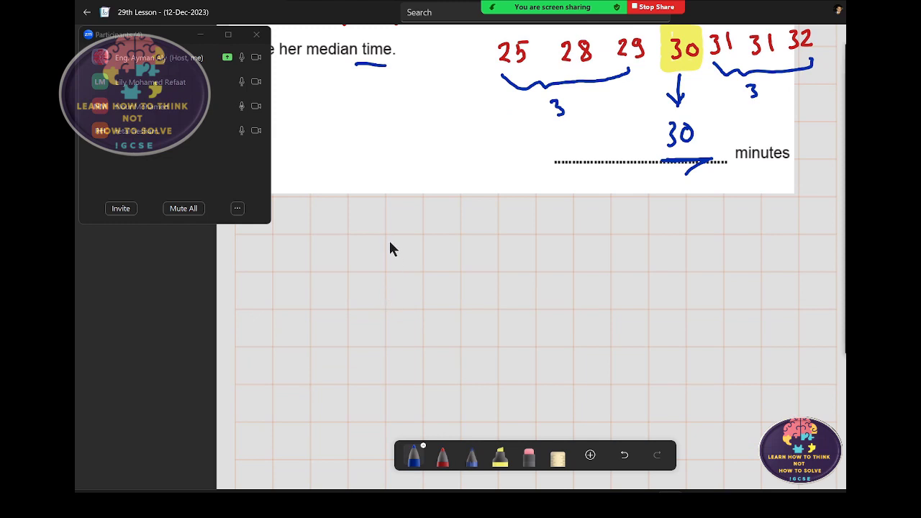
mouse_move(386, 231)
left_mouse_down()
mouse_move(395, 242)
mouse_move(386, 241)
left_mouse_up()
left_click_drag(384, 236, 398, 237)
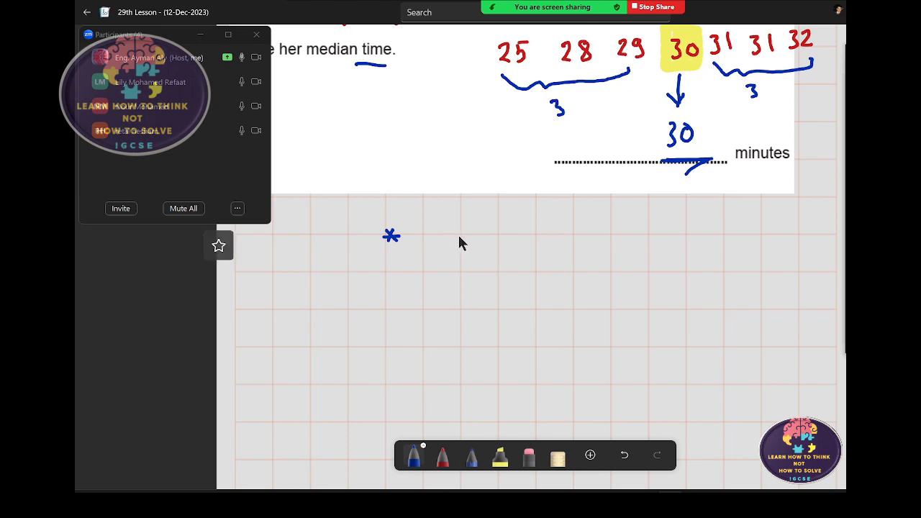
mouse_move(444, 216)
left_mouse_down()
mouse_move(442, 232)
mouse_move(479, 232)
mouse_move(469, 231)
left_mouse_up()
mouse_move(491, 216)
left_mouse_down()
mouse_move(491, 231)
mouse_move(538, 234)
left_mouse_up()
left_click_drag(393, 271, 402, 274)
left_click_drag(401, 264, 387, 277)
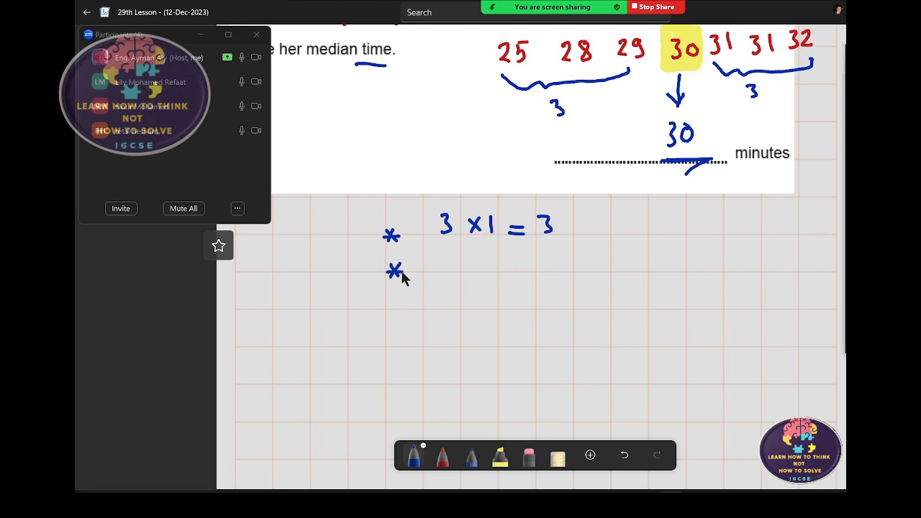
mouse_move(455, 252)
left_mouse_down()
mouse_move(437, 272)
mouse_move(529, 271)
left_mouse_up()
left_click_drag(559, 257, 547, 273)
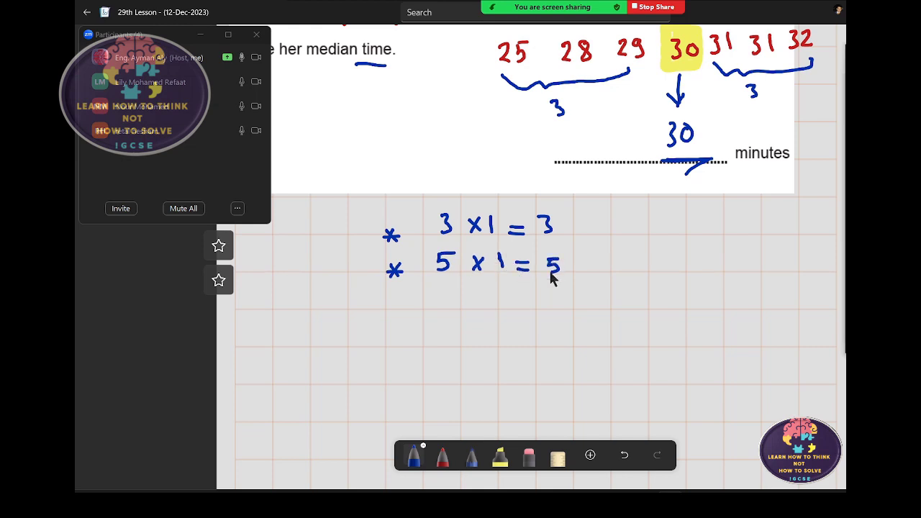
mouse_move(392, 301)
left_mouse_down()
mouse_move(400, 312)
mouse_move(391, 312)
left_mouse_up()
mouse_move(448, 288)
left_mouse_down()
mouse_move(441, 307)
mouse_move(410, 306)
left_mouse_up()
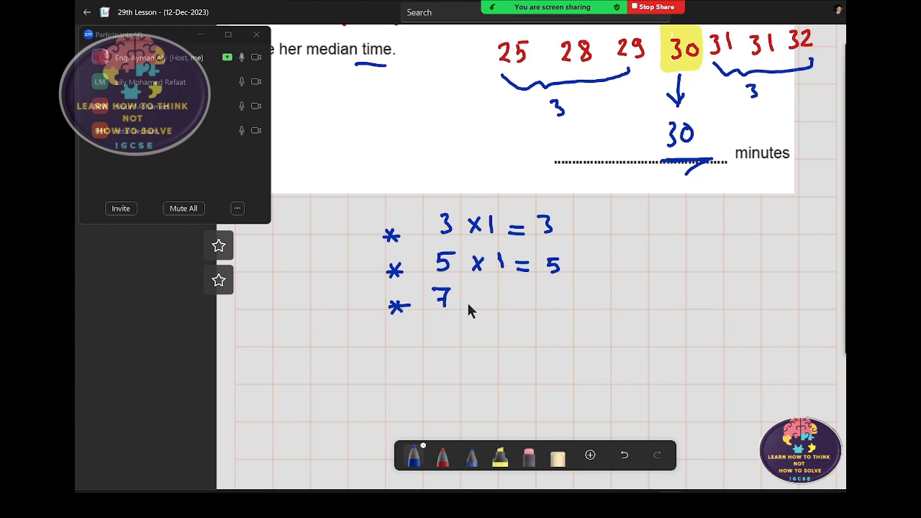
mouse_move(484, 301)
left_mouse_down()
mouse_move(476, 312)
mouse_move(539, 302)
mouse_move(556, 309)
left_mouse_up()
- Add rows for 9 and 8, each with an arrow pointing right
mouse_move(395, 338)
left_mouse_down()
mouse_move(406, 350)
mouse_move(395, 351)
left_mouse_up()
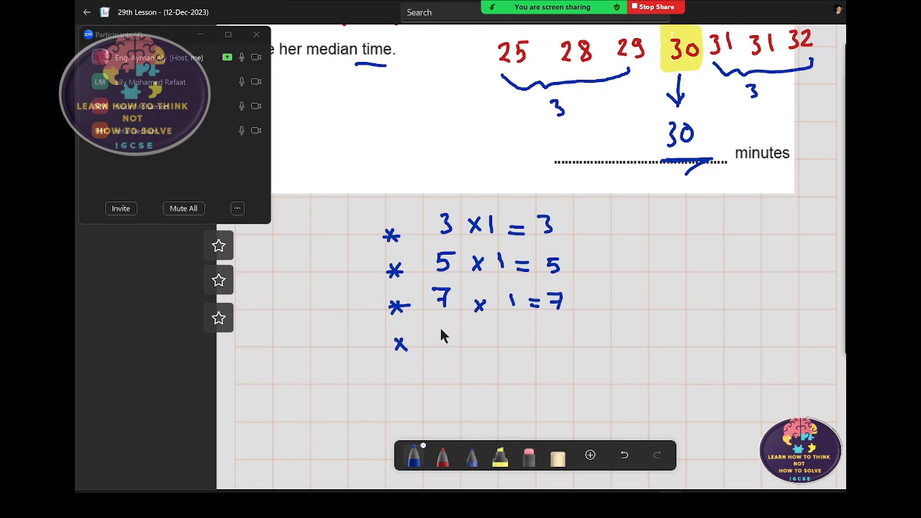
left_click_drag(441, 327, 445, 341)
left_click_drag(449, 366, 453, 381)
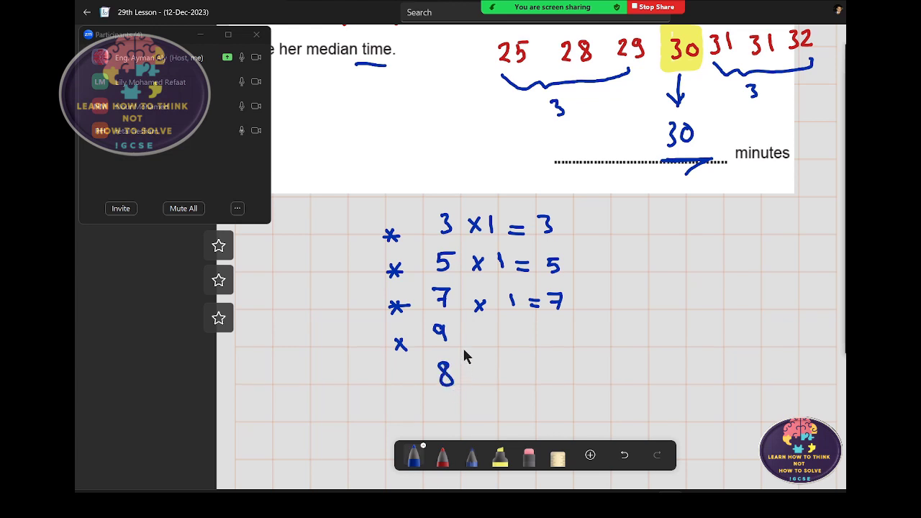
left_click_drag(464, 348, 514, 354)
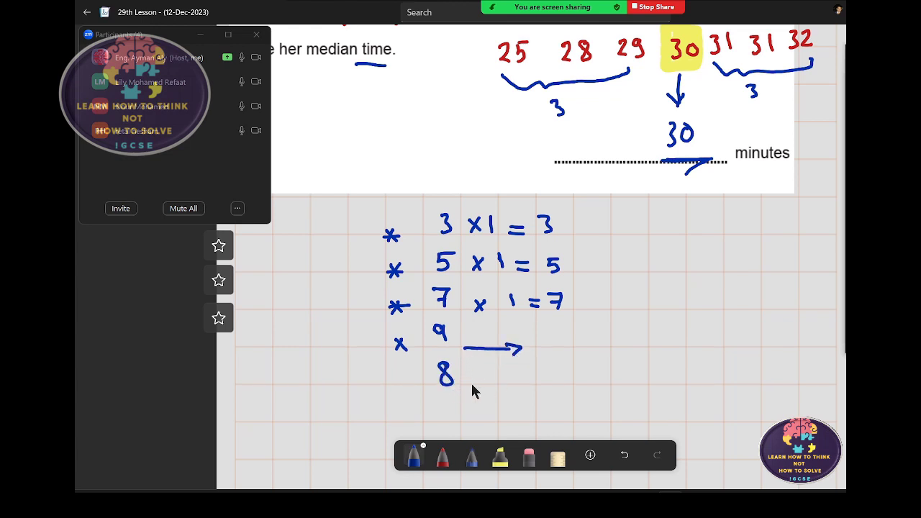
left_click_drag(472, 385, 512, 390)
- Bracket the 3, 5 and 7 rows and label them 'Prime No.'
mouse_move(584, 214)
left_mouse_down()
mouse_move(597, 248)
mouse_move(590, 303)
left_mouse_up()
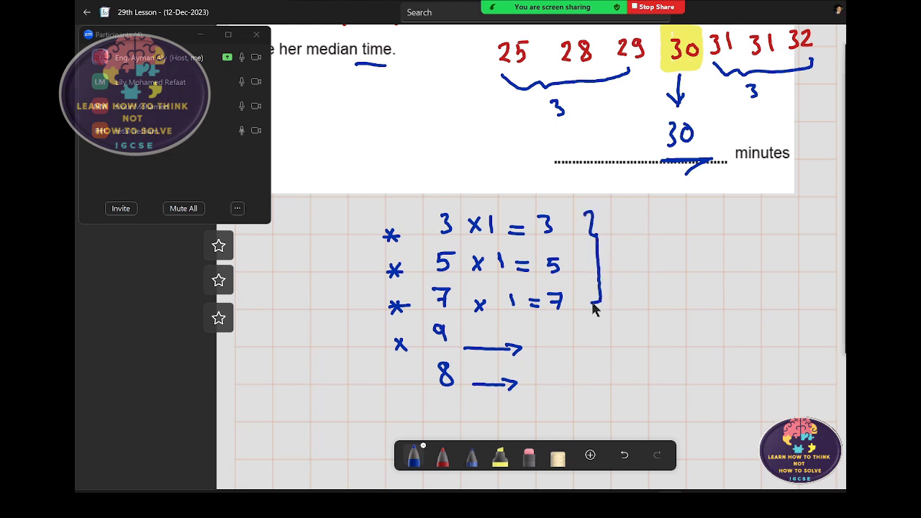
mouse_move(611, 252)
left_mouse_down()
mouse_move(668, 262)
mouse_move(695, 250)
mouse_move(698, 265)
mouse_move(696, 237)
mouse_move(727, 261)
mouse_move(767, 246)
mouse_move(777, 253)
left_mouse_up()
left_click(790, 257)
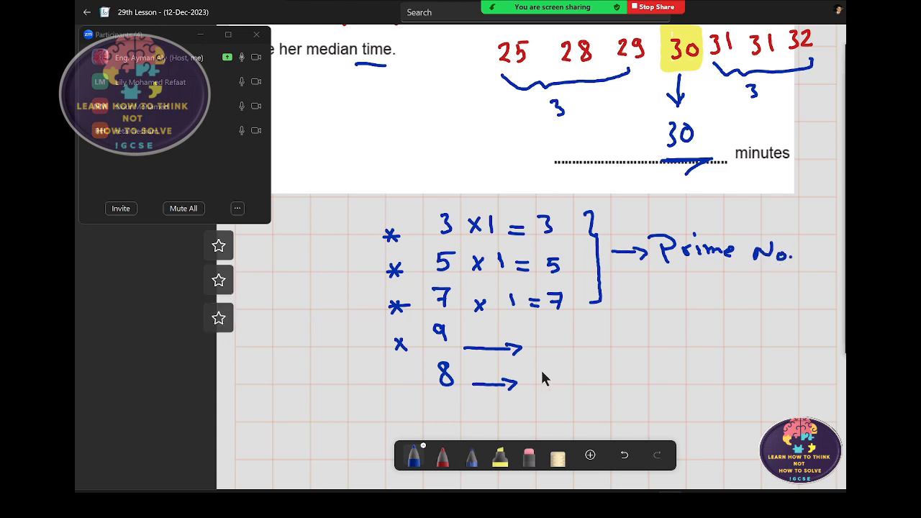
- Factor 8 as (2x4 = 8) and 8x1 = 8, labelling it not prime
mouse_move(547, 365)
left_mouse_down()
mouse_move(548, 384)
mouse_move(571, 382)
left_mouse_up()
mouse_move(578, 371)
left_mouse_down()
mouse_move(588, 383)
mouse_move(579, 383)
mouse_move(629, 373)
left_mouse_up()
left_click_drag(618, 381, 651, 368)
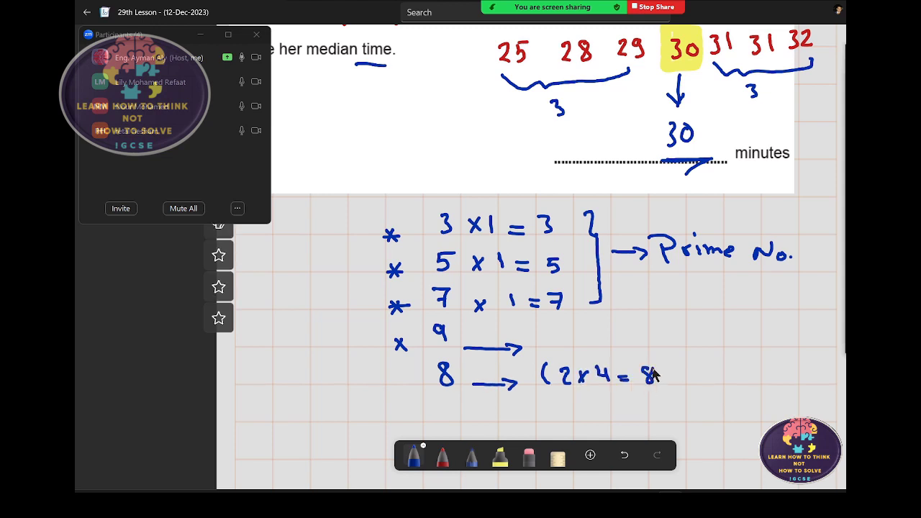
mouse_move(564, 404)
left_mouse_down()
mouse_move(590, 420)
mouse_move(579, 419)
left_mouse_up()
mouse_move(601, 405)
left_mouse_down()
mouse_move(601, 419)
mouse_move(631, 421)
mouse_move(651, 410)
left_mouse_up()
mouse_move(669, 364)
left_mouse_down()
mouse_move(671, 393)
mouse_move(749, 386)
mouse_move(752, 374)
mouse_move(771, 387)
left_mouse_up()
left_click_drag(764, 377, 846, 386)
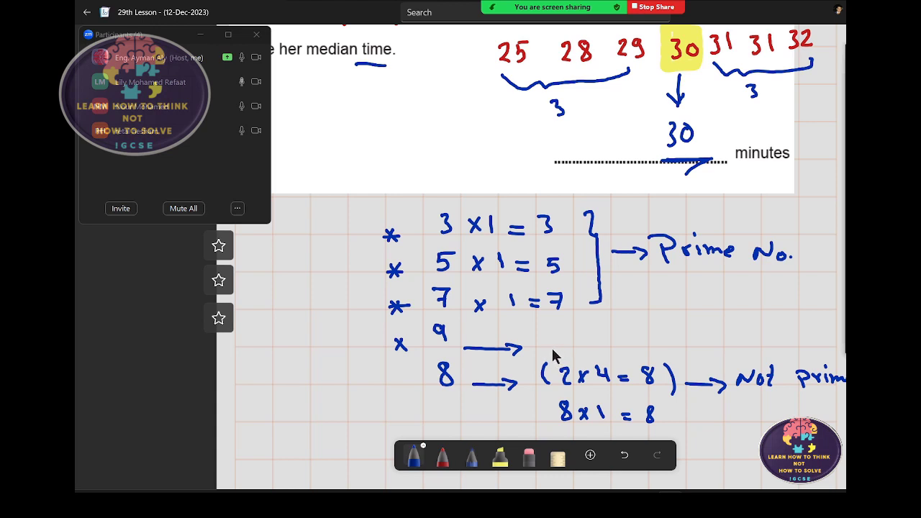
- Extend the arrow after 9 and label 9 'Not prime'
mouse_move(541, 350)
left_mouse_down()
mouse_move(580, 353)
mouse_move(613, 338)
left_mouse_up()
left_click_drag(623, 342, 642, 350)
mouse_move(633, 340)
left_mouse_down()
mouse_move(646, 338)
mouse_move(664, 362)
mouse_move(665, 349)
mouse_move(685, 338)
mouse_move(695, 350)
mouse_move(732, 346)
left_mouse_up()
- Write 12, 13 and 15 as new rows with arrows, beginning the label beside 12
scroll(734, 348, "down", 2)
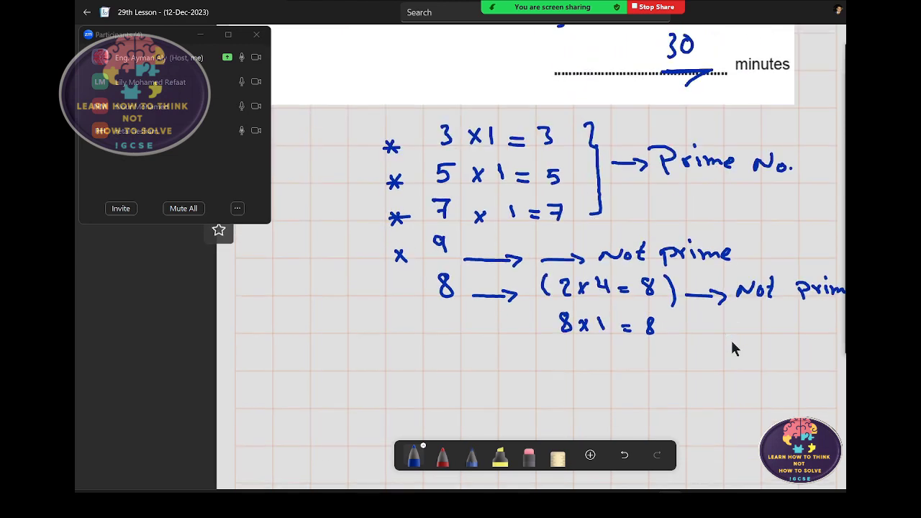
scroll(733, 348, "down", 1)
mouse_move(397, 259)
left_mouse_down()
mouse_move(405, 275)
mouse_move(397, 275)
mouse_move(410, 265)
mouse_move(403, 274)
mouse_move(523, 265)
mouse_move(516, 273)
left_mouse_up()
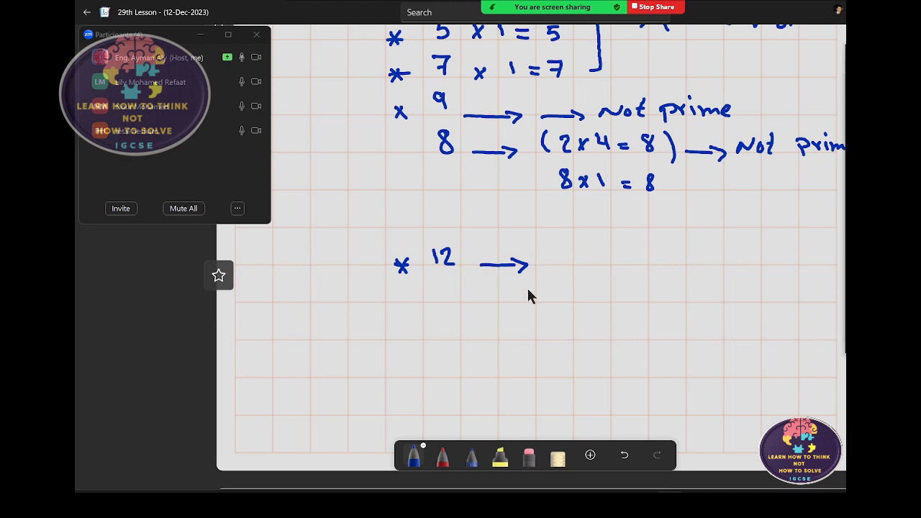
mouse_move(436, 287)
left_mouse_down()
mouse_move(437, 305)
mouse_move(519, 303)
left_mouse_up()
left_click_drag(509, 297, 512, 309)
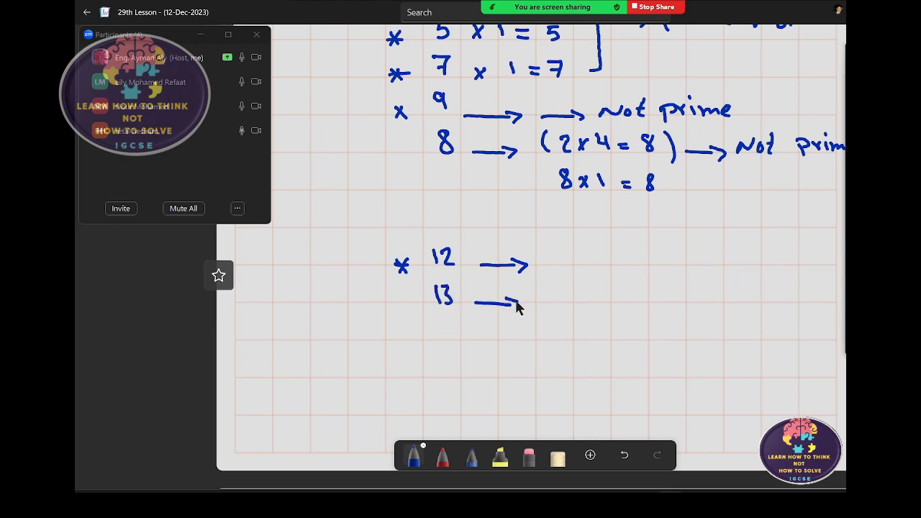
mouse_move(561, 269)
left_mouse_down()
mouse_move(584, 253)
mouse_move(593, 259)
left_mouse_up()
mouse_move(602, 246)
left_mouse_down()
mouse_move(605, 266)
mouse_move(610, 253)
left_mouse_up()
mouse_move(436, 323)
left_mouse_down()
mouse_move(438, 346)
mouse_move(457, 324)
mouse_move(515, 343)
mouse_move(508, 352)
left_mouse_up()
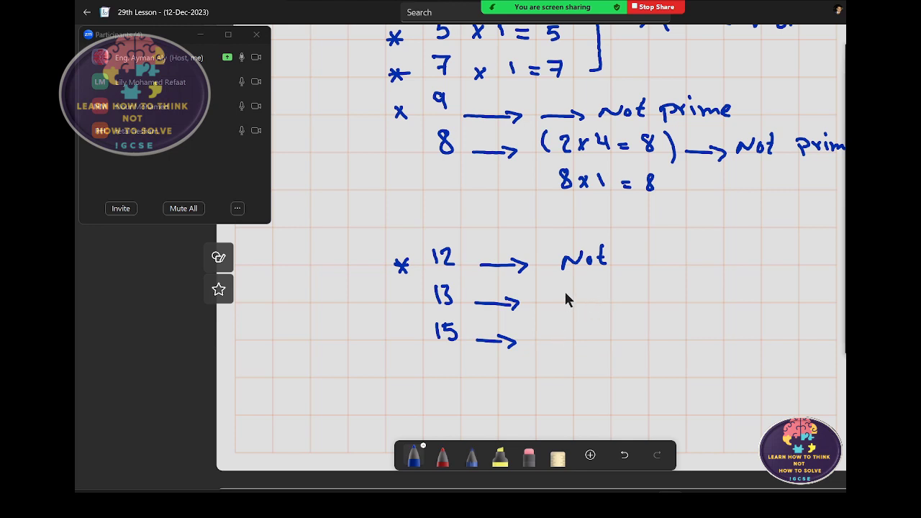
- Label 13 'Prime No.' and both 12 and 15 'Not Prime no.'
mouse_move(562, 288)
left_mouse_down()
mouse_move(564, 307)
mouse_move(566, 296)
mouse_move(590, 293)
mouse_move(595, 307)
mouse_move(629, 305)
left_mouse_up()
left_click(592, 286)
mouse_move(570, 342)
left_mouse_down()
mouse_move(591, 328)
mouse_move(614, 344)
mouse_move(619, 332)
mouse_move(659, 344)
mouse_move(680, 334)
mouse_move(727, 337)
left_mouse_up()
left_click(734, 343)
left_click(654, 296)
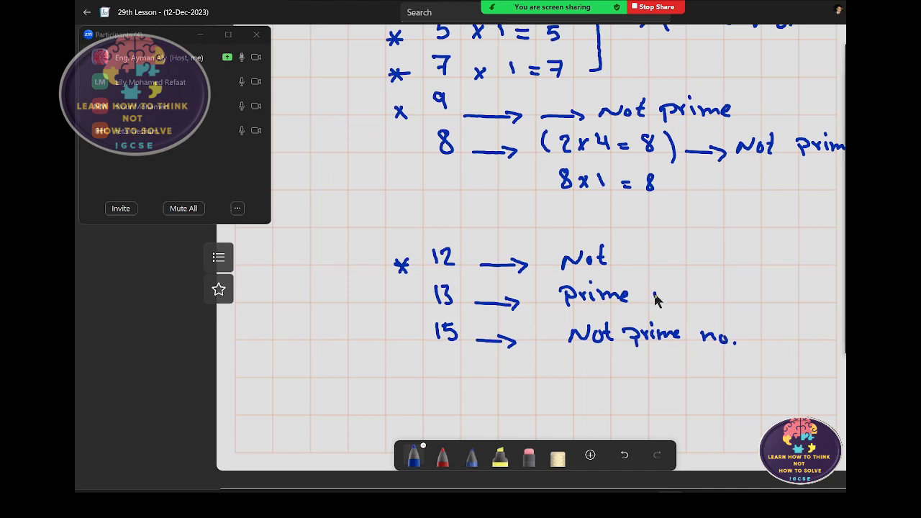
mouse_move(653, 301)
left_mouse_down()
mouse_move(672, 290)
mouse_move(683, 297)
left_mouse_up()
left_click(692, 302)
mouse_move(634, 254)
left_mouse_down()
mouse_move(636, 268)
mouse_move(734, 268)
left_mouse_up()
left_click_drag(737, 263, 747, 268)
left_click(751, 269)
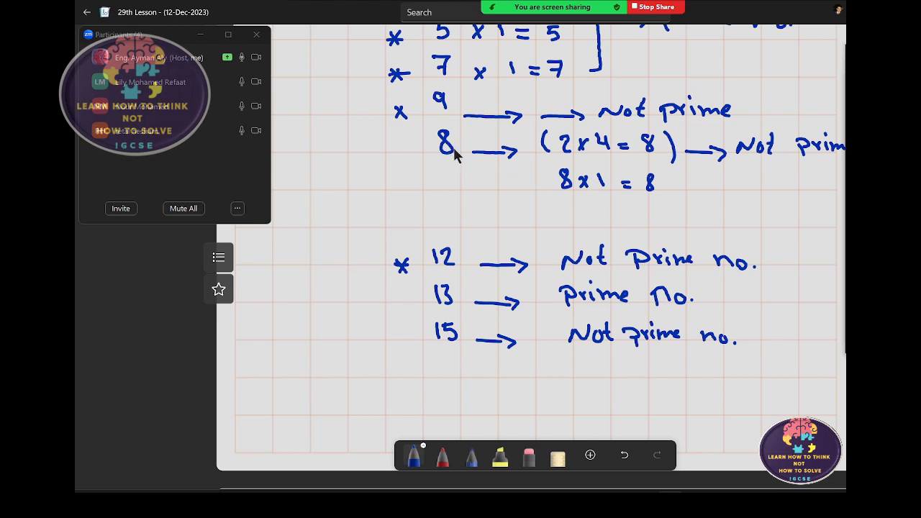
- Draw asterisks beside 9, 13 and 15 to bullet the rows
left_click_drag(392, 113, 408, 113)
mouse_move(397, 297)
left_mouse_down()
mouse_move(402, 308)
mouse_move(411, 300)
left_mouse_up()
left_click_drag(397, 331, 407, 347)
mouse_move(408, 331)
left_mouse_down()
mouse_move(396, 346)
mouse_move(414, 339)
left_mouse_up()
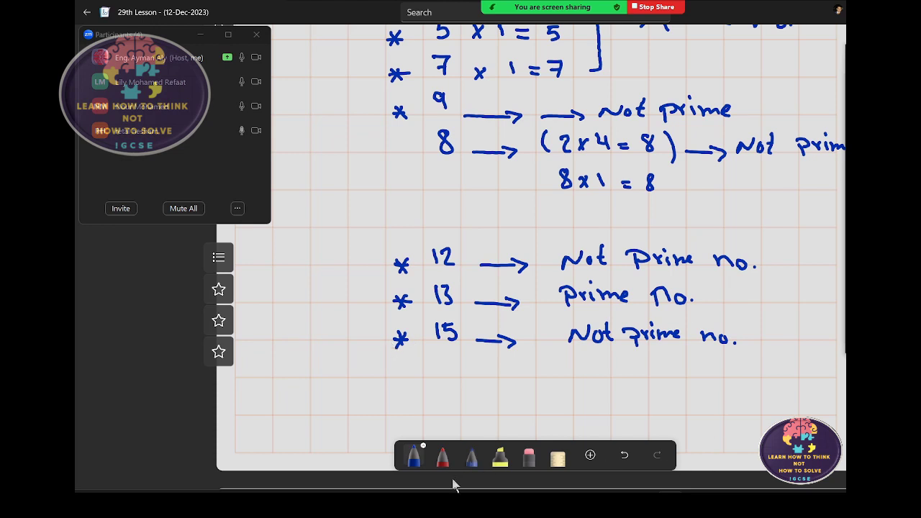
mouse_move(352, 504)
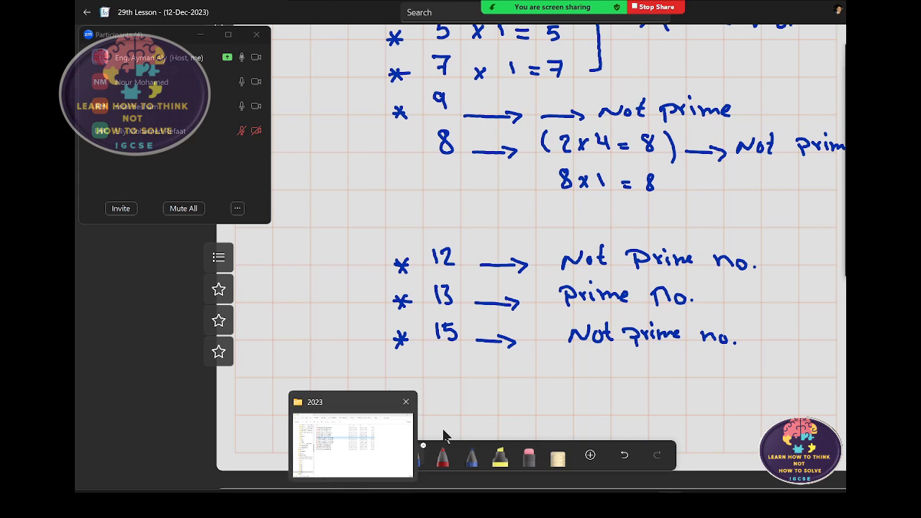
- Hide the participants list, open 06-Sent to check its six PDFs, and return to Grade-5
left_click(353, 445)
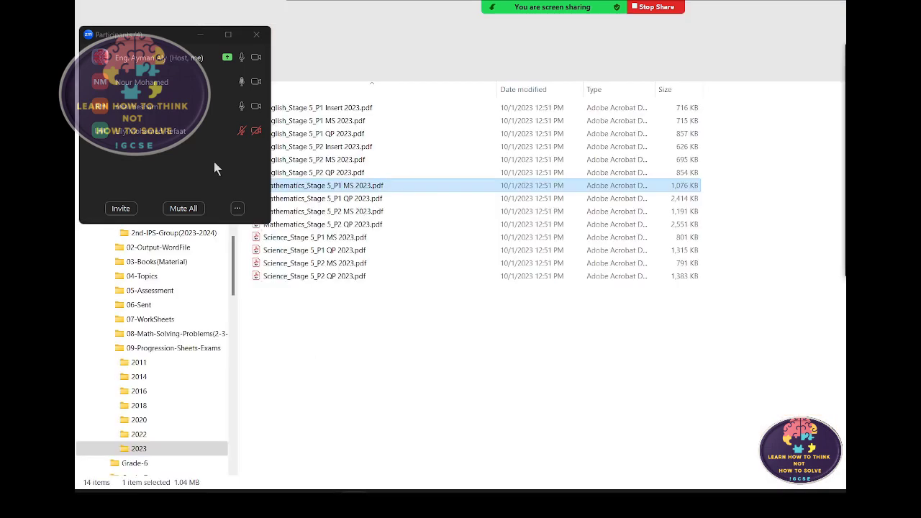
left_click(200, 34)
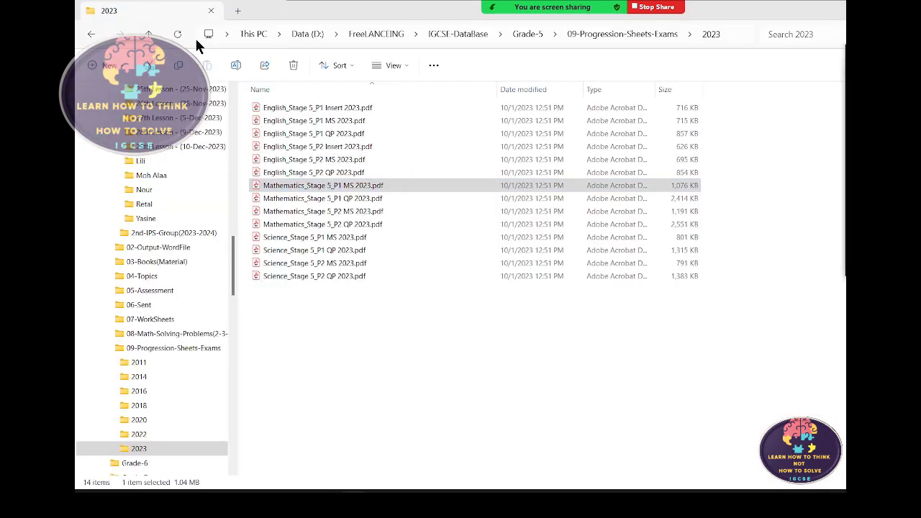
left_click(93, 35)
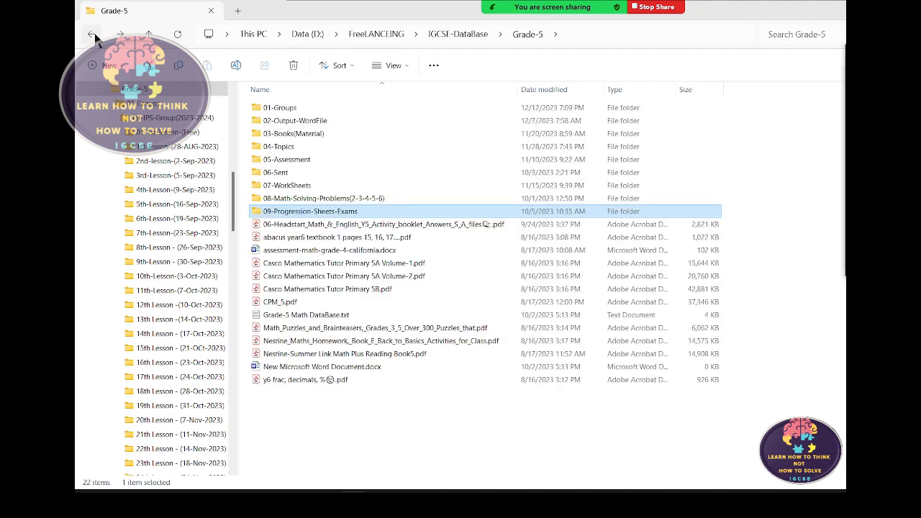
left_click(306, 173)
double_click(306, 171)
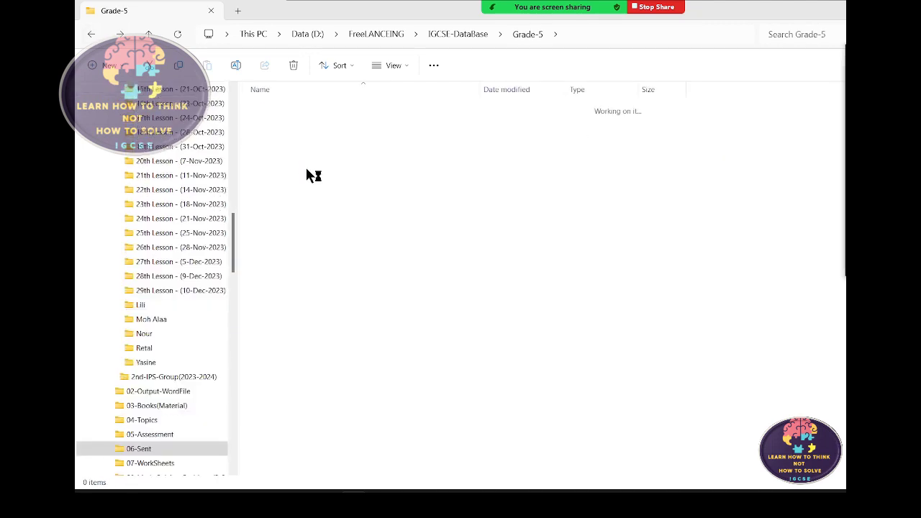
left_click(88, 36)
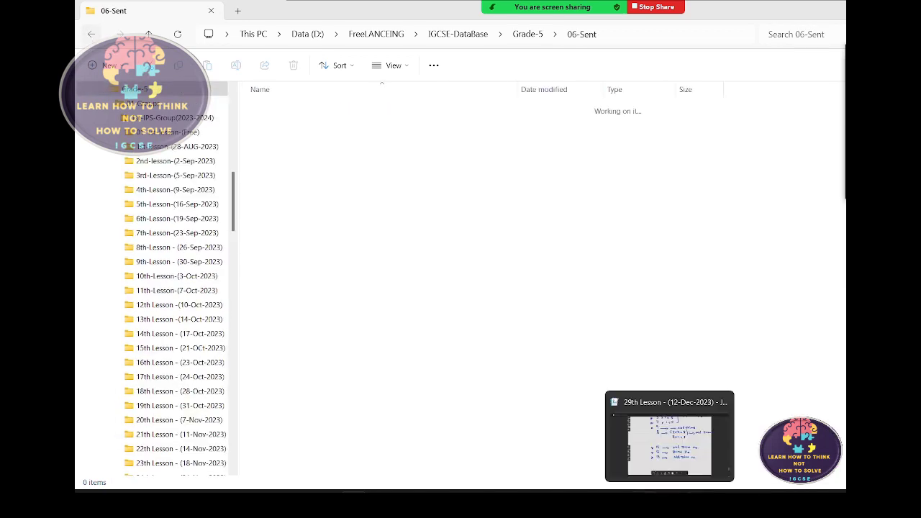
- Scroll the G1-Grade-5 Math (IPS) chat back to Sunday's Mastering-The-Maths PDF card
scroll(684, 297, "up", 5)
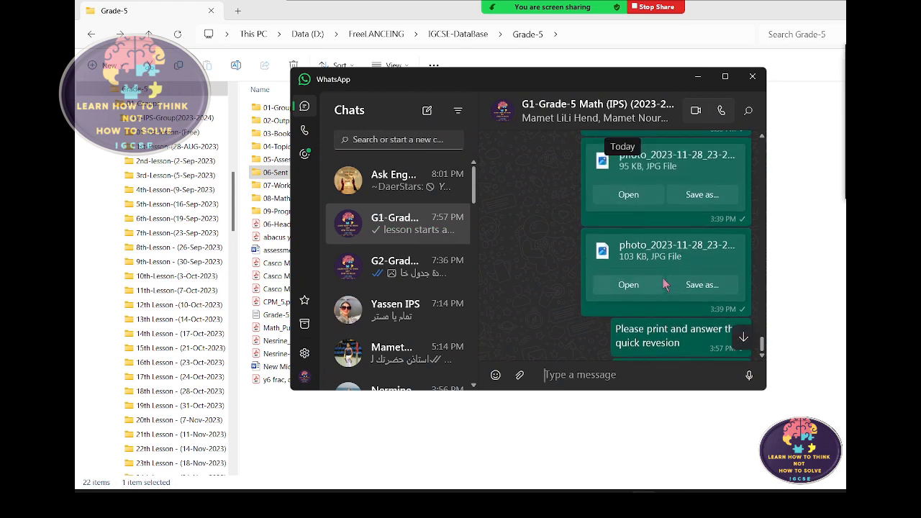
scroll(663, 283, "up", 10)
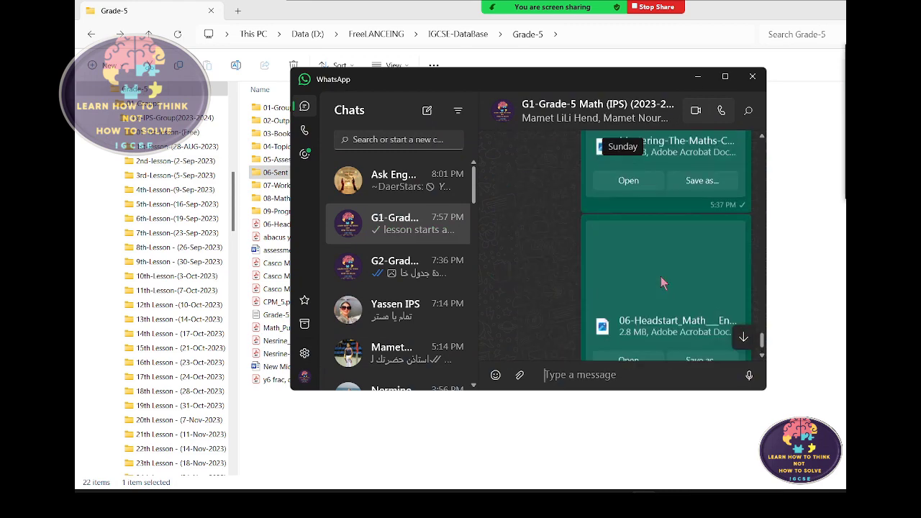
scroll(661, 282, "up", 2)
scroll(661, 282, "down", 5)
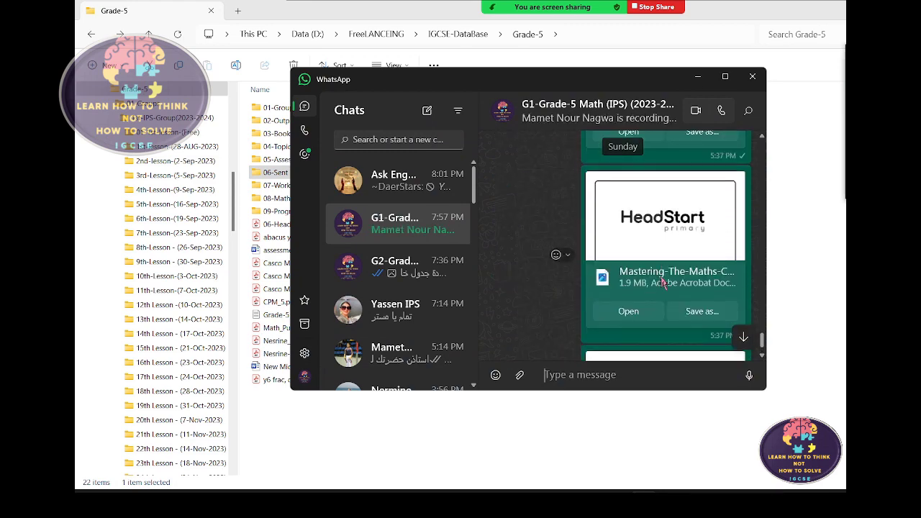
scroll(662, 282, "up", 3)
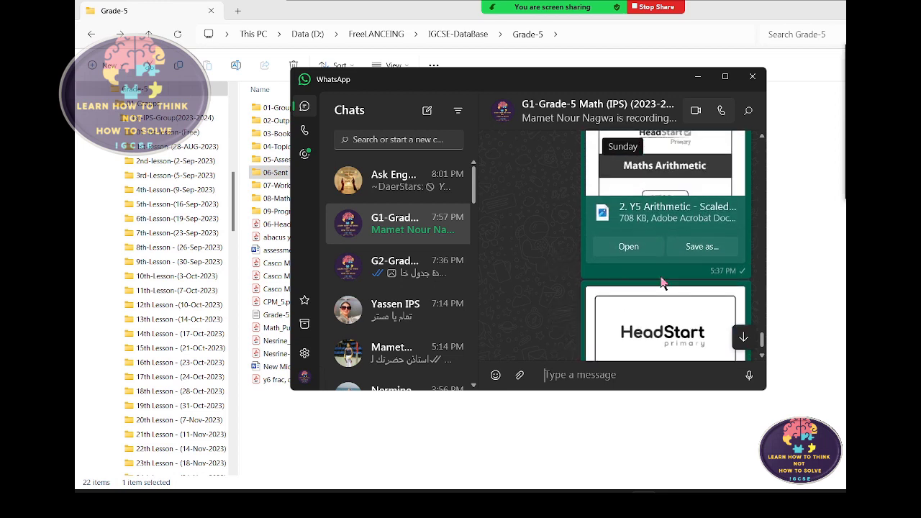
scroll(662, 282, "up", 3)
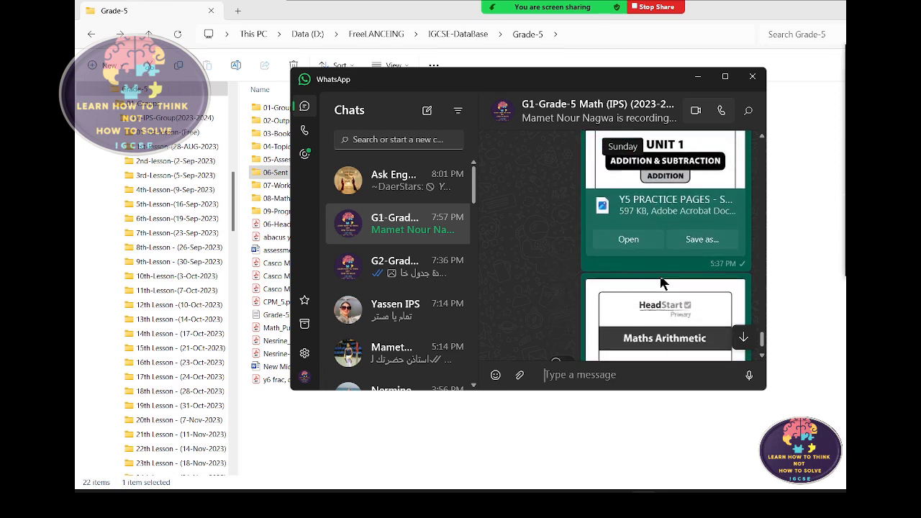
scroll(661, 282, "up", 1)
scroll(662, 282, "down", 4)
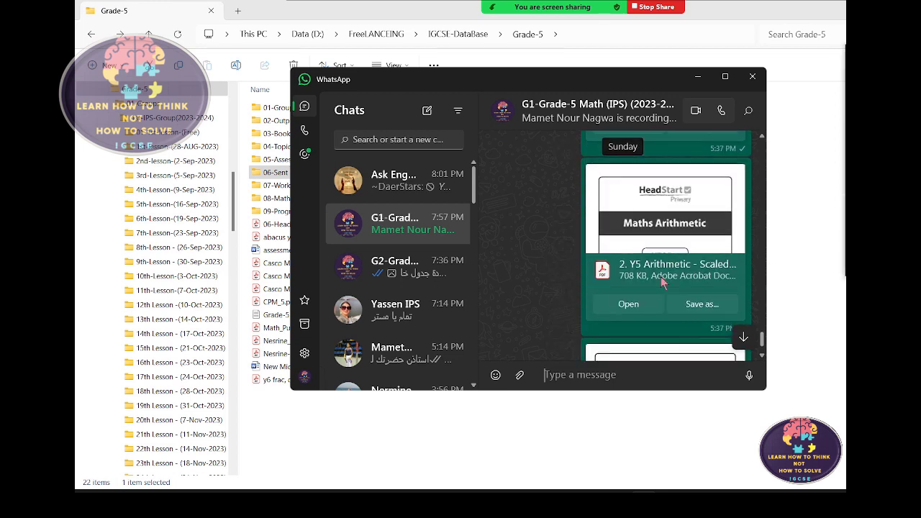
scroll(662, 282, "down", 1)
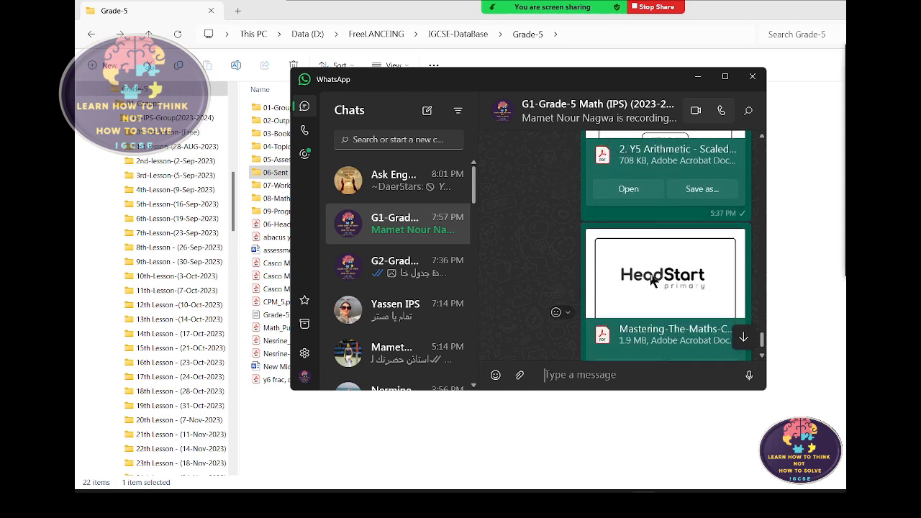
scroll(661, 284, "down", 1)
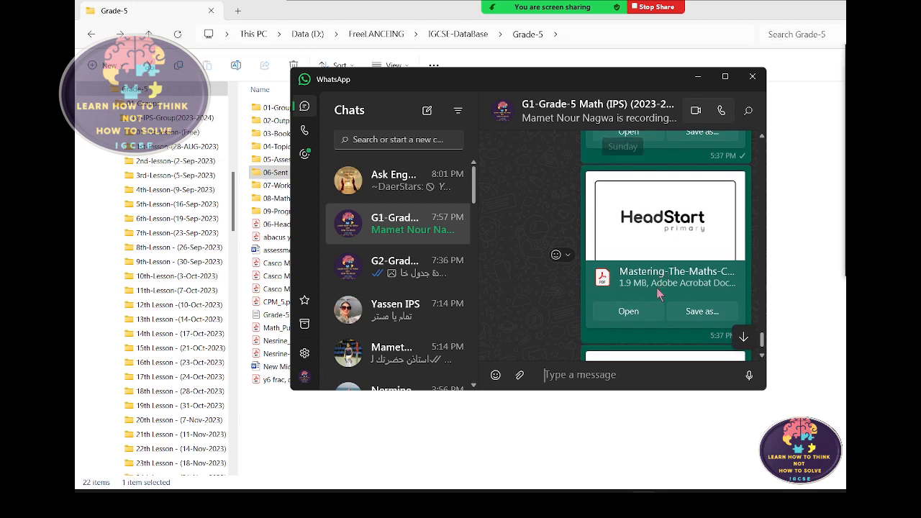
- Open the Mastering-The-Maths PDF, then open the Y5 Arithmetic PDF from the WhatsApp chat
left_click(628, 311)
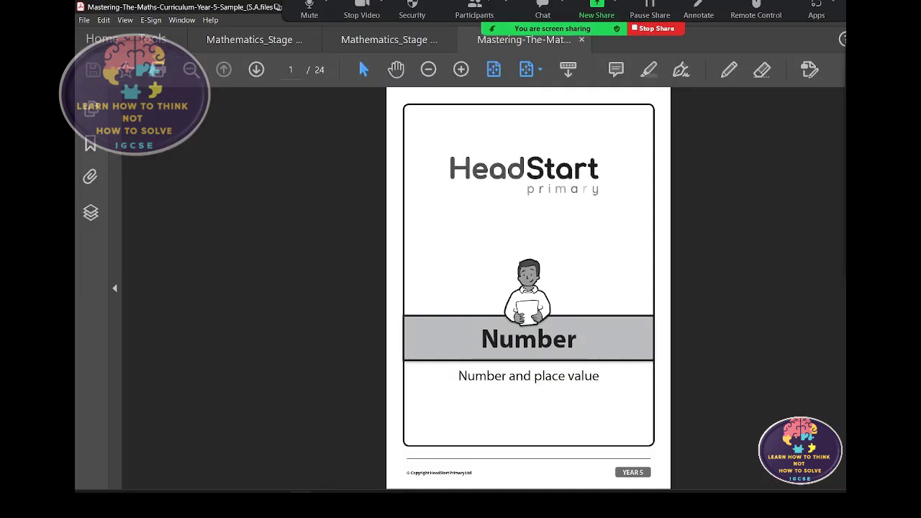
key("alt+Tab")
scroll(666, 230, "up", 3)
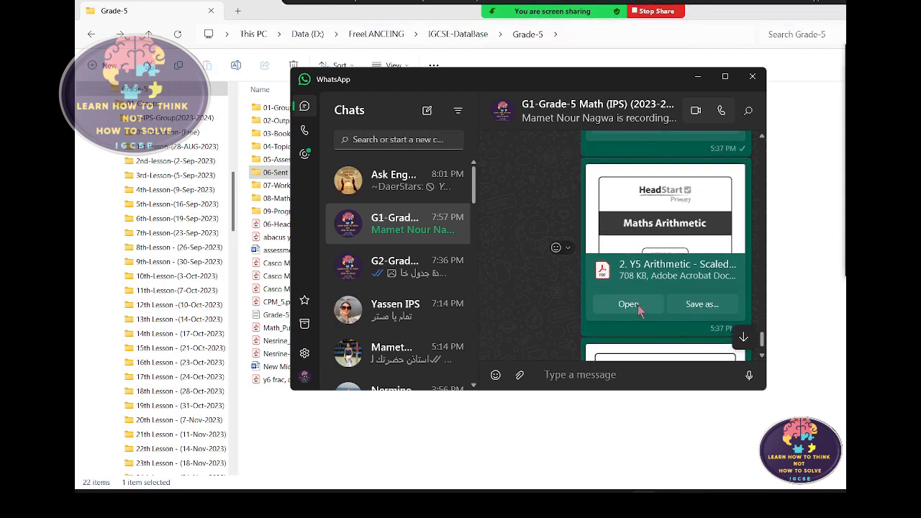
left_click(639, 305)
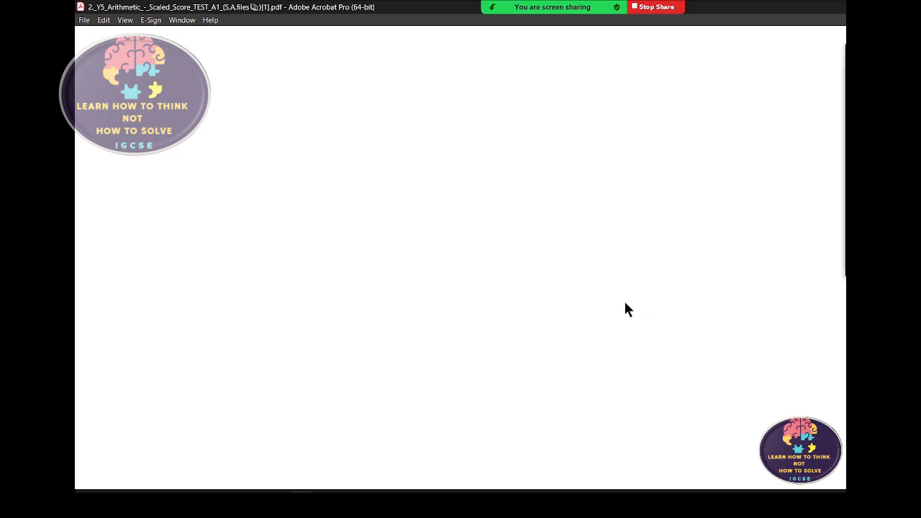
- Scroll through the 15-page Y5 Arithmetic test and back up to its cover
scroll(617, 303, "down", 2)
scroll(615, 302, "down", 2)
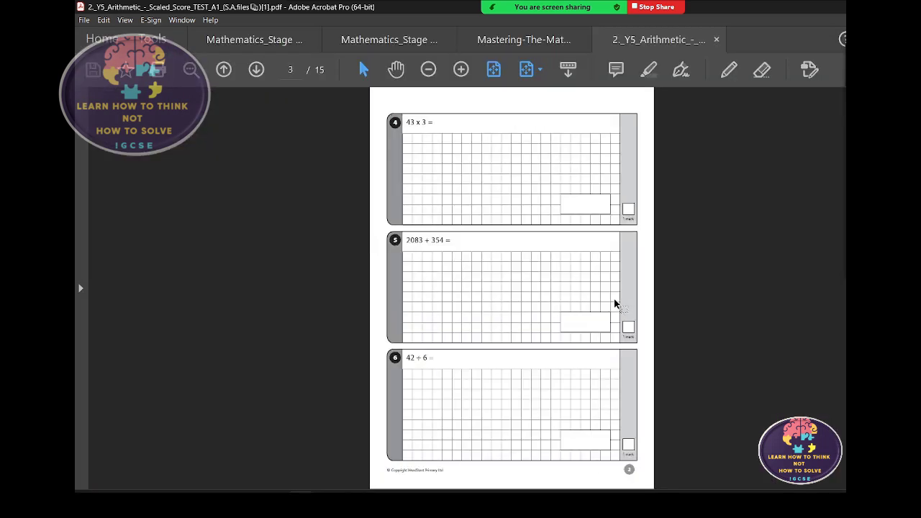
scroll(615, 303, "down", 2)
scroll(615, 302, "down", 2)
scroll(615, 302, "down", 2)
scroll(614, 303, "down", 4)
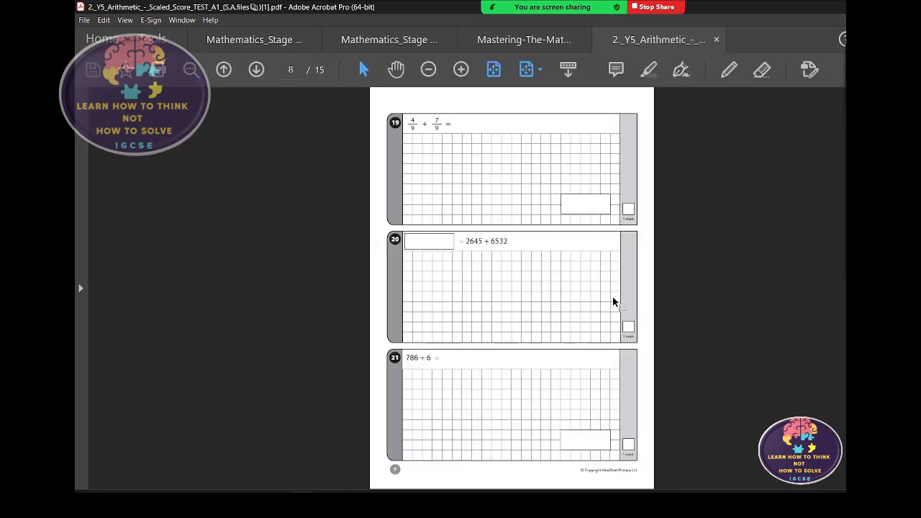
scroll(613, 303, "down", 2)
scroll(612, 302, "down", 2)
scroll(610, 303, "down", 1)
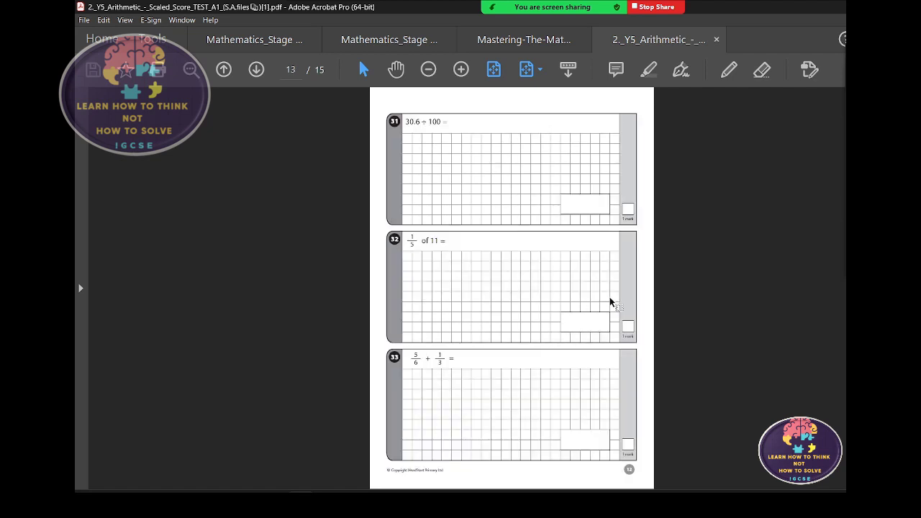
scroll(610, 302, "down", 2)
scroll(610, 302, "down", 2)
scroll(610, 302, "up", 6)
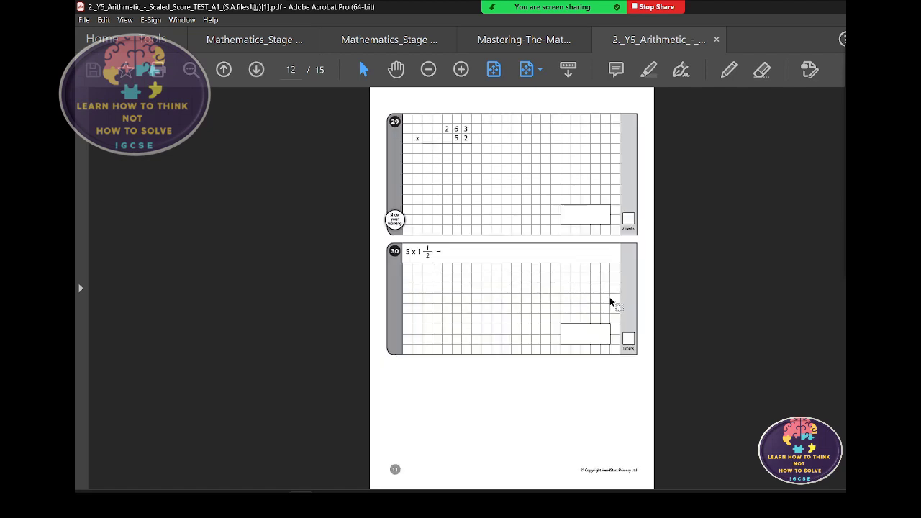
scroll(610, 302, "up", 1)
scroll(609, 301, "up", 3)
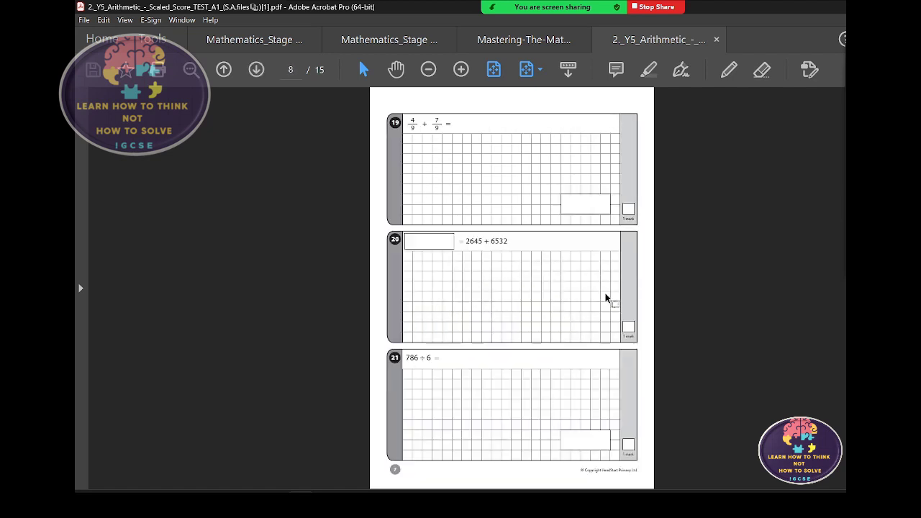
scroll(608, 300, "up", 1)
scroll(606, 299, "up", 2)
scroll(606, 299, "up", 6)
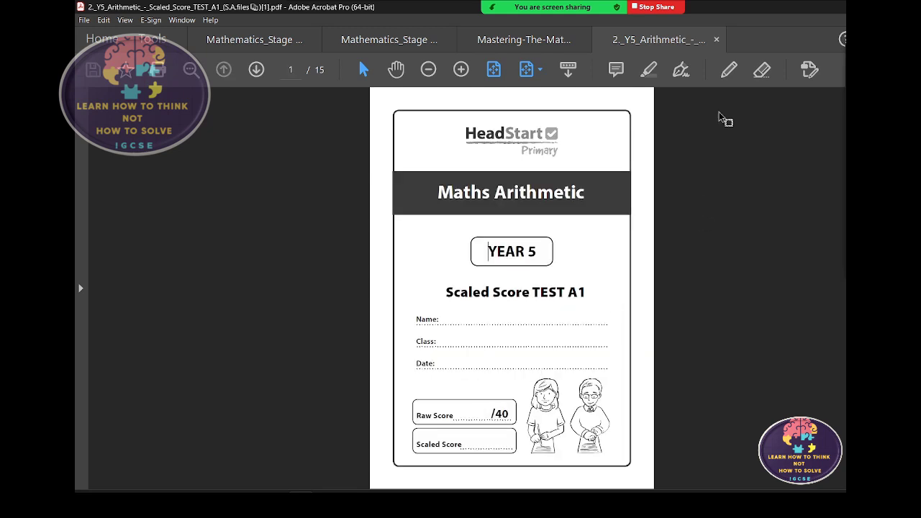
- Return to WhatsApp and scroll the class chat up to the Maths Reasoning PDF
key("alt+Tab")
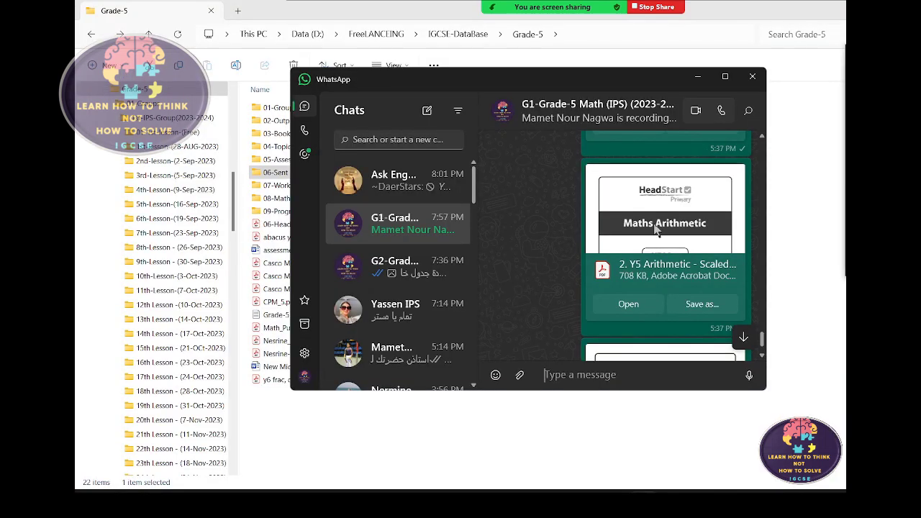
scroll(653, 223, "up", 2)
scroll(655, 228, "up", 2)
scroll(653, 229, "up", 1)
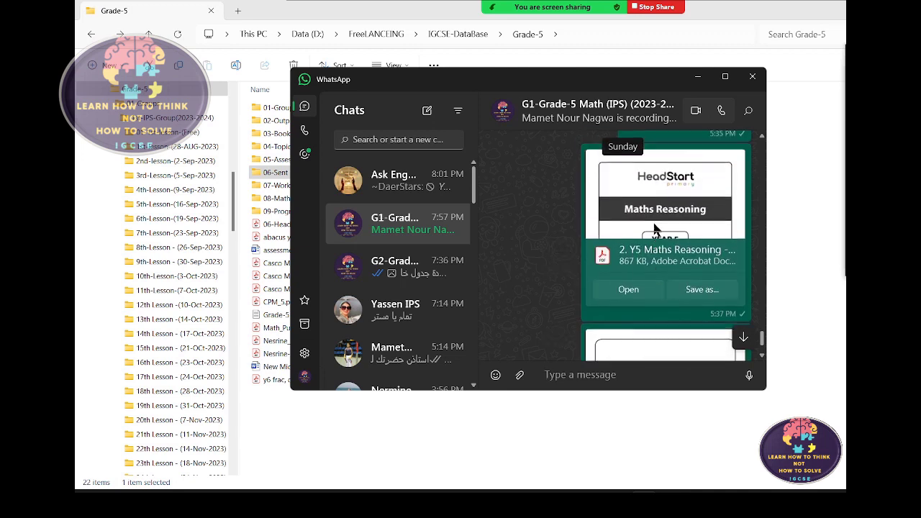
- Open the Year 5 Maths Reasoning PDF and scroll to question 6 on page 4
left_click(627, 291)
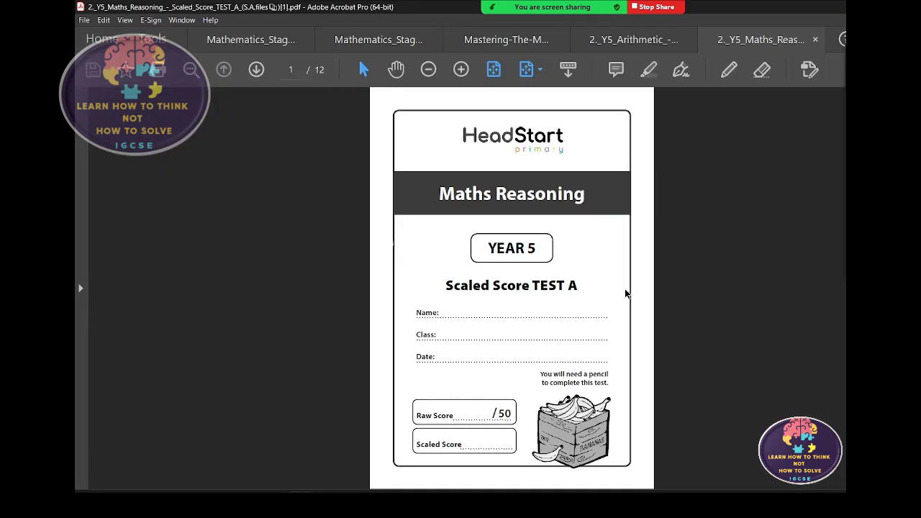
scroll(625, 293, "down", 3)
scroll(625, 293, "down", 3)
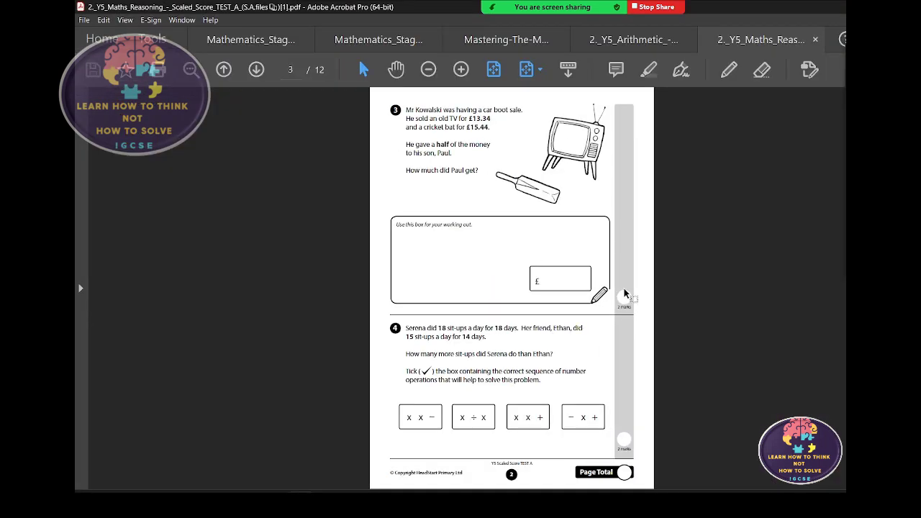
scroll(626, 292, "down", 3)
scroll(626, 293, "down", 3)
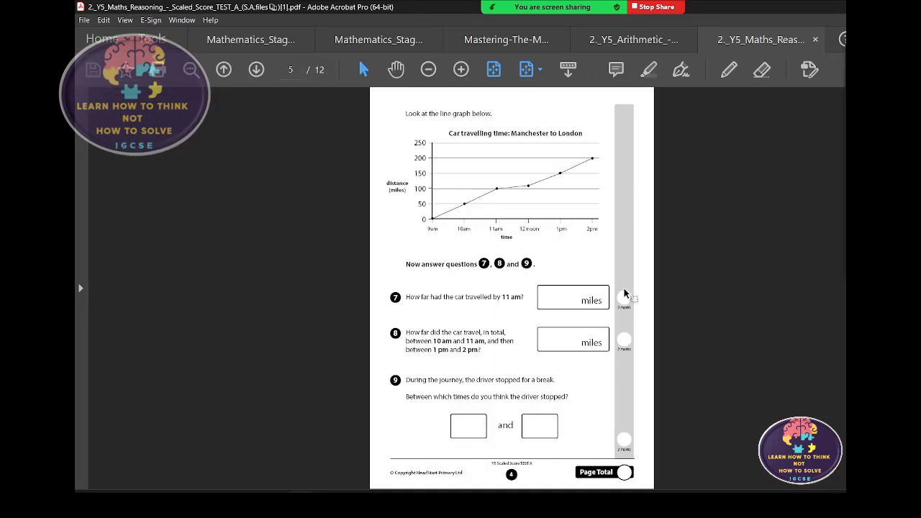
scroll(625, 292, "up", 3)
scroll(414, 369, "up", 1, "ctrl")
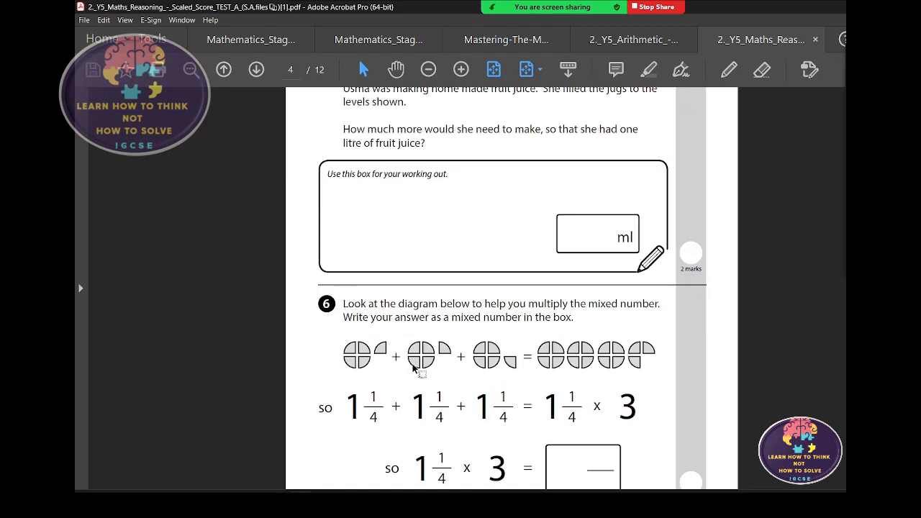
scroll(414, 368, "up", 1, "ctrl")
scroll(415, 367, "down", 1)
scroll(415, 366, "down", 1)
scroll(415, 365, "down", 1)
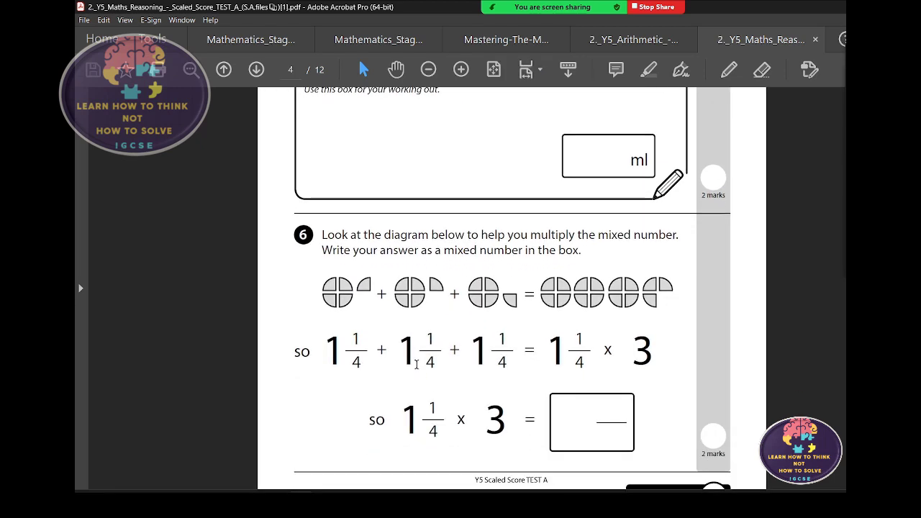
scroll(417, 365, "down", 1)
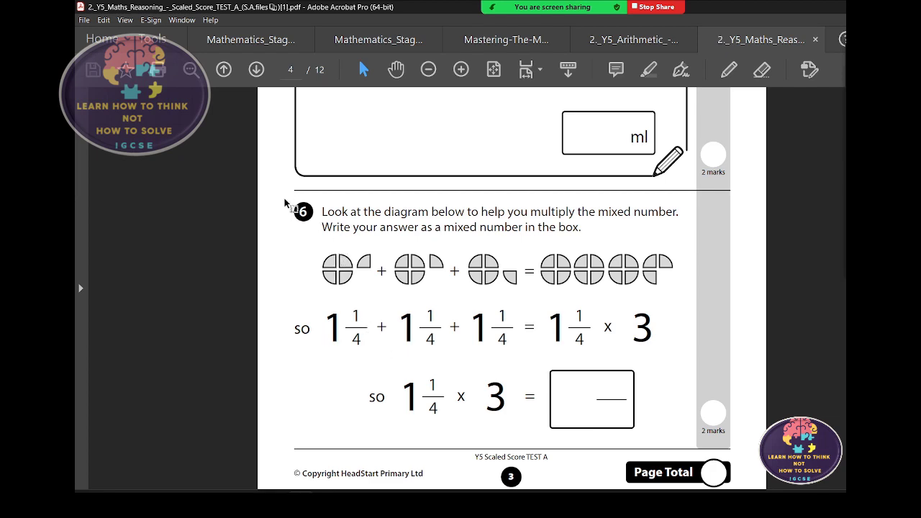
- Snip question 6 with Win+Shift+S and return to the Journal notebook
key("super+shift+s")
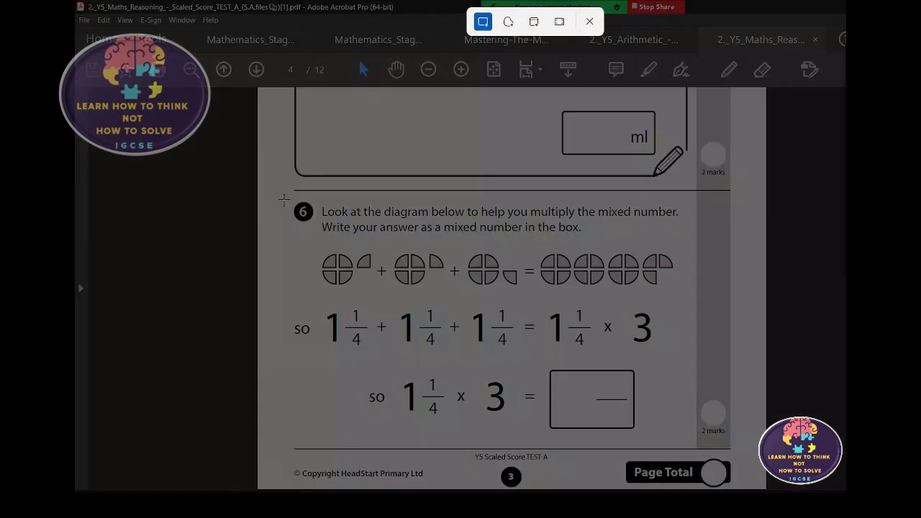
mouse_move(284, 201)
left_mouse_down()
mouse_move(312, 258)
mouse_move(692, 437)
left_mouse_up()
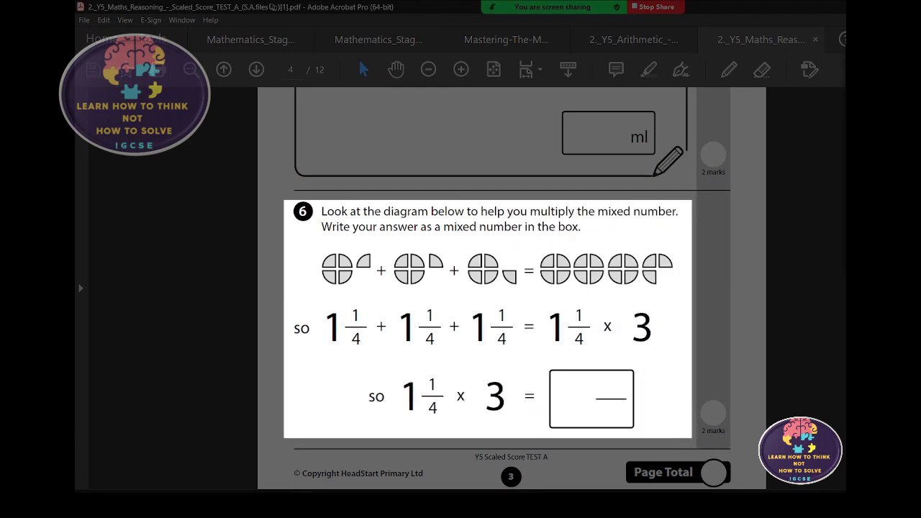
key("alt+Tab")
- Add blank page 10 and paste the question 6 snip, enlarging the image
scroll(561, 387, "down", 1)
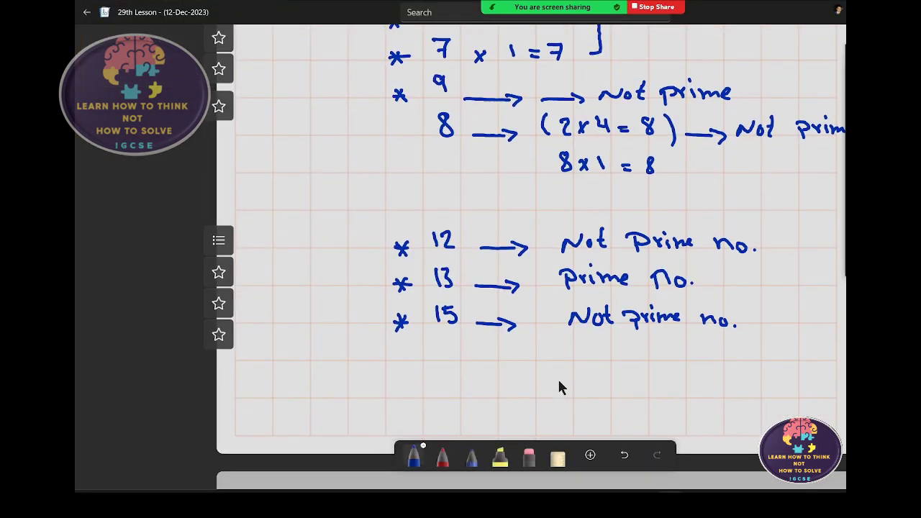
scroll(561, 387, "down", 5)
left_click(558, 381)
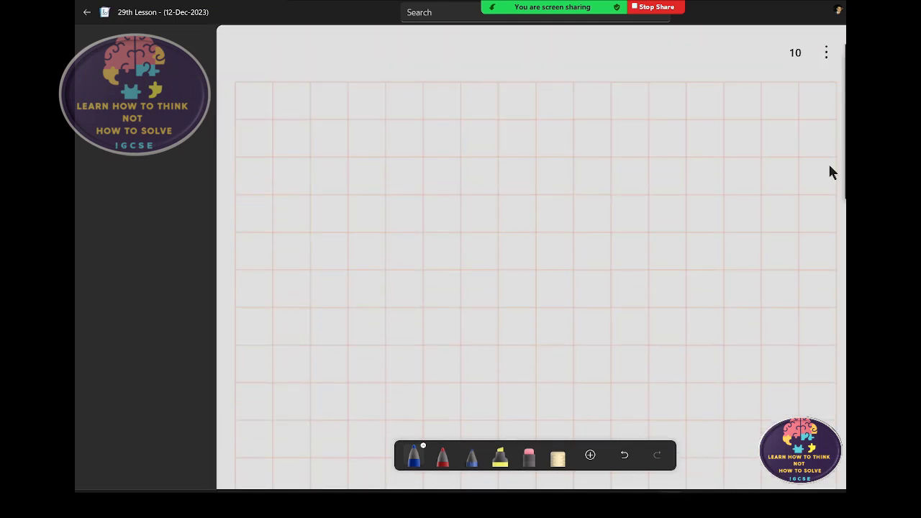
left_click(827, 54)
left_click(840, 122)
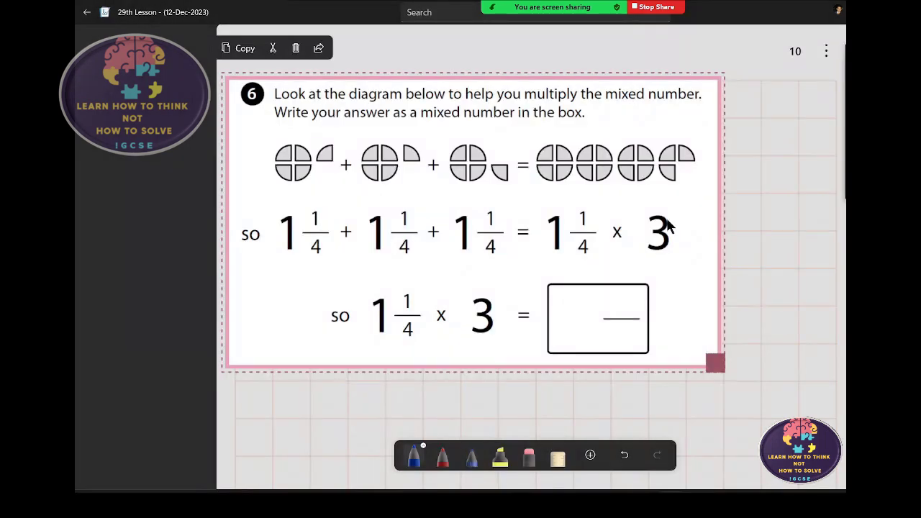
left_click_drag(720, 367, 794, 410)
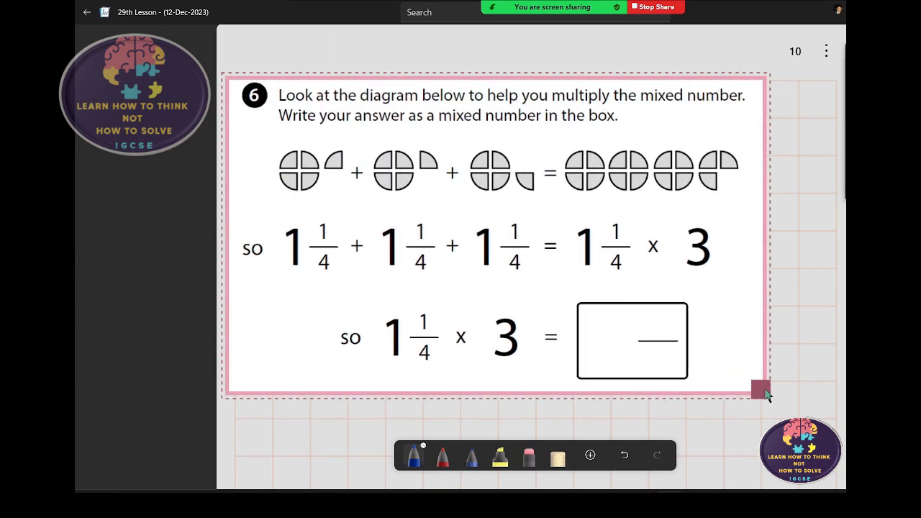
left_click(815, 327)
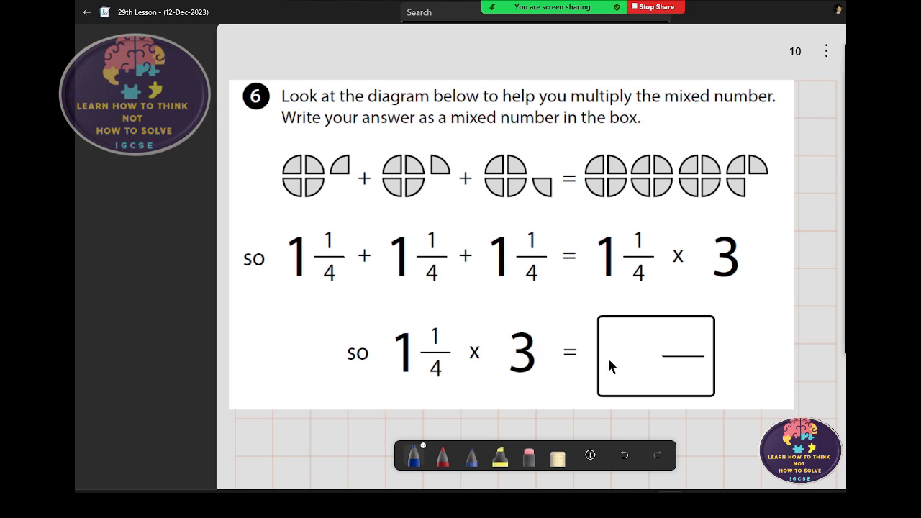
mouse_move(553, 7)
scroll(492, 220, "down", 3)
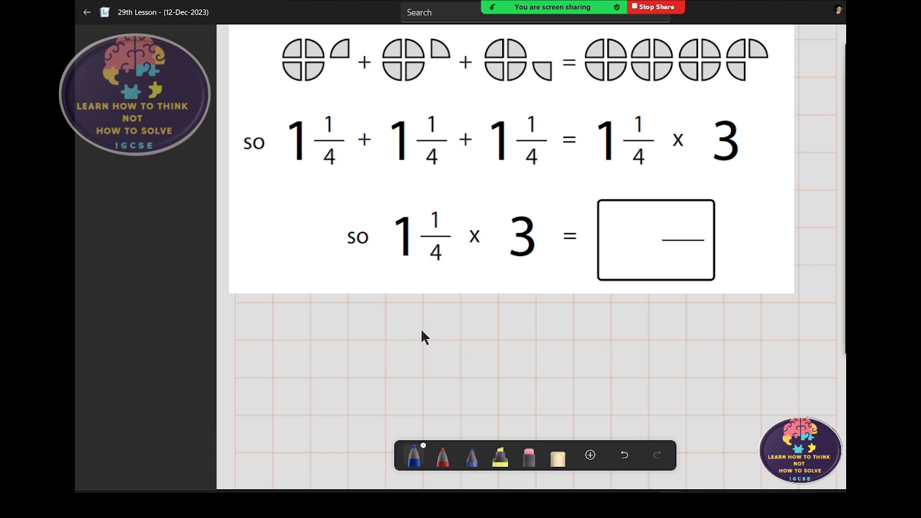
- Underline each 1¼ and the 3 in the question with blue ink
left_click_drag(307, 172, 339, 170)
left_click_drag(394, 171, 436, 172)
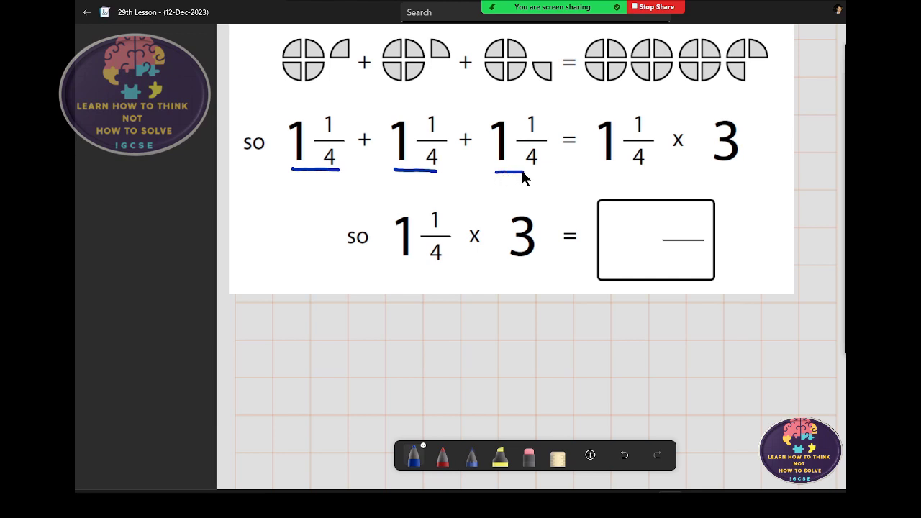
left_click_drag(598, 172, 729, 164)
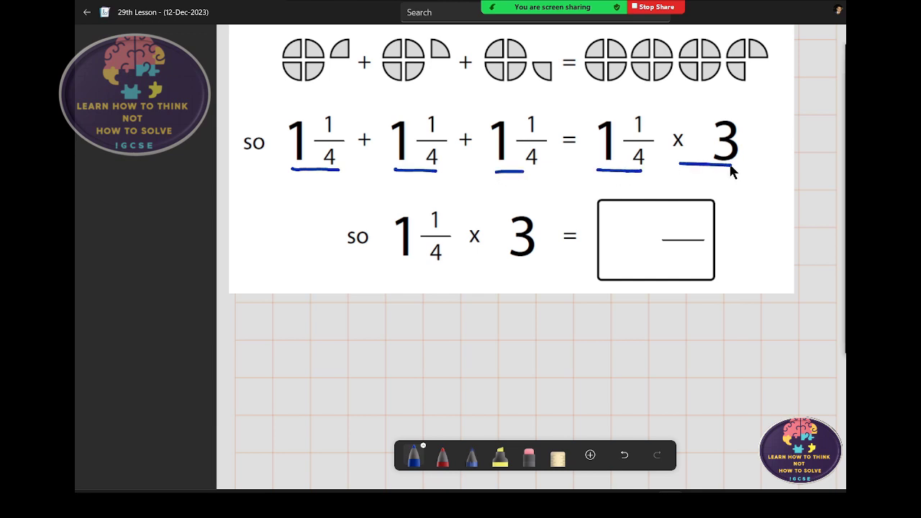
left_click_drag(636, 171, 658, 169)
- Write 1¼ = with a blank fraction bar below the question
mouse_move(406, 323)
left_mouse_down()
mouse_move(407, 346)
mouse_move(446, 339)
left_mouse_up()
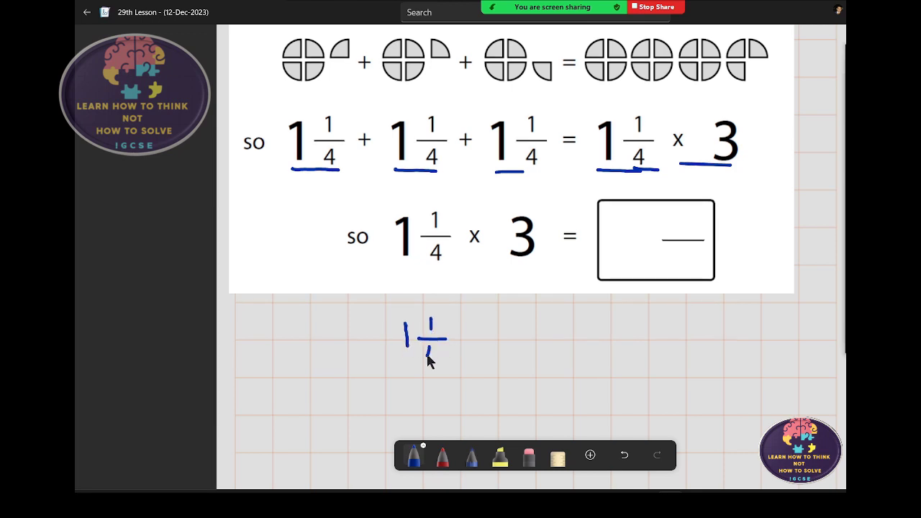
left_click_drag(427, 347, 434, 363)
left_click_drag(462, 333, 475, 340)
mouse_move(513, 342)
left_mouse_down()
mouse_move(571, 342)
mouse_move(509, 341)
left_mouse_up()
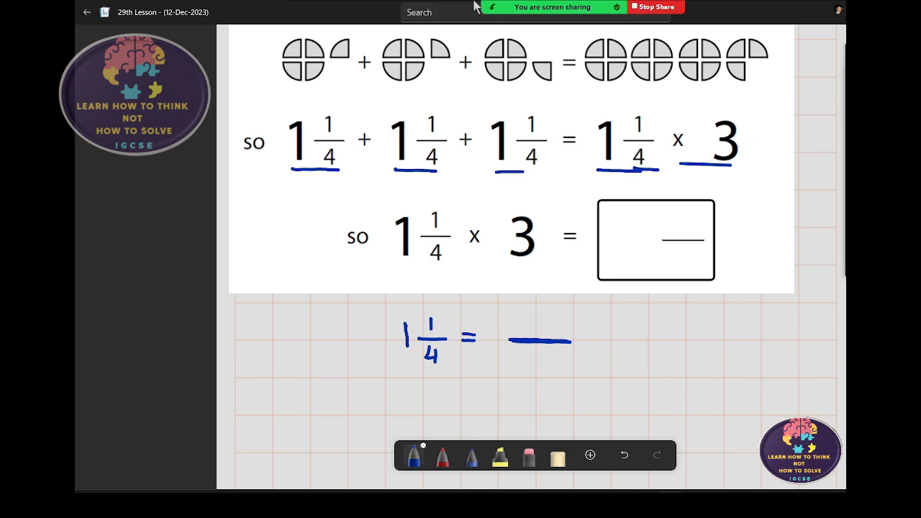
- Open Zoom's meeting chat to see the student's 5/4 direct reply
mouse_move(497, 8)
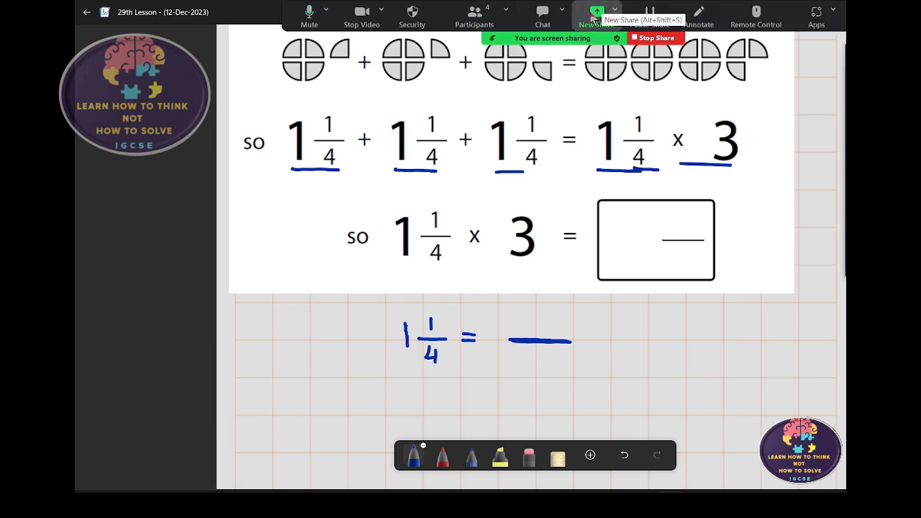
left_click(540, 15)
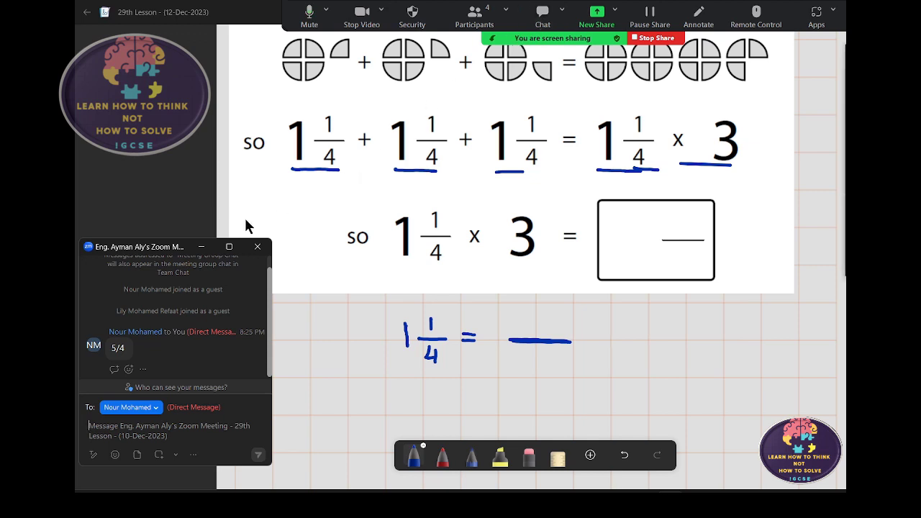
- Show the four-participant list and arrange the Participants and Chat windows on the left
left_click(474, 15)
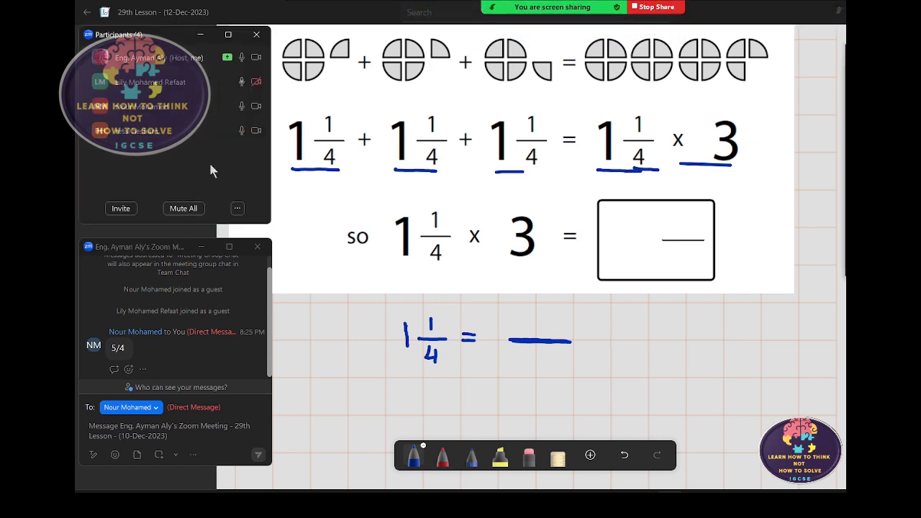
left_click_drag(154, 36, 149, 37)
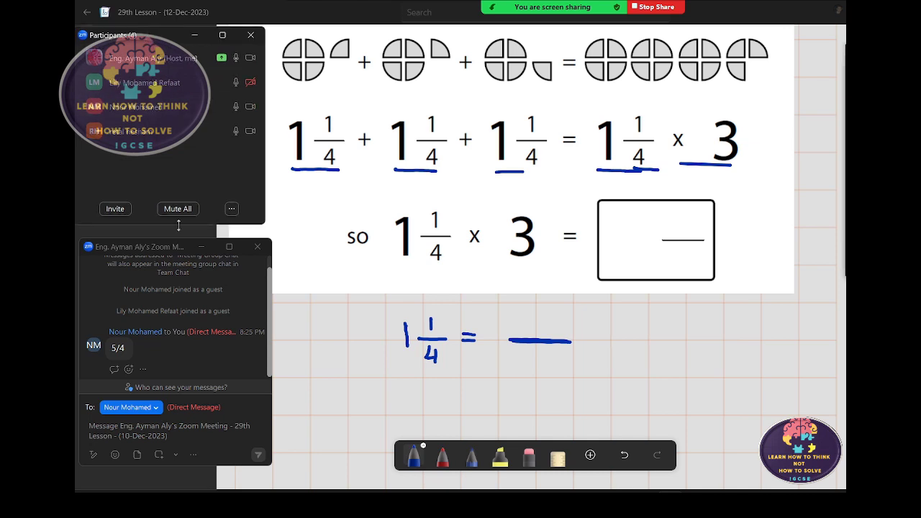
mouse_move(154, 248)
left_mouse_down()
mouse_move(143, 238)
mouse_move(151, 237)
left_mouse_up()
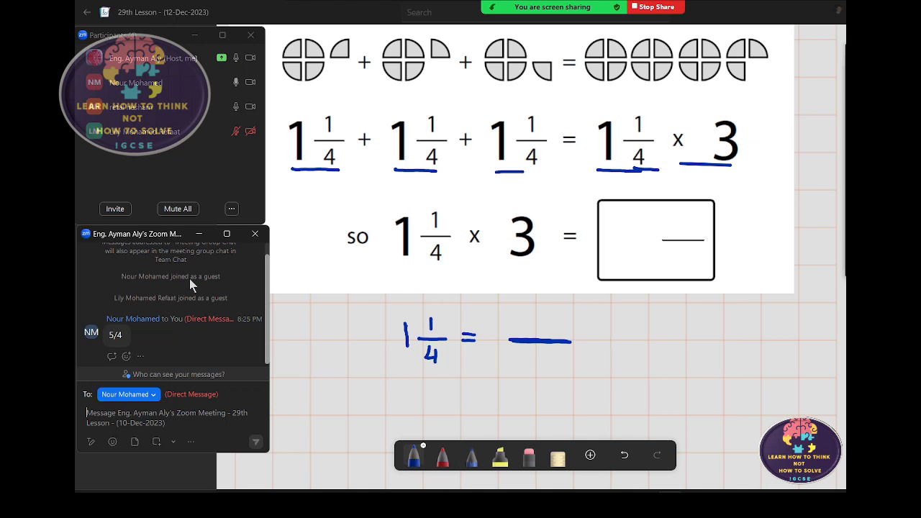
mouse_move(232, 108)
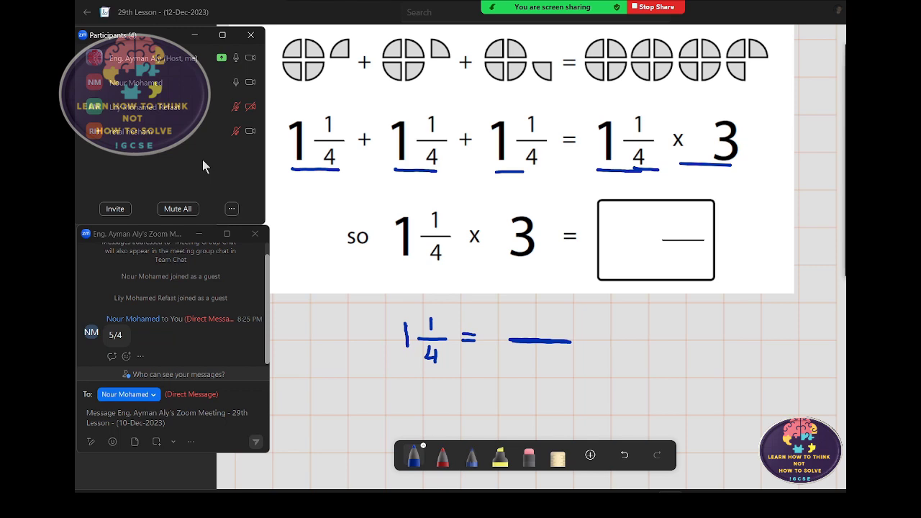
mouse_move(464, 25)
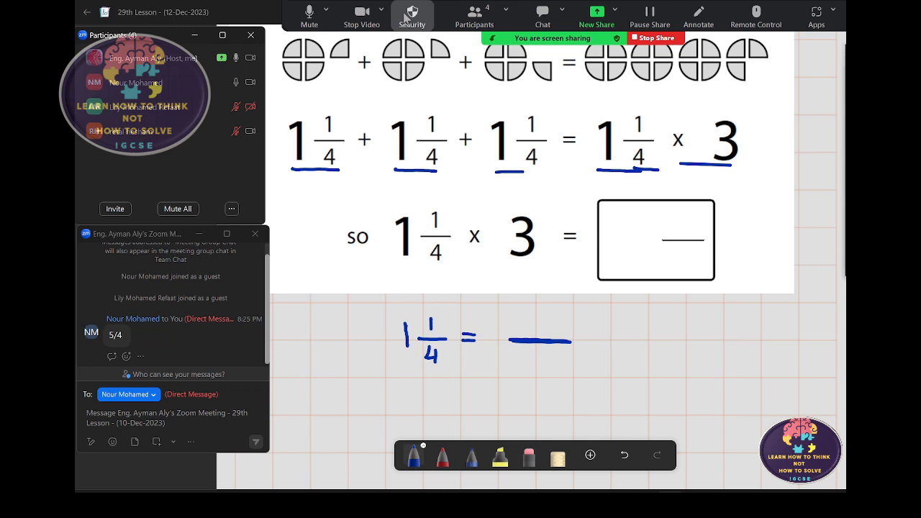
left_click(309, 15)
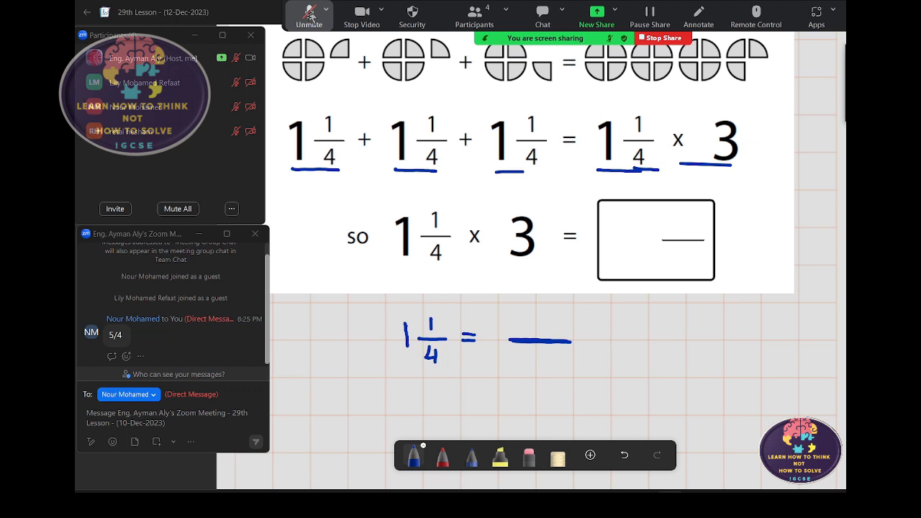
left_click(310, 15)
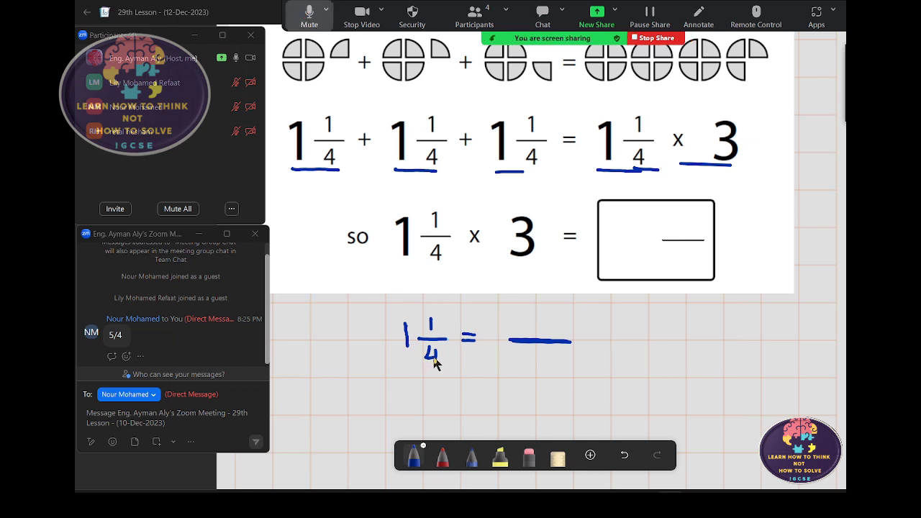
- Write 1¼ = 4/4 + 1/4 = (4+1)/4 = 5/4 in blue
left_click_drag(435, 348, 437, 357)
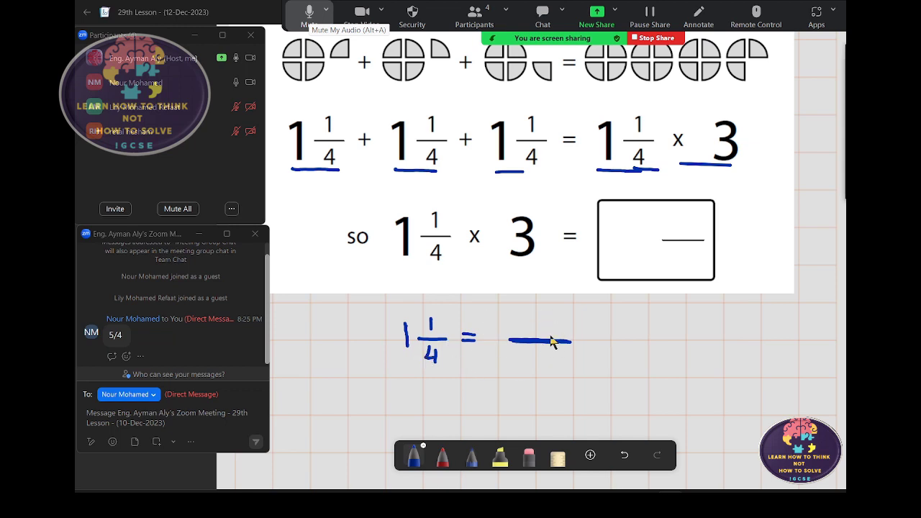
left_click_drag(534, 312, 544, 365)
mouse_move(592, 341)
left_mouse_down()
mouse_move(609, 341)
mouse_move(600, 350)
left_mouse_up()
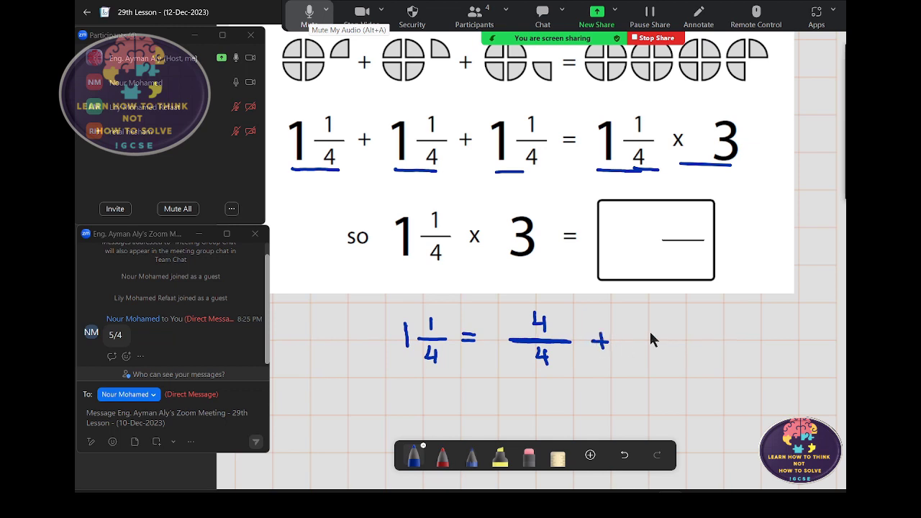
mouse_move(646, 319)
left_mouse_down()
mouse_move(647, 335)
mouse_move(663, 343)
mouse_move(653, 369)
left_mouse_up()
left_click_drag(680, 338, 794, 342)
mouse_move(711, 314)
left_mouse_down()
mouse_move(720, 334)
mouse_move(753, 328)
mouse_move(745, 368)
left_mouse_up()
mouse_move(800, 333)
left_mouse_down()
mouse_move(846, 341)
mouse_move(838, 325)
mouse_move(842, 374)
left_mouse_up()
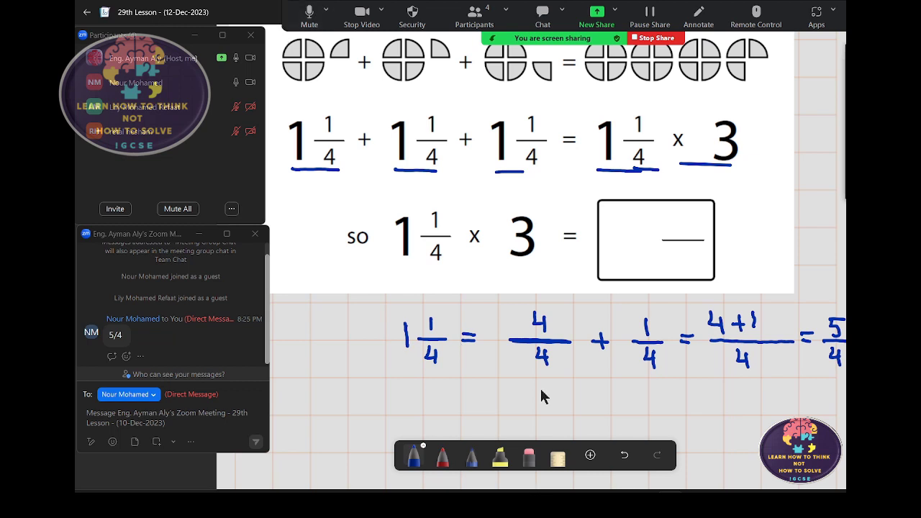
- Start a new line below with 5/4 × 3
scroll(543, 395, "down", 3)
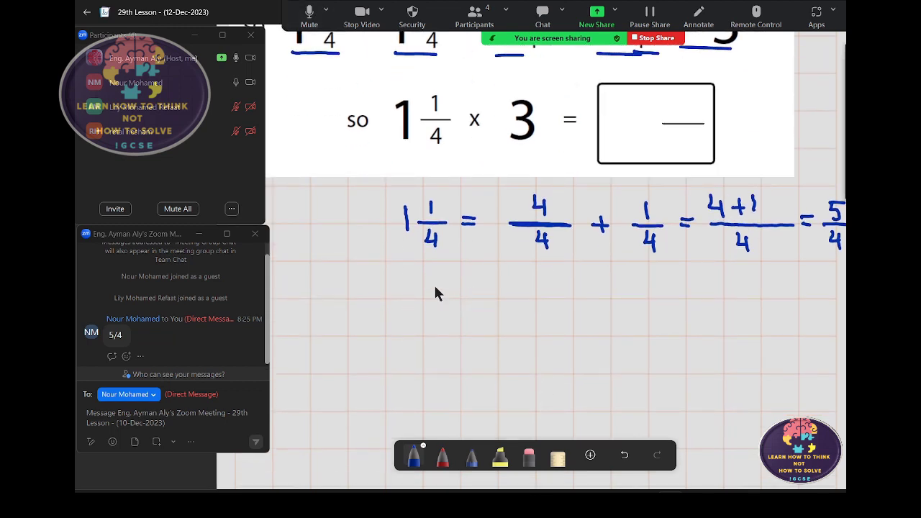
mouse_move(434, 280)
left_mouse_down()
mouse_move(431, 295)
mouse_move(455, 296)
mouse_move(449, 316)
left_mouse_up()
left_click_drag(442, 307, 444, 321)
mouse_move(472, 290)
left_mouse_down()
mouse_move(481, 306)
mouse_move(472, 307)
left_mouse_up()
mouse_move(501, 280)
left_mouse_down()
mouse_move(502, 296)
mouse_move(562, 297)
left_mouse_up()
- Draw red arrows from 5 and 4 to the 3, then write 3/1 = 15/4 in blue and circle 15/4
left_click(443, 456)
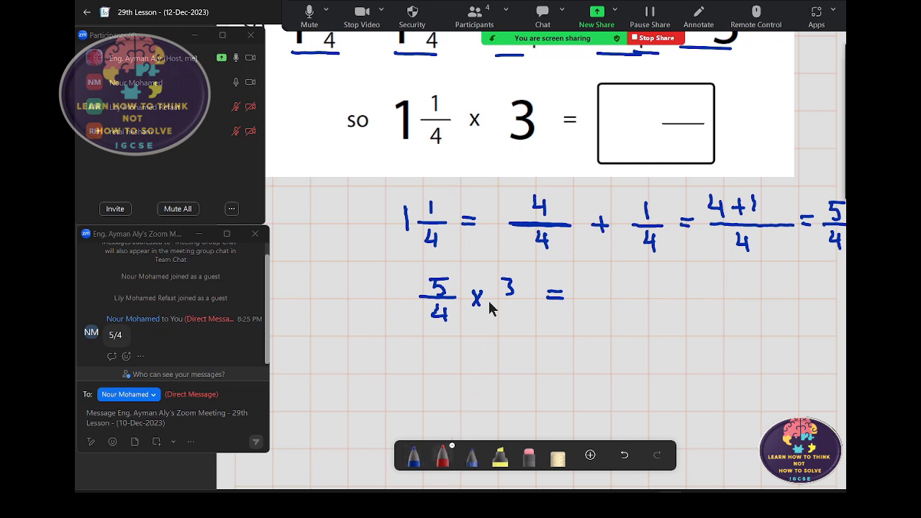
left_click_drag(440, 276, 490, 269)
left_click_drag(450, 322, 501, 317)
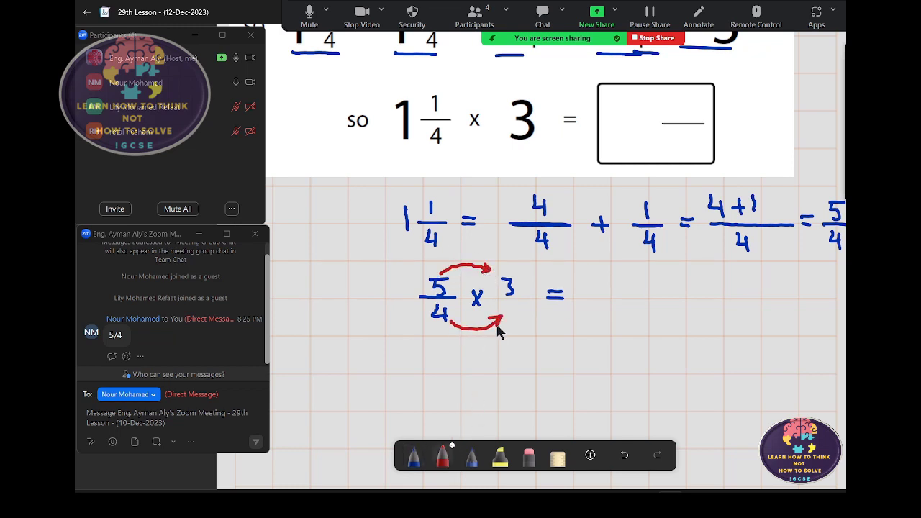
left_click(414, 456)
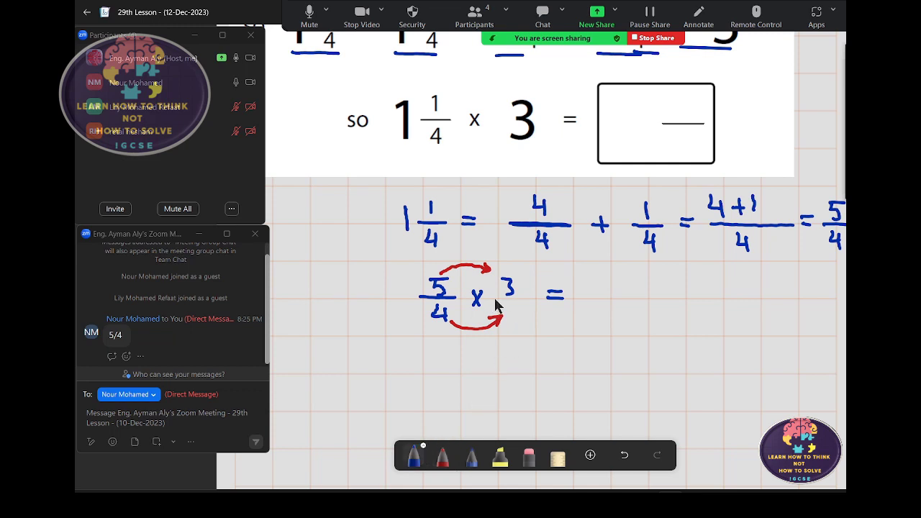
mouse_move(501, 299)
left_mouse_down()
mouse_move(520, 298)
mouse_move(510, 316)
left_mouse_up()
left_click_drag(588, 299, 642, 299)
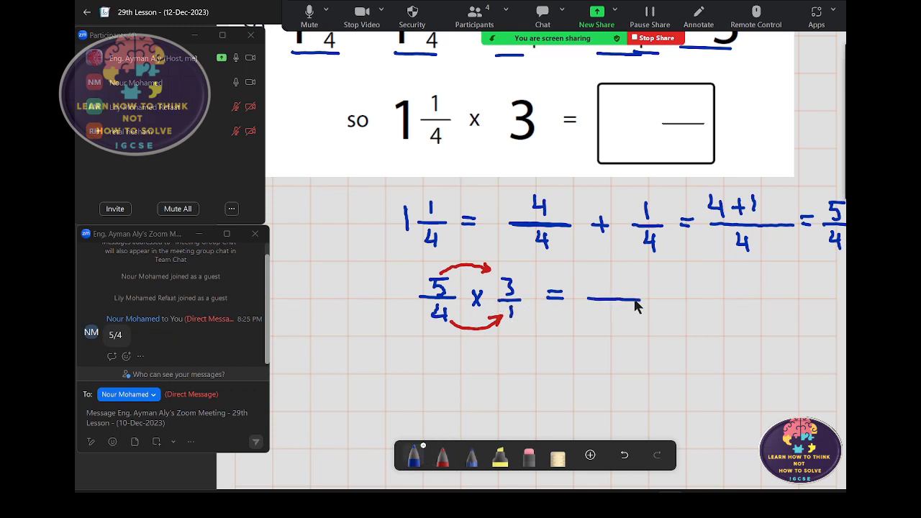
left_click_drag(598, 274, 599, 292)
left_click_drag(617, 275, 613, 325)
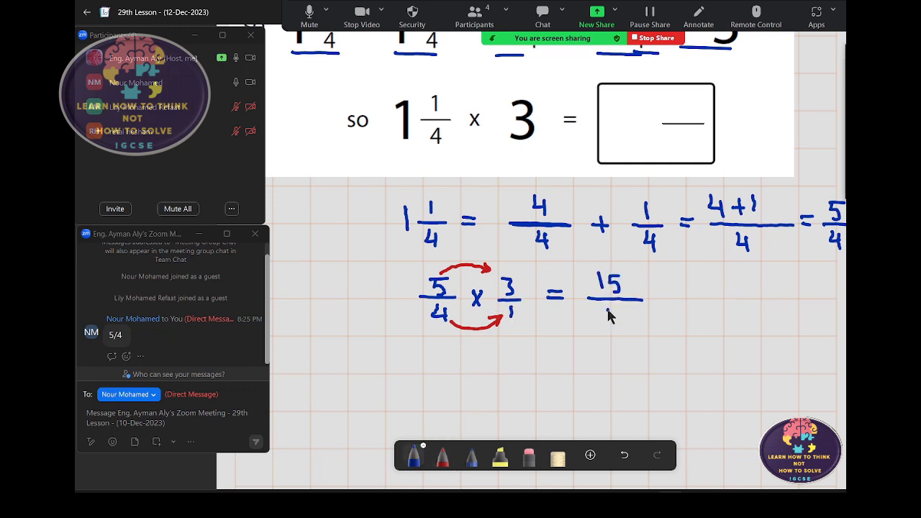
mouse_move(623, 265)
left_mouse_down()
mouse_move(584, 325)
mouse_move(625, 264)
left_mouse_up()
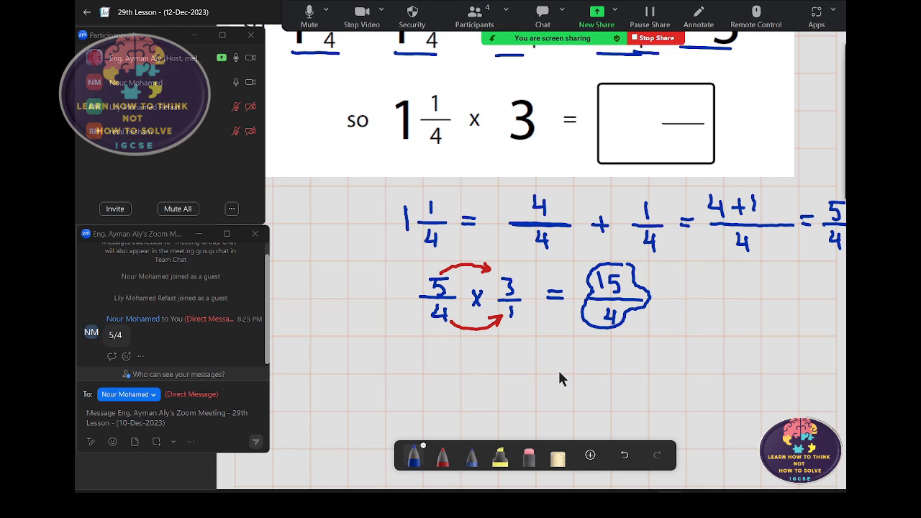
- Rewrite 15/4 as = 4/4 + 11/4 on the next line
left_click_drag(547, 367, 559, 367)
left_click_drag(546, 374, 559, 373)
mouse_move(609, 352)
left_mouse_down()
mouse_move(612, 367)
mouse_move(626, 372)
mouse_move(618, 388)
left_mouse_up()
mouse_move(615, 379)
left_mouse_down()
mouse_move(615, 393)
mouse_move(651, 374)
mouse_move(649, 381)
mouse_move(725, 374)
mouse_move(688, 364)
left_mouse_up()
left_click_drag(696, 354, 701, 393)
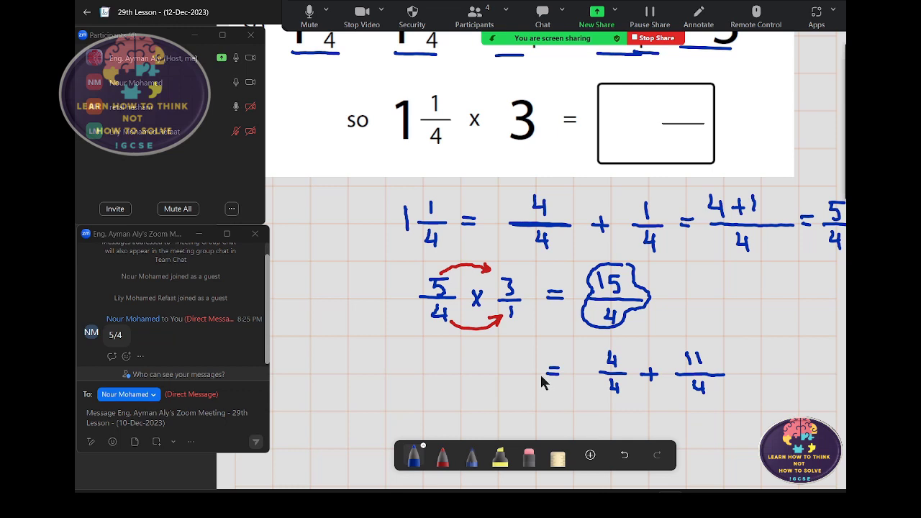
- Continue the working with = 1 + 11/4 = 1 11/4 below
scroll(536, 370, "down", 3)
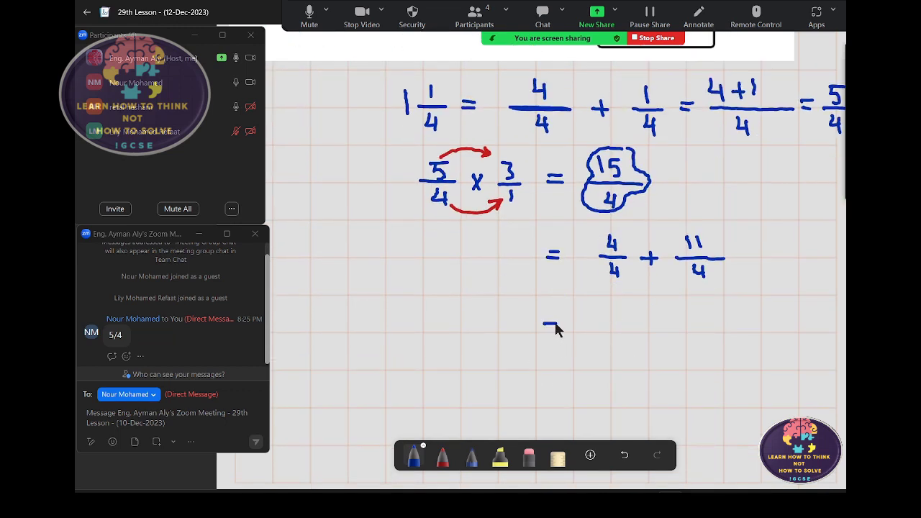
mouse_move(543, 331)
left_mouse_down()
mouse_move(640, 333)
mouse_move(627, 341)
mouse_move(715, 332)
left_mouse_up()
left_click_drag(684, 309, 700, 347)
left_click_drag(695, 338, 693, 353)
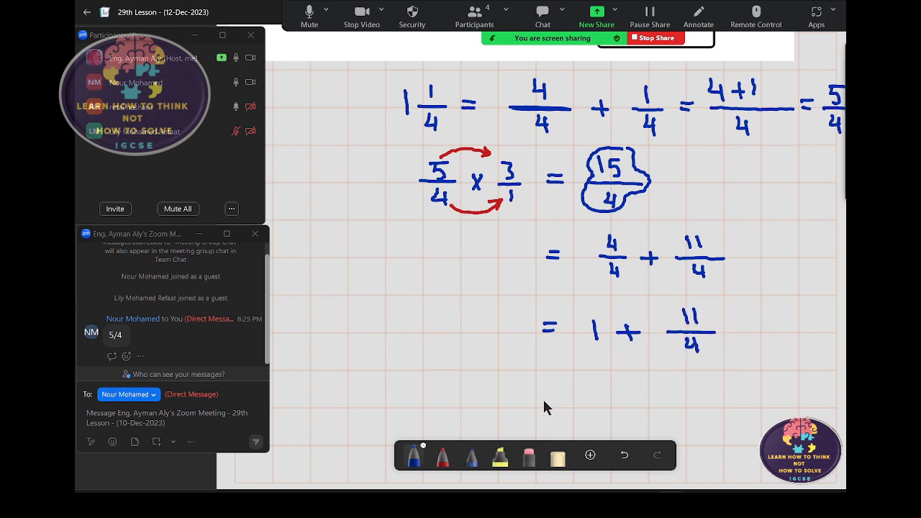
mouse_move(542, 402)
left_mouse_down()
mouse_move(601, 417)
mouse_move(659, 408)
mouse_move(634, 398)
mouse_move(641, 398)
mouse_move(642, 420)
left_mouse_up()
left_click_drag(639, 414, 640, 426)
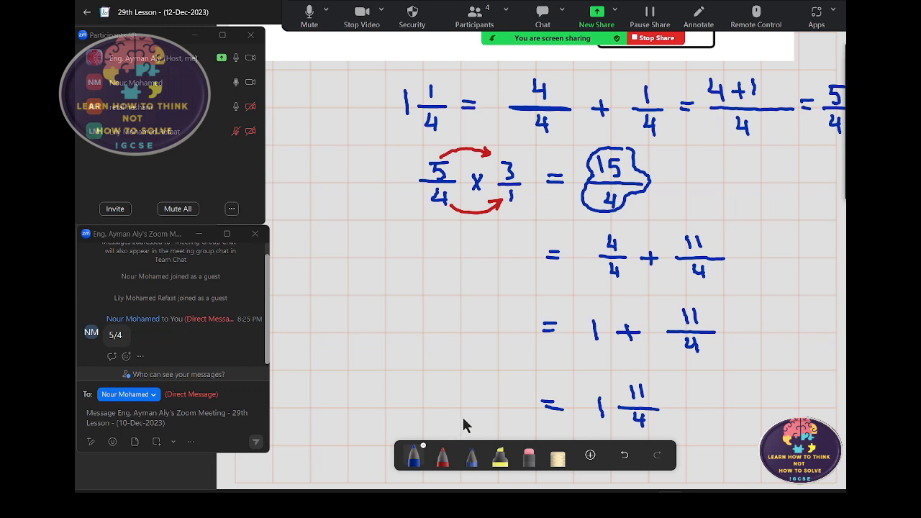
scroll(463, 425, "down", 3)
scroll(463, 424, "up", 3)
scroll(463, 424, "down", 3)
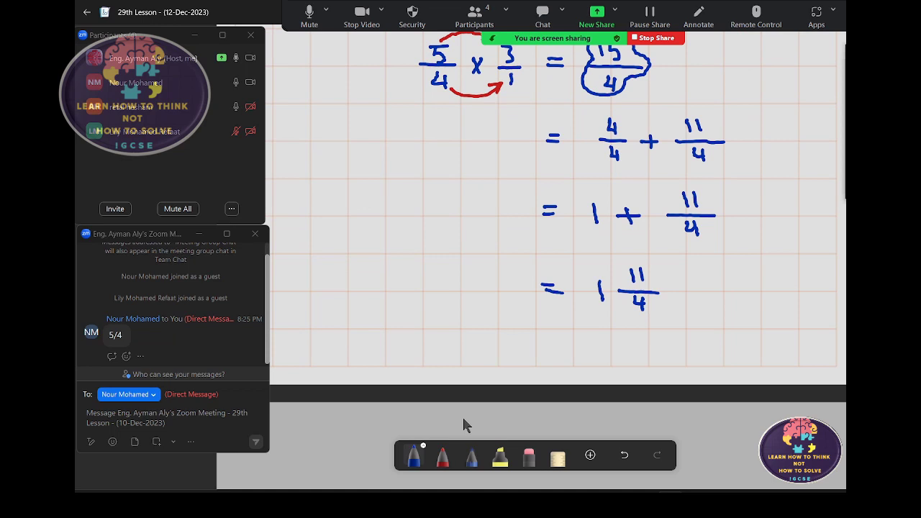
scroll(463, 425, "up", 3)
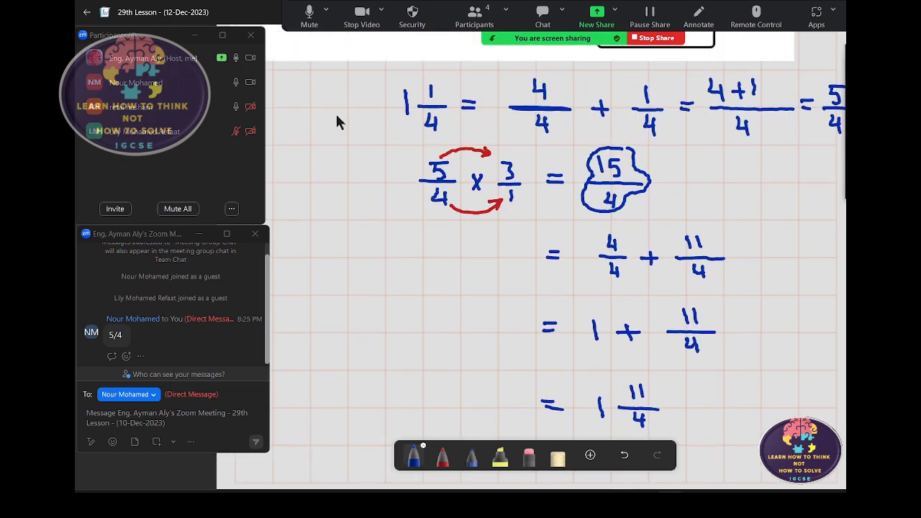
- Draw a small blue asterisk left of the 1¼ = 5/4 line
mouse_move(354, 98)
left_mouse_down()
mouse_move(356, 115)
mouse_move(364, 103)
left_mouse_up()
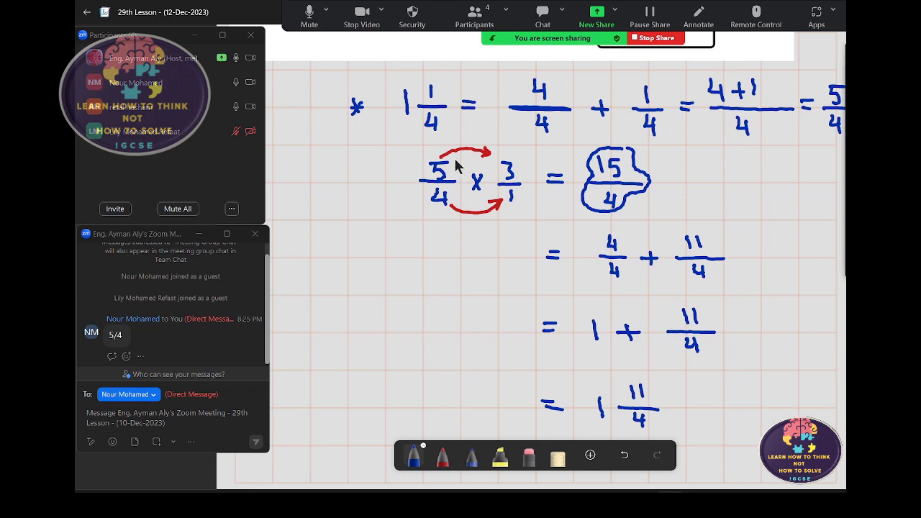
- Mark a small red × beside the upper and lower red arrows
left_click(443, 456)
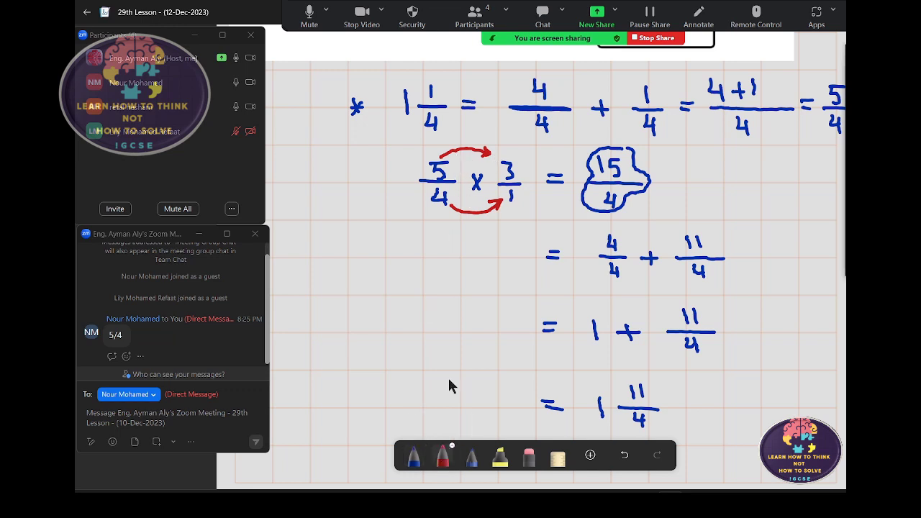
left_click_drag(465, 131, 465, 140)
mouse_move(465, 218)
left_mouse_down()
mouse_move(474, 230)
mouse_move(465, 231)
left_mouse_up()
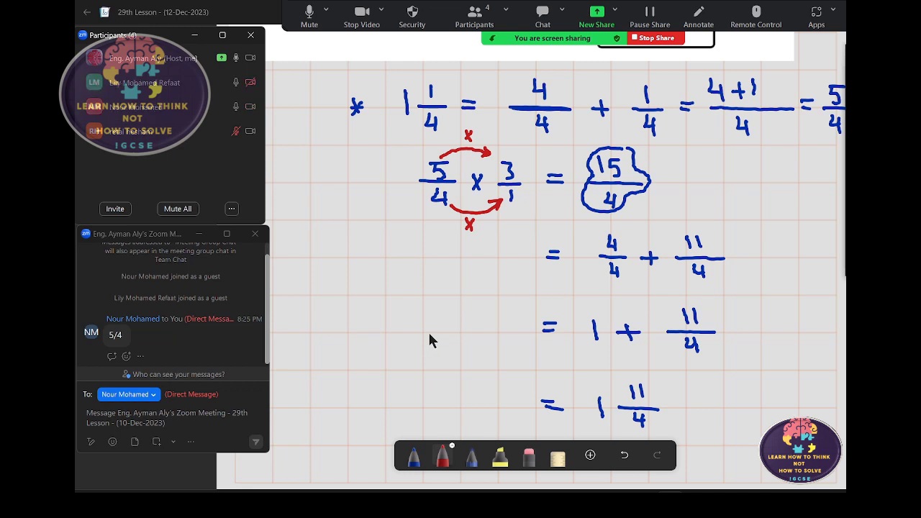
- Add blank page 11 after the page 10 working
scroll(429, 338, "down", 3)
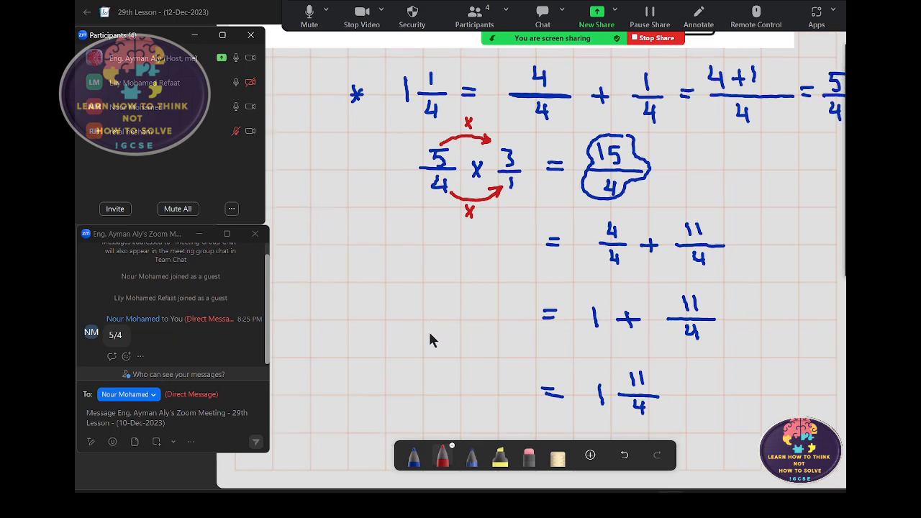
scroll(429, 338, "down", 3)
scroll(430, 340, "down", 3)
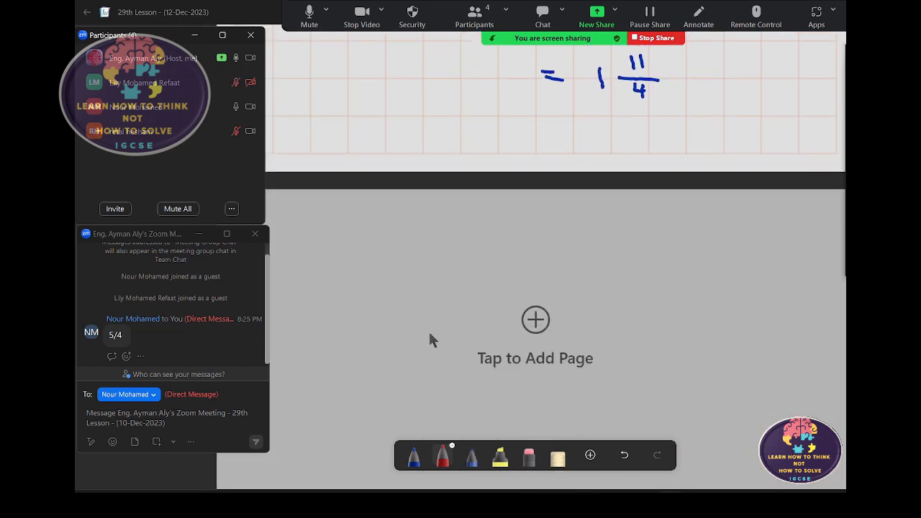
scroll(430, 342, "down", 1)
left_click(429, 343)
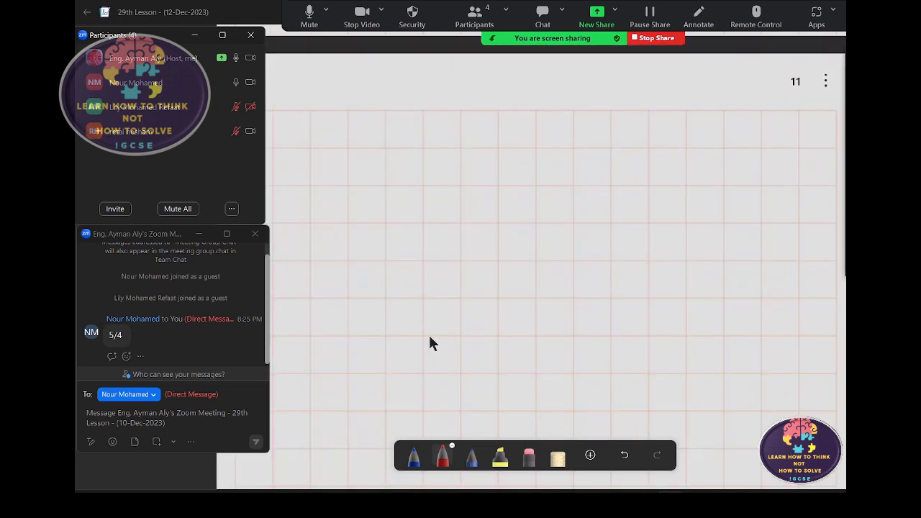
scroll(430, 343, "up", 2)
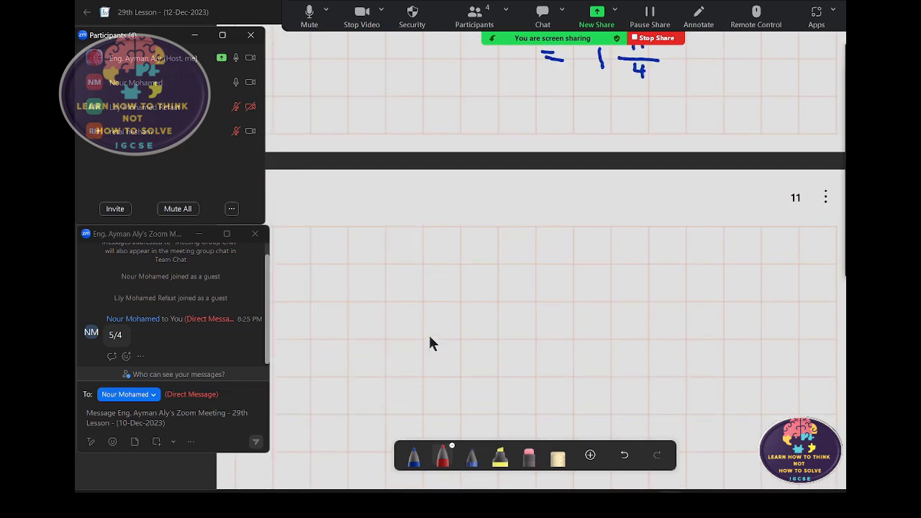
scroll(429, 337, "up", 2)
scroll(430, 338, "down", 2)
scroll(430, 343, "down", 2)
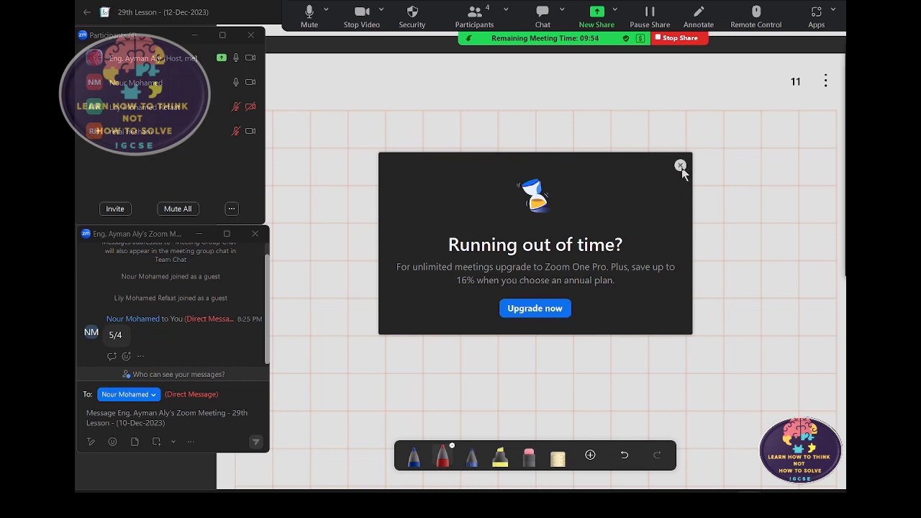
left_click(680, 166)
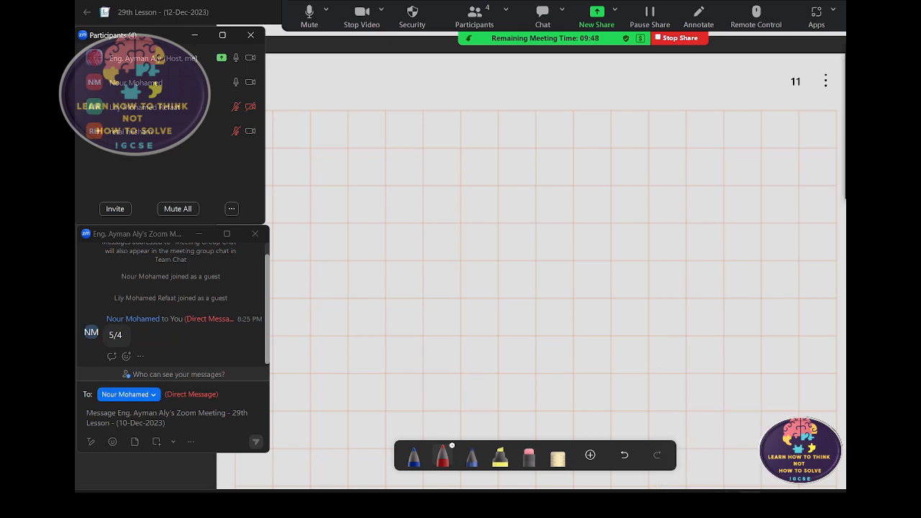
- Bring the Mathematics Stage 5 P1 2023 exam PDF forward at page 3
mouse_move(749, 492)
scroll(818, 313, "up", 10)
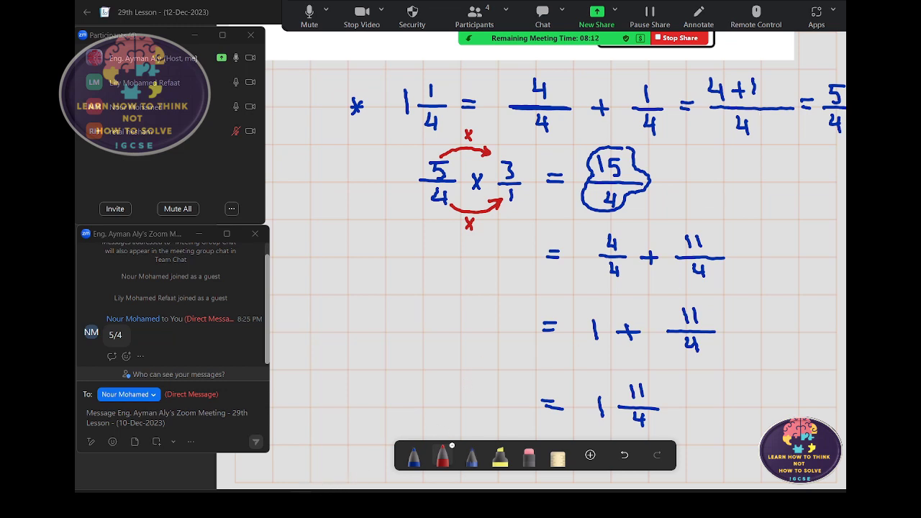
- Switch to the exam PDF and look through pages 3–6 of the questions
mouse_move(400, 510)
key("alt+Tab")
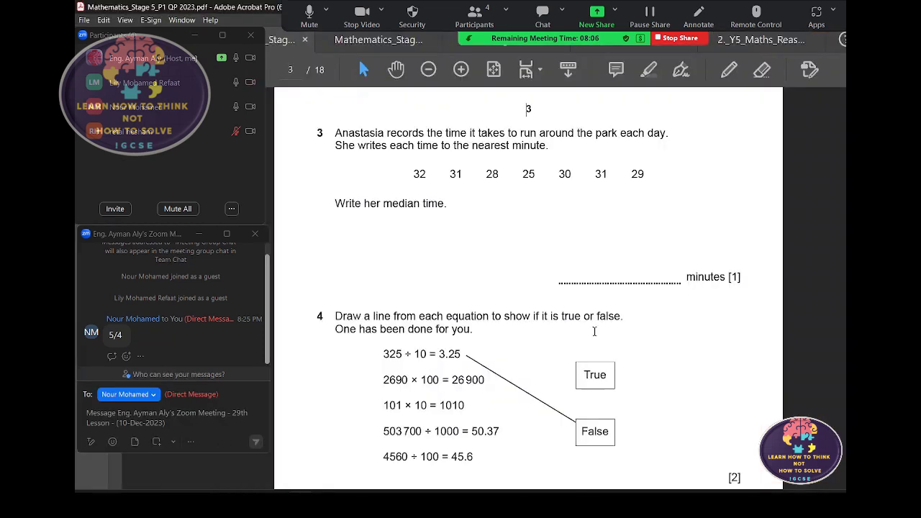
scroll(594, 331, "down", 1)
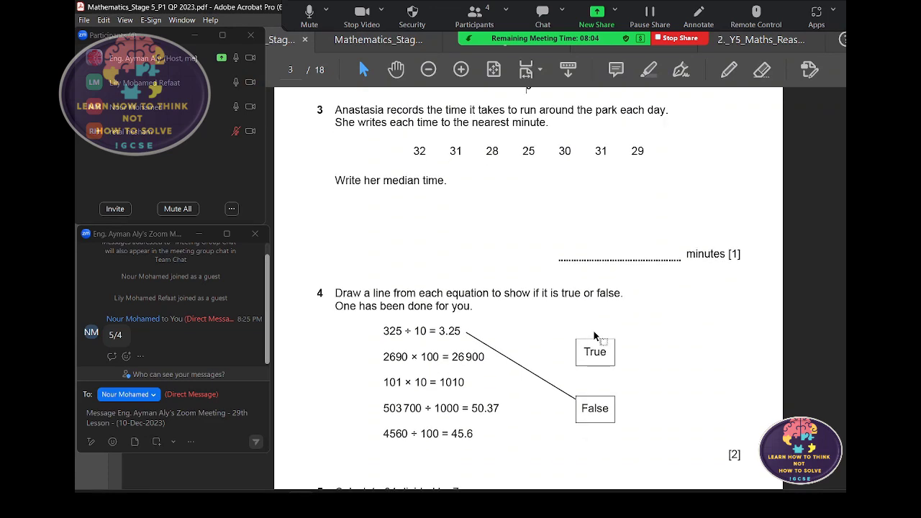
scroll(594, 330, "down", 1)
scroll(594, 331, "down", 1)
scroll(594, 331, "down", 1)
scroll(594, 331, "down", 1)
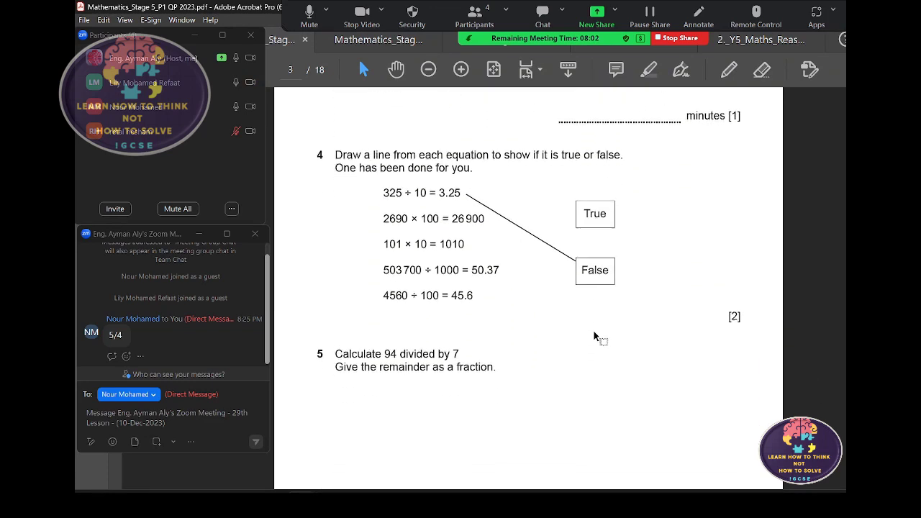
scroll(594, 331, "down", 1)
scroll(594, 331, "down", 1)
scroll(595, 336, "down", 1)
scroll(594, 336, "down", 5)
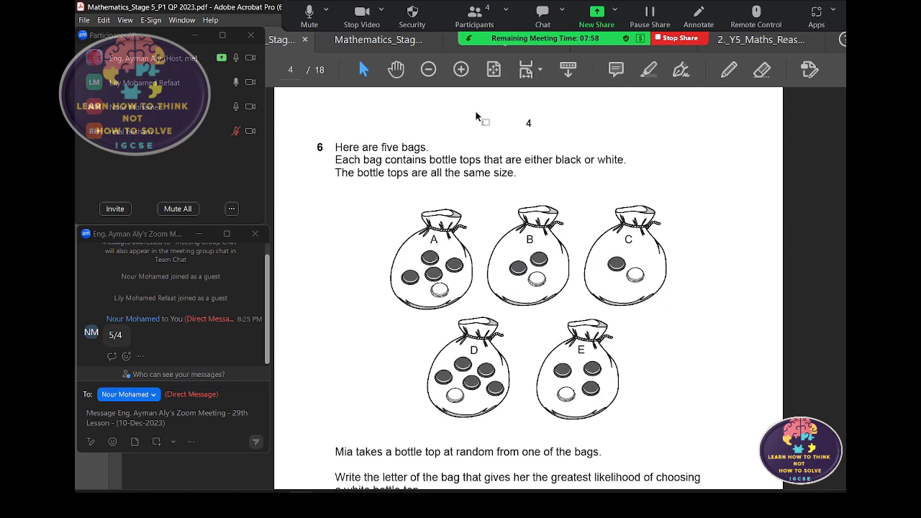
scroll(496, 338, "down", 3)
scroll(498, 338, "down", 2)
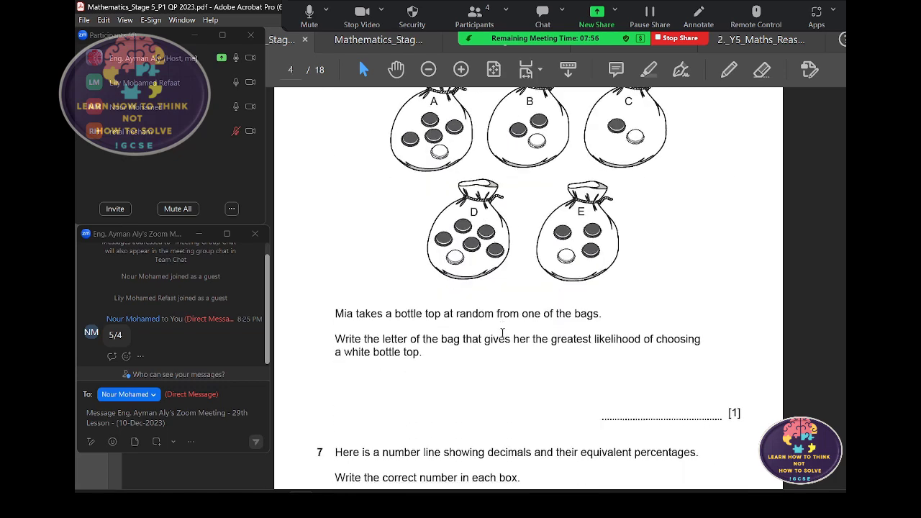
scroll(504, 335, "down", 1)
scroll(503, 335, "down", 1)
scroll(504, 333, "down", 2)
scroll(503, 330, "down", 1)
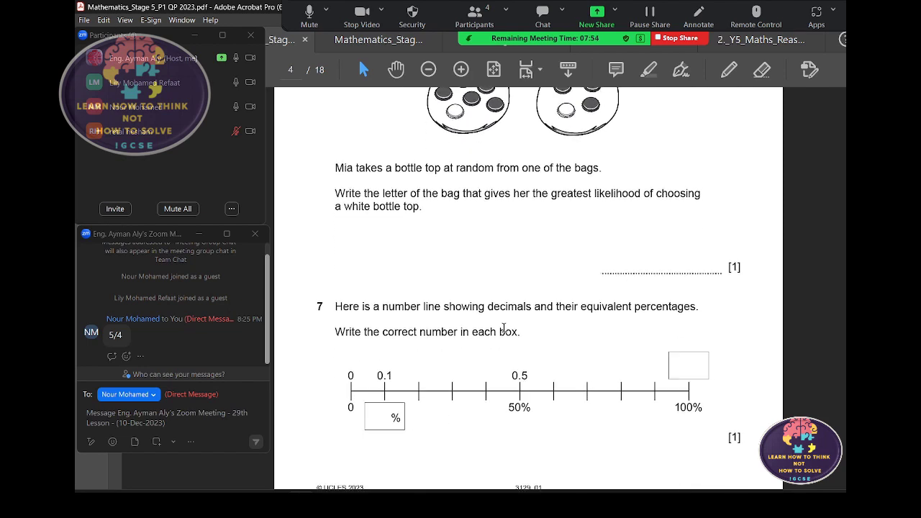
scroll(504, 331, "down", 1)
scroll(504, 333, "down", 4)
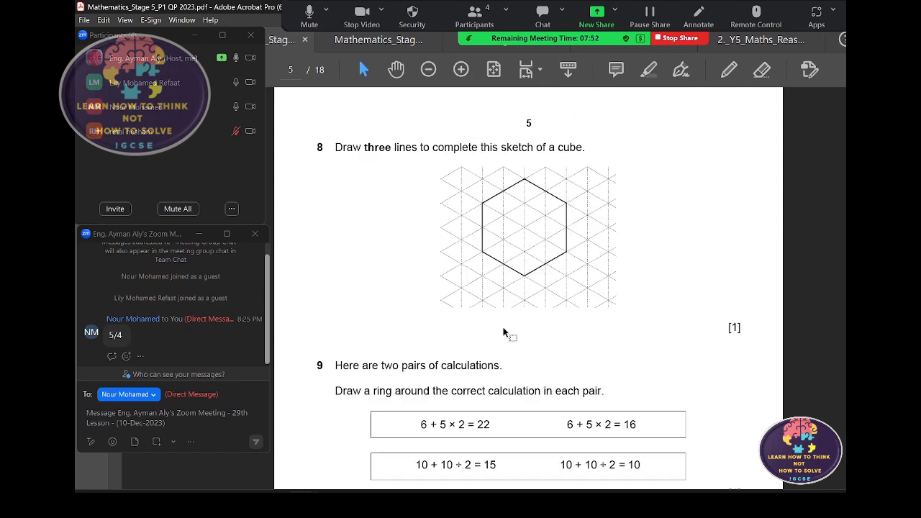
scroll(503, 333, "up", 6)
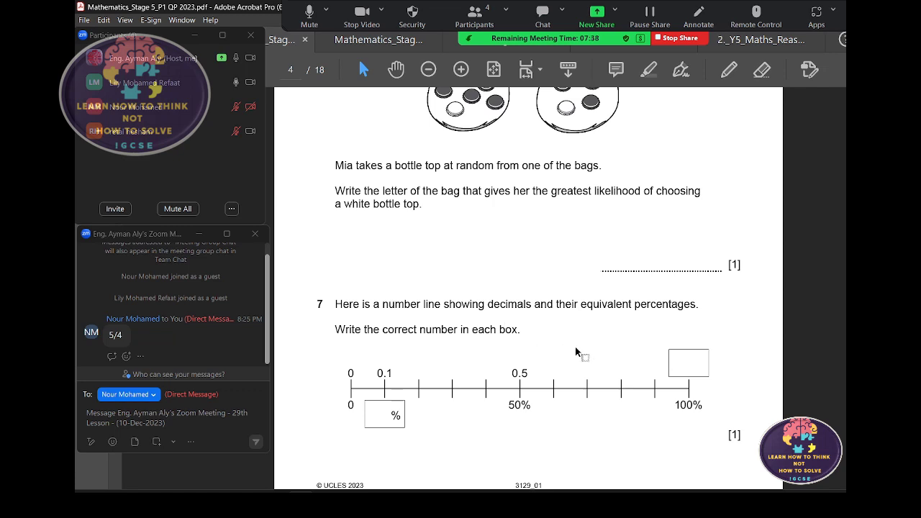
- Fit the whole page in view, scroll back to the cover page, then return to Journal
left_click(494, 68)
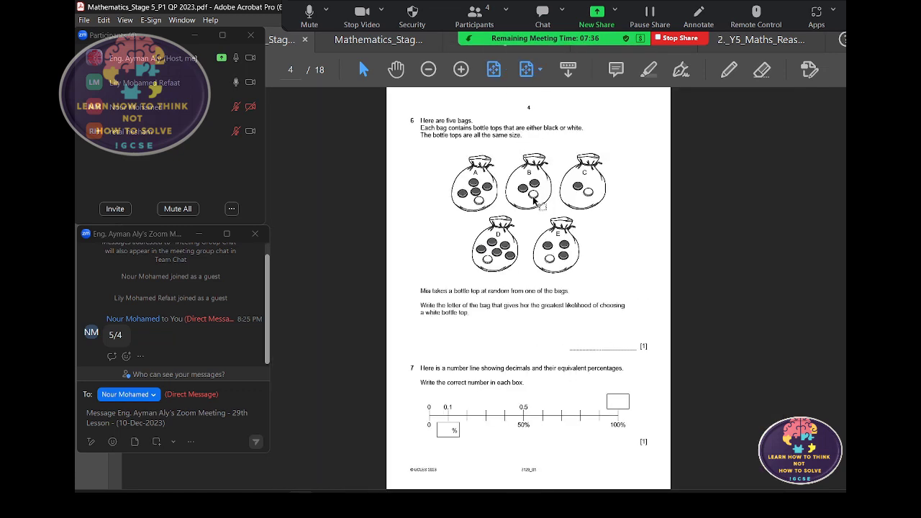
scroll(534, 216, "down", 1)
scroll(534, 217, "down", 1)
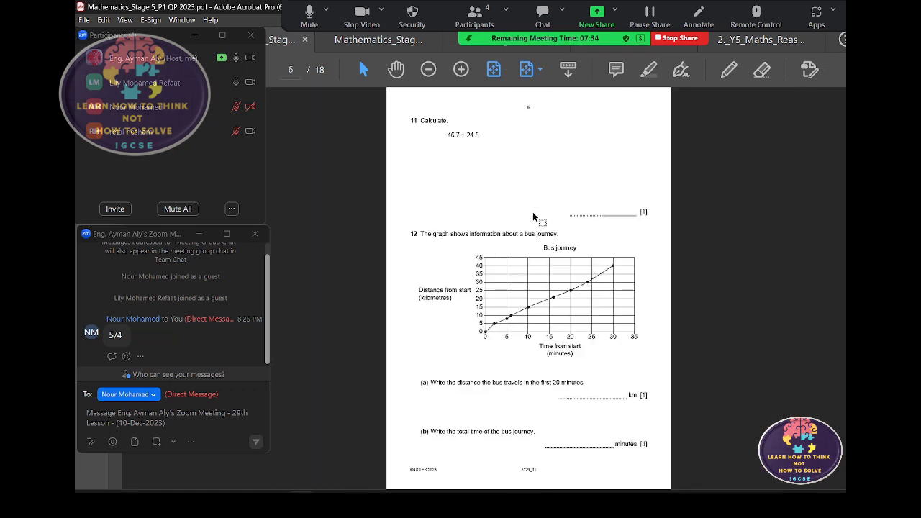
scroll(534, 217, "up", 2)
scroll(533, 213, "up", 1)
scroll(533, 214, "up", 2)
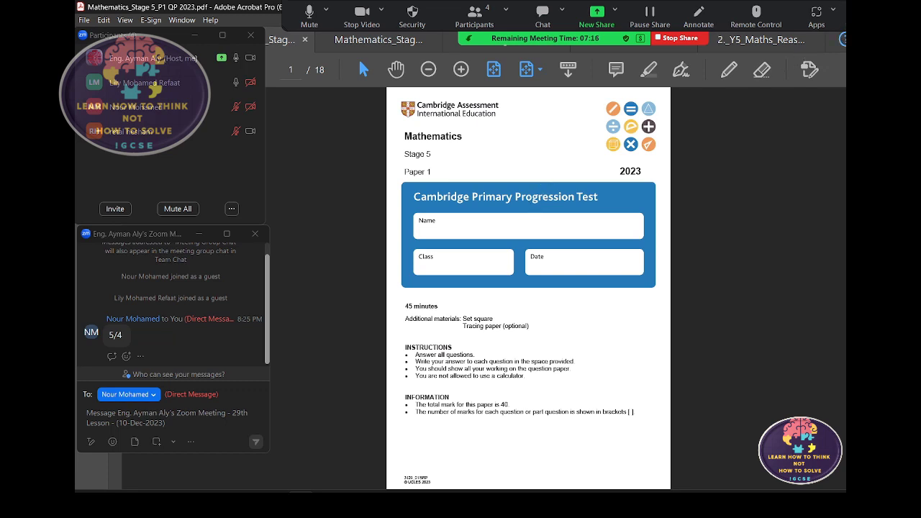
key("alt+Tab")
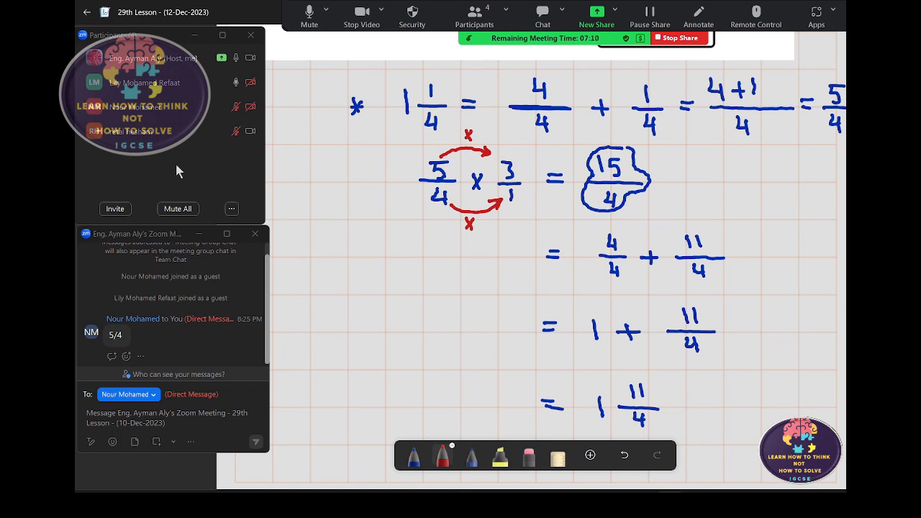
- Move the chat window down, undo a stray red stroke, and scroll to the revision page
left_click_drag(136, 239, 139, 269)
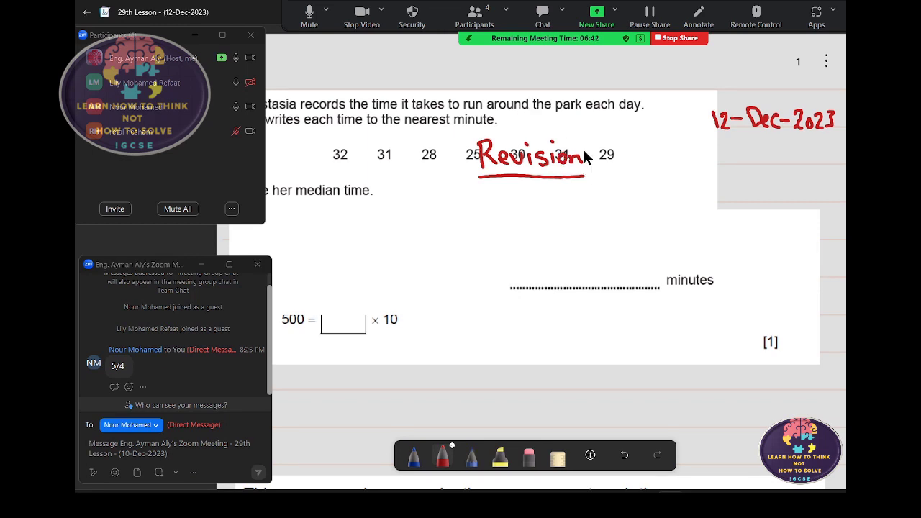
left_click_drag(601, 310, 704, 344)
key("ctrl+z")
scroll(497, 159, "down", 3)
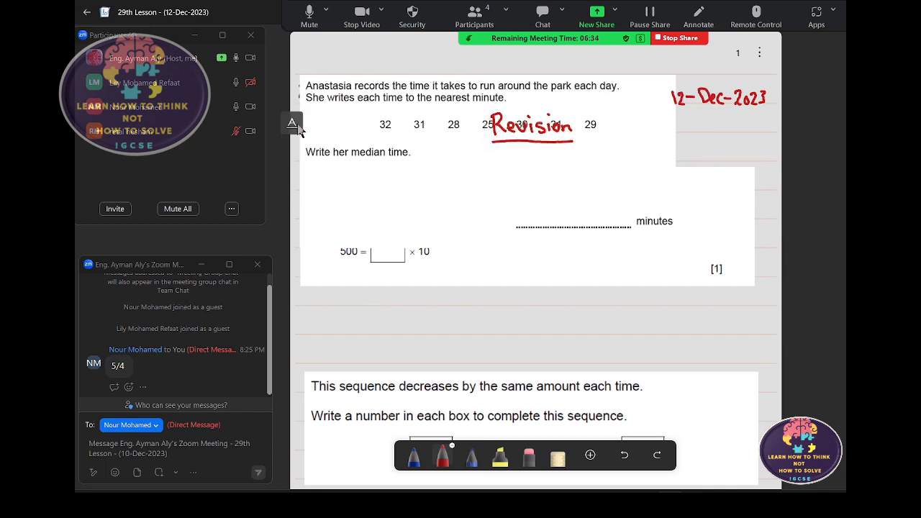
left_click(759, 51)
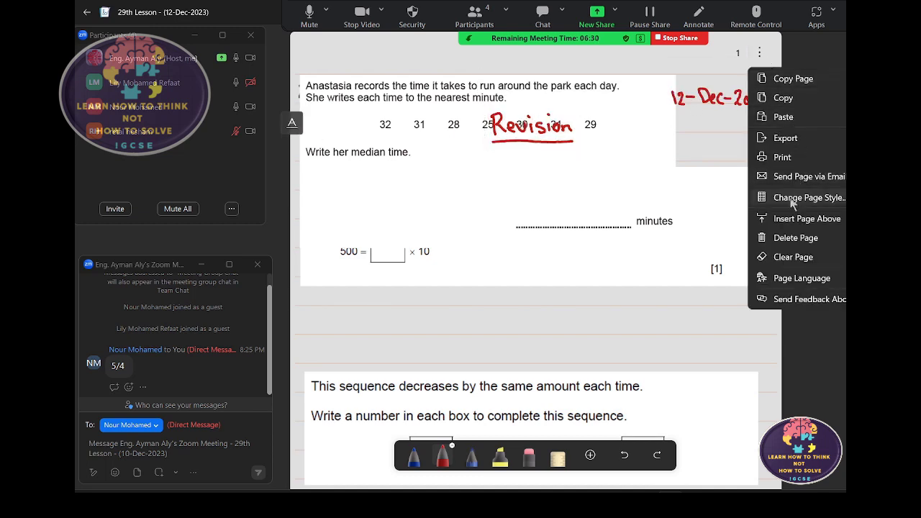
left_click(785, 261)
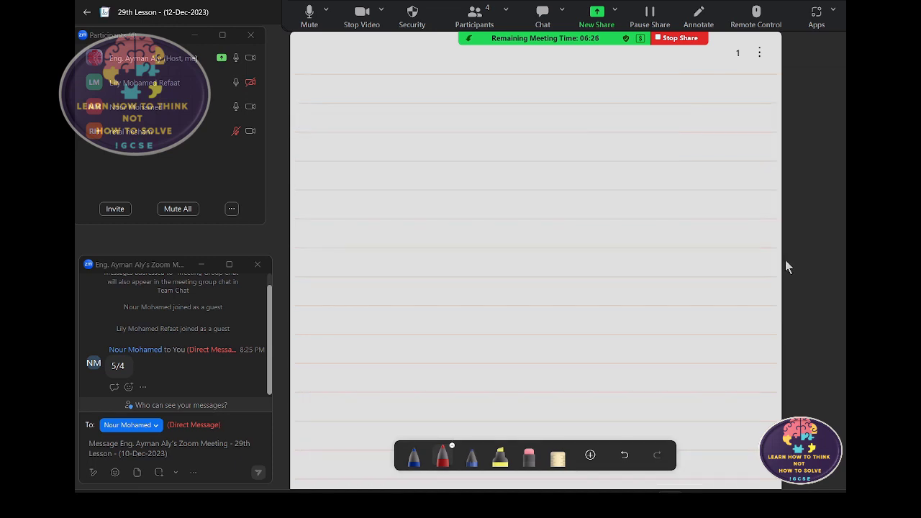
key("ctrl+z")
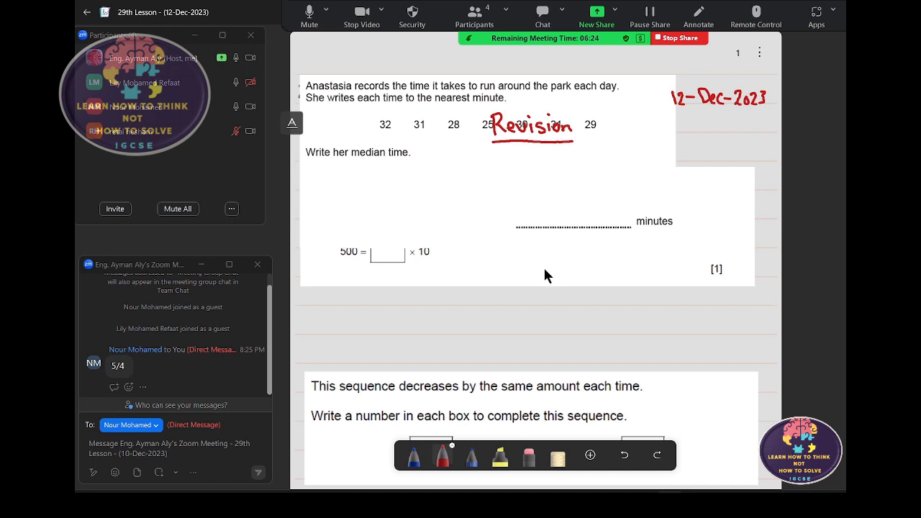
scroll(556, 298, "down", 3)
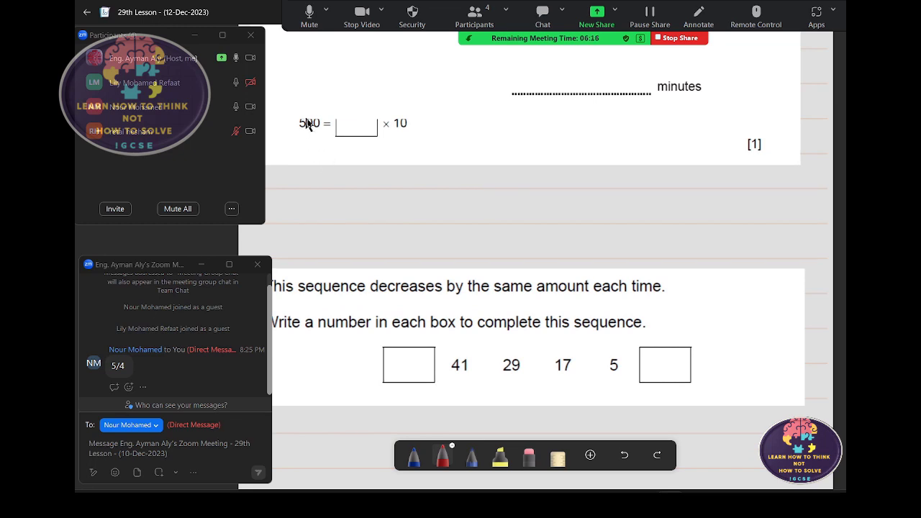
- Write 500 = □ × 10 in large red handwriting beside the printed question
mouse_move(308, 113)
left_mouse_down()
mouse_move(299, 127)
mouse_move(324, 119)
mouse_move(395, 128)
mouse_move(404, 119)
left_mouse_up()
left_click(335, 123)
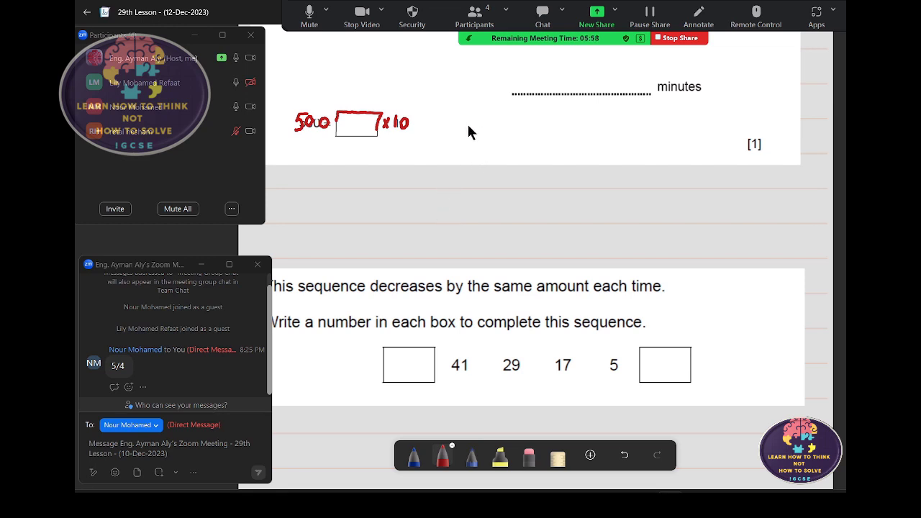
mouse_move(468, 125)
left_mouse_down()
mouse_move(486, 126)
mouse_move(472, 152)
left_mouse_up()
mouse_move(501, 140)
left_mouse_down()
mouse_move(572, 154)
mouse_move(631, 127)
mouse_move(569, 156)
left_mouse_up()
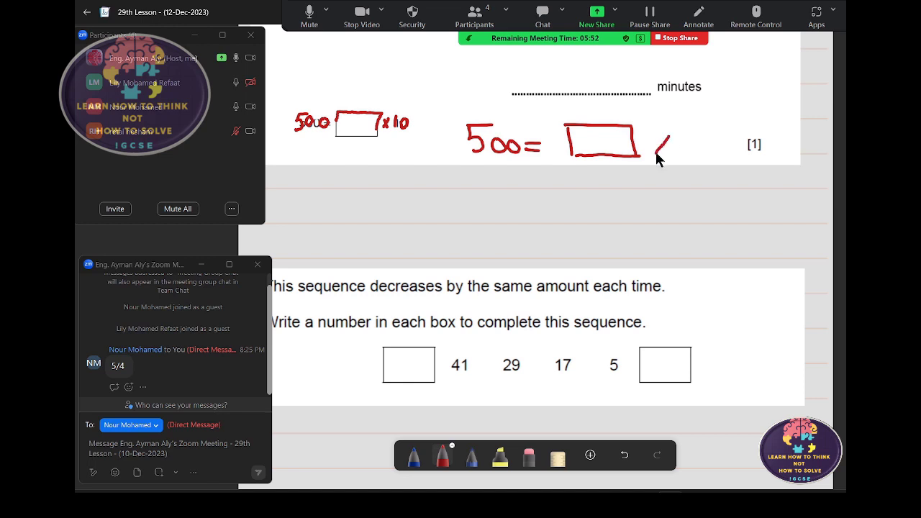
left_click_drag(668, 135, 658, 154)
mouse_move(656, 137)
left_mouse_down()
mouse_move(668, 152)
mouse_move(689, 151)
mouse_move(702, 136)
left_mouse_up()
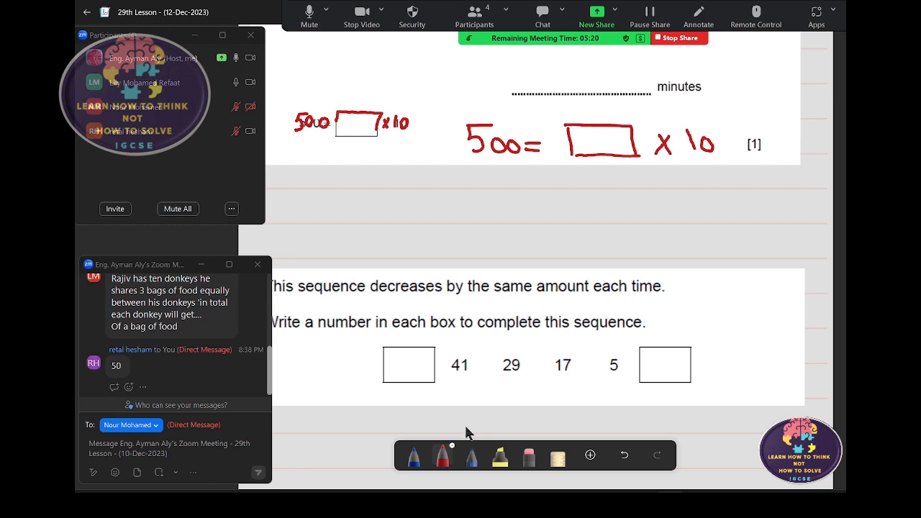
- Write 50 in blue inside the box, then go back to the red pen
left_click(413, 464)
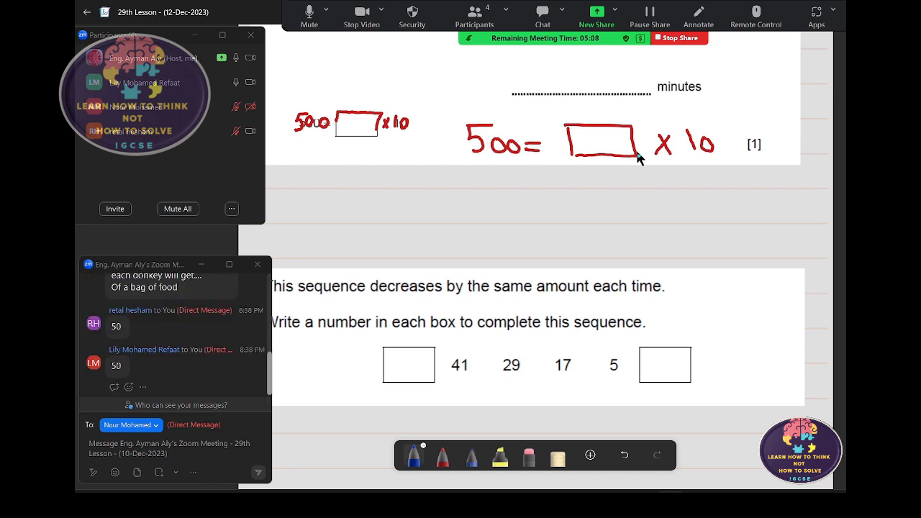
mouse_move(588, 139)
left_mouse_down()
mouse_move(585, 152)
mouse_move(611, 142)
left_mouse_up()
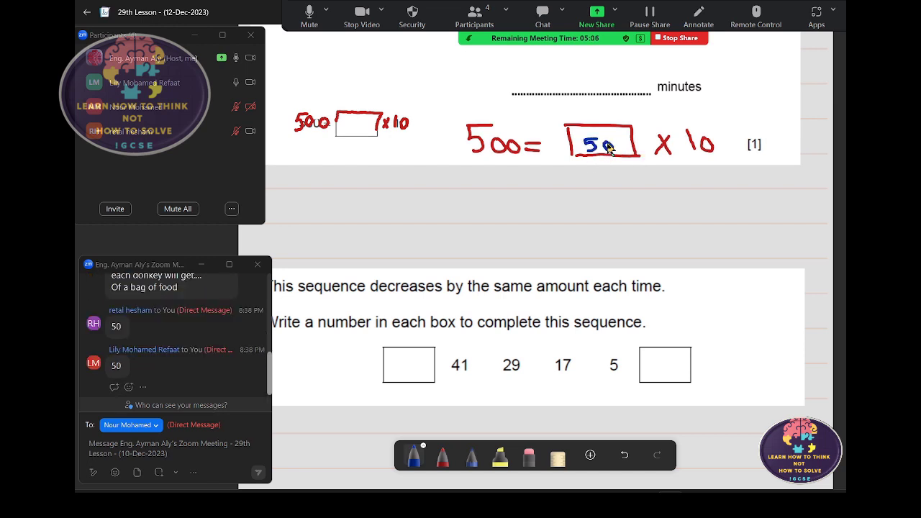
left_click(442, 456)
scroll(489, 172, "up", 3)
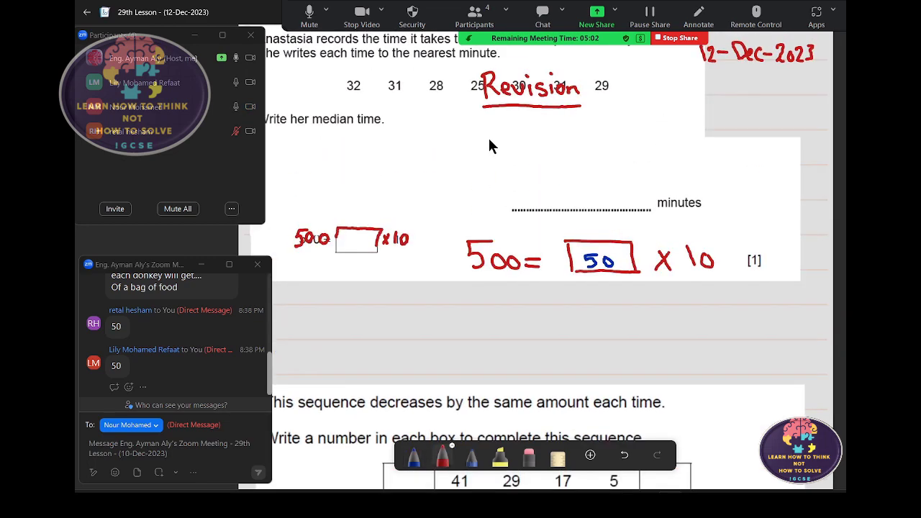
- Briefly bring the Grade-5 folder window forward, then return to the lesson page
scroll(485, 151, "up", 2)
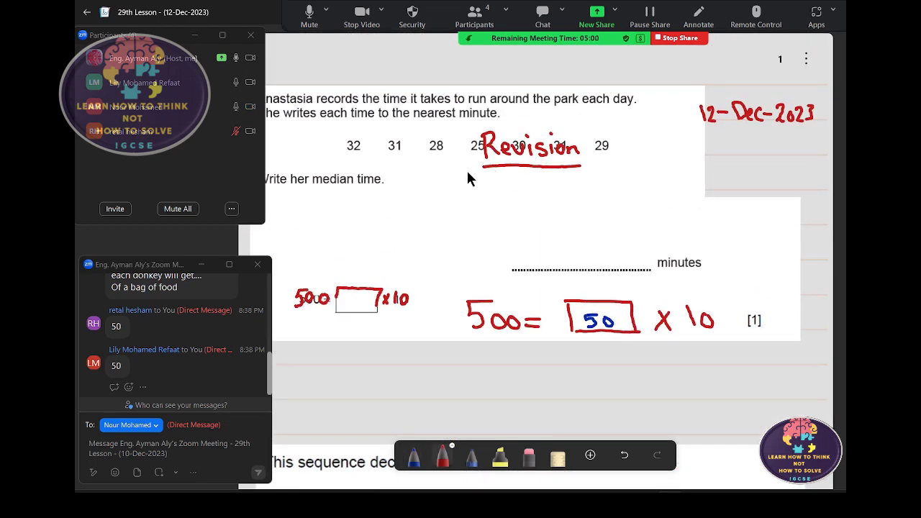
scroll(468, 178, "down", 3)
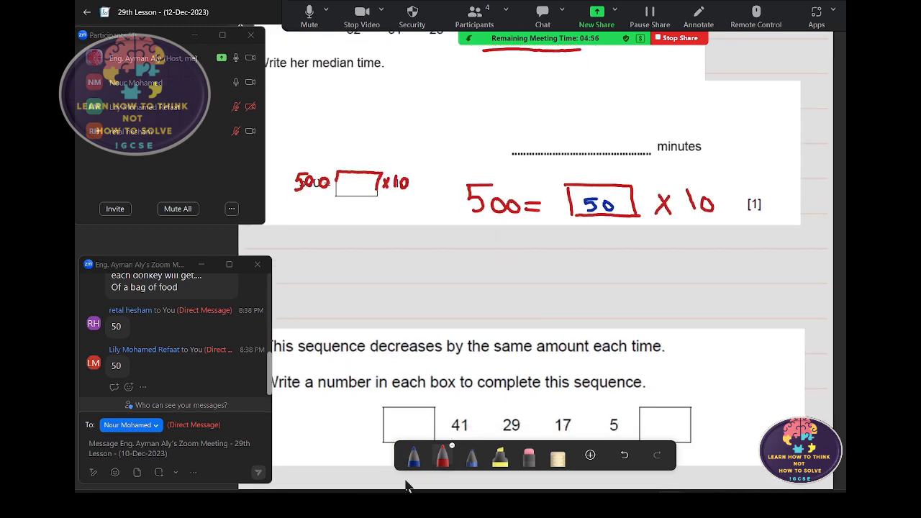
mouse_move(399, 496)
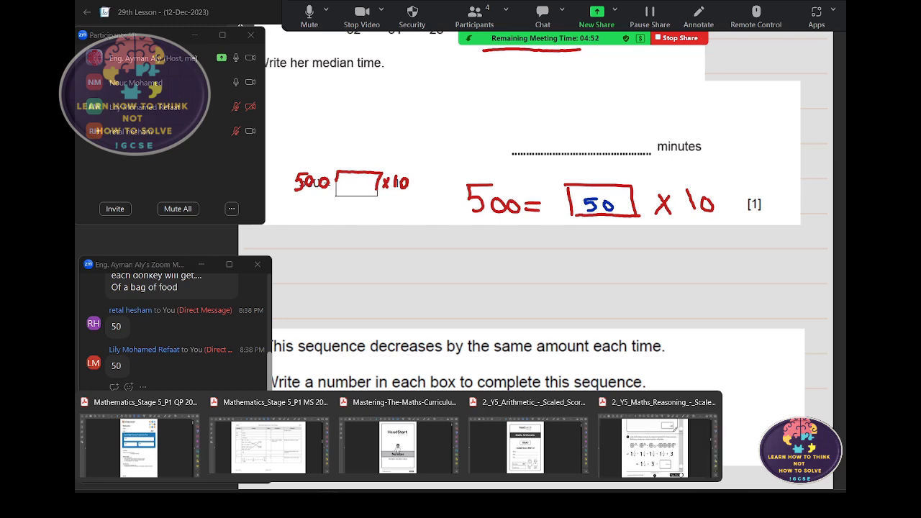
left_click(349, 496)
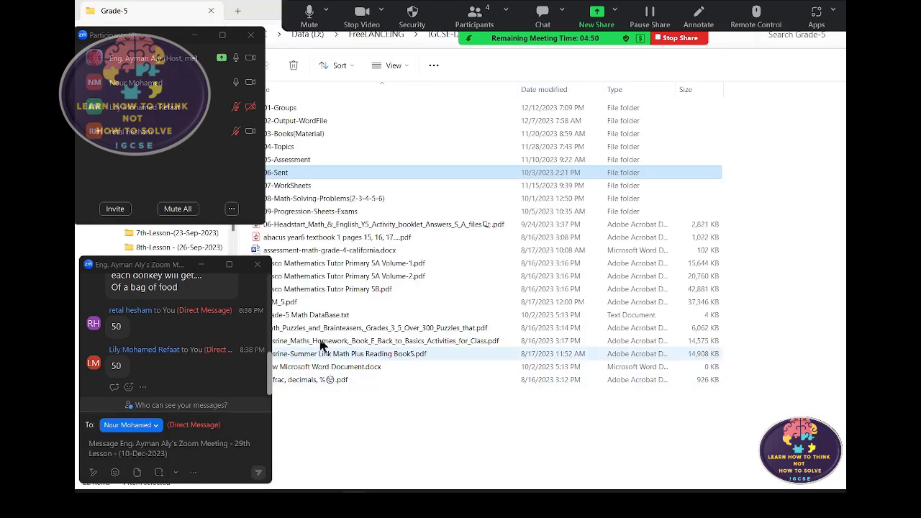
left_click(362, 496)
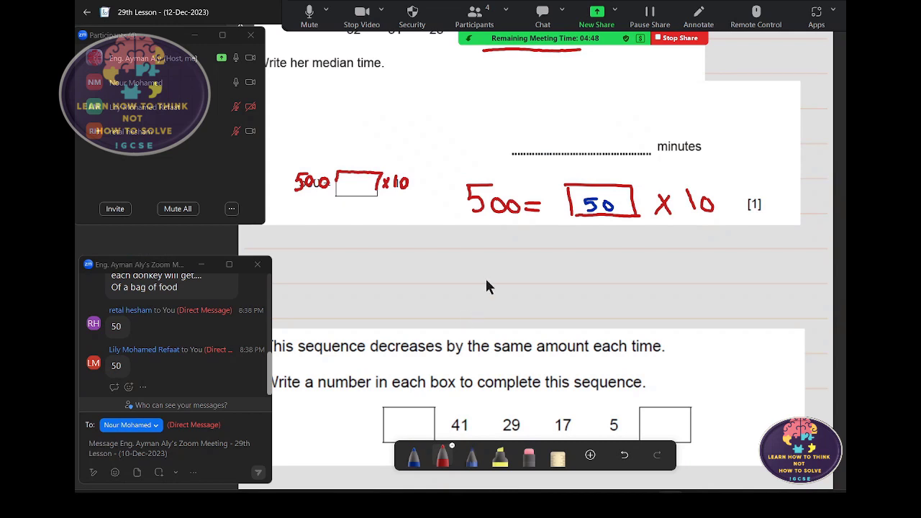
- Write 1500 = □ × 30 in red below the 500 = 50 × 10 line
mouse_move(477, 235)
left_mouse_down()
mouse_move(487, 251)
mouse_move(548, 243)
left_mouse_up()
mouse_move(537, 249)
left_mouse_down()
mouse_move(643, 262)
mouse_move(594, 263)
left_mouse_up()
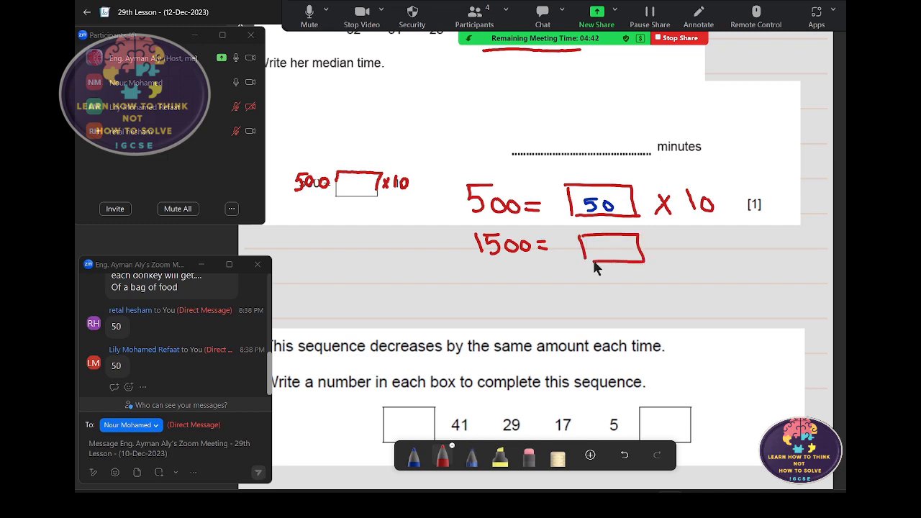
mouse_move(659, 243)
left_mouse_down()
mouse_move(670, 260)
mouse_move(659, 260)
left_mouse_up()
left_click_drag(714, 241, 711, 242)
left_click(414, 462)
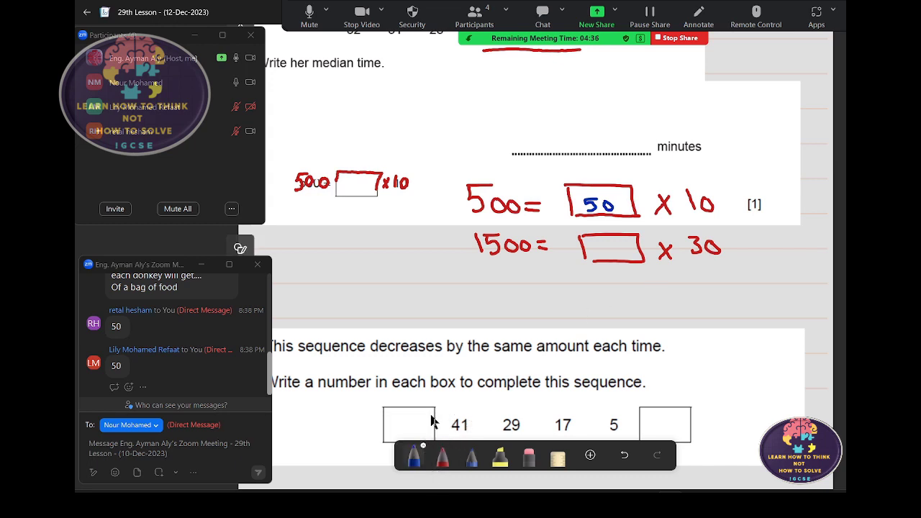
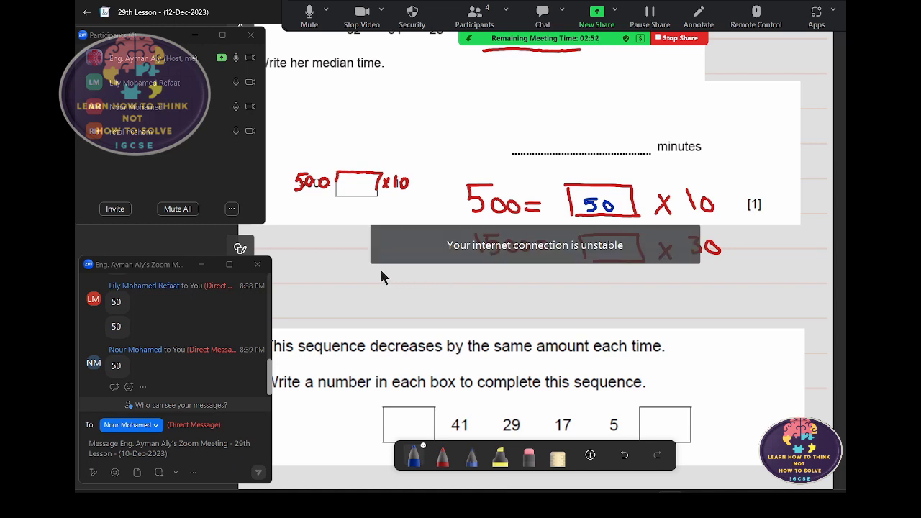
- Write the worked examples 3 × 5 = 15 and 30 × 5 = 150 in blue pen
mouse_move(333, 268)
left_mouse_down()
mouse_move(335, 285)
mouse_move(380, 276)
mouse_move(378, 286)
mouse_move(415, 284)
left_mouse_up()
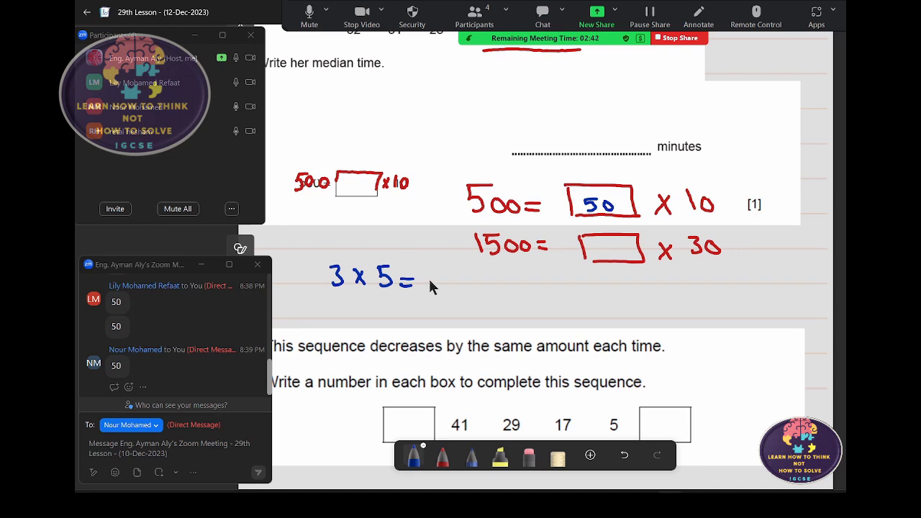
mouse_move(430, 271)
left_mouse_down()
mouse_move(436, 290)
mouse_move(451, 271)
left_mouse_up()
mouse_move(313, 317)
left_mouse_down()
mouse_move(305, 324)
mouse_move(331, 313)
mouse_move(368, 322)
left_mouse_up()
mouse_move(367, 308)
left_mouse_down()
mouse_move(363, 321)
mouse_move(412, 321)
left_mouse_up()
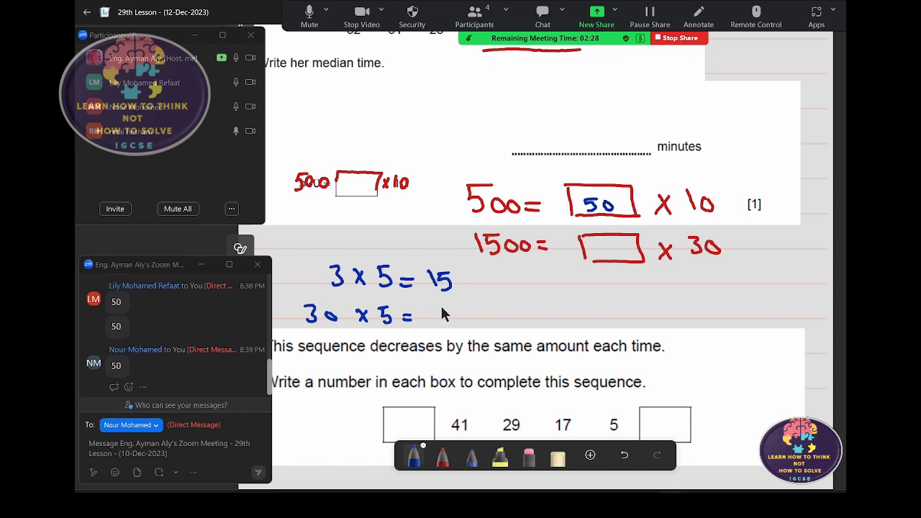
mouse_move(439, 308)
left_mouse_down()
mouse_move(440, 323)
mouse_move(459, 308)
mouse_move(464, 319)
left_mouse_up()
- Write 30 × 50 = 1500 under the equation and fill 50 into the 1500 = [ ] × 30 box
mouse_move(586, 278)
left_mouse_down()
mouse_move(585, 295)
mouse_move(609, 286)
mouse_move(634, 296)
mouse_move(624, 296)
left_mouse_up()
mouse_move(646, 284)
left_mouse_down()
mouse_move(657, 285)
mouse_move(644, 299)
mouse_move(689, 295)
left_mouse_up()
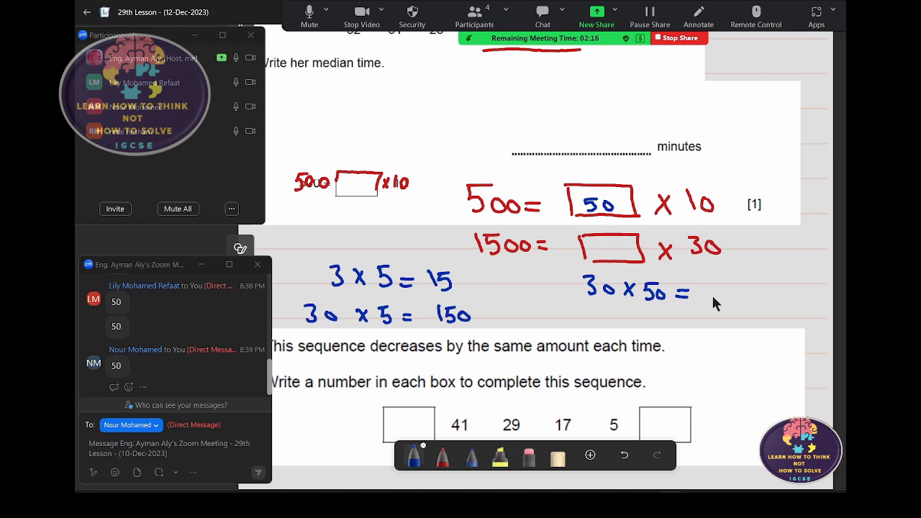
scroll(482, 165, "down", 3)
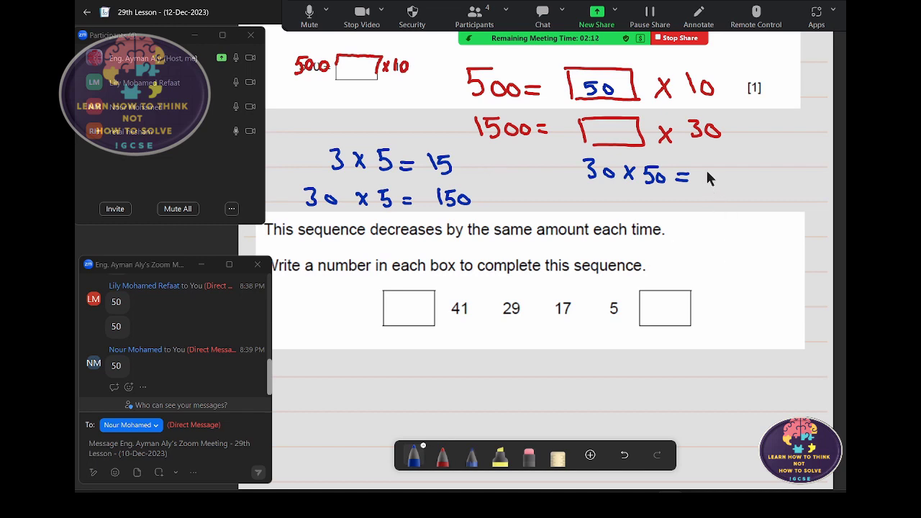
mouse_move(708, 173)
left_mouse_down()
mouse_move(710, 188)
mouse_move(731, 173)
mouse_move(718, 190)
left_mouse_up()
left_click_drag(741, 184, 755, 186)
mouse_move(594, 125)
left_mouse_down()
mouse_move(597, 142)
mouse_move(613, 131)
left_mouse_up()
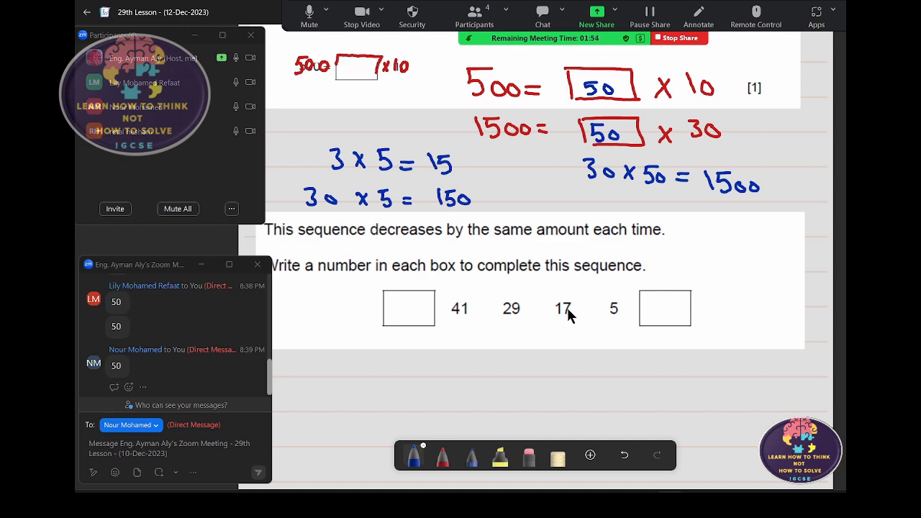
- Draw blue arrow arcs linking 41, 29, 17 and 5 under the sequence
scroll(492, 165, "down", 1)
scroll(492, 167, "down", 1)
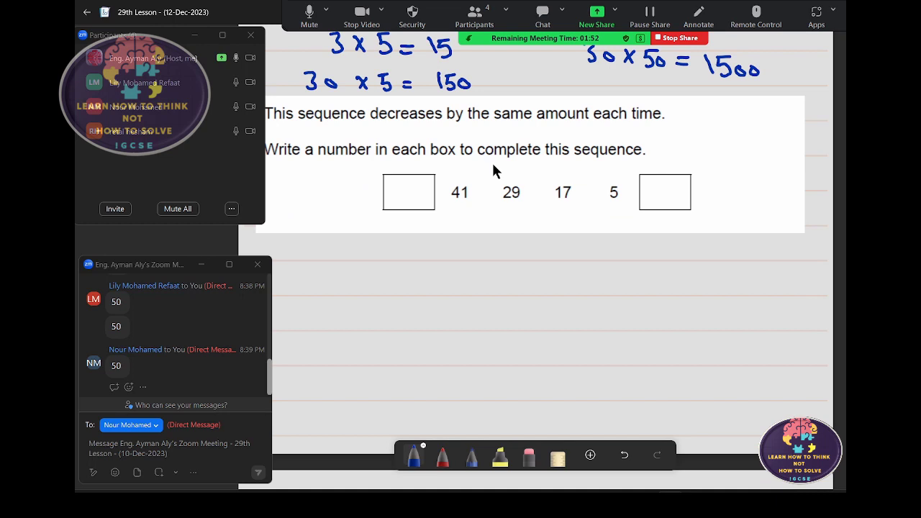
scroll(493, 170, "up", 2)
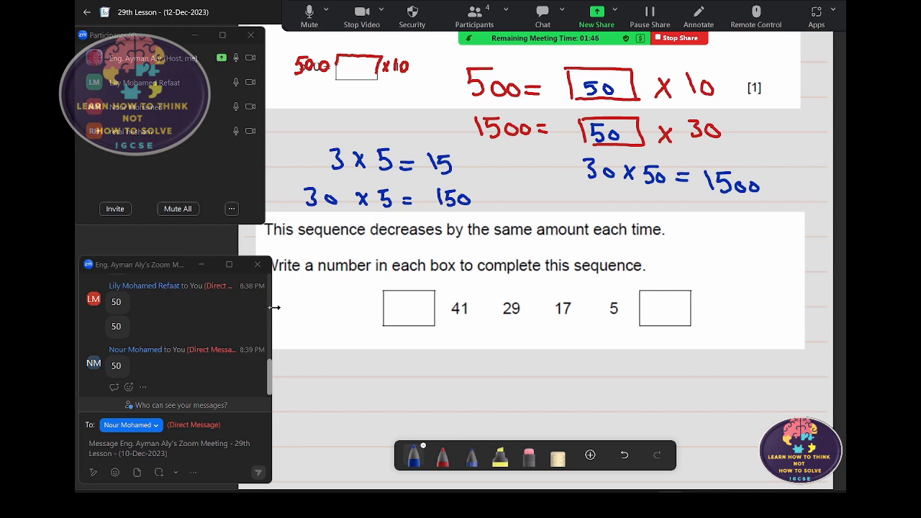
left_click(262, 310)
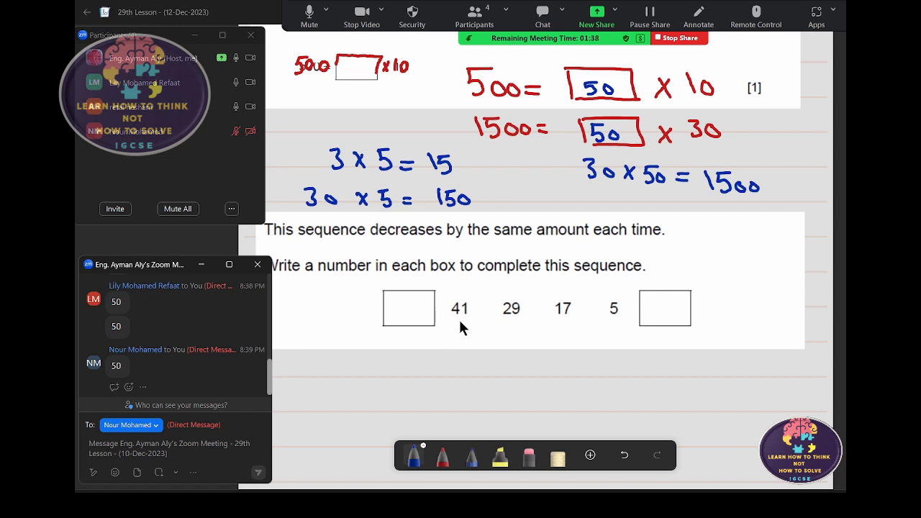
left_click_drag(459, 322, 491, 339)
left_click_drag(509, 327, 606, 336)
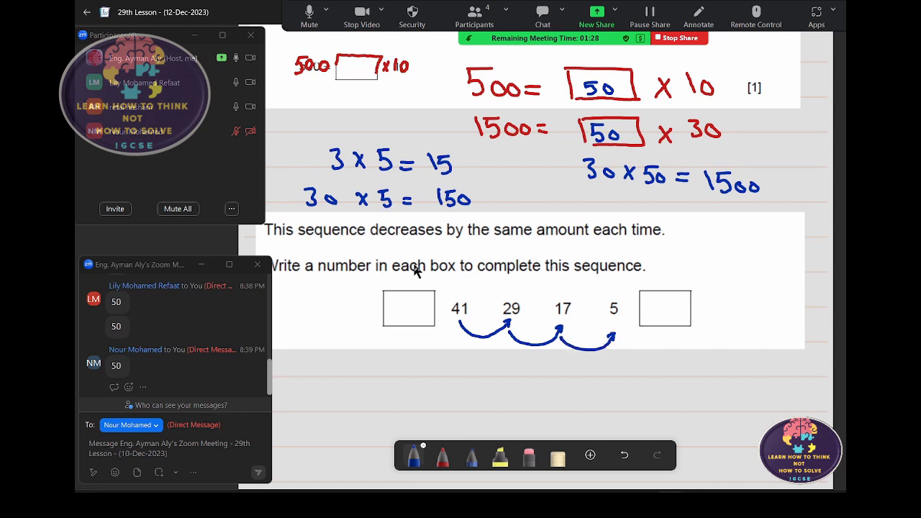
- Underline 'same' and highlight 'same amount' in yellow, then return to the blue pen
left_click_drag(490, 243, 522, 242)
left_click(498, 456)
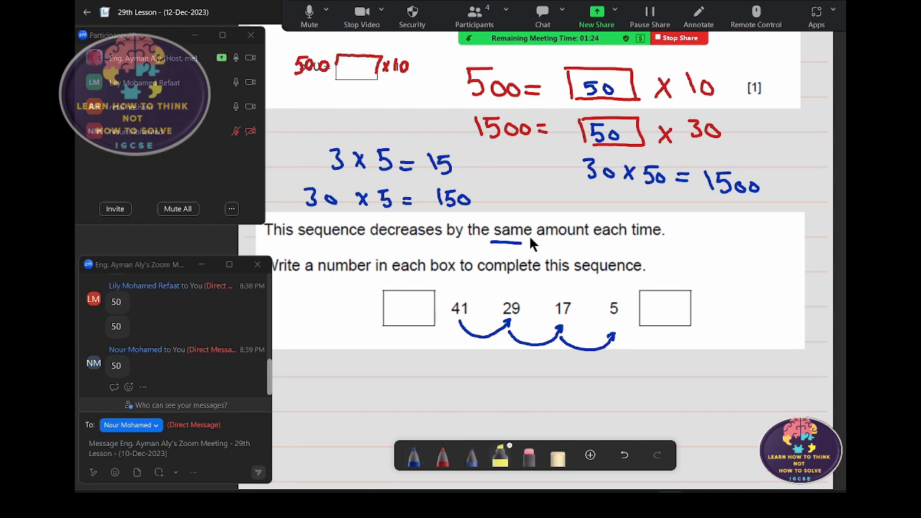
mouse_move(494, 230)
left_mouse_down()
mouse_move(587, 231)
mouse_move(503, 241)
left_mouse_up()
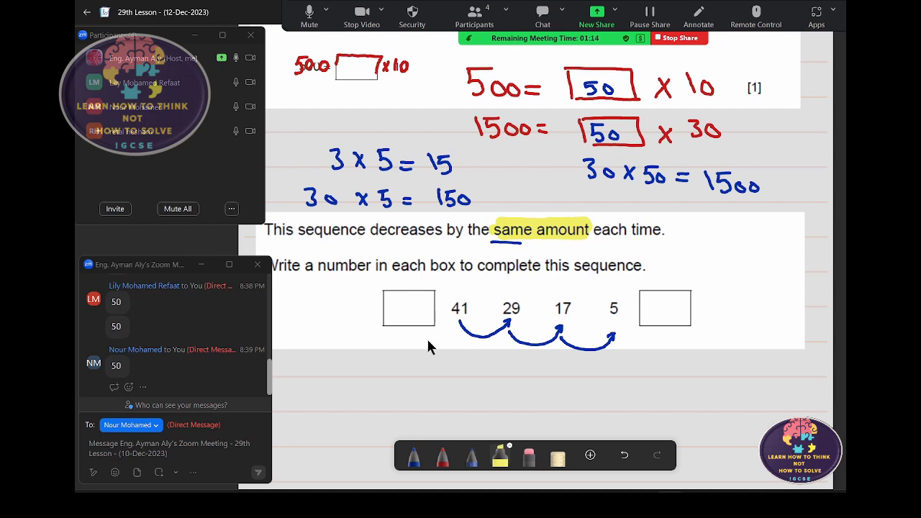
left_click(416, 455)
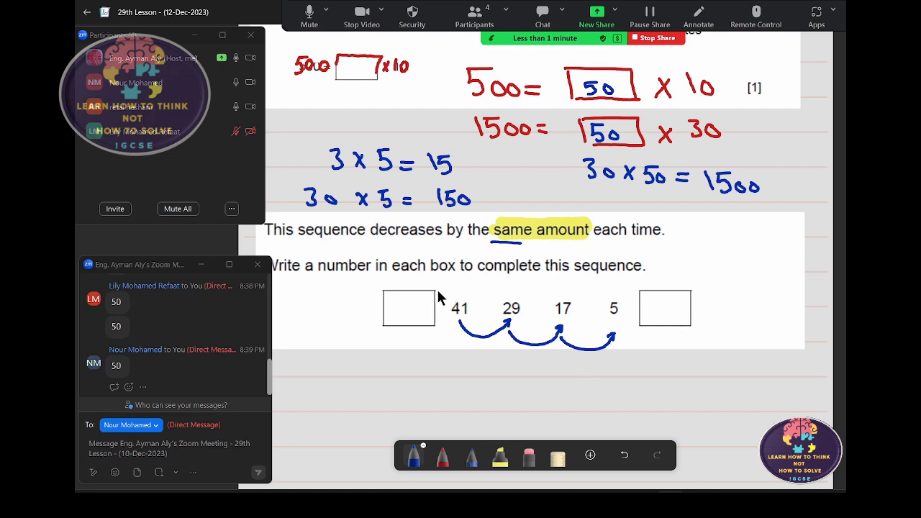
- Write A above the left empty box and B above the right empty box
left_click_drag(403, 287, 416, 283)
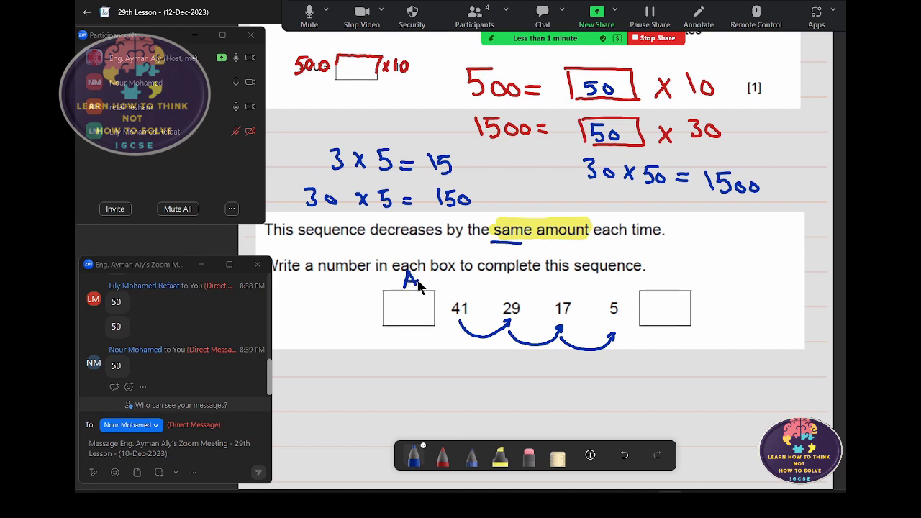
left_click_drag(664, 263, 667, 280)
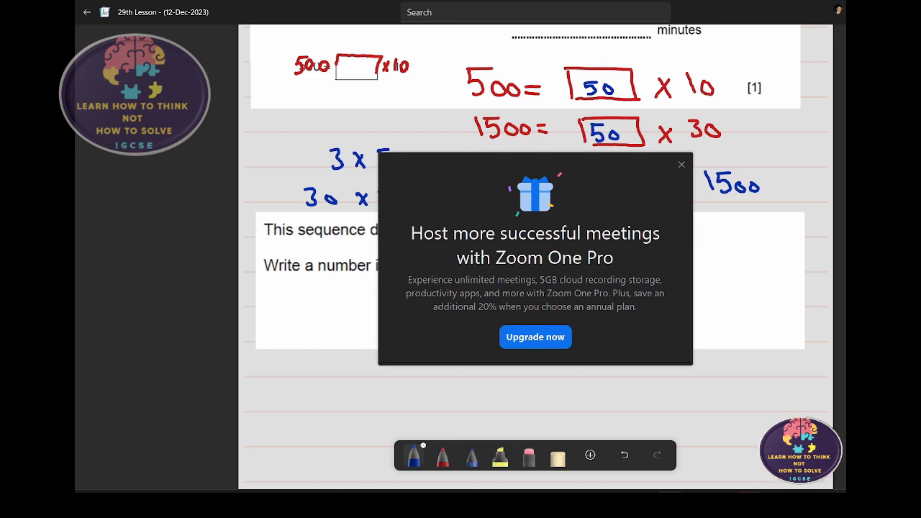
- Check the Wi-Fi list in Quick Settings, dismiss the Zoom One Pro offer and open Zoom Home
key("super+a")
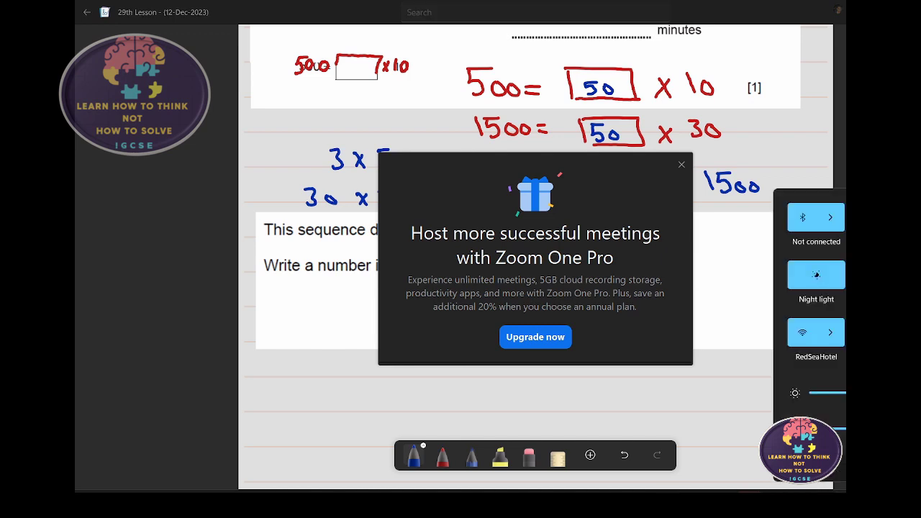
left_click(832, 333)
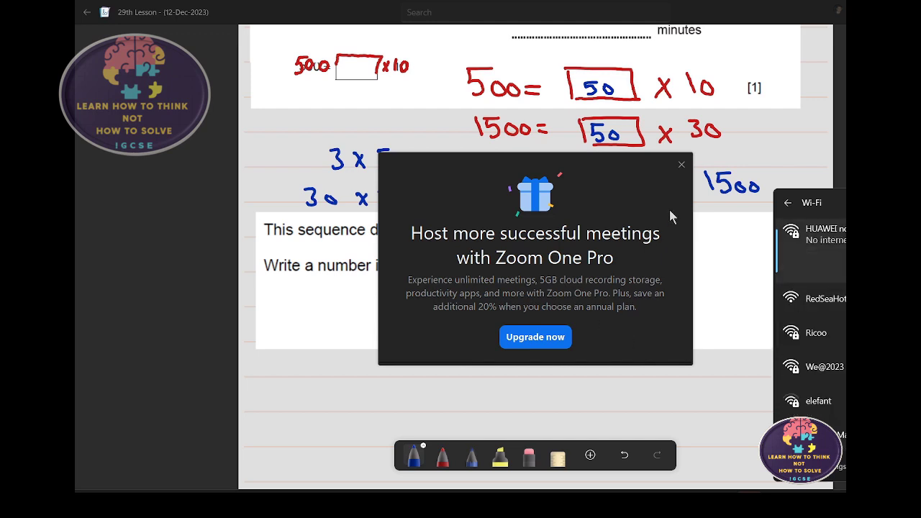
left_click(683, 171)
left_click(682, 166)
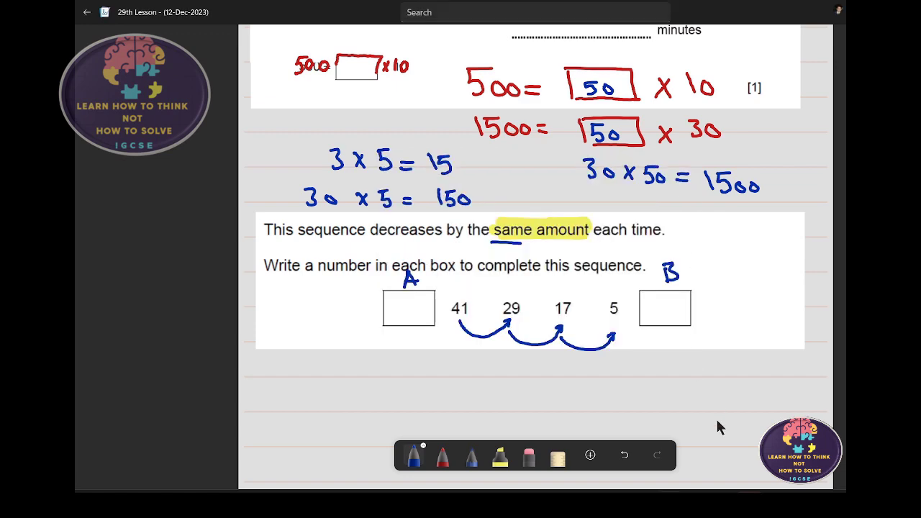
left_click(749, 438)
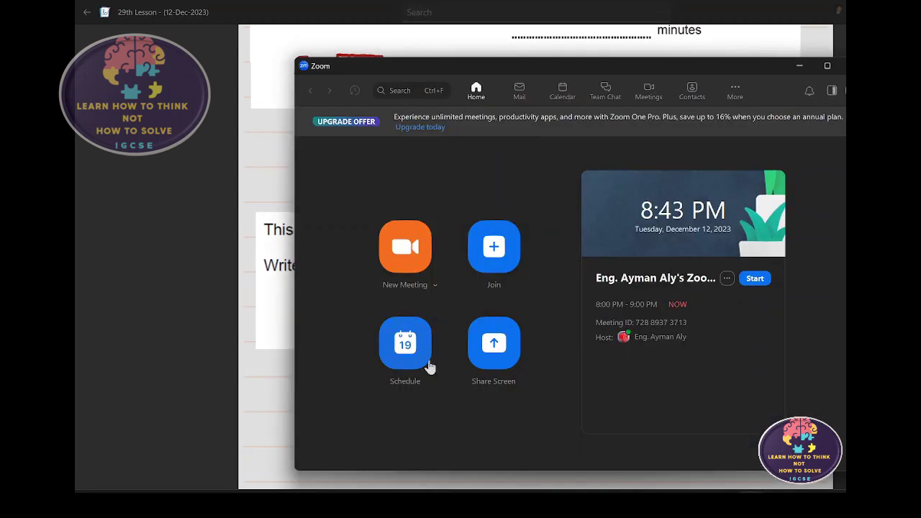
- Start a new scheduled meeting and append ' - 12-Dec-2023 (2nd part lesson)' to its topic
left_click(415, 357)
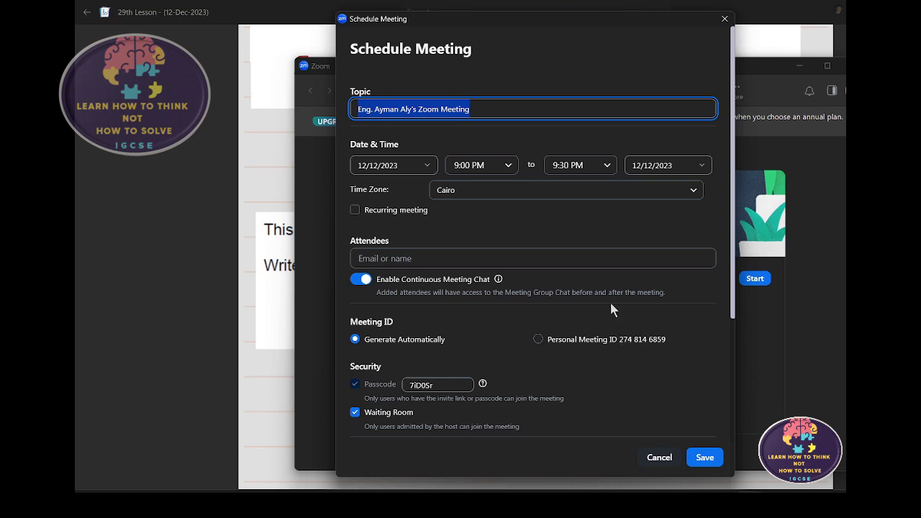
key("End")
type("- ")
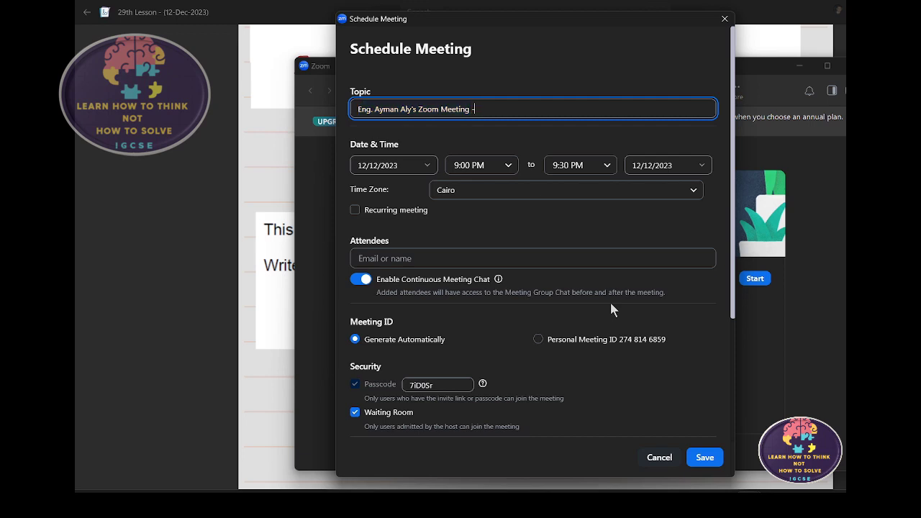
type("12-")
type("Dec-")
type("2023")
type(" (2nd")
type(" part")
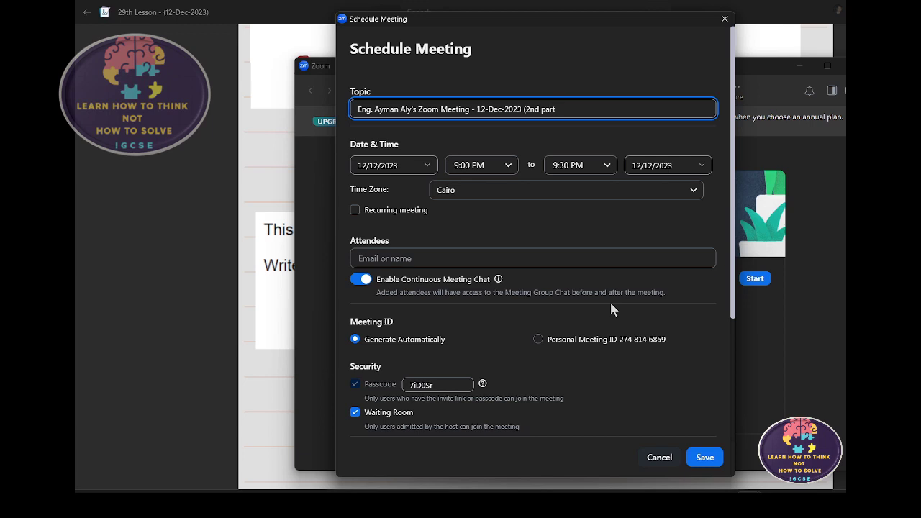
type(" lesson")
type(")")
- Set the meeting to 9:00–9:45 PM with participant video on, then save it
left_click(509, 167)
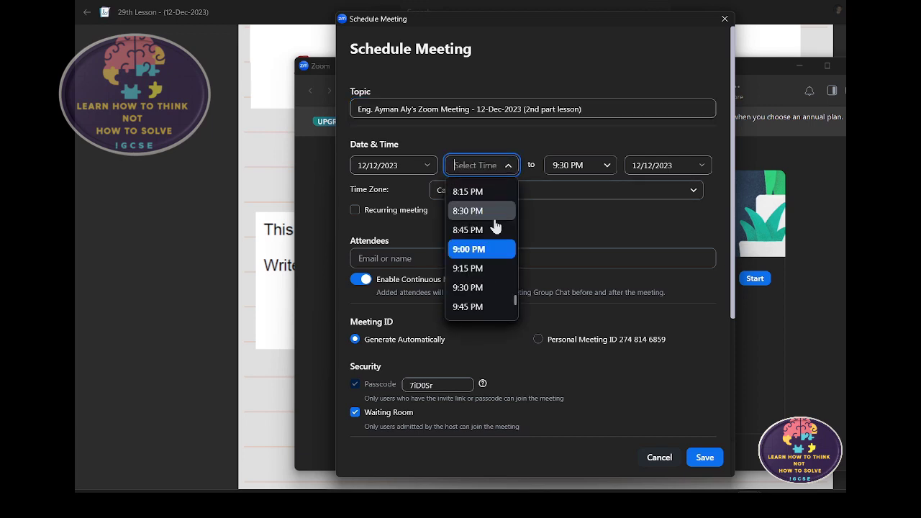
left_click(481, 268)
left_click(607, 168)
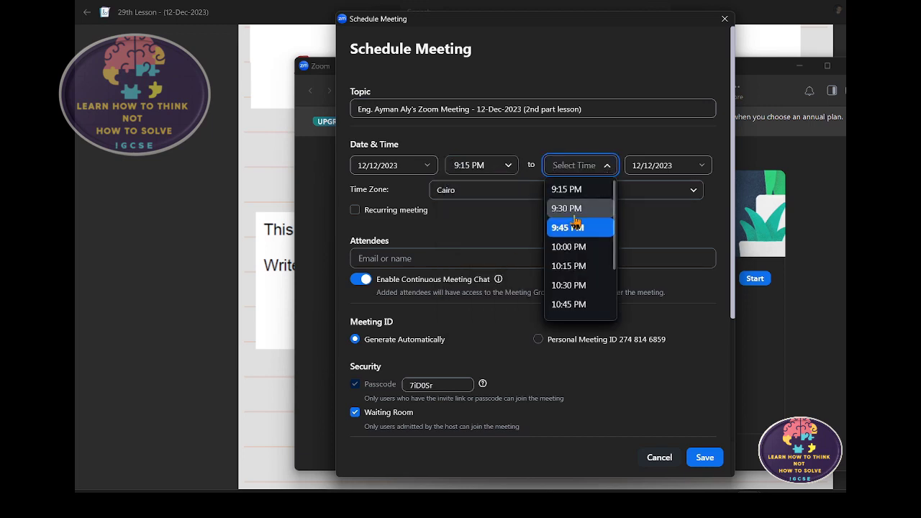
left_click(561, 247)
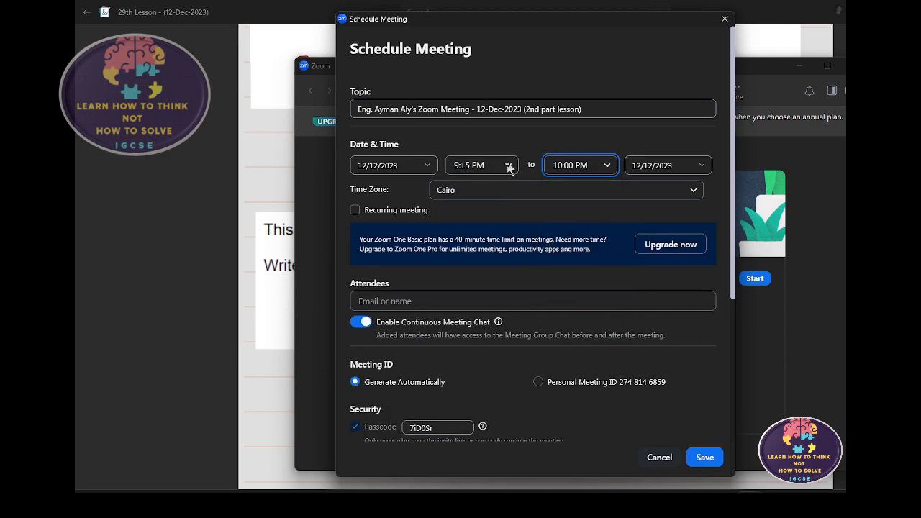
left_click(468, 165)
left_click(468, 230)
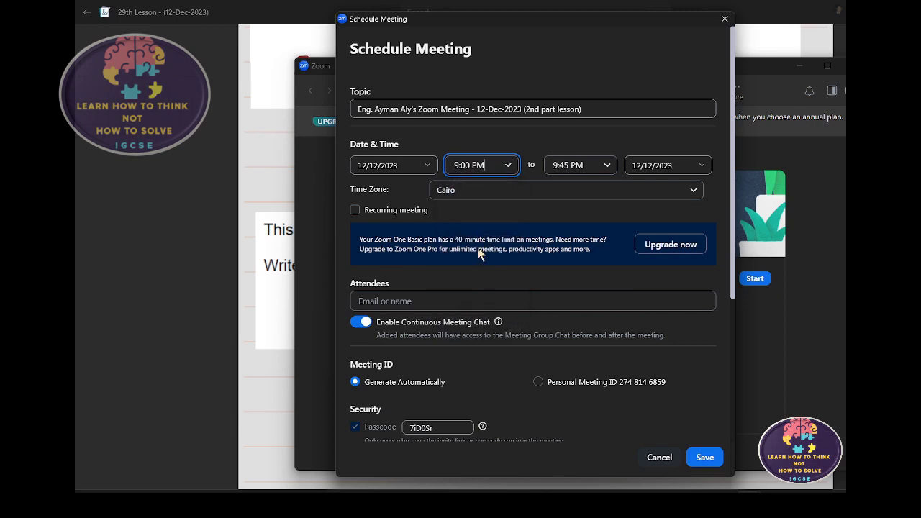
scroll(461, 381, "down", 3)
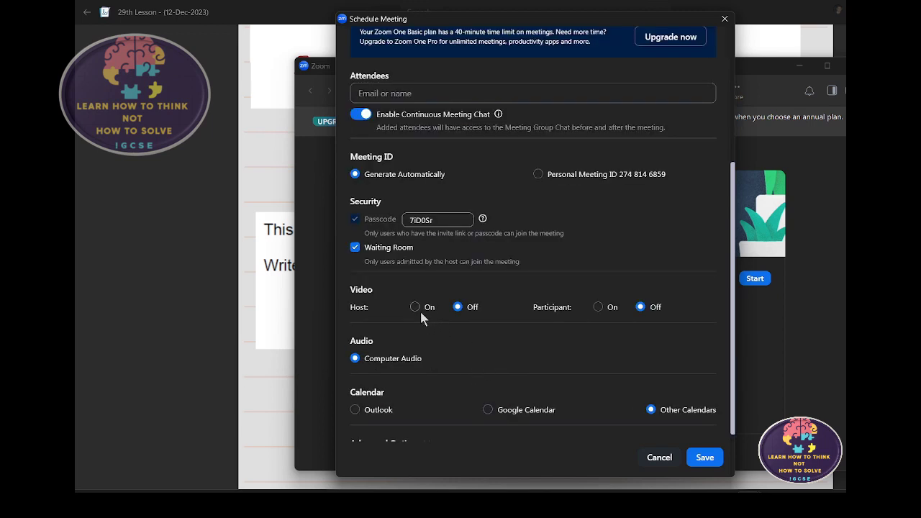
left_click(597, 306)
left_click(712, 456)
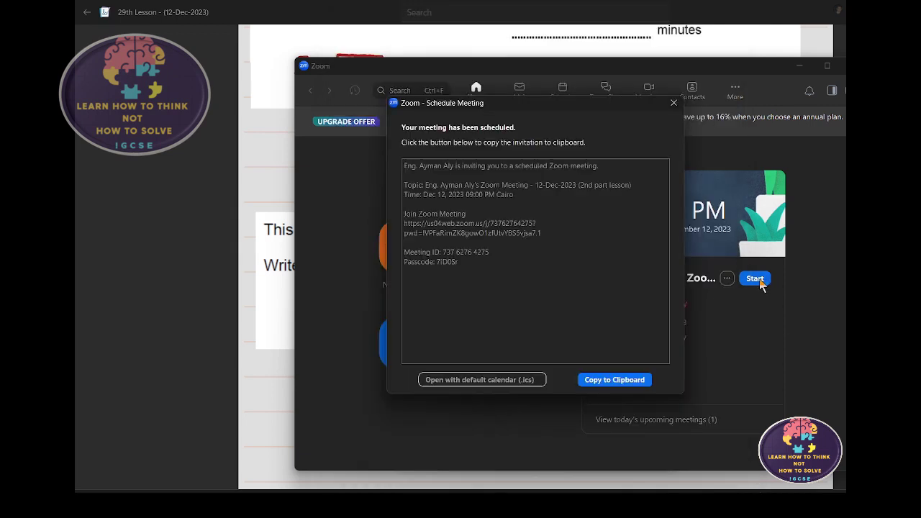
left_click(673, 103)
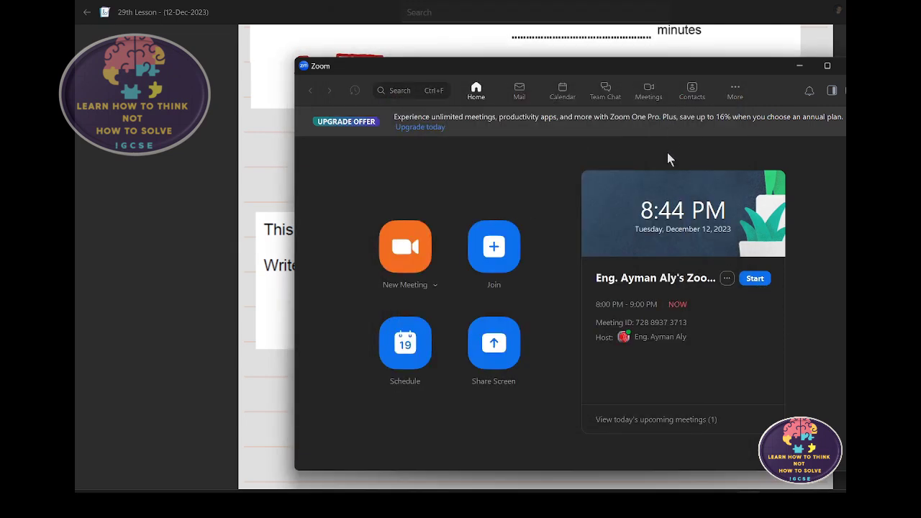
- Start the scheduled meeting and share the lesson whiteboard window
left_click(752, 283)
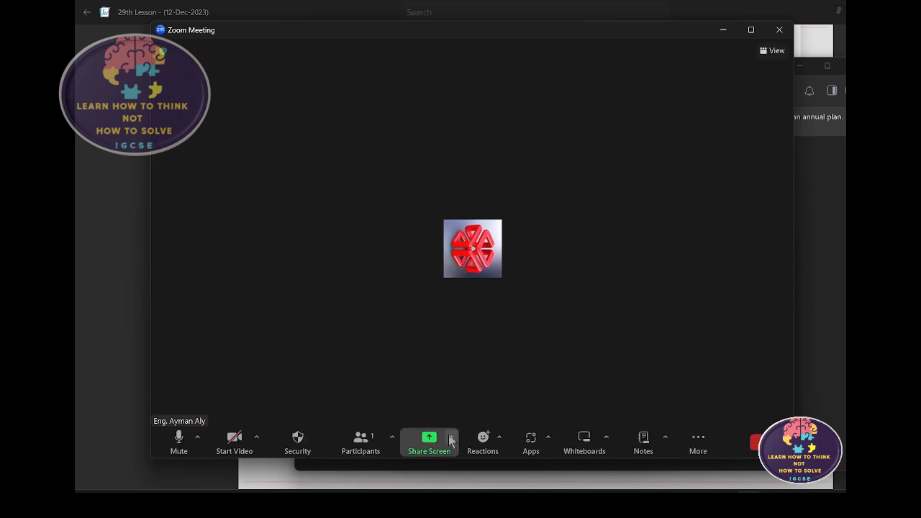
left_click(430, 440)
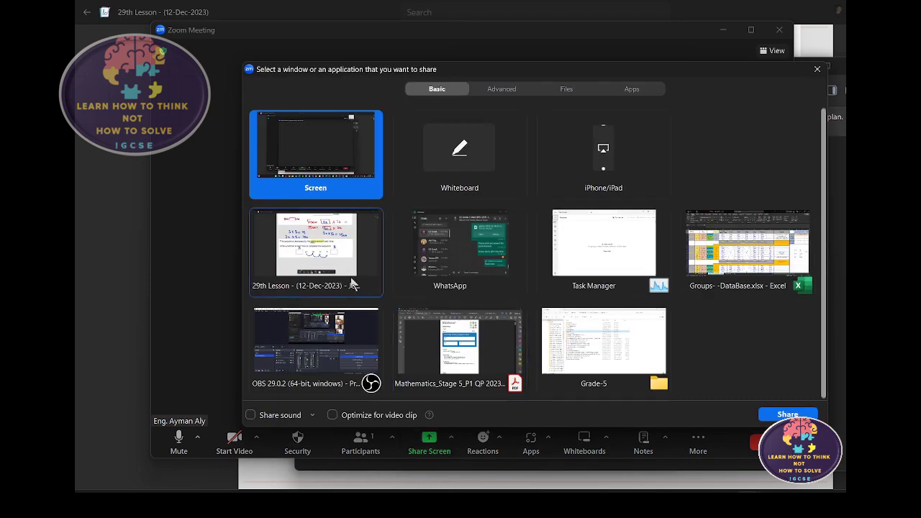
left_click(350, 278)
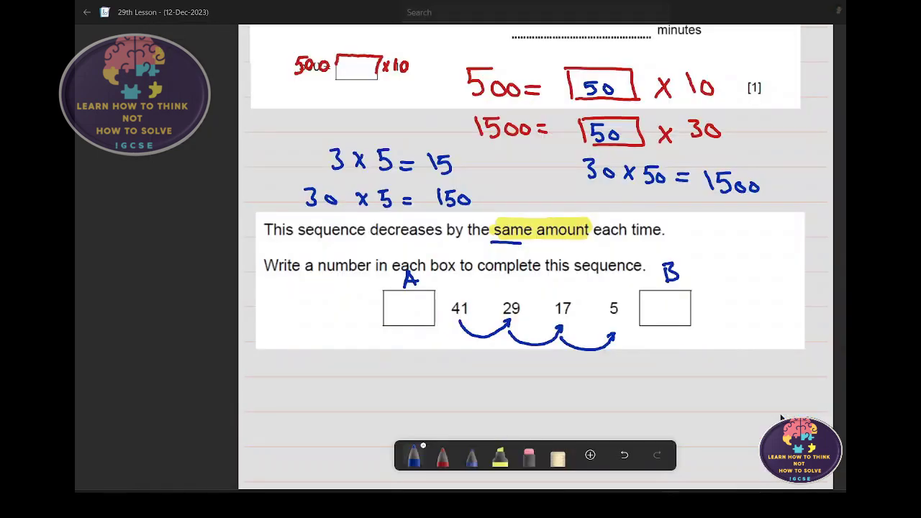
- Disable the waiting room from the Participants list and dock the list narrowly at the left
left_click(464, 9)
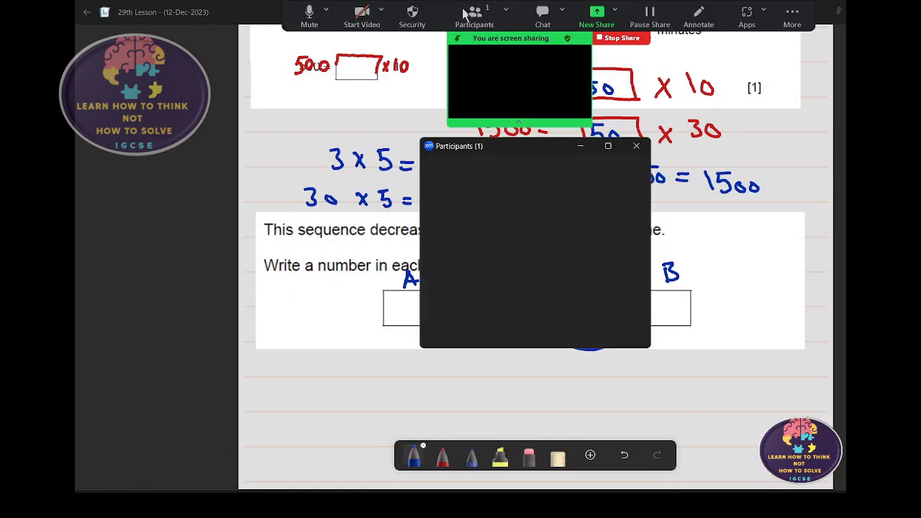
left_click(608, 332)
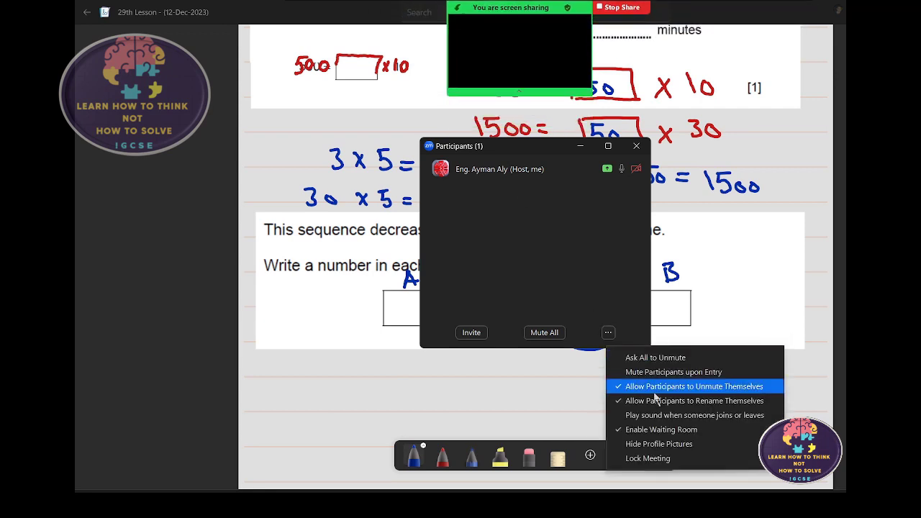
left_click(656, 430)
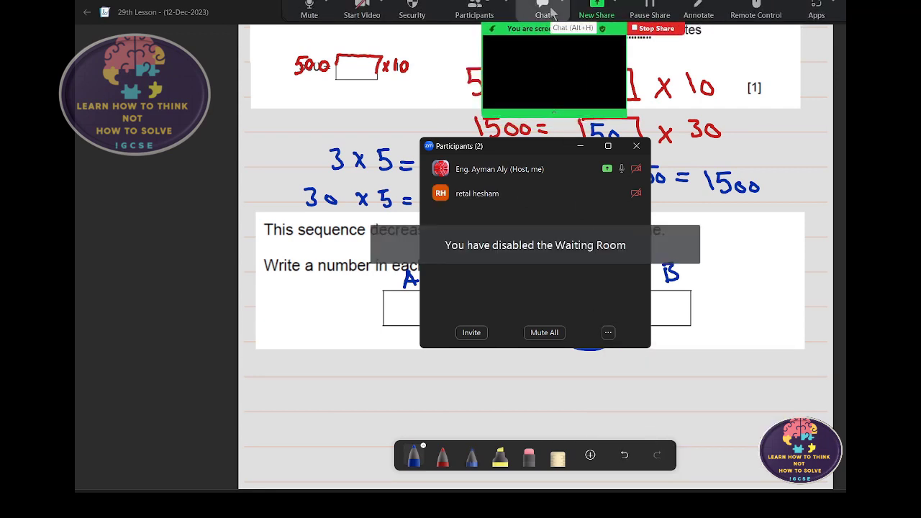
mouse_move(539, 149)
left_mouse_down()
mouse_move(241, 72)
mouse_move(186, 43)
left_mouse_up()
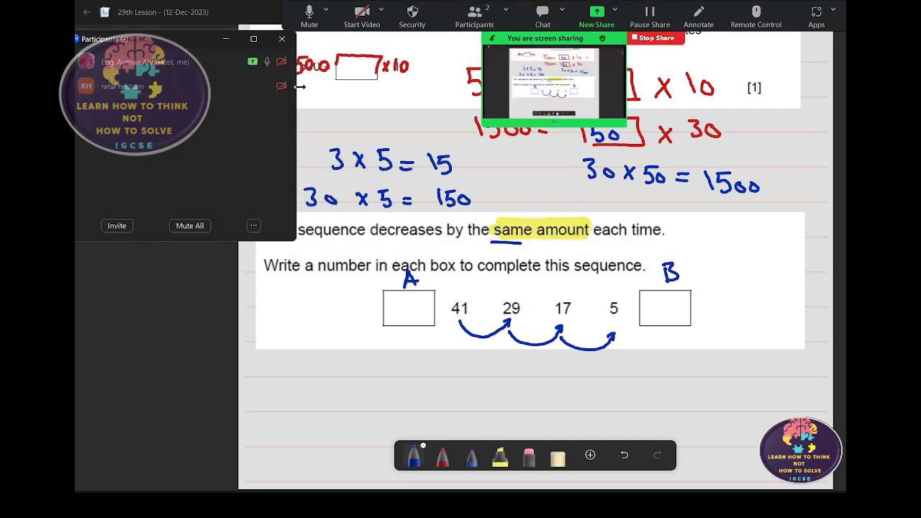
left_click_drag(296, 87, 256, 88)
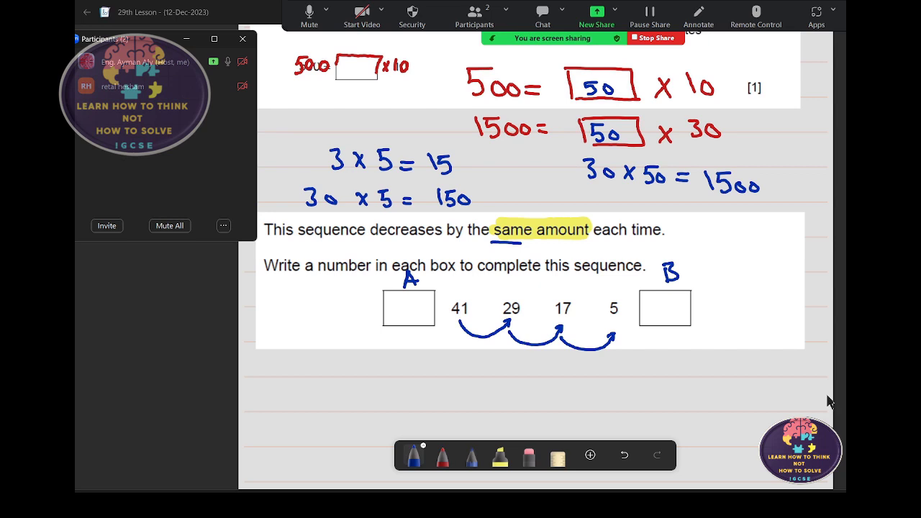
- Open the meeting chat and dock it narrowly at the left, off the question
mouse_move(722, 503)
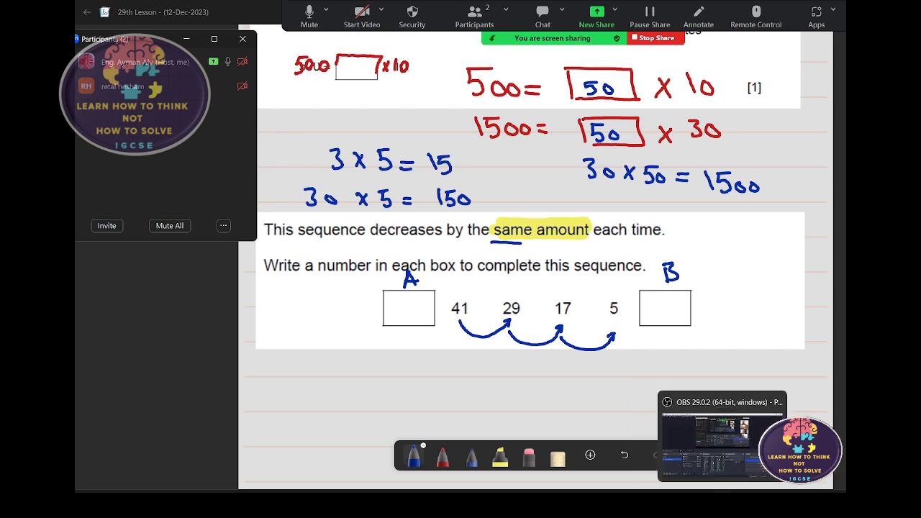
left_click(540, 14)
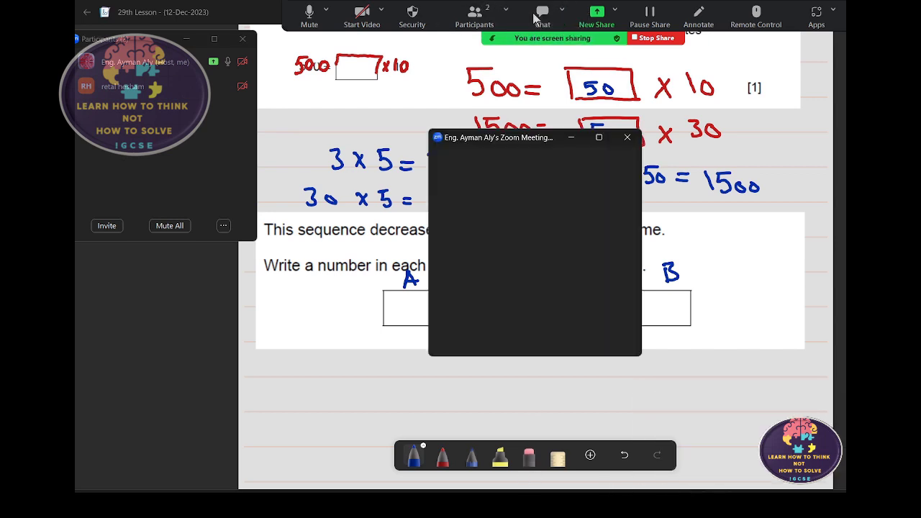
mouse_move(522, 141)
left_mouse_down()
mouse_move(119, 291)
mouse_move(169, 264)
left_mouse_up()
left_click_drag(289, 310, 256, 305)
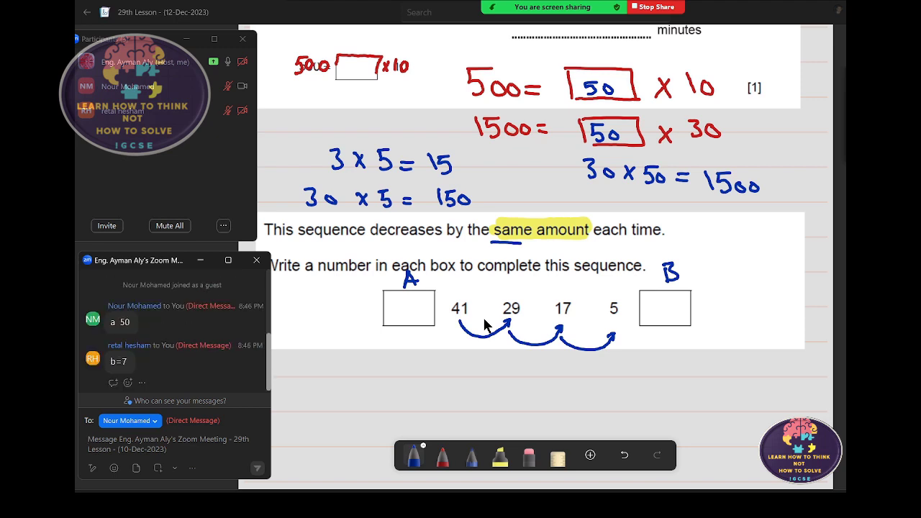
- Turn the Zoom camera on, scroll to blank space below the sequence question, then turn the camera off
mouse_move(475, 11)
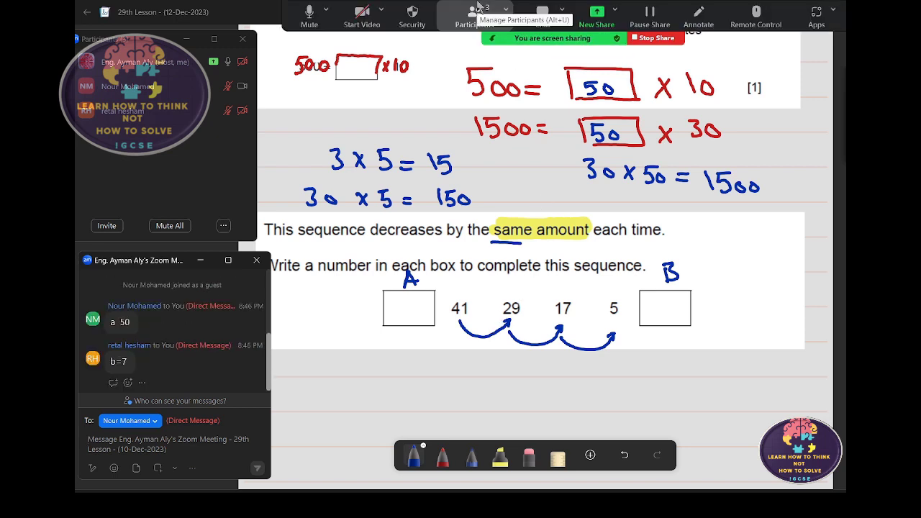
left_click(370, 19)
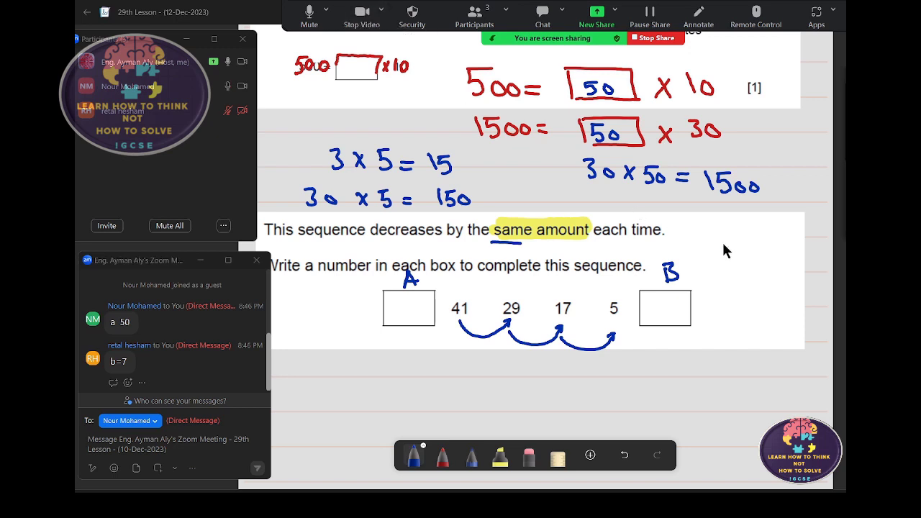
mouse_move(776, 496)
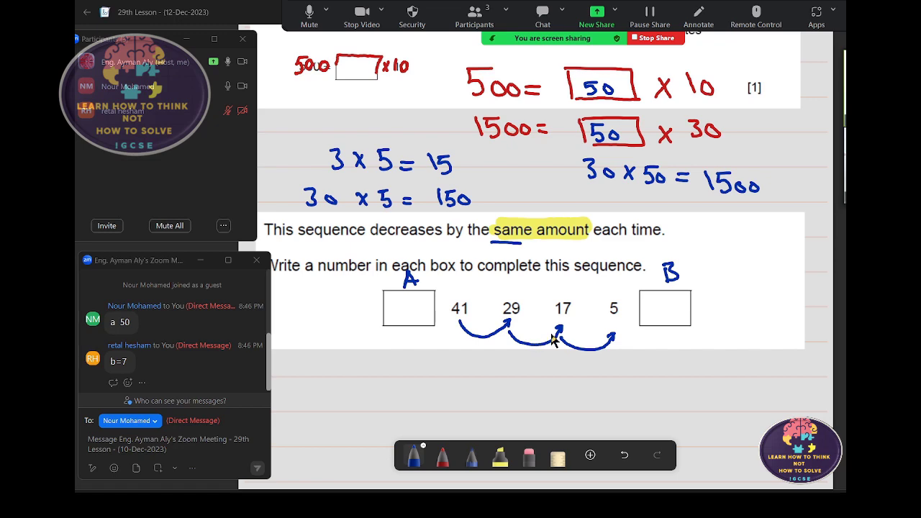
scroll(554, 348, "down", 3)
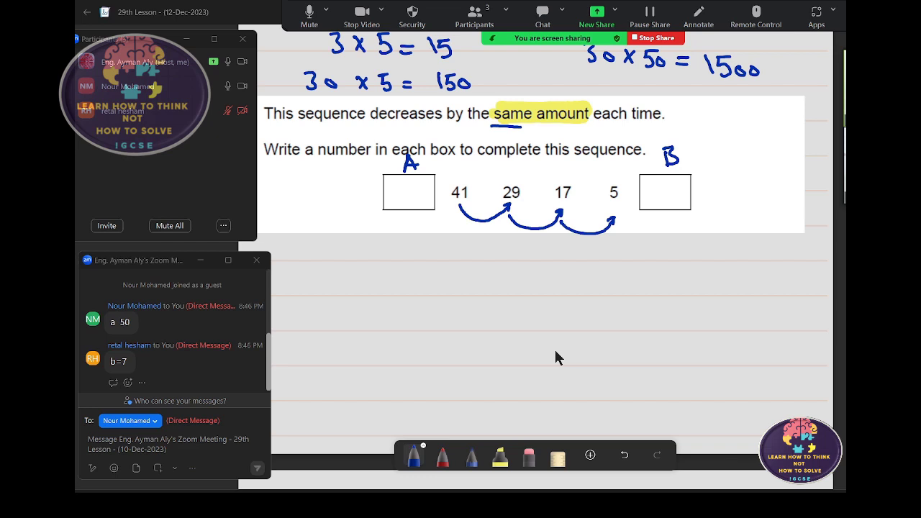
left_click(364, 22)
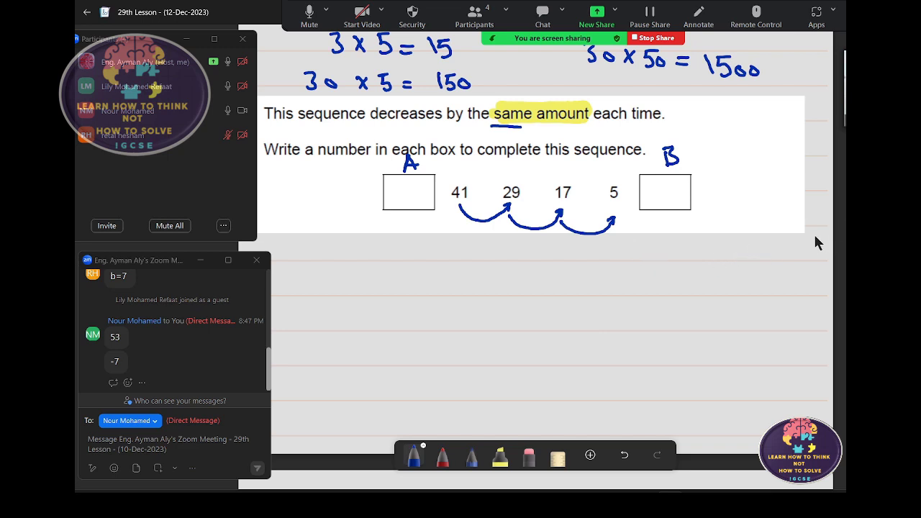
- Write 41 − 29 = 12 and 29 − 17 = 12, and draw an arrow from box A to 41
mouse_move(741, 240)
left_mouse_down()
mouse_move(748, 257)
mouse_move(759, 257)
mouse_move(740, 268)
mouse_move(769, 277)
mouse_move(753, 296)
mouse_move(780, 296)
mouse_move(758, 323)
mouse_move(777, 321)
left_mouse_up()
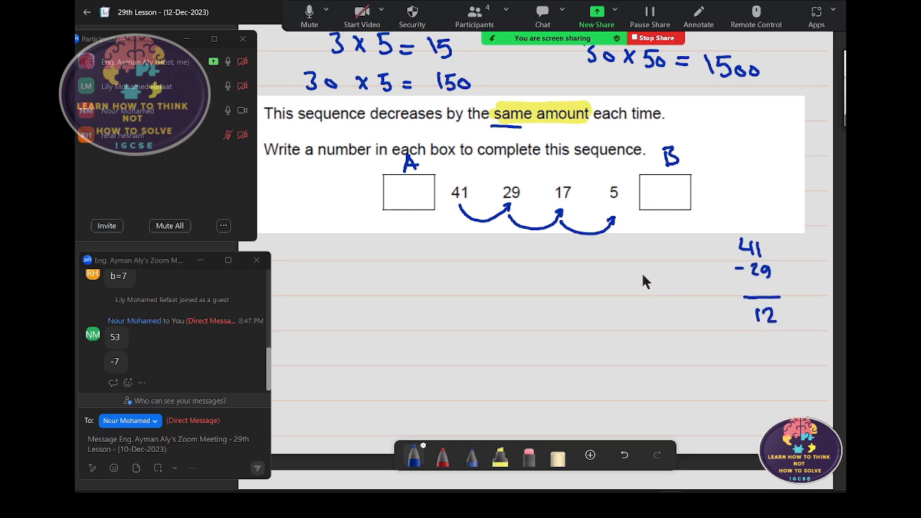
mouse_move(633, 253)
left_mouse_down()
mouse_move(650, 262)
mouse_move(622, 274)
mouse_move(664, 293)
mouse_move(646, 319)
mouse_move(667, 317)
left_mouse_up()
left_click_drag(407, 210, 450, 213)
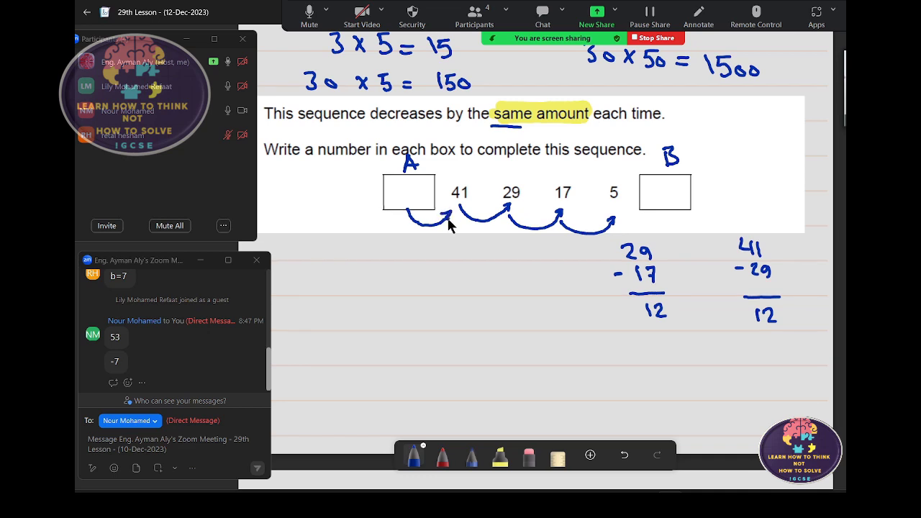
- Write 41 + 12 = 53 below the sequence and put 53 in box A
mouse_move(480, 246)
left_mouse_down()
mouse_move(488, 264)
mouse_move(534, 266)
left_mouse_up()
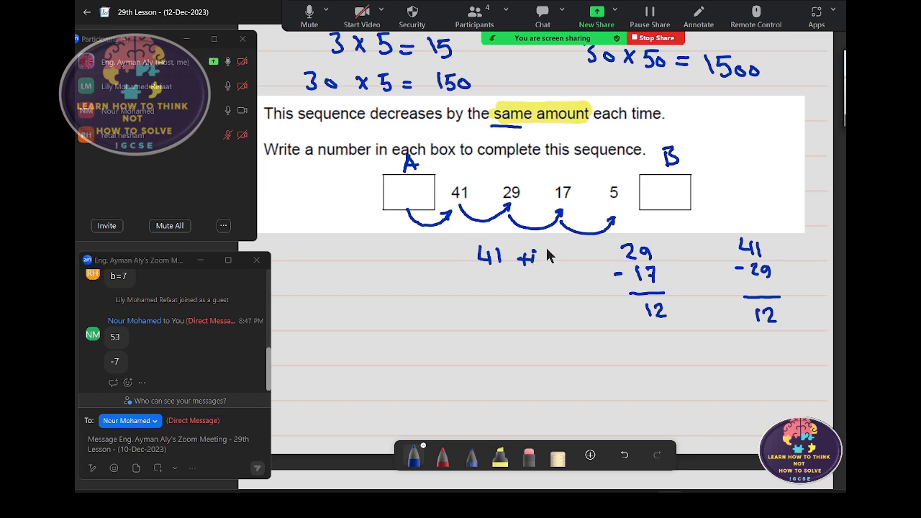
mouse_move(551, 234)
left_mouse_down()
mouse_move(548, 265)
mouse_move(558, 247)
left_mouse_up()
left_click_drag(495, 285, 505, 284)
left_click_drag(495, 290, 506, 290)
mouse_move(516, 282)
left_mouse_down()
mouse_move(512, 293)
mouse_move(525, 291)
left_mouse_up()
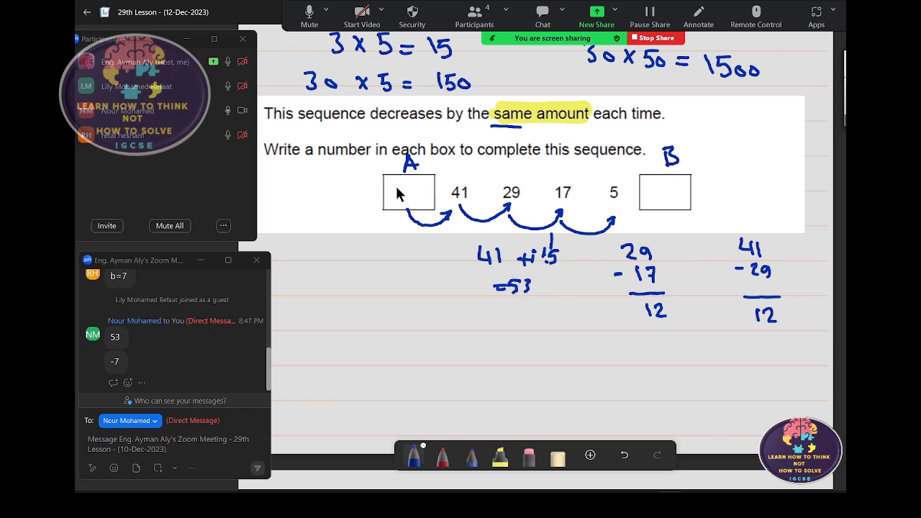
mouse_move(400, 186)
left_mouse_down()
mouse_move(393, 207)
mouse_move(418, 197)
mouse_move(409, 206)
left_mouse_up()
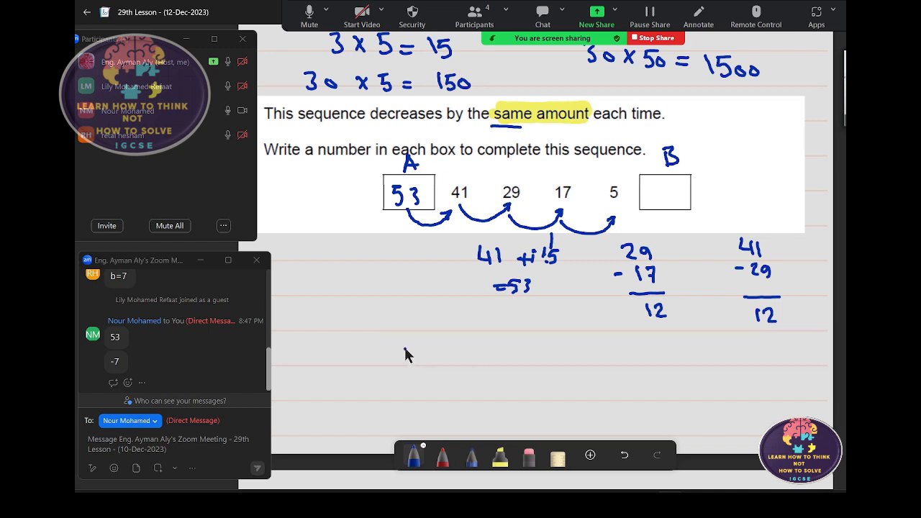
mouse_move(407, 349)
left_mouse_down()
mouse_move(408, 367)
mouse_move(462, 364)
left_mouse_up()
- Write 5 − 12 = −7 below the working, put −7 in box B, and turn the Zoom camera on
mouse_move(466, 351)
left_mouse_down()
mouse_move(484, 366)
mouse_move(501, 358)
left_mouse_up()
left_click_drag(490, 366, 502, 365)
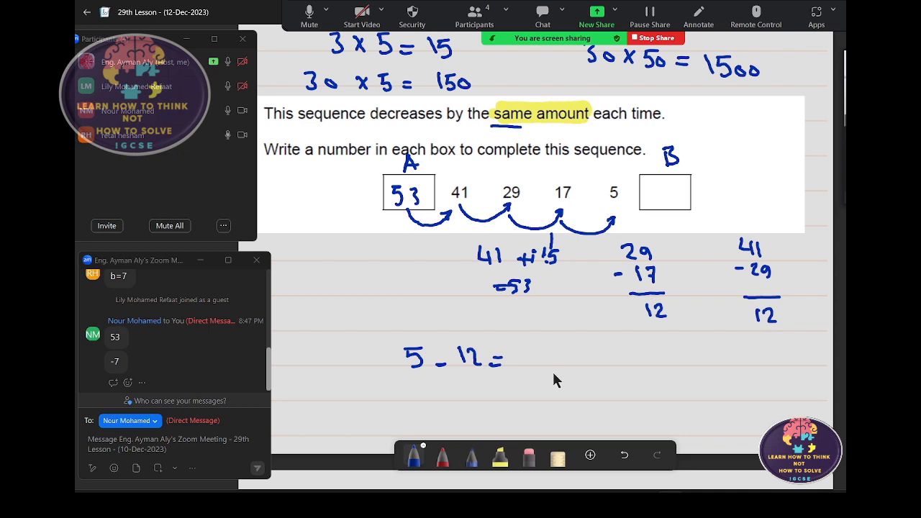
left_click_drag(548, 352, 555, 371)
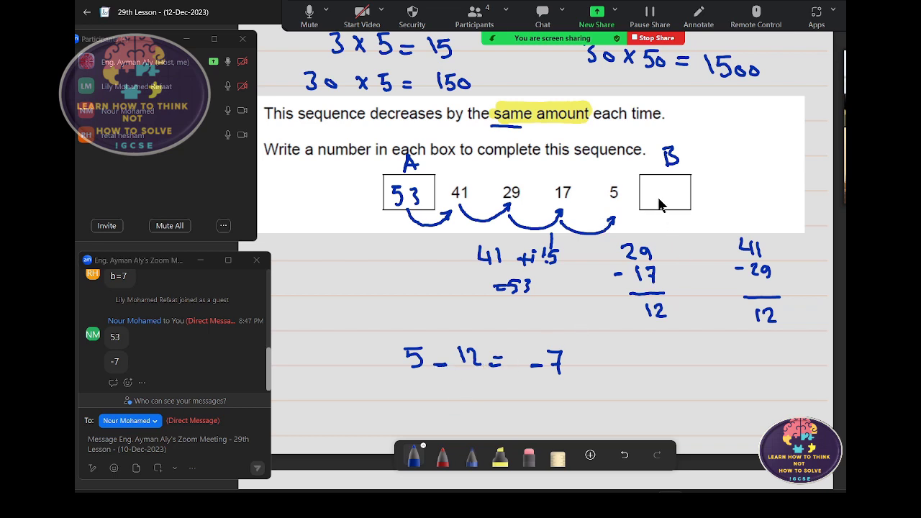
left_click_drag(653, 196, 662, 196)
left_click_drag(667, 189, 676, 207)
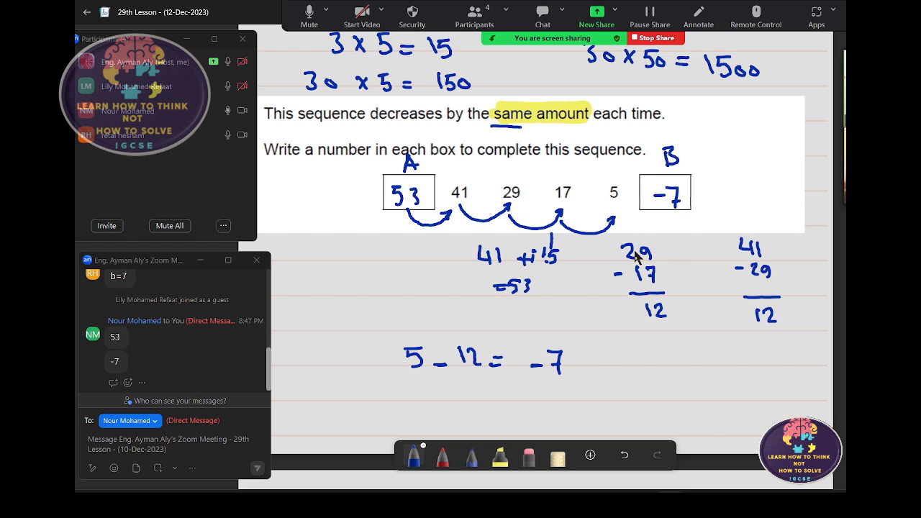
left_click(361, 18)
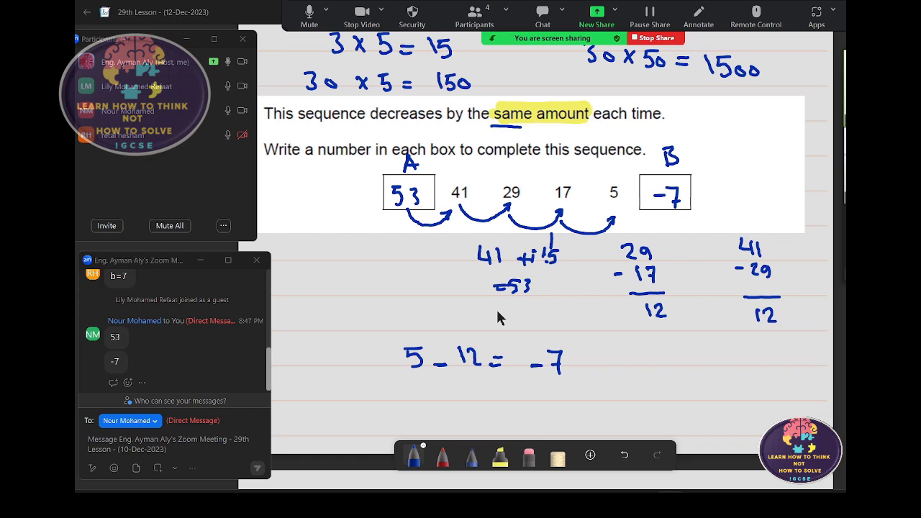
- Scroll down to the reflex-angle shape and label its remaining vertices 4, 5, 6 and 7
scroll(498, 317, "down", 5)
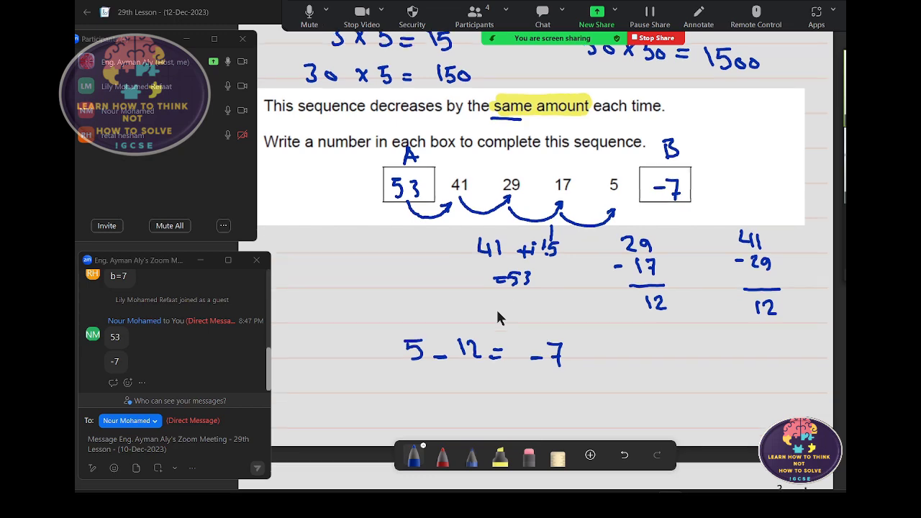
scroll(498, 317, "down", 2)
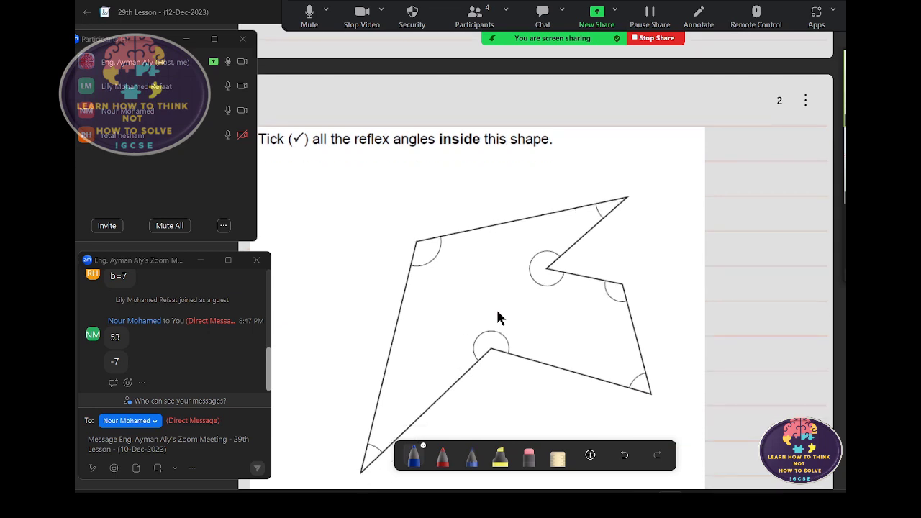
scroll(498, 317, "down", 1)
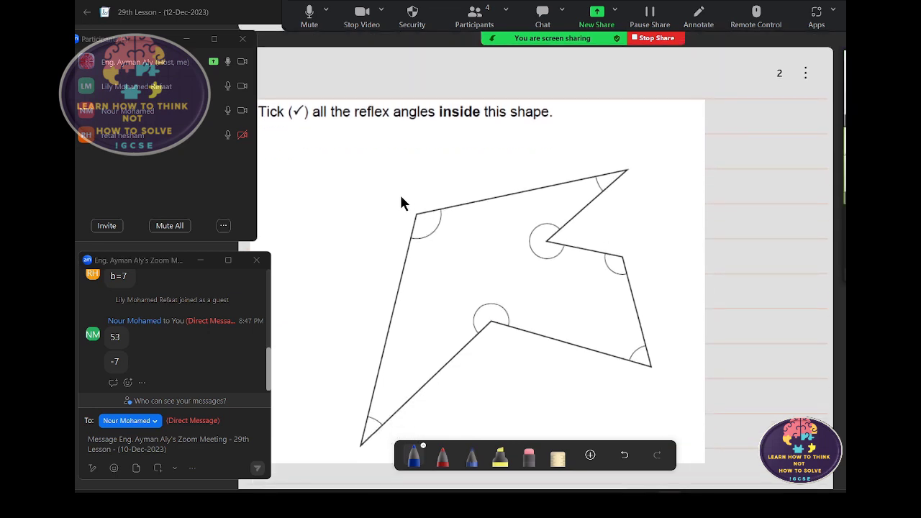
left_click_drag(641, 170, 645, 172)
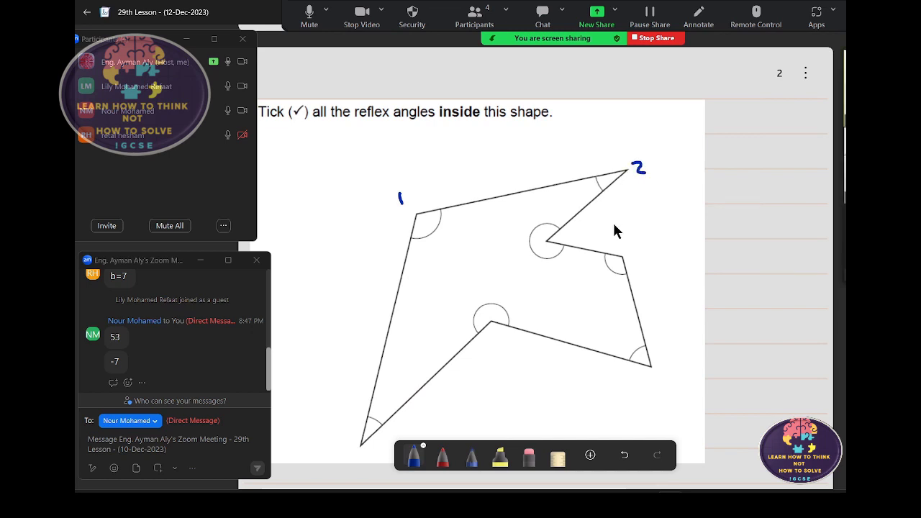
left_click_drag(631, 248, 633, 261)
left_click_drag(660, 359, 663, 379)
left_click_drag(492, 338, 489, 354)
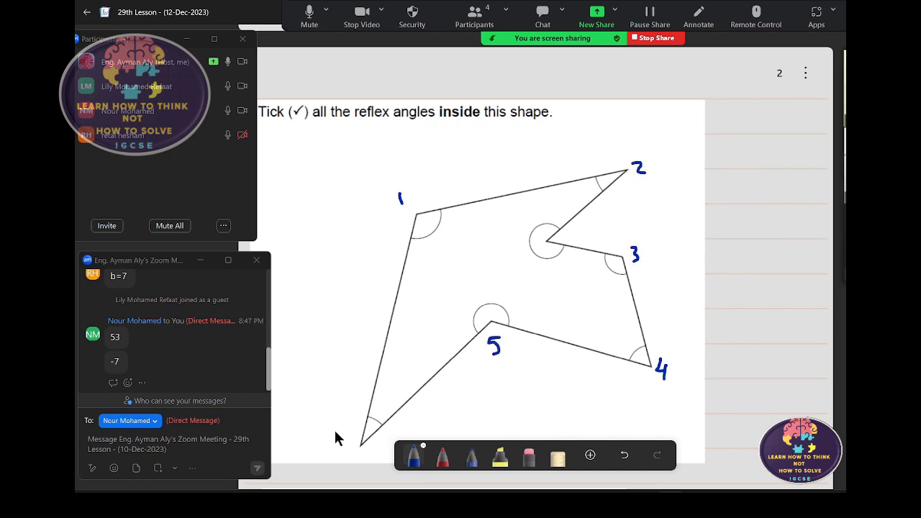
left_click_drag(333, 421, 329, 435)
left_click_drag(513, 221, 519, 237)
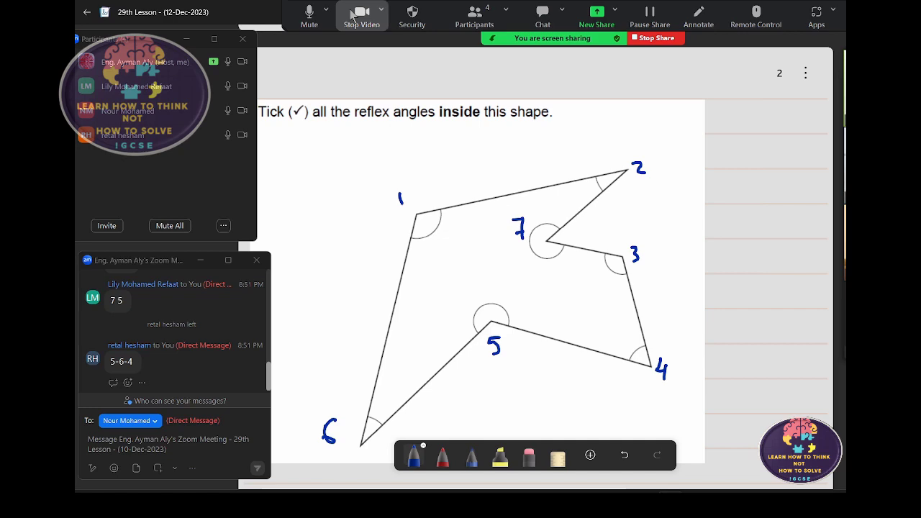
- Sketch two angles in the right margin and tick the reflex angles at vertices 7 and 5
scroll(468, 207, "down", 5)
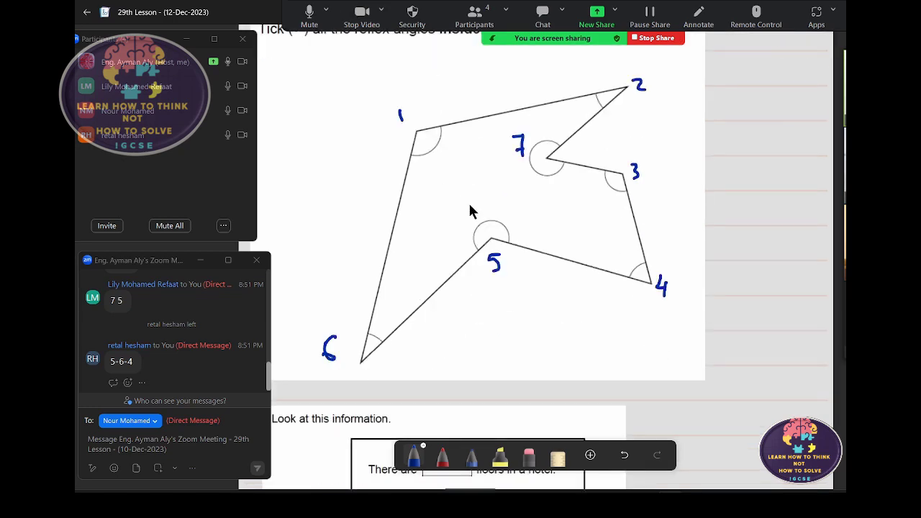
scroll(468, 207, "up", 3)
scroll(469, 206, "up", 1)
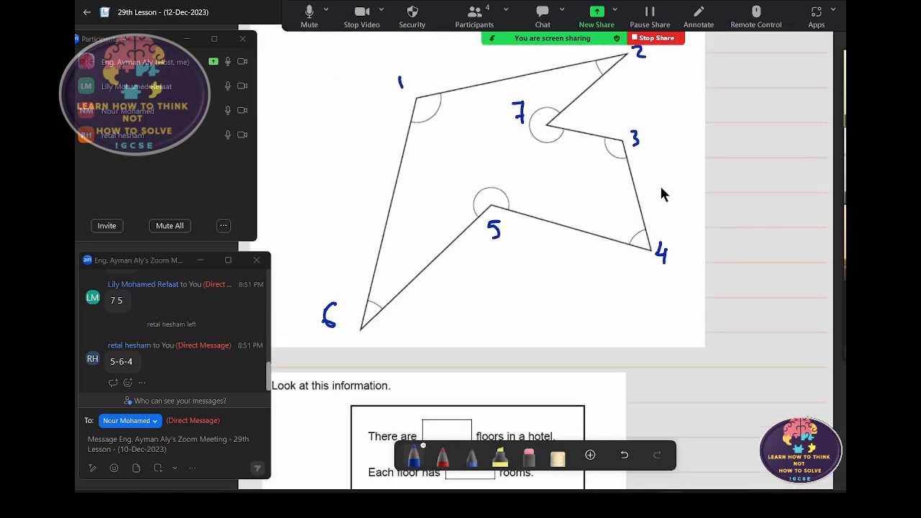
left_click_drag(752, 125, 817, 125)
left_click_drag(728, 148, 710, 164)
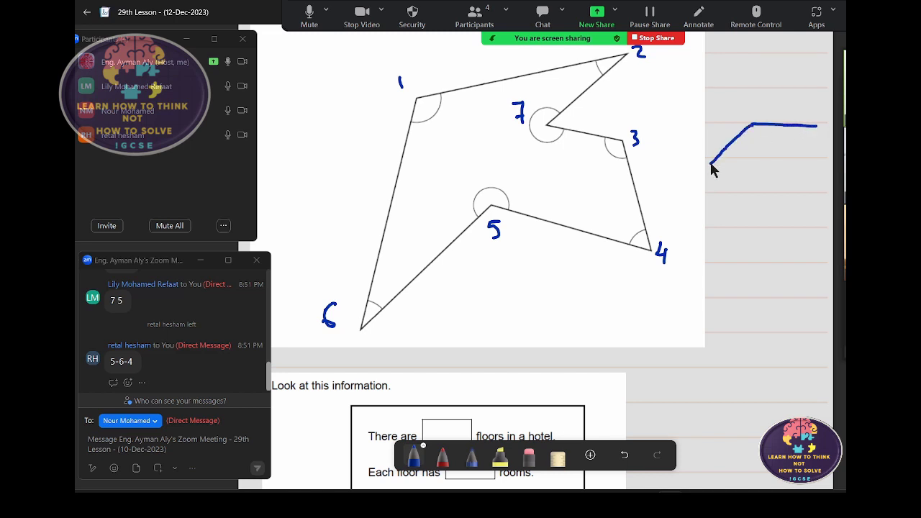
left_click_drag(764, 124, 745, 126)
mouse_move(758, 193)
left_mouse_down()
mouse_move(804, 192)
mouse_move(788, 219)
mouse_move(763, 219)
left_mouse_up()
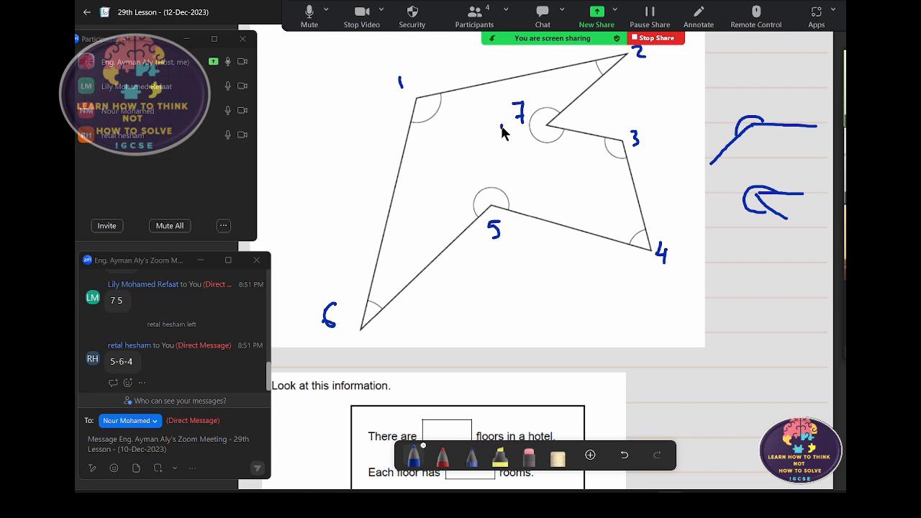
left_click_drag(501, 127, 519, 126)
left_click_drag(491, 243, 524, 235)
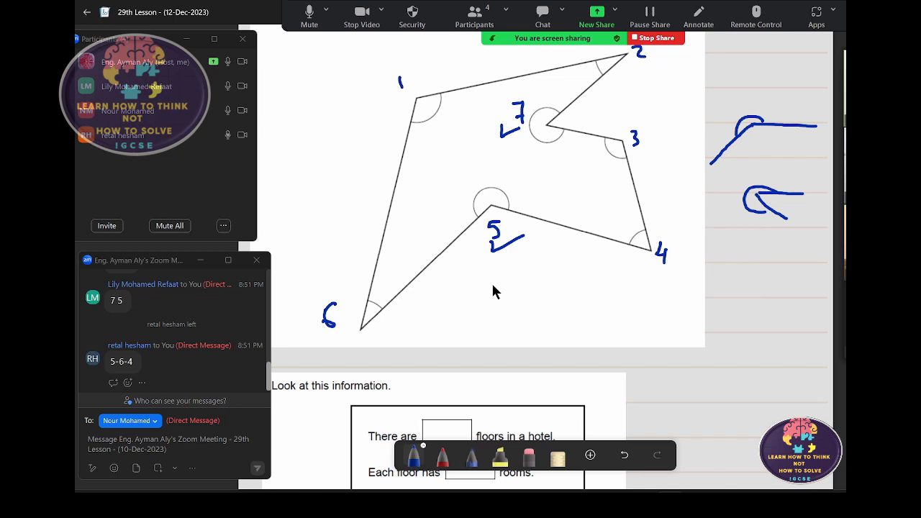
- Draw a third angle sketch: a horizontal line with three legs running down from its apex
left_click_drag(749, 261, 826, 260)
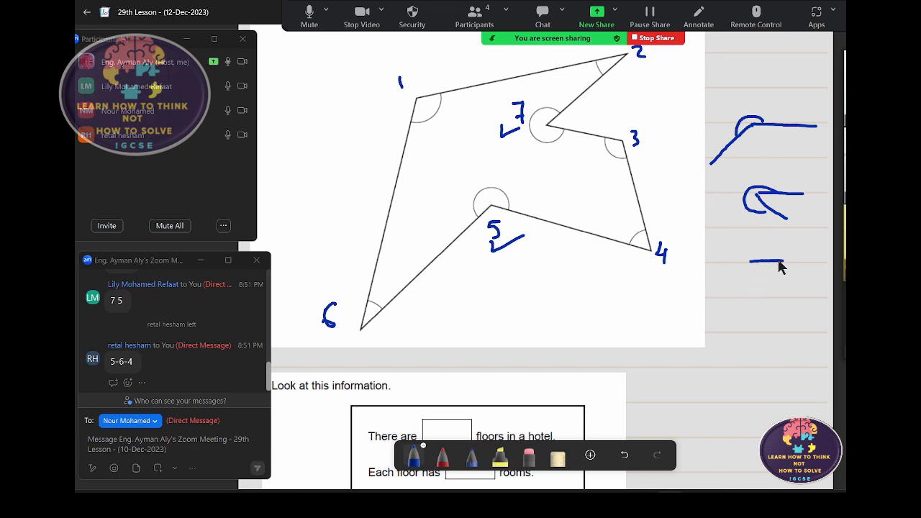
left_click_drag(749, 263, 775, 295)
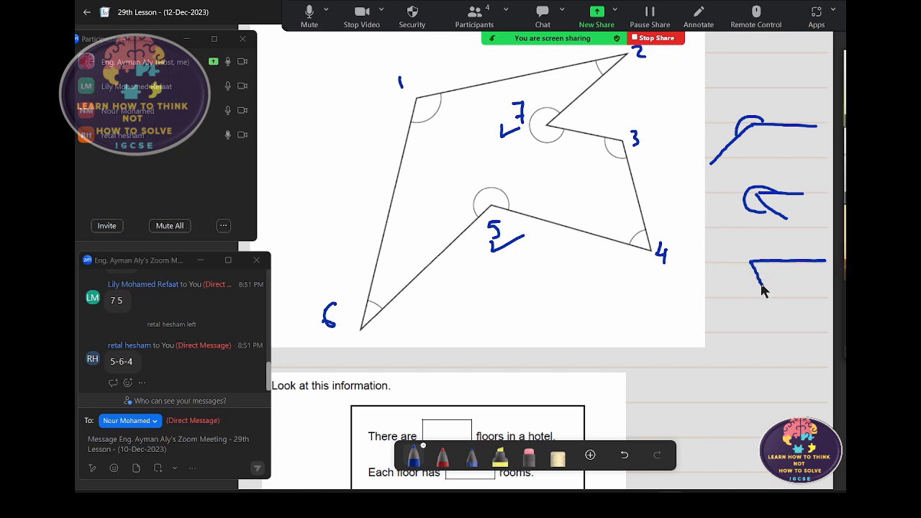
left_click_drag(750, 262, 731, 306)
mouse_move(748, 262)
left_mouse_down()
mouse_move(706, 293)
mouse_move(780, 263)
mouse_move(741, 292)
mouse_move(753, 290)
left_mouse_up()
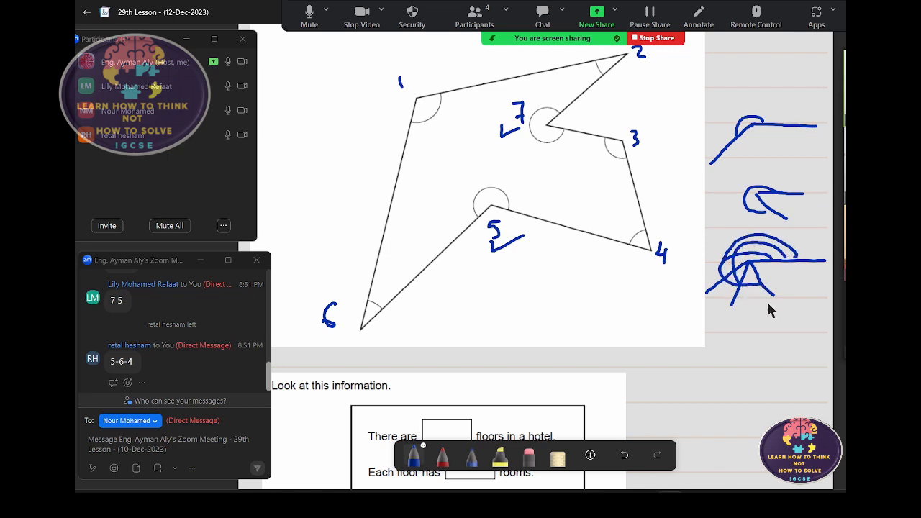
- Add arrowheads to the lines of all three angle sketches
left_click_drag(819, 256, 825, 264)
mouse_move(776, 290)
left_mouse_down()
mouse_move(737, 303)
mouse_move(712, 296)
left_mouse_up()
left_click_drag(783, 218, 791, 224)
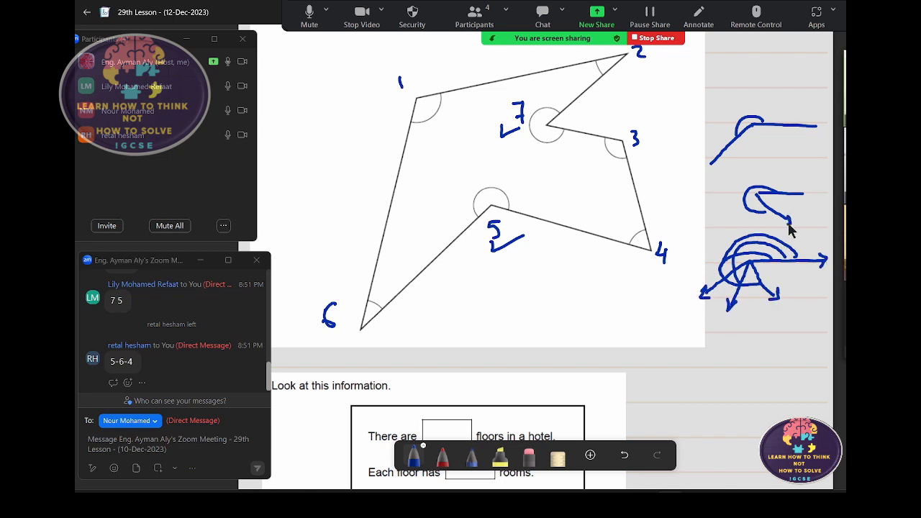
left_click_drag(802, 190, 804, 199)
left_click_drag(714, 152, 719, 164)
left_click_drag(815, 122, 821, 136)
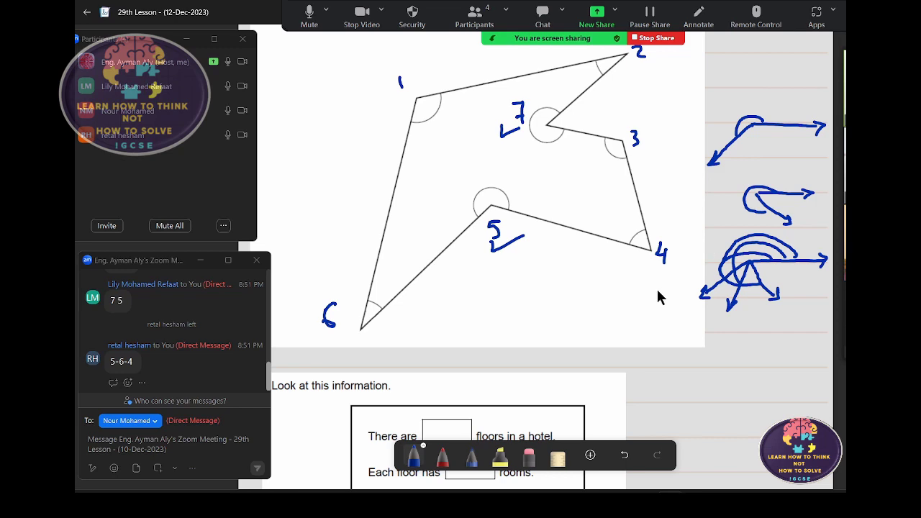
- Underline 'floor' and 'rooms' in the hotel question and draw arrows after both rooms-in-use lines
scroll(657, 295, "down", 5)
scroll(657, 291, "down", 3)
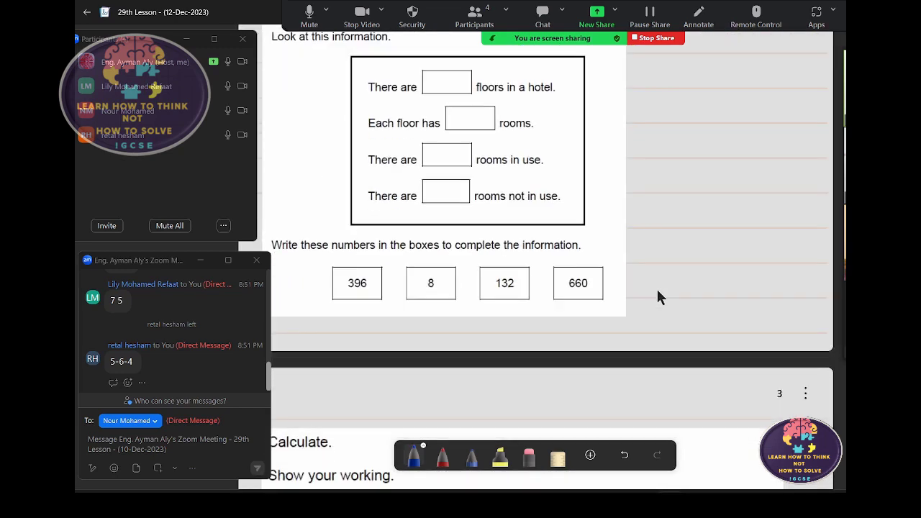
scroll(657, 291, "up", 3)
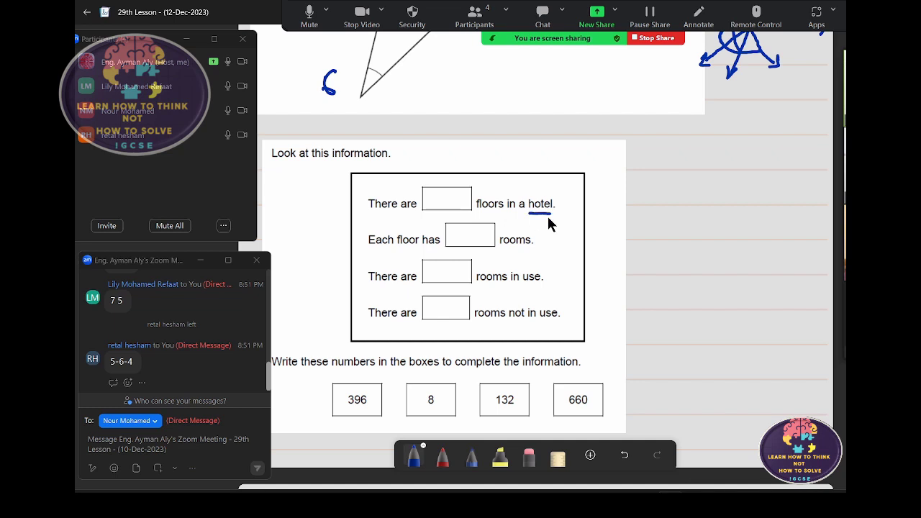
left_click_drag(391, 248, 409, 249)
left_click_drag(499, 251, 525, 251)
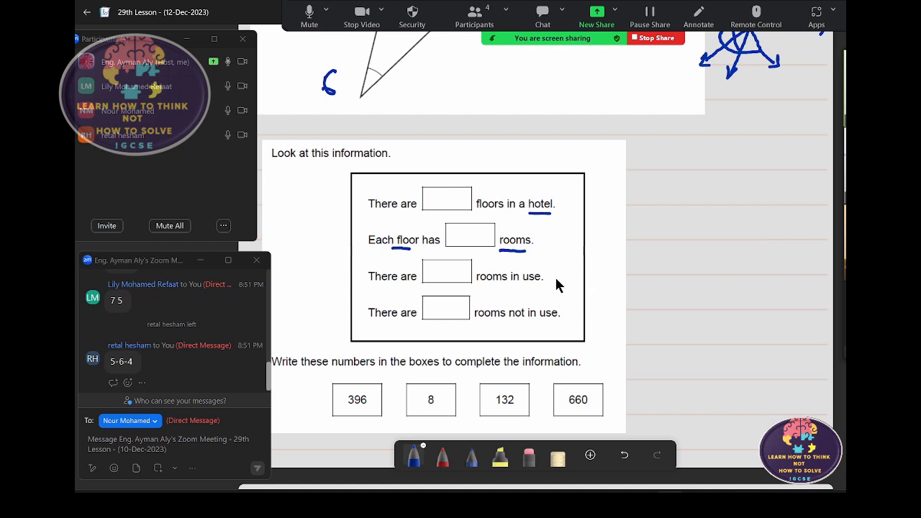
left_click_drag(555, 276, 579, 284)
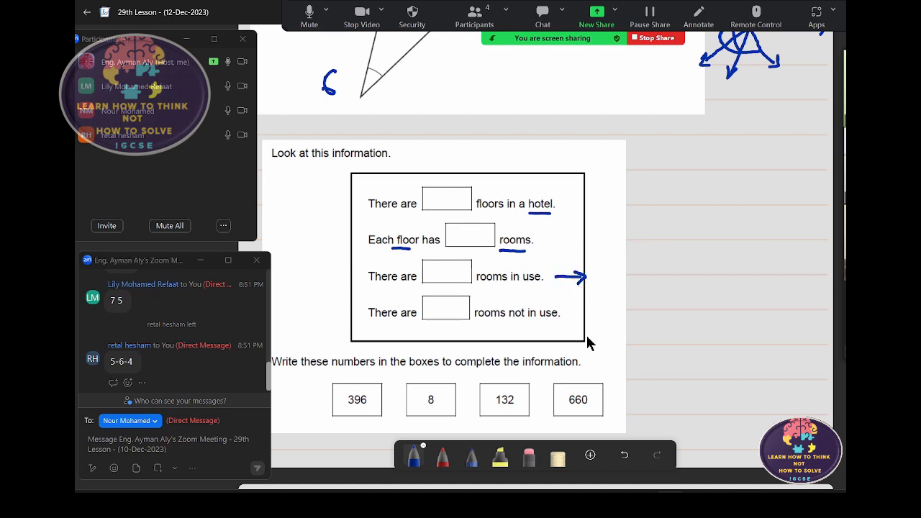
left_click_drag(567, 315, 591, 321)
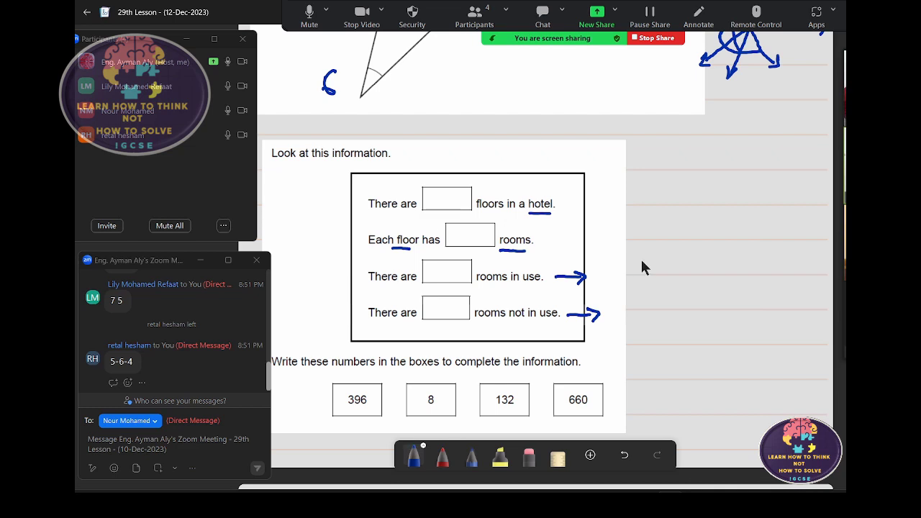
- Write 8 and 132 in the floors and rooms-per-floor boxes, crossing out both options
scroll(640, 268, "down", 3)
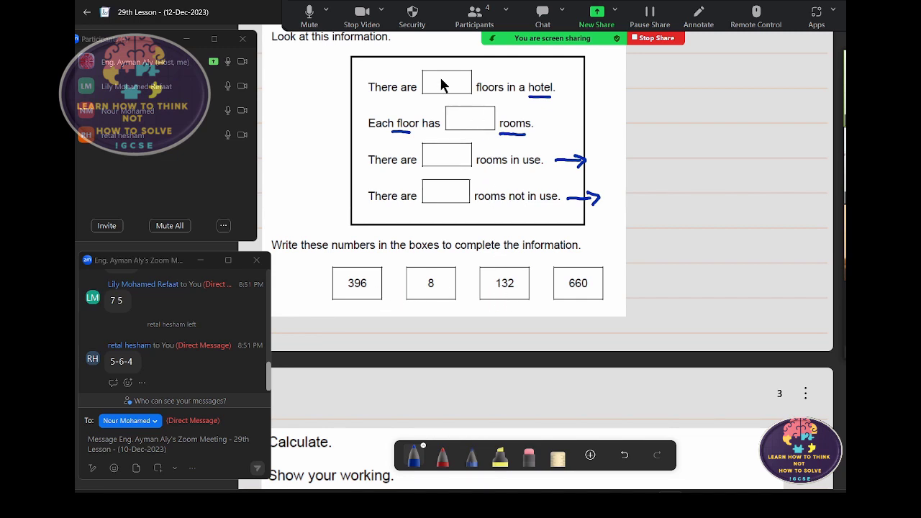
left_click_drag(453, 75, 447, 75)
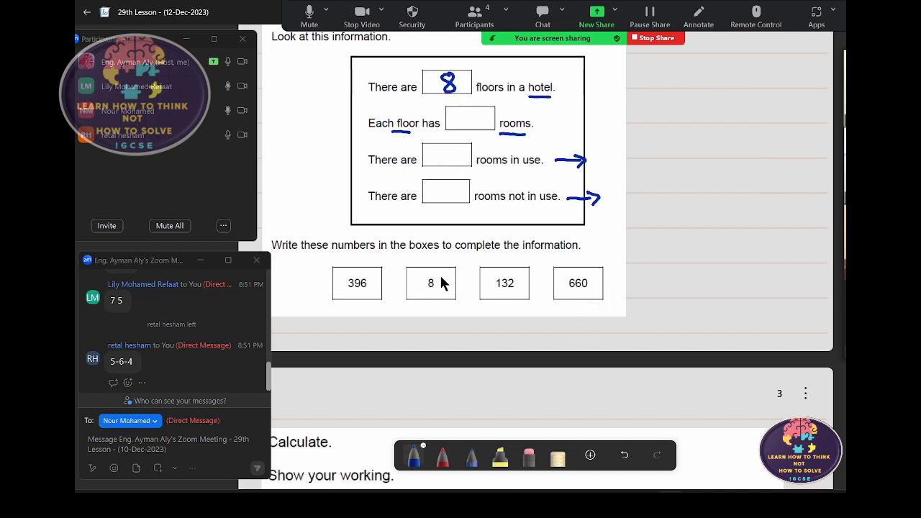
left_click_drag(446, 258, 424, 297)
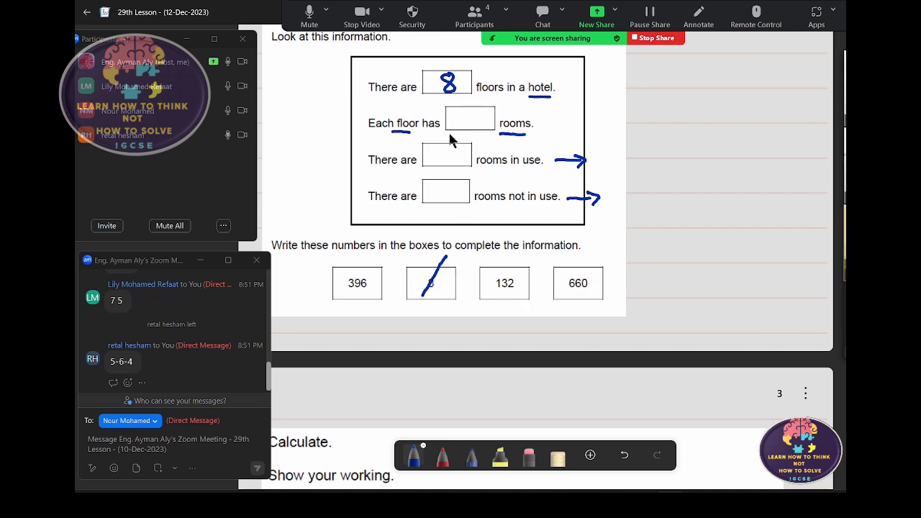
mouse_move(461, 113)
left_mouse_down()
mouse_move(460, 130)
mouse_move(486, 130)
left_mouse_up()
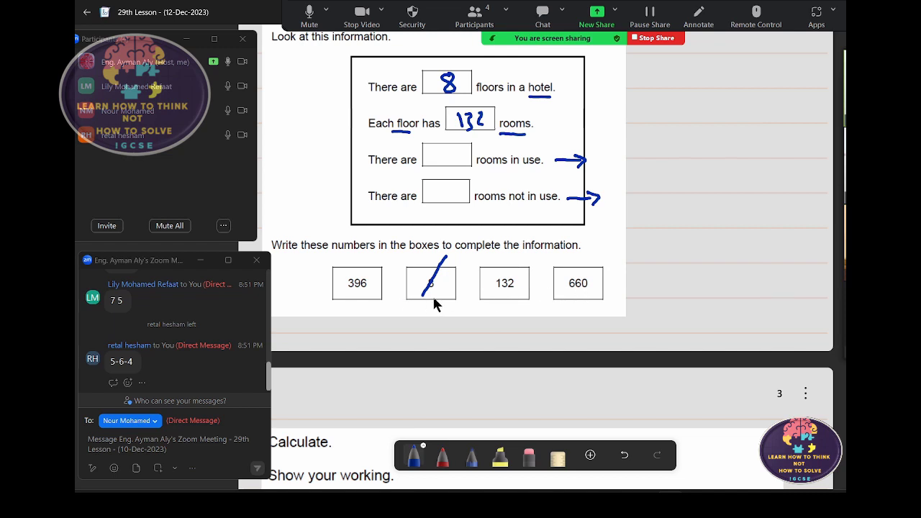
left_click_drag(521, 256, 492, 295)
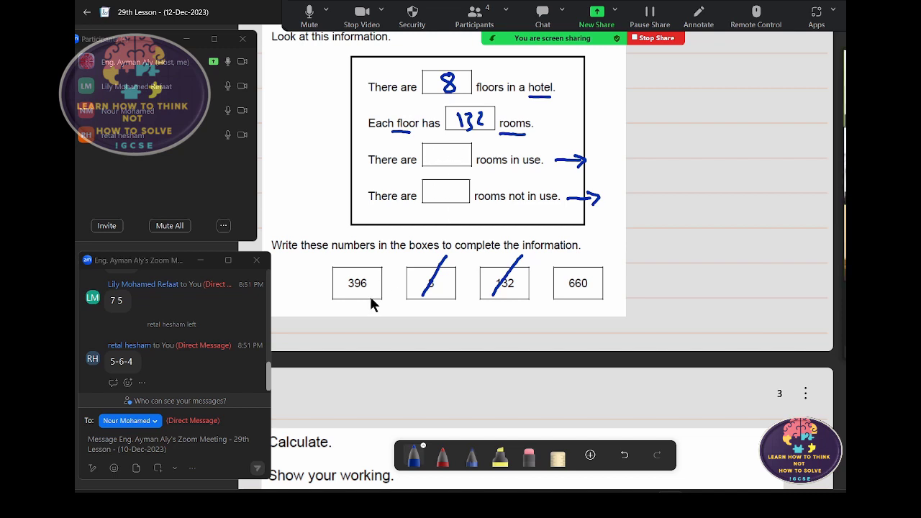
- Write 396 and 660 in the rooms boxes, cross out 396, and start a tall rectangle alongside
mouse_move(432, 151)
left_mouse_down()
mouse_move(432, 166)
mouse_move(458, 157)
left_mouse_up()
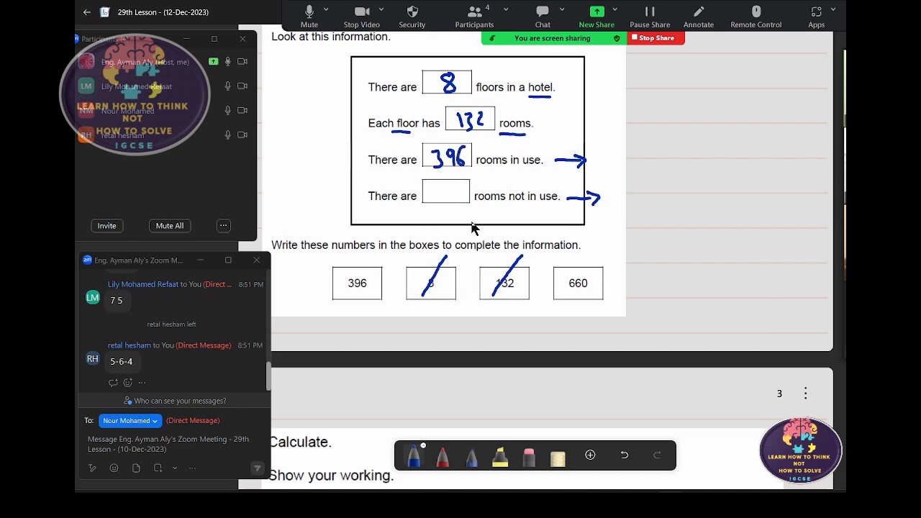
left_click_drag(377, 254, 350, 297)
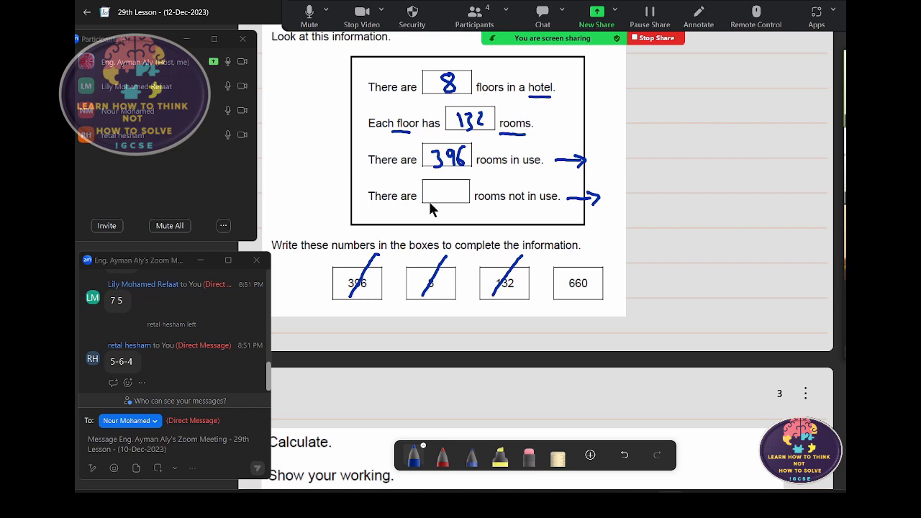
mouse_move(438, 183)
left_mouse_down()
mouse_move(430, 194)
mouse_move(459, 192)
left_mouse_up()
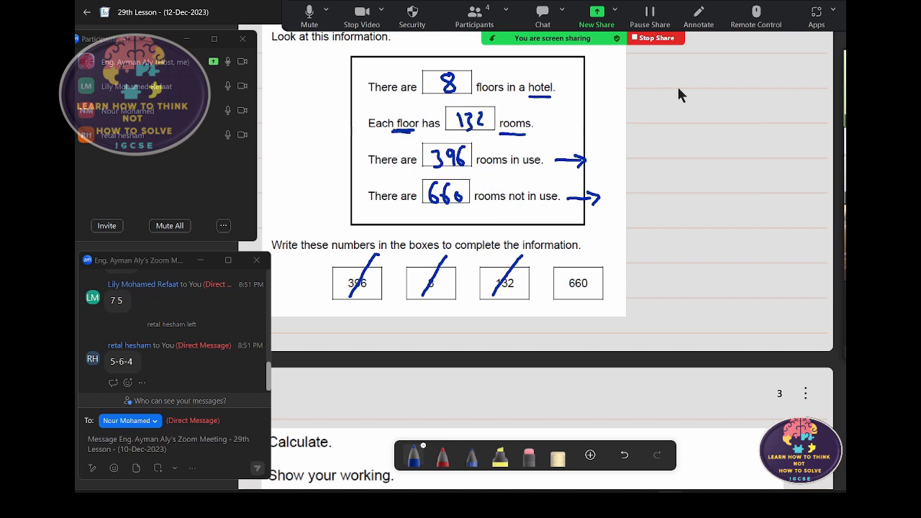
mouse_move(664, 92)
left_mouse_down()
mouse_move(765, 243)
mouse_move(677, 93)
left_mouse_up()
- Divide the rectangle into floors with horizontal lines and extend the building downward
left_click_drag(674, 125, 753, 124)
left_click_drag(678, 158, 751, 161)
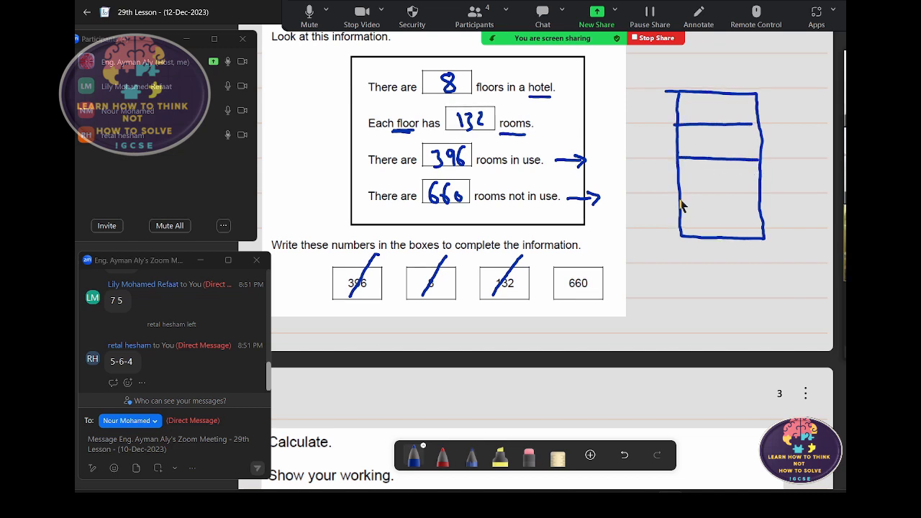
left_click_drag(680, 195, 750, 196)
left_click_drag(680, 214, 765, 214)
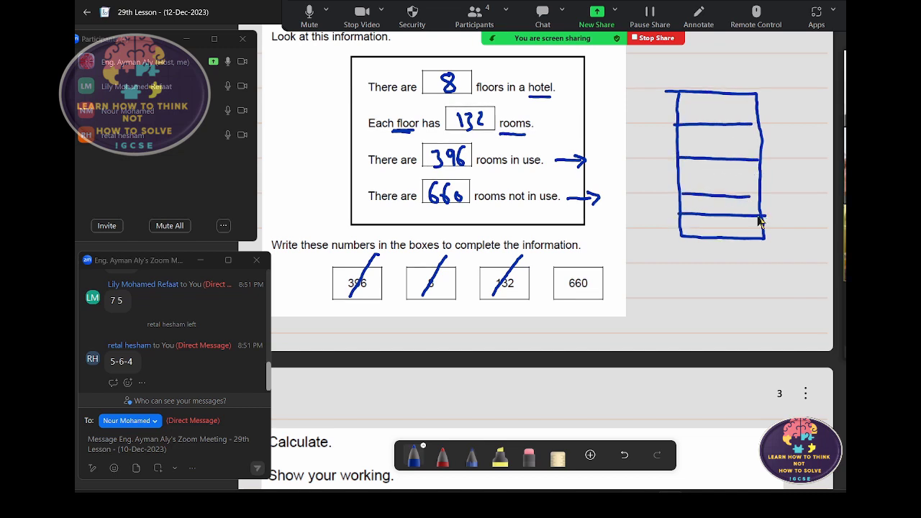
mouse_move(681, 237)
left_mouse_down()
mouse_move(702, 259)
mouse_move(768, 259)
left_mouse_up()
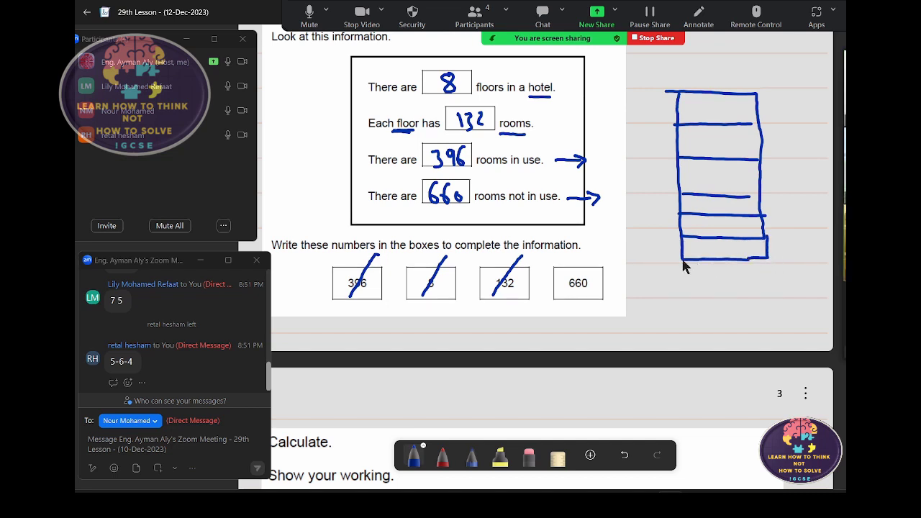
mouse_move(684, 261)
left_mouse_down()
mouse_move(761, 286)
mouse_move(697, 310)
left_mouse_up()
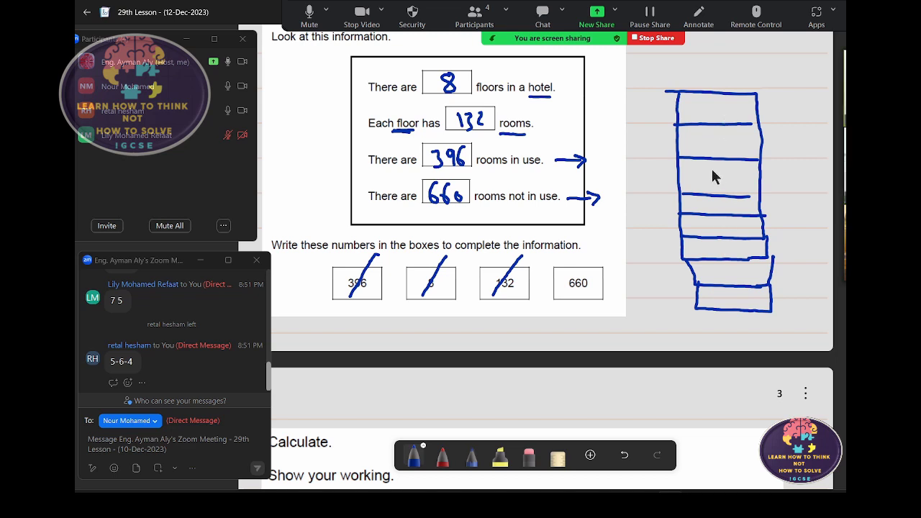
- Draw slanted lower walls, a ground line under the building, and hatch marks beneath it
left_click_drag(695, 309, 672, 334)
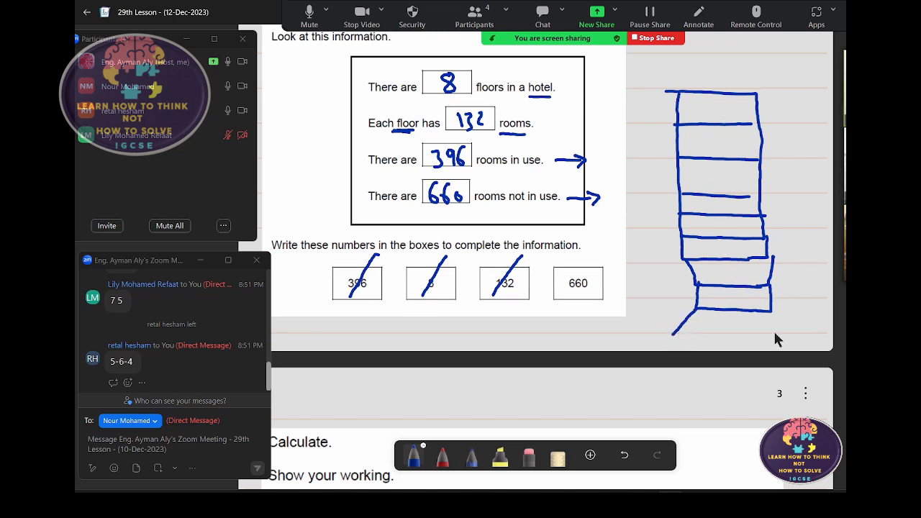
left_click_drag(775, 316, 792, 337)
mouse_move(671, 336)
left_mouse_down()
mouse_move(792, 337)
mouse_move(776, 339)
left_mouse_up()
mouse_move(747, 342)
left_mouse_down()
mouse_move(758, 339)
mouse_move(743, 339)
left_mouse_up()
left_click_drag(714, 344, 726, 339)
left_click_drag(696, 344, 707, 339)
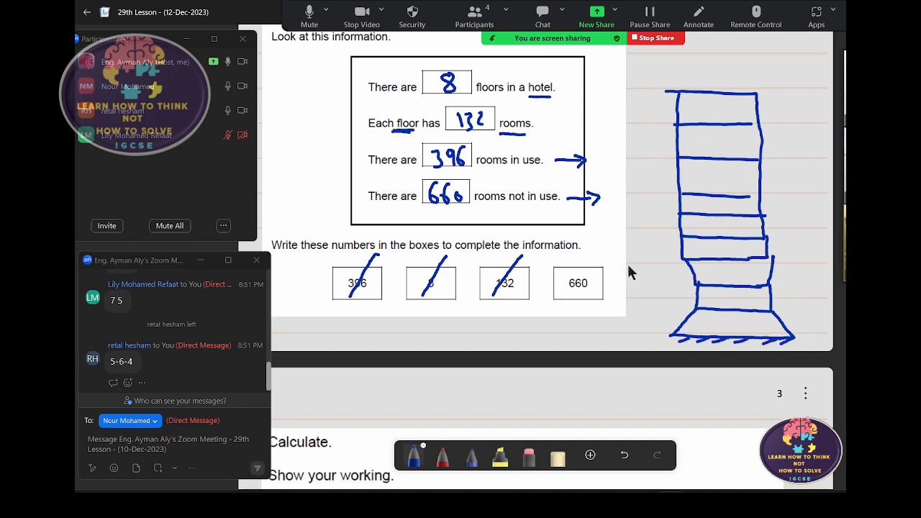
- Write 207 above 27 beside the Calculate question with an answer line beneath
scroll(672, 294, "up", 1)
scroll(650, 244, "down", 4)
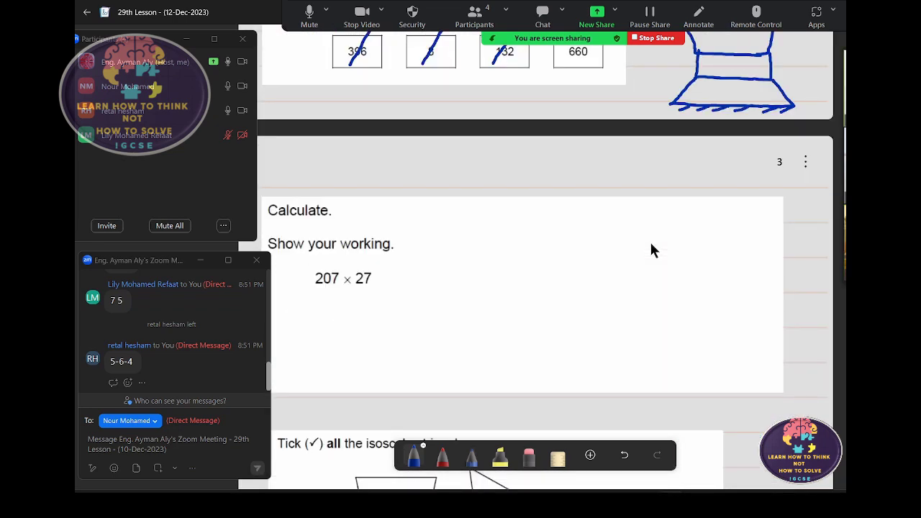
scroll(651, 249, "down", 2)
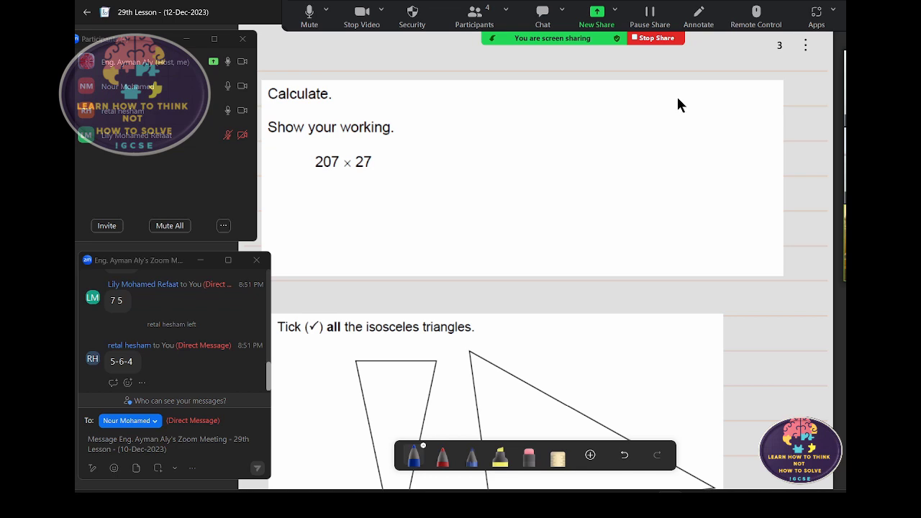
mouse_move(663, 92)
left_mouse_down()
mouse_move(672, 115)
mouse_move(683, 99)
left_mouse_up()
mouse_move(694, 91)
left_mouse_down()
mouse_move(708, 108)
mouse_move(696, 143)
mouse_move(711, 147)
left_mouse_up()
left_click_drag(650, 157, 721, 157)
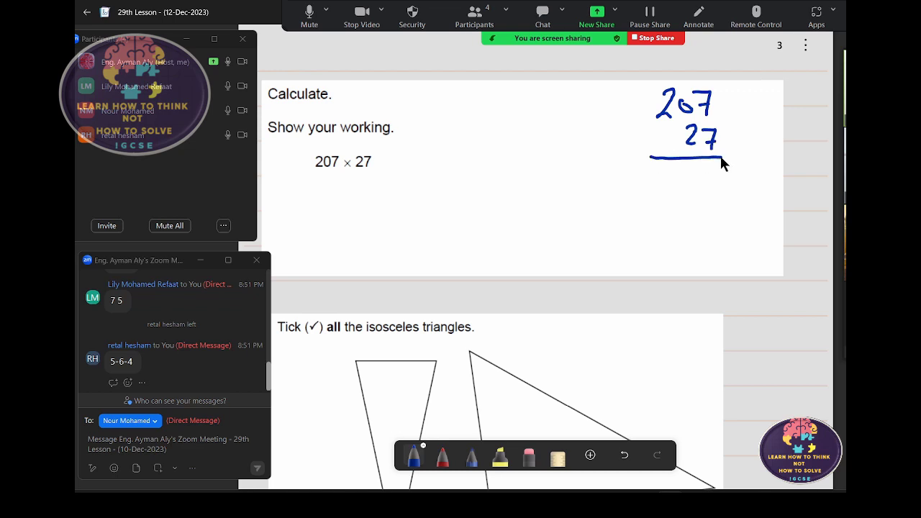
- Wavy-underline 'your working', add the × sign before 27, and select red ink
left_click_drag(311, 139, 383, 137)
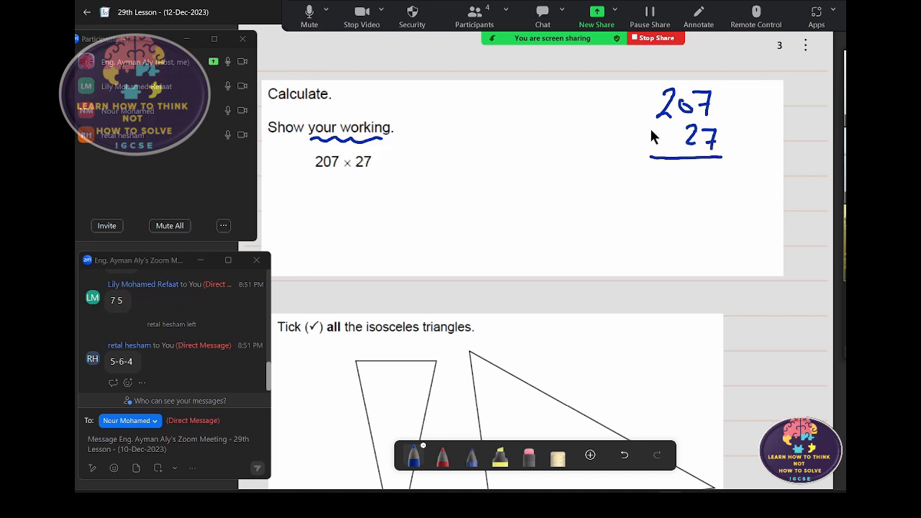
mouse_move(645, 126)
left_mouse_down()
mouse_move(636, 142)
mouse_move(646, 141)
left_mouse_up()
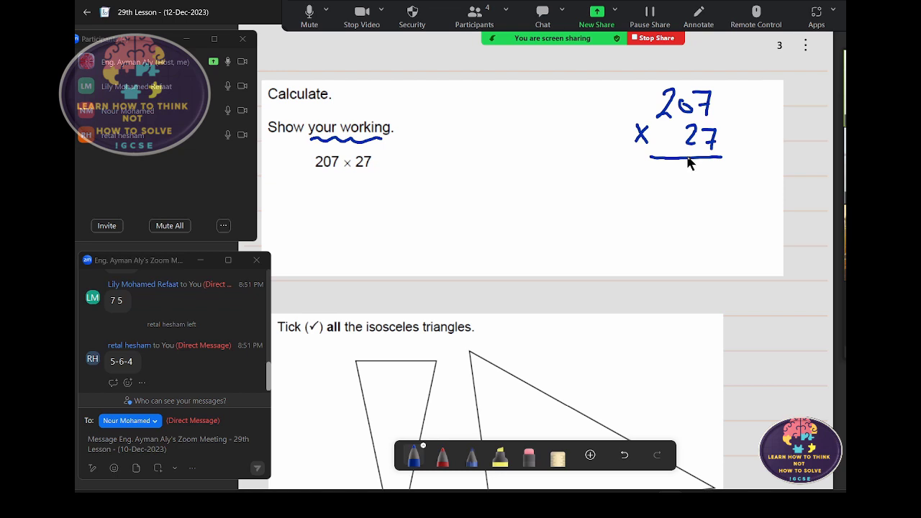
left_click(447, 456)
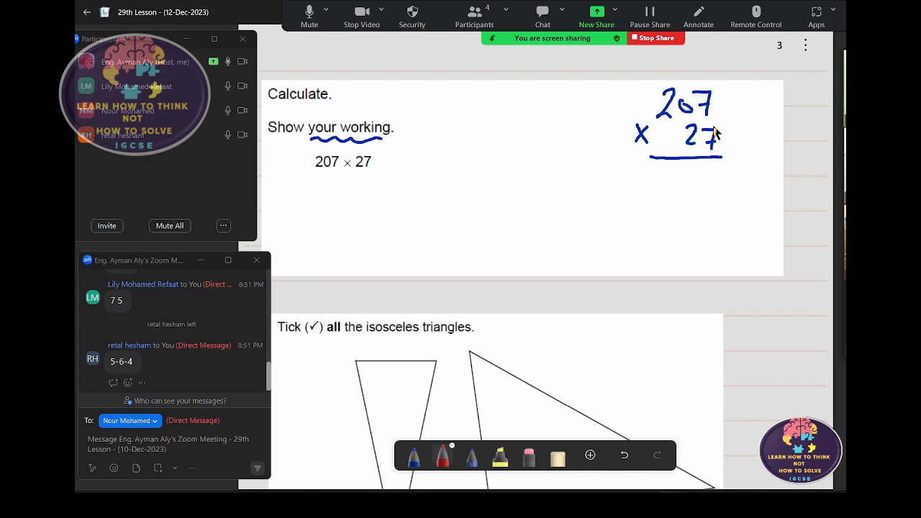
- Write the first partial product 1449 in red, with the carried 4
left_click_drag(719, 112, 721, 131)
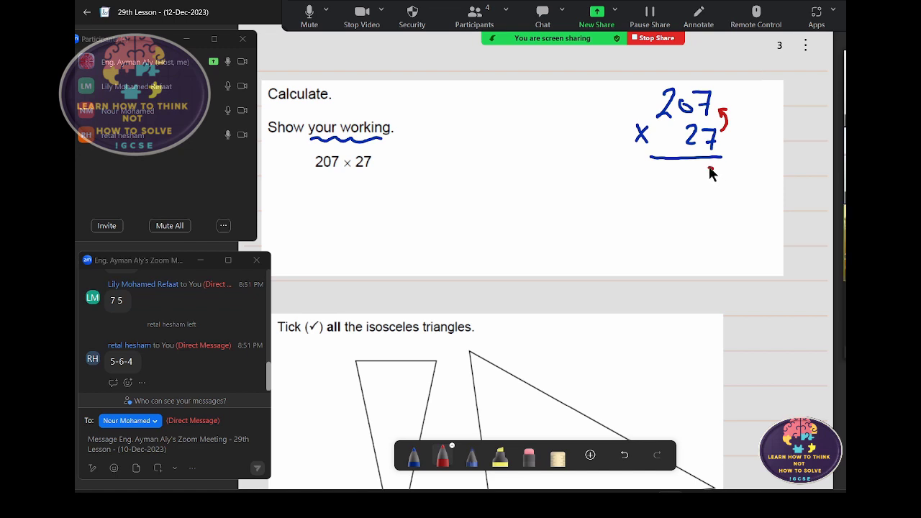
left_click_drag(713, 169, 714, 180)
left_click_drag(764, 142, 769, 159)
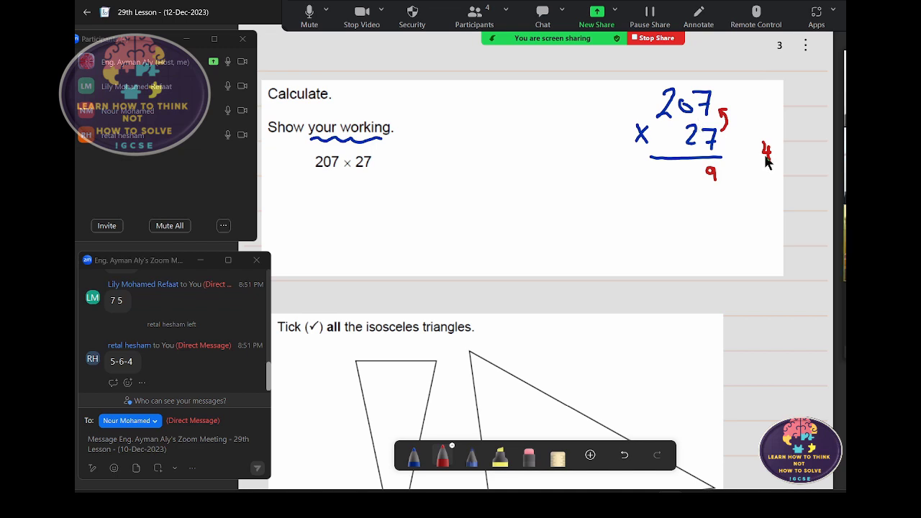
left_click_drag(688, 166, 692, 183)
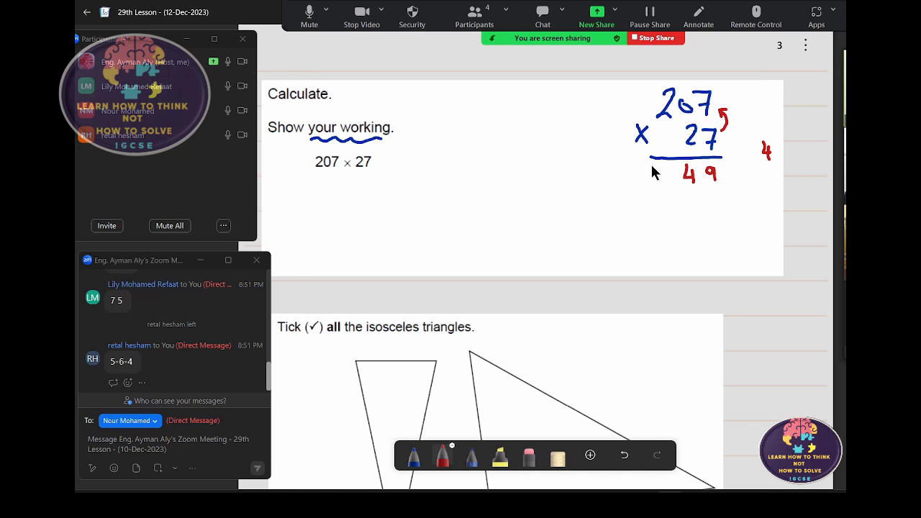
left_click_drag(648, 167, 663, 186)
- In dark teal, write the second partial product 414 with a plus sign, then switch to blue
left_click(451, 448)
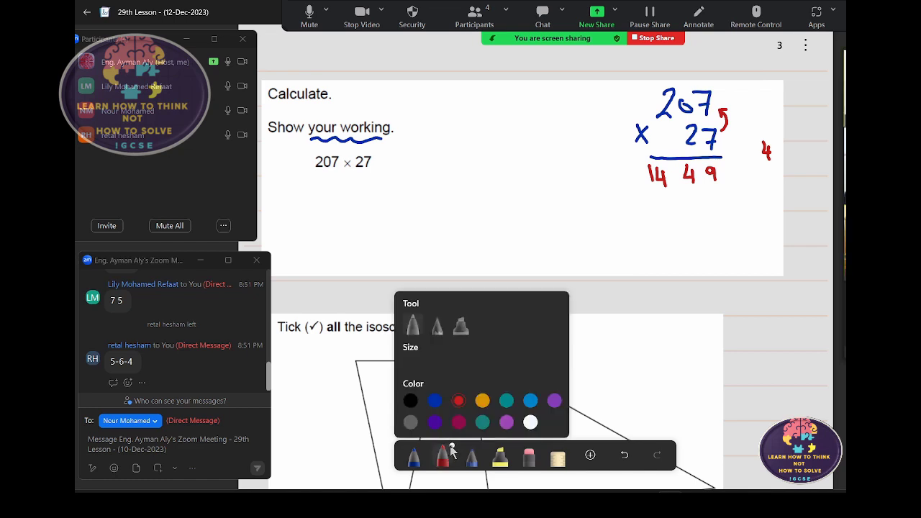
left_click(482, 422)
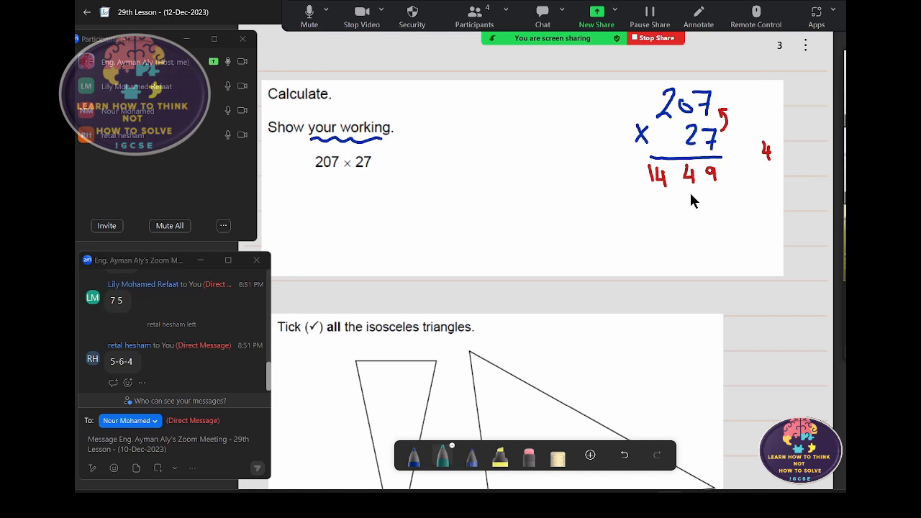
left_click_drag(689, 192, 695, 211)
mouse_move(772, 179)
left_mouse_down()
mouse_move(772, 190)
mouse_move(769, 170)
left_mouse_up()
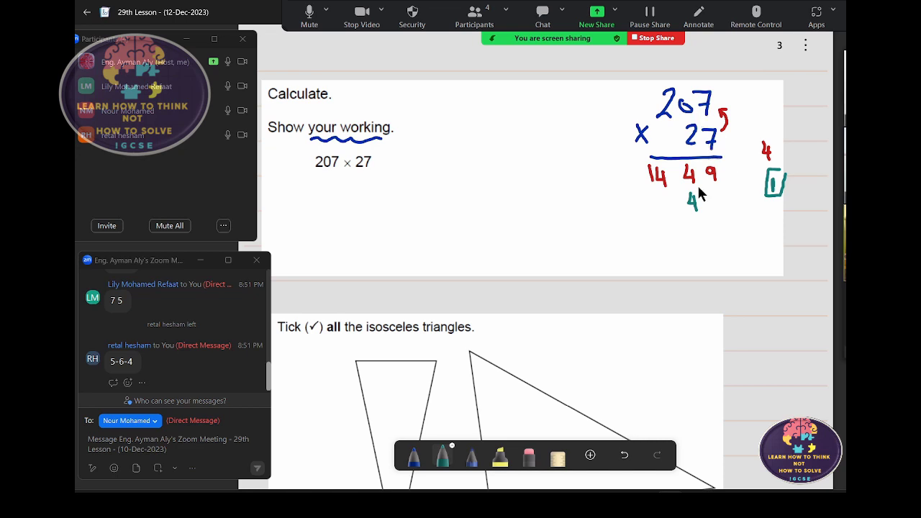
mouse_move(668, 200)
left_mouse_down()
mouse_move(669, 211)
mouse_move(654, 212)
mouse_move(710, 221)
left_mouse_up()
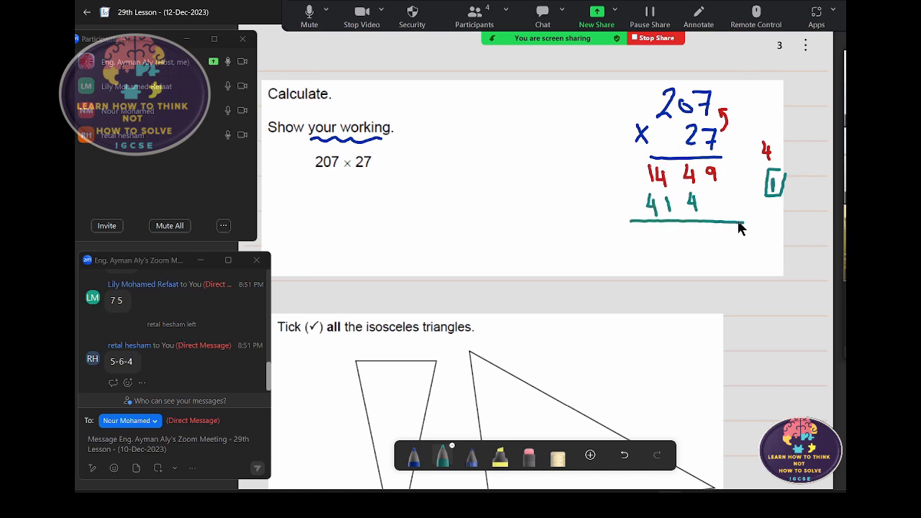
mouse_move(613, 192)
left_mouse_down()
mouse_move(625, 190)
mouse_move(619, 197)
left_mouse_up()
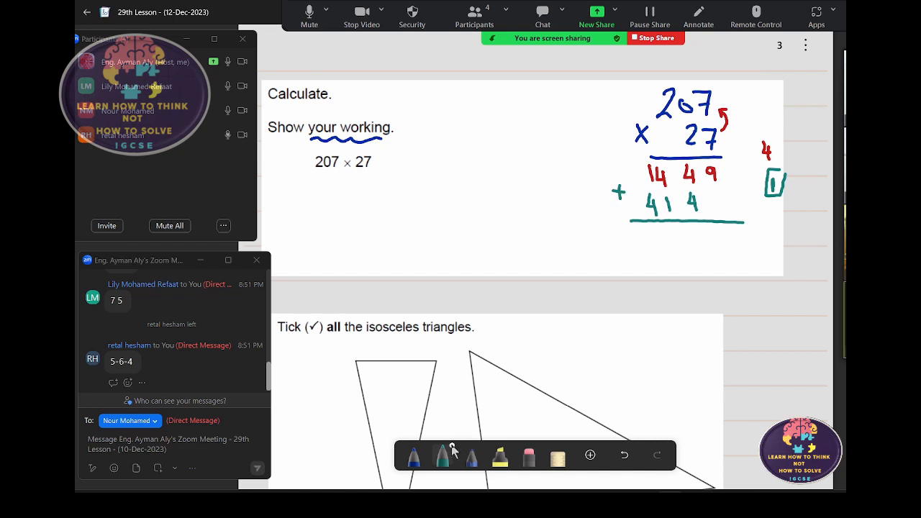
left_click(452, 446)
left_click(530, 400)
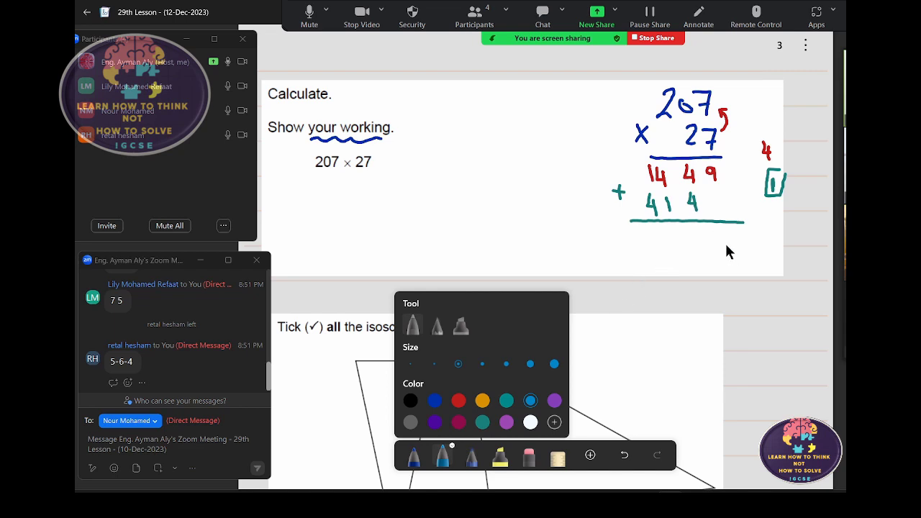
- Write the total 5589, add '= 5589' after 207 × 27, and draw order arrows beside 207
mouse_move(728, 233)
left_mouse_down()
mouse_move(726, 249)
mouse_move(699, 231)
mouse_move(651, 252)
left_mouse_up()
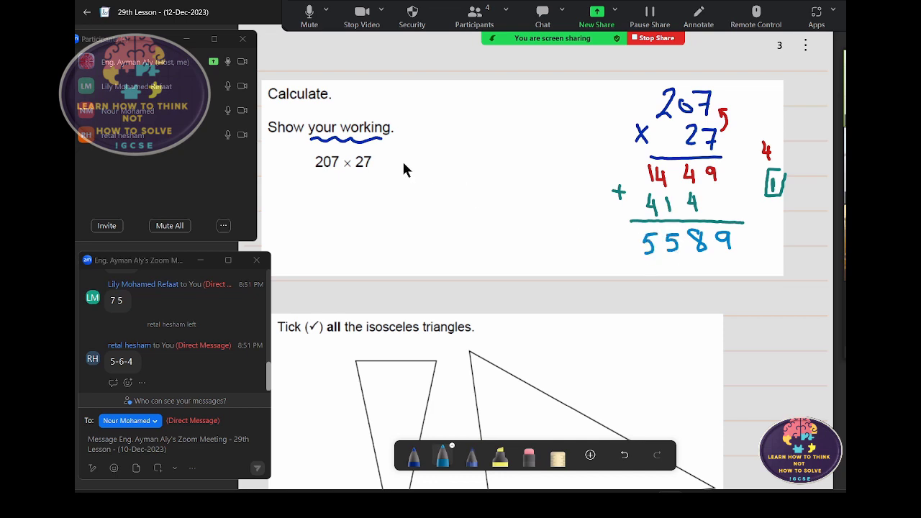
mouse_move(392, 172)
left_mouse_down()
mouse_move(450, 173)
mouse_move(475, 157)
mouse_move(492, 180)
left_mouse_up()
left_click(414, 456)
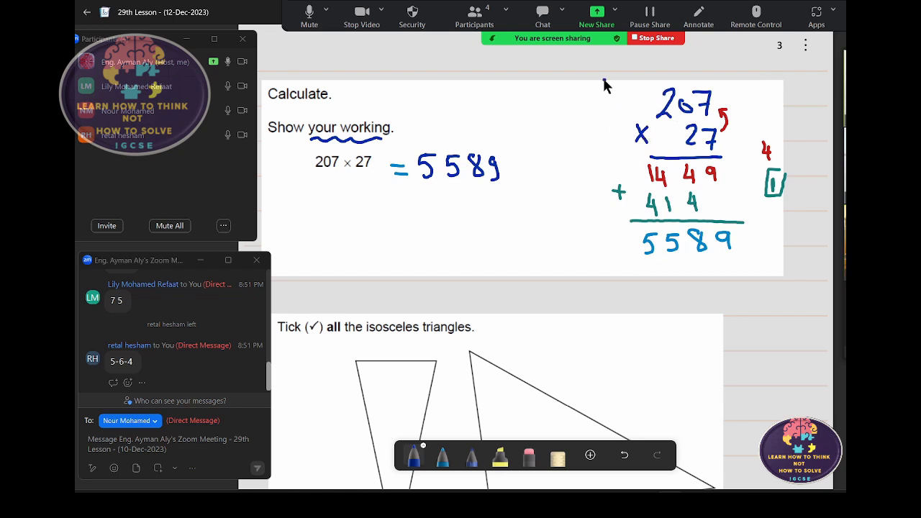
mouse_move(602, 80)
left_mouse_down()
mouse_move(632, 80)
mouse_move(592, 114)
mouse_move(628, 89)
mouse_move(604, 81)
left_mouse_up()
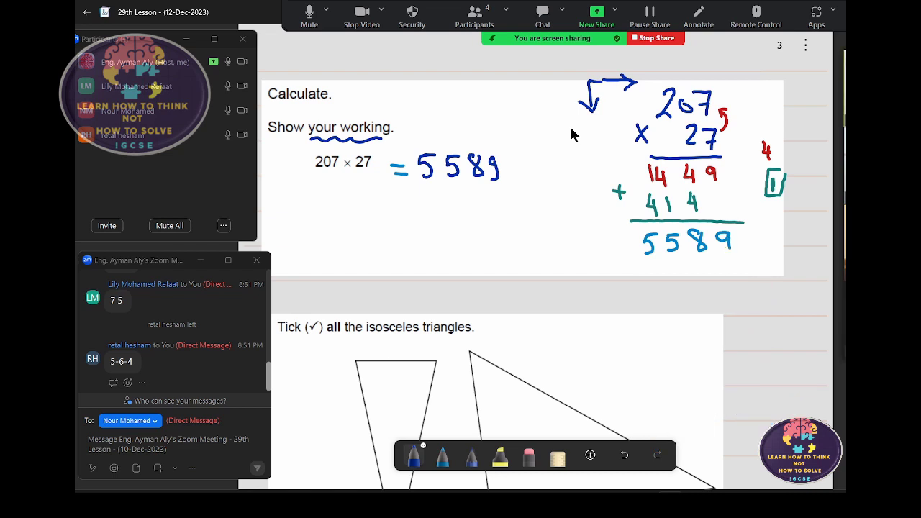
- Add a 0 after 414, then undo it with Ctrl+Z
scroll(628, 204, "down", 3)
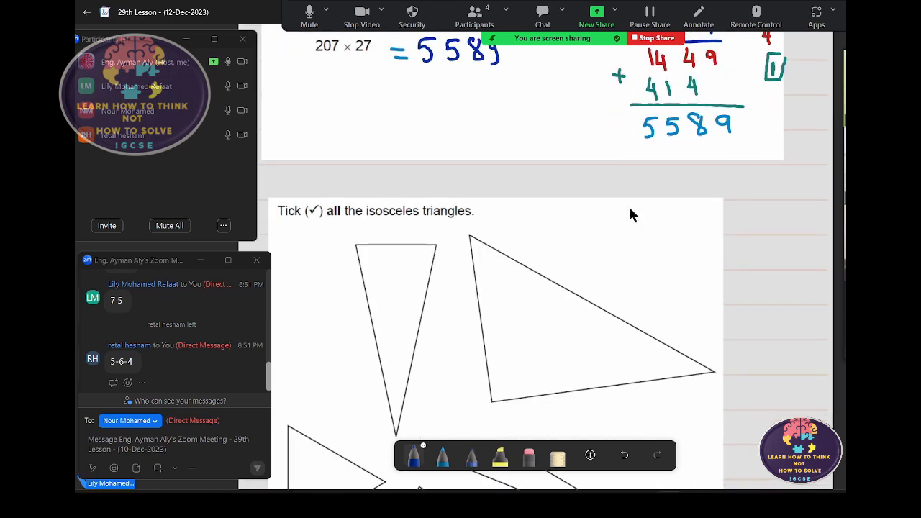
scroll(630, 214, "down", 3)
scroll(630, 213, "up", 6)
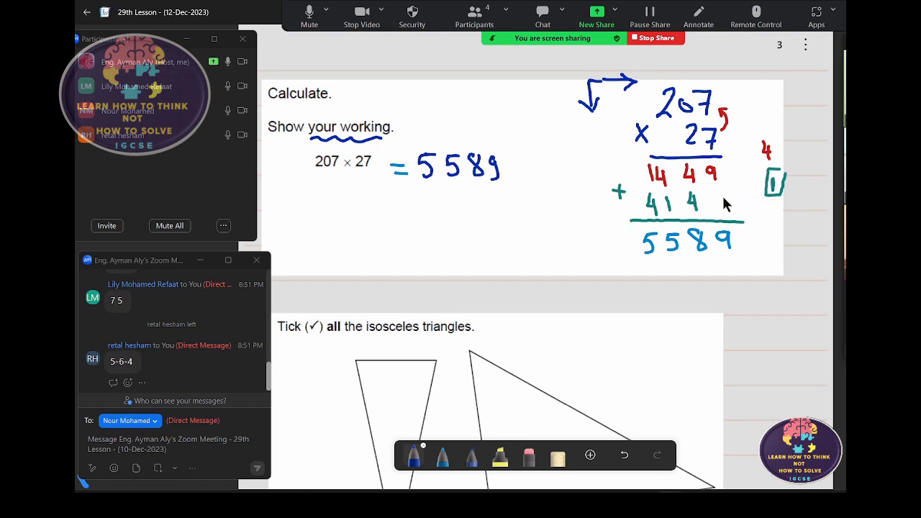
left_click_drag(717, 201, 715, 200)
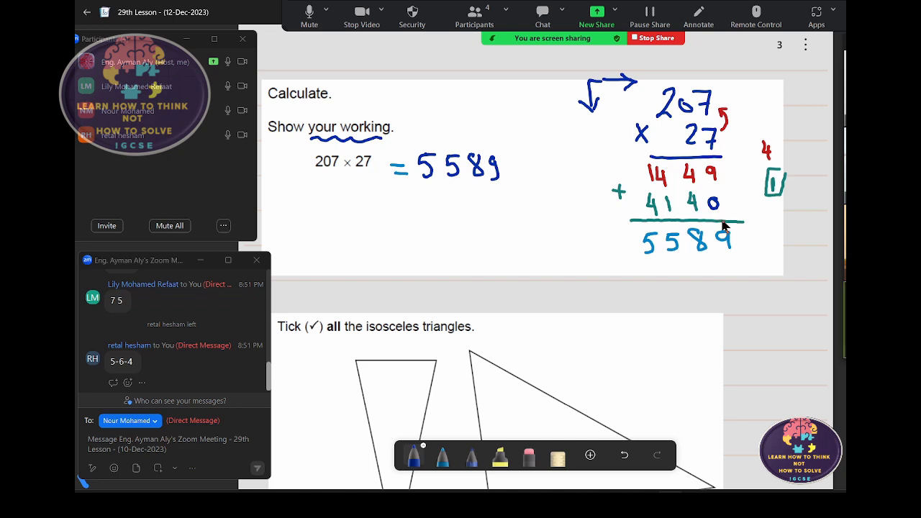
key("ctrl+z")
- Tick the tall thin triangle and large triangle B as isosceles, and label triangles B and C
scroll(650, 263, "down", 3)
scroll(664, 267, "down", 2)
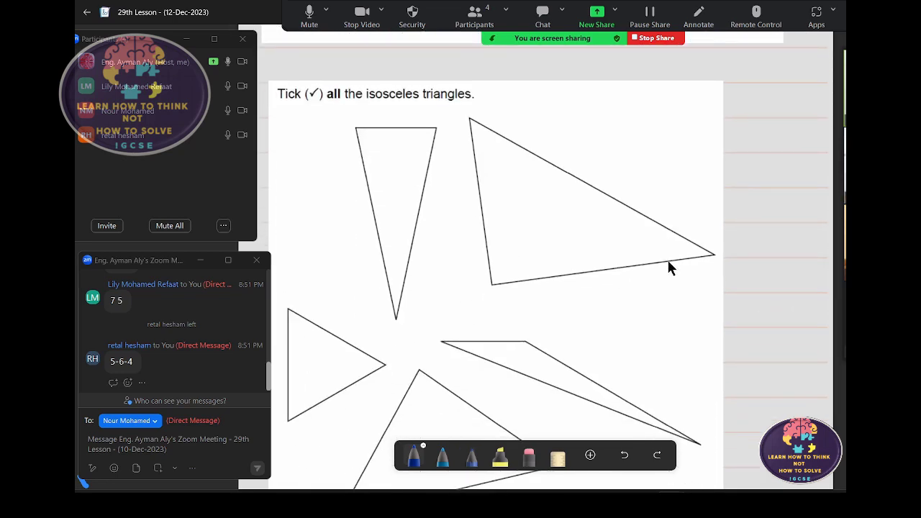
scroll(668, 262, "down", 2)
scroll(668, 262, "up", 2)
mouse_move(387, 213)
left_mouse_down()
mouse_move(410, 193)
mouse_move(424, 222)
mouse_move(368, 238)
left_mouse_up()
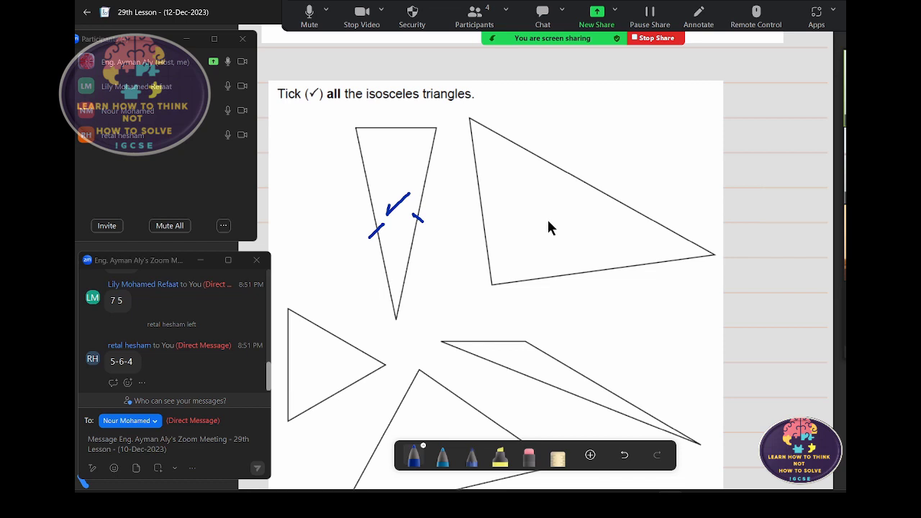
left_click_drag(607, 132, 607, 157)
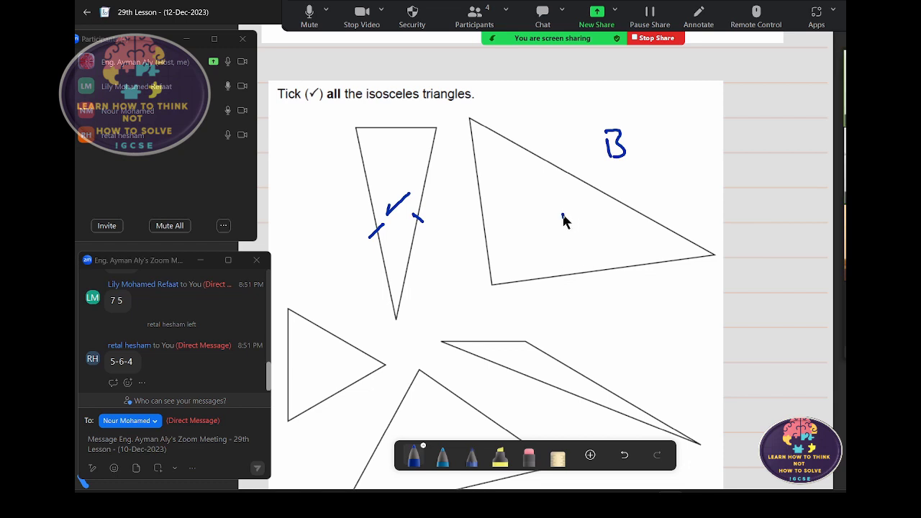
left_click_drag(559, 219, 598, 207)
scroll(669, 301, "down", 3)
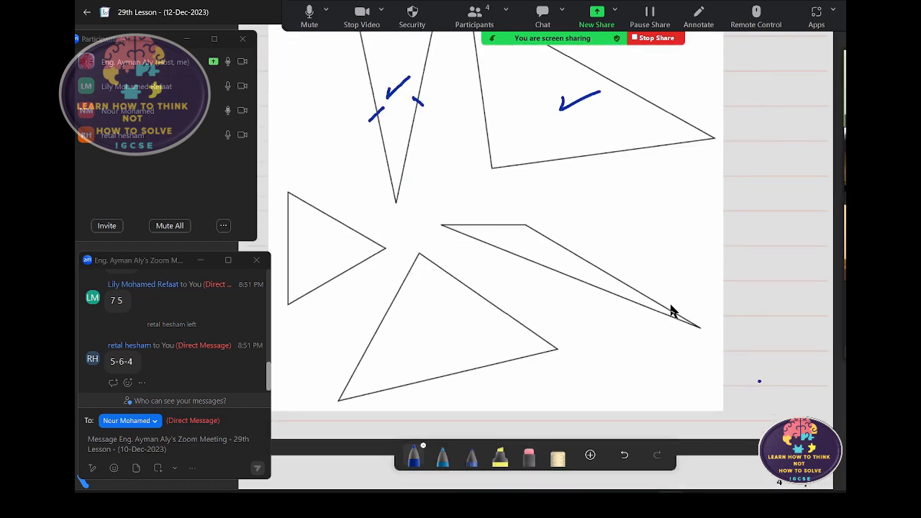
left_click_drag(624, 223, 623, 238)
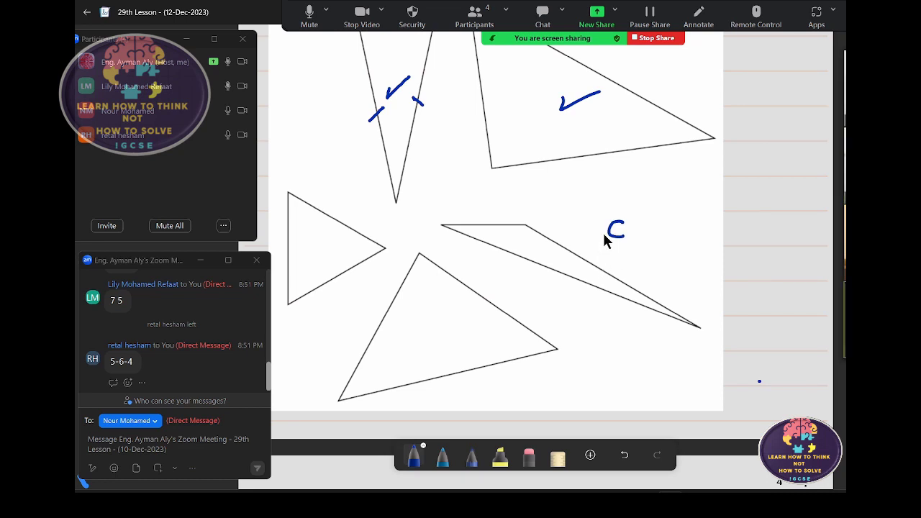
scroll(602, 231, "up", 1)
scroll(606, 241, "up", 2)
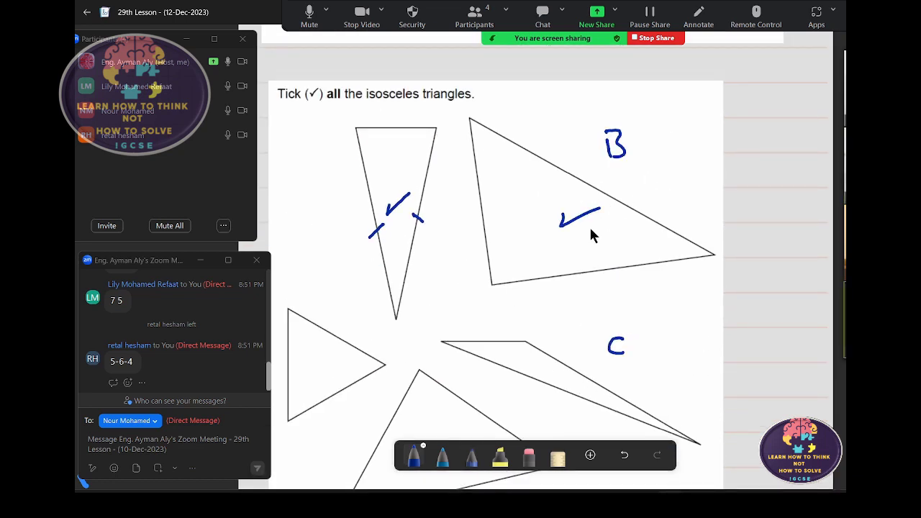
- Trace triangle B's base and left side, then label D and cross out C and D
left_click_drag(490, 285, 718, 252)
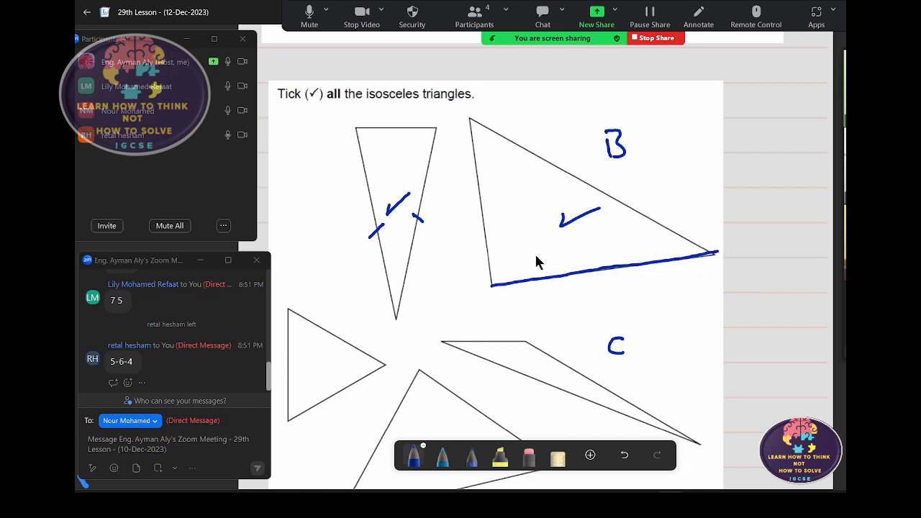
left_click_drag(492, 285, 471, 112)
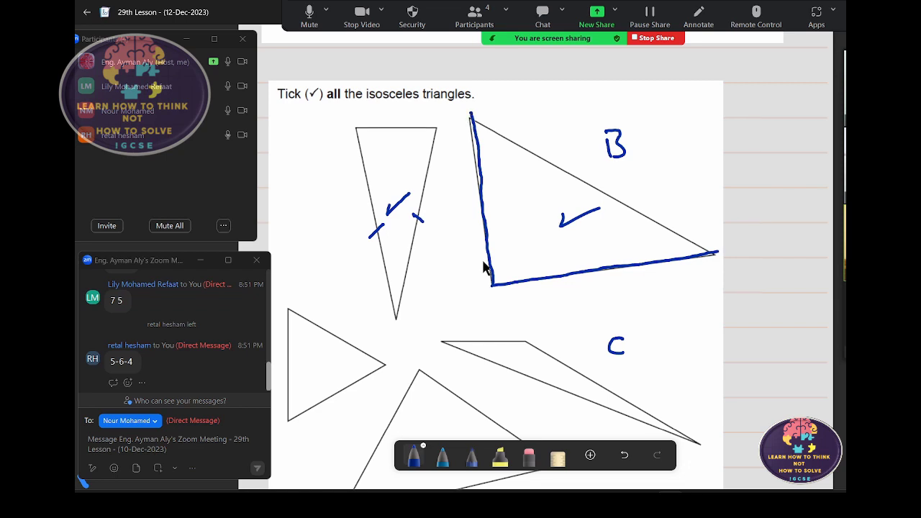
scroll(678, 326, "down", 3)
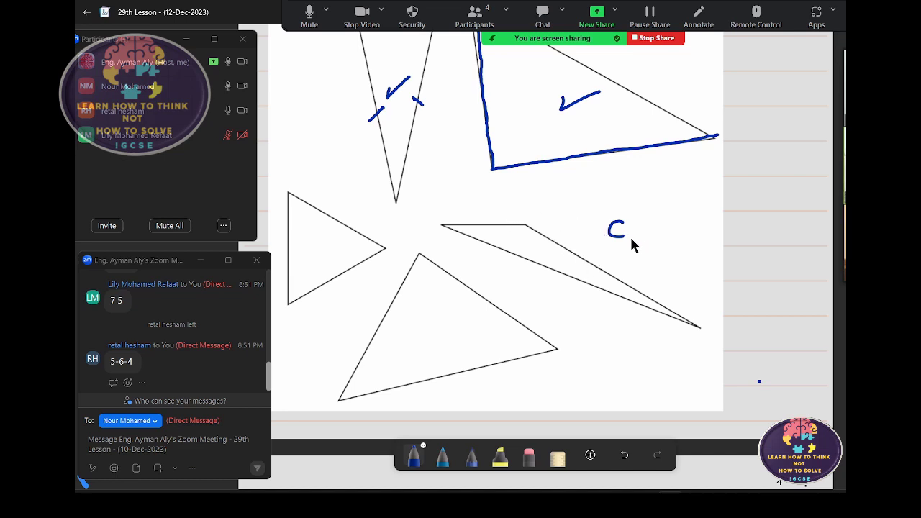
mouse_move(622, 249)
left_mouse_down()
mouse_move(630, 263)
mouse_move(620, 262)
left_mouse_up()
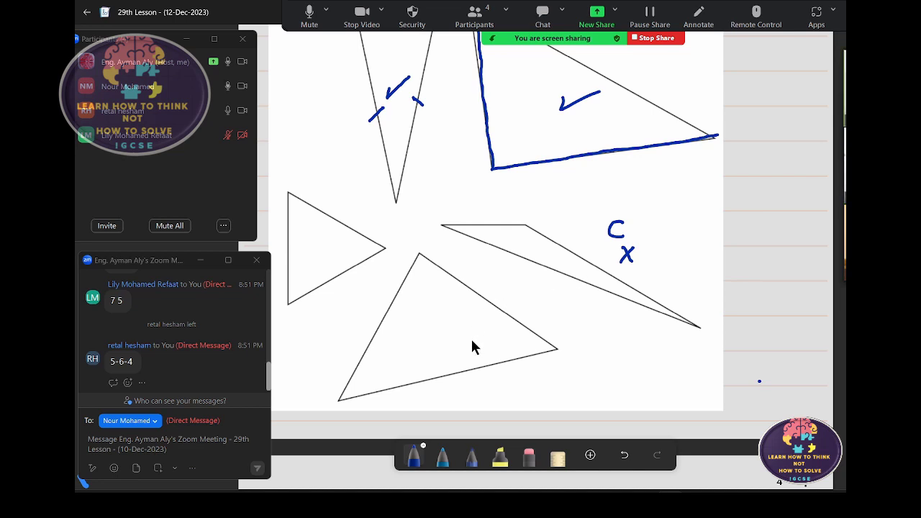
left_click_drag(430, 340, 432, 352)
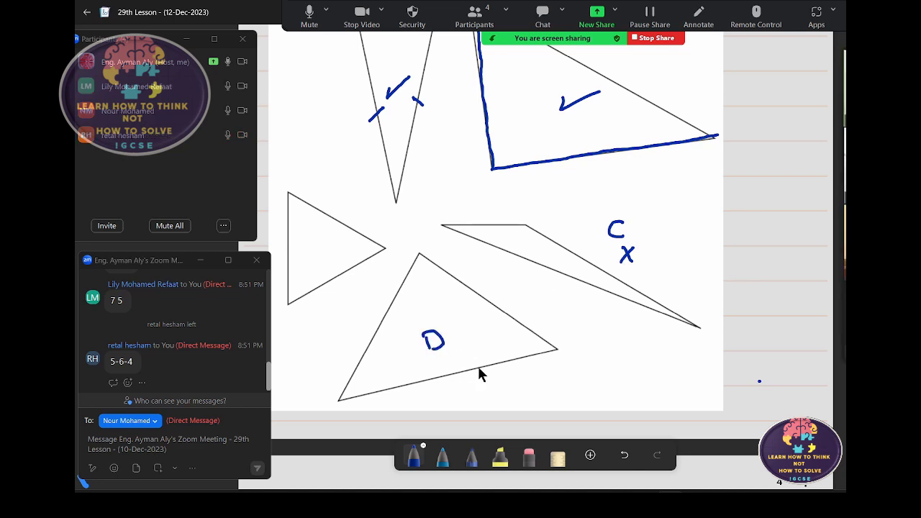
mouse_move(477, 340)
left_mouse_down()
mouse_move(469, 350)
mouse_move(479, 353)
left_mouse_up()
- Label triangle E with a cross beside it and label the tall narrow triangle A
mouse_move(311, 234)
left_mouse_down()
mouse_move(313, 256)
mouse_move(309, 245)
left_mouse_up()
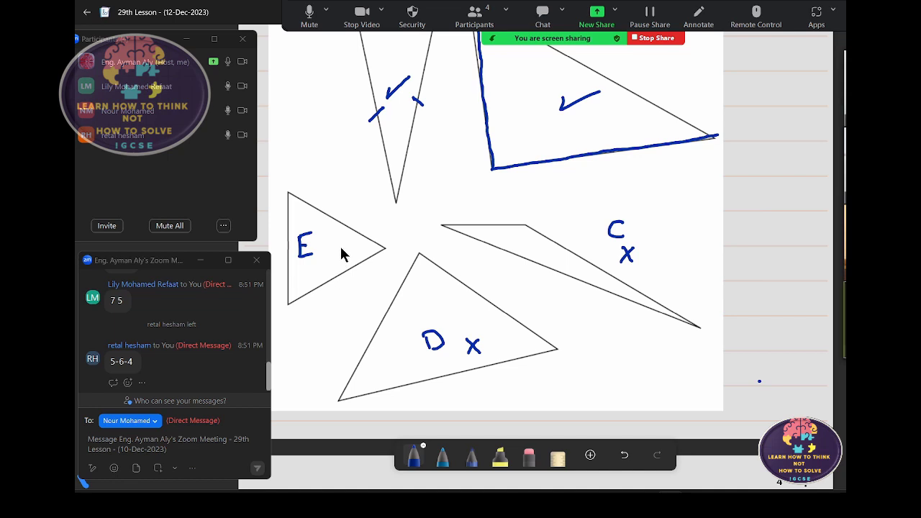
mouse_move(342, 246)
left_mouse_down()
mouse_move(331, 262)
mouse_move(343, 261)
left_mouse_up()
scroll(708, 321, "up", 3)
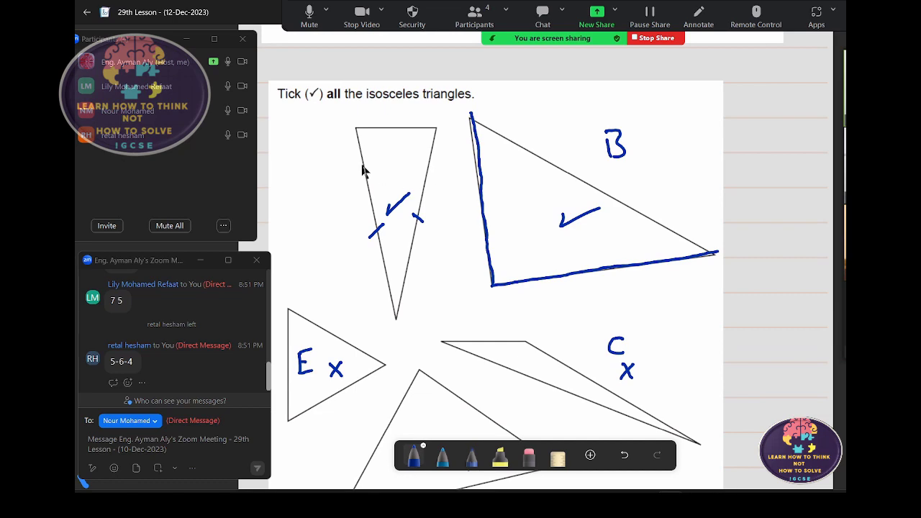
left_click_drag(380, 125, 393, 115)
- Scroll down to the question on collinear points A(3, 7), B and C(7, 3)
scroll(584, 319, "down", 3)
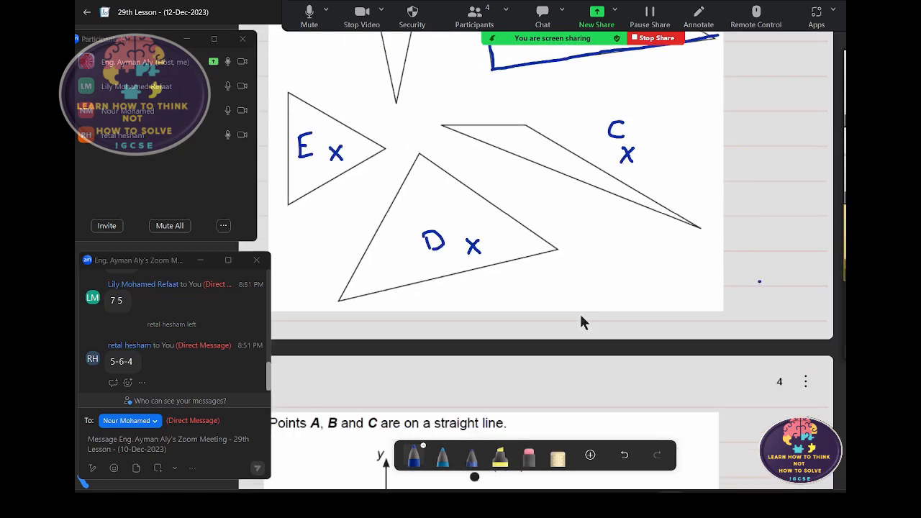
scroll(580, 317, "down", 4)
scroll(580, 316, "down", 1)
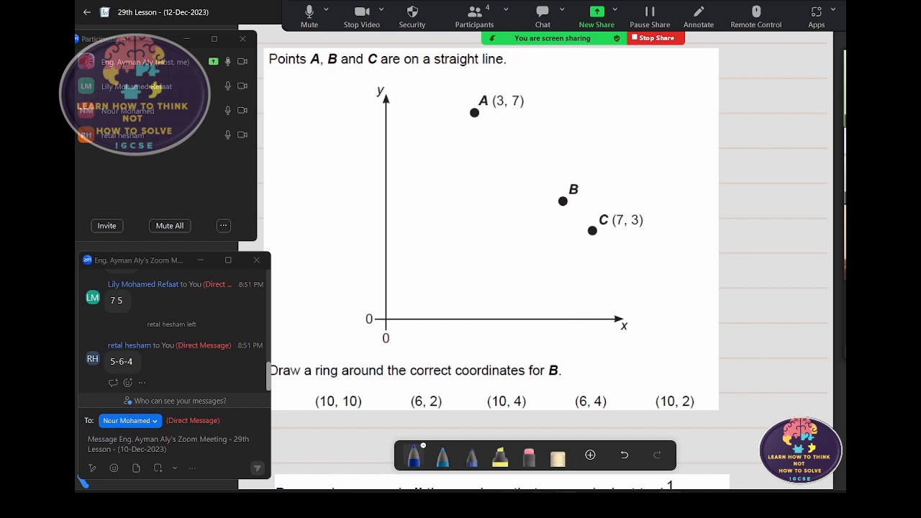
- Align the ruler through A, B and C and draw a straight line through them
left_click(558, 459)
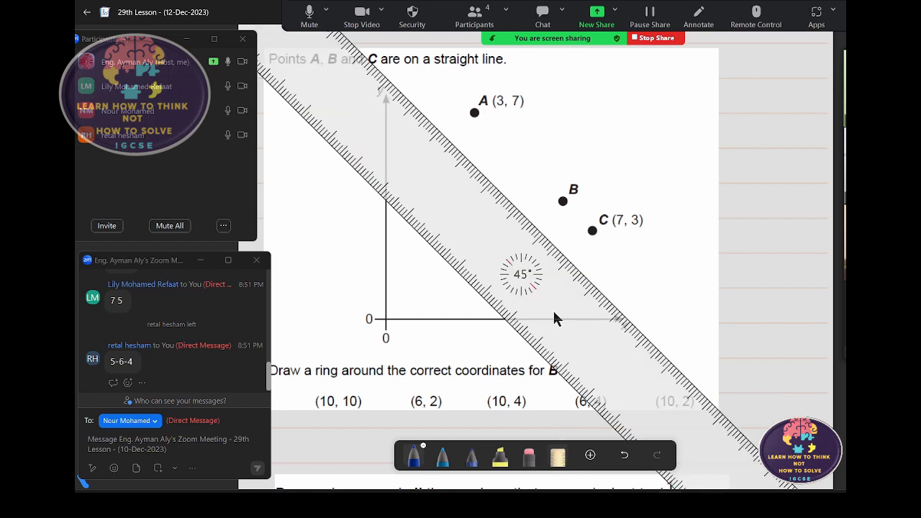
left_click_drag(554, 318, 575, 279)
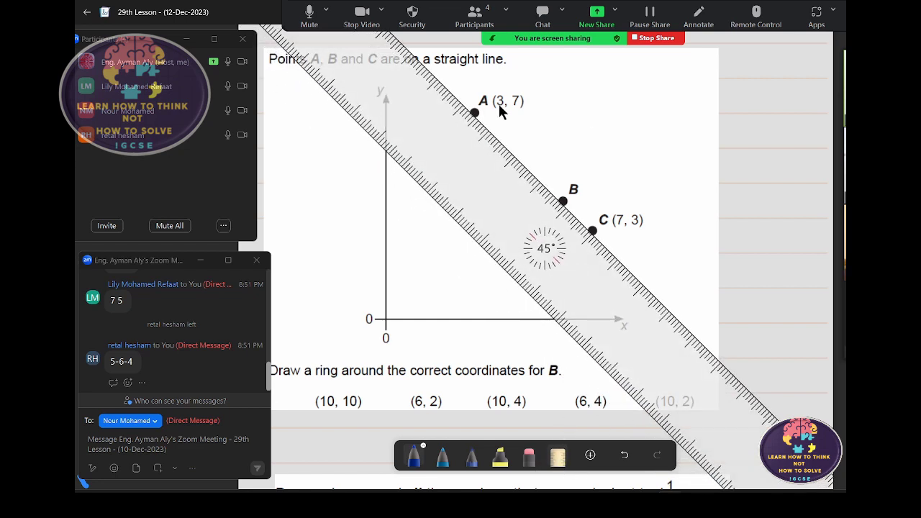
left_click_drag(474, 113, 586, 239)
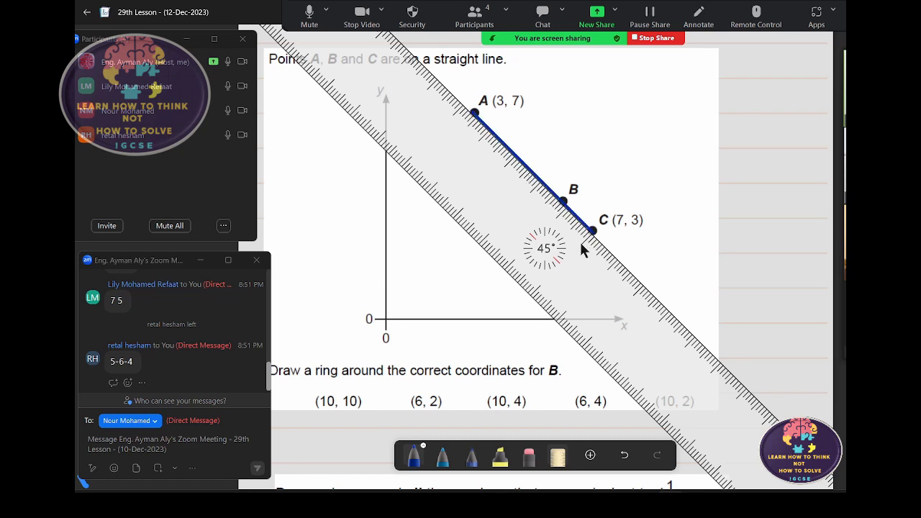
- Draw vertical guide lines from C and A down to the x-axis
scroll(633, 291, "down", 2)
scroll(633, 292, "down", 2)
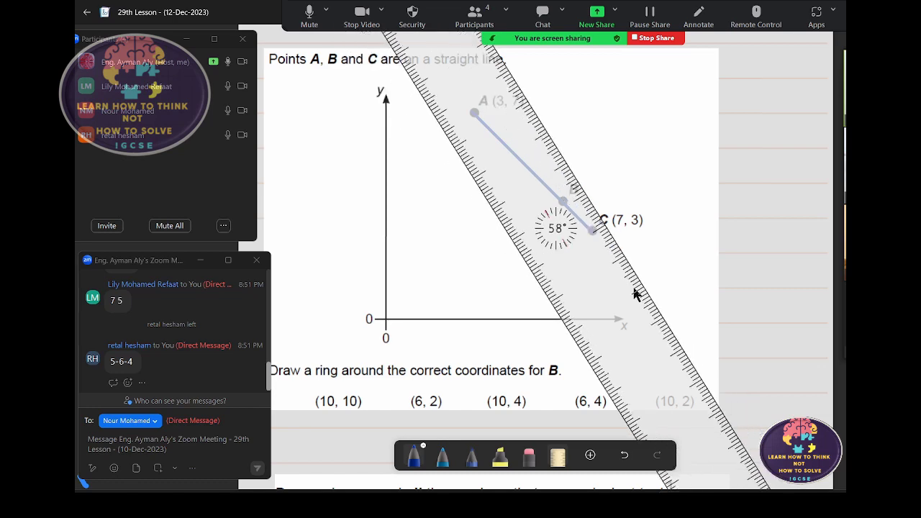
scroll(633, 291, "down", 3)
scroll(633, 291, "down", 4)
scroll(634, 293, "down", 2)
scroll(635, 293, "down", 2)
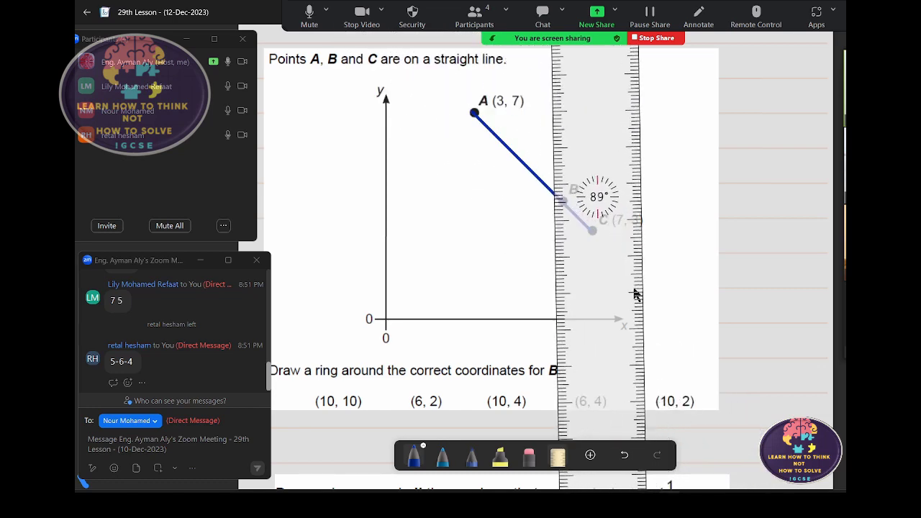
scroll(634, 293, "down", 1)
mouse_move(634, 292)
left_mouse_down()
mouse_move(576, 297)
mouse_move(564, 308)
left_mouse_up()
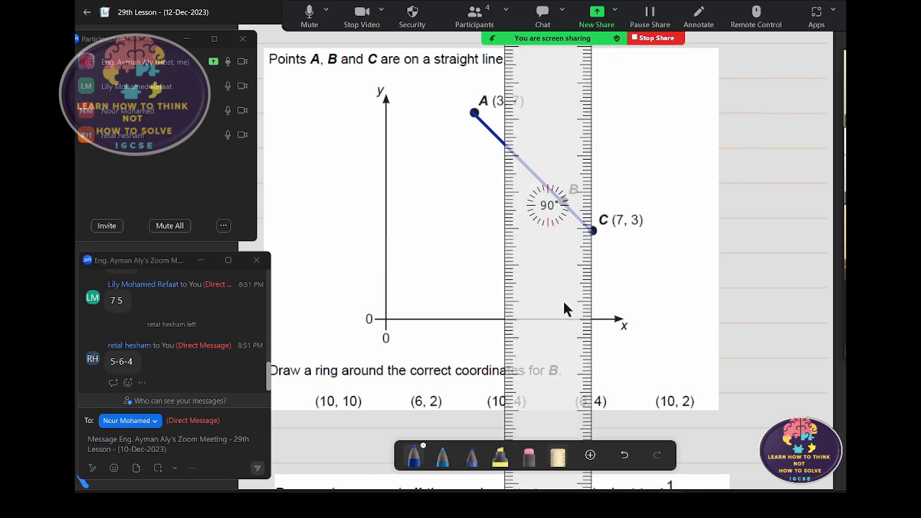
left_click_drag(592, 240, 589, 327)
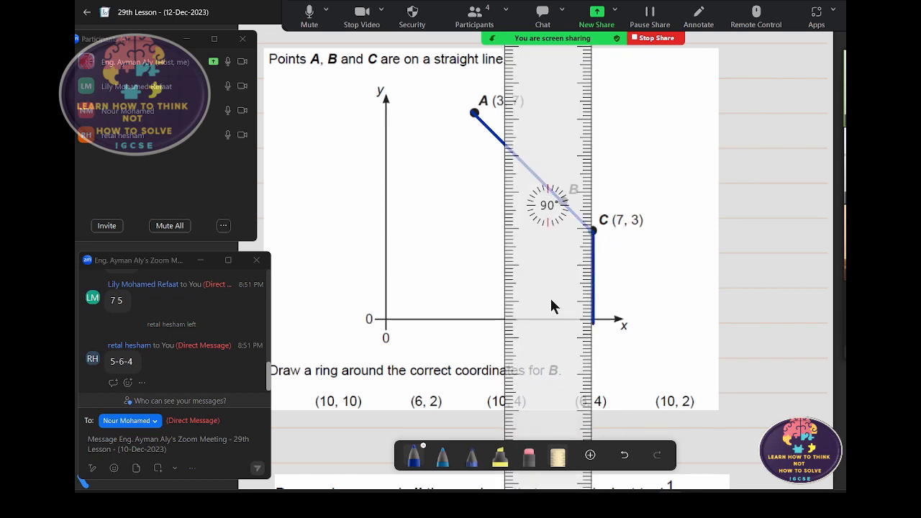
left_click_drag(551, 305, 436, 290)
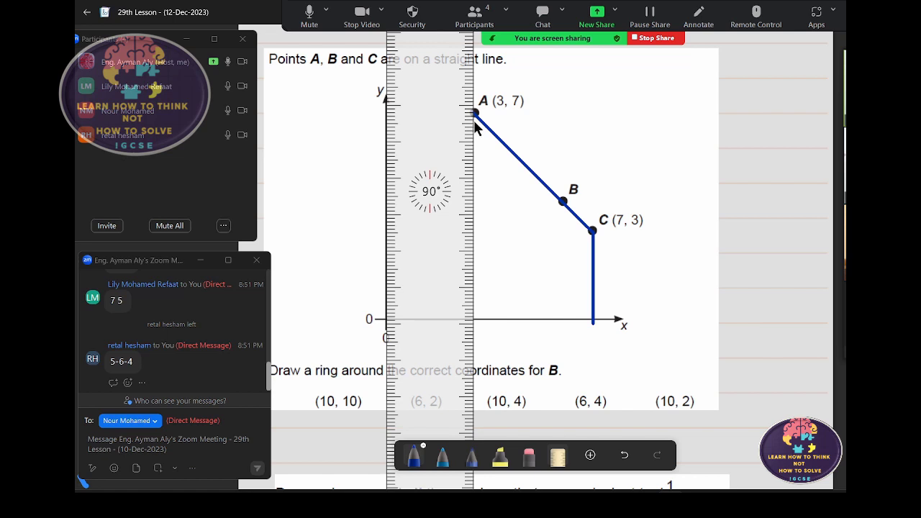
left_click_drag(475, 113, 477, 199)
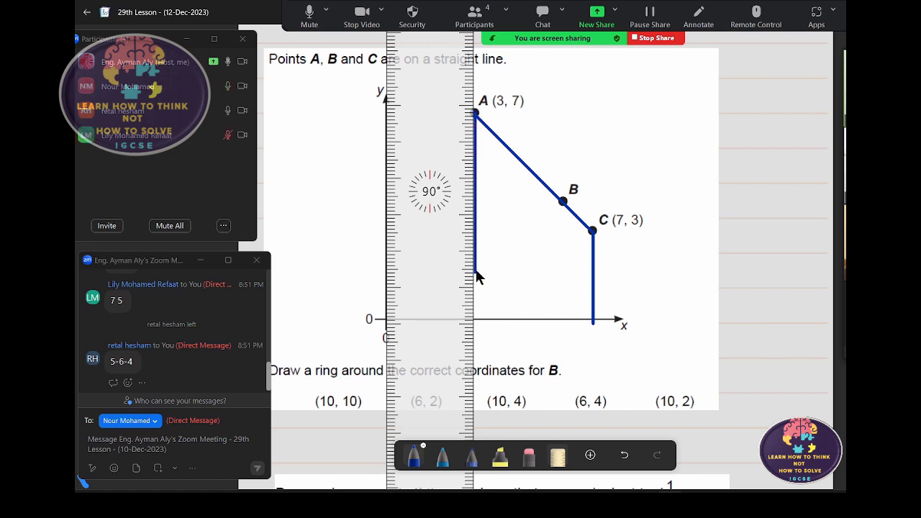
left_click_drag(481, 306, 477, 310)
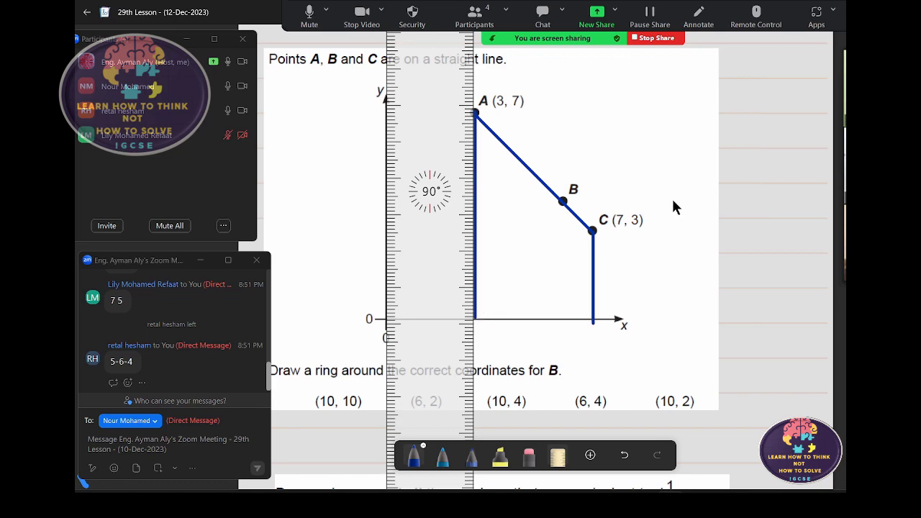
scroll(427, 242, "down", 5)
- Draw a horizontal guide line from the y-axis across to point C
scroll(428, 243, "down", 5)
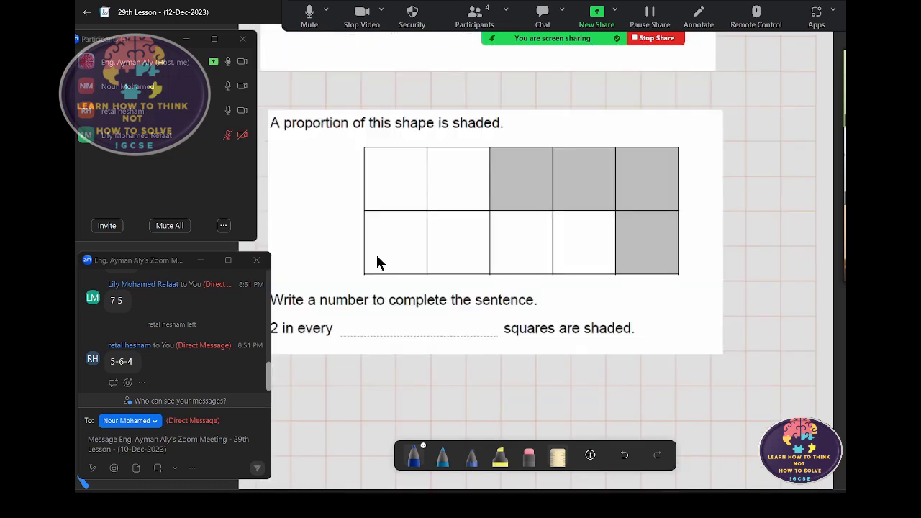
scroll(374, 261, "up", 5)
scroll(431, 232, "up", 3)
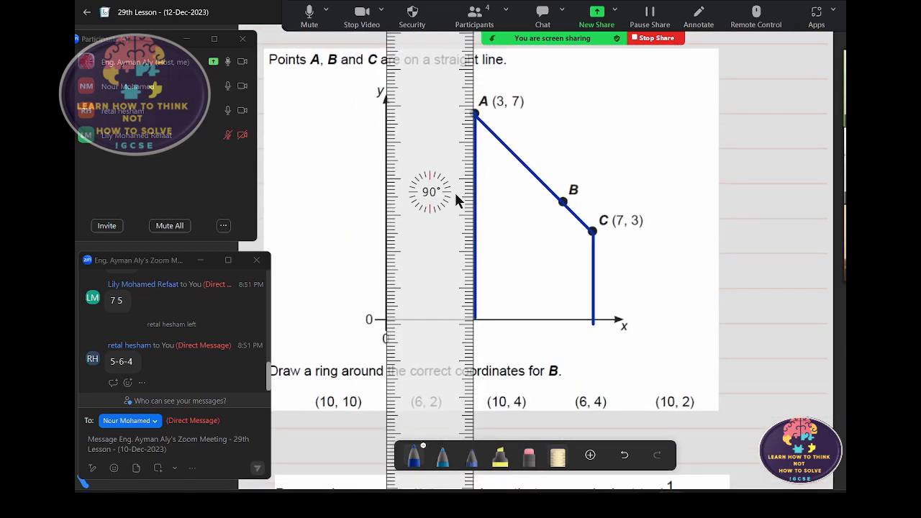
scroll(453, 206, "down", 5)
scroll(434, 212, "down", 10)
scroll(438, 220, "down", 15)
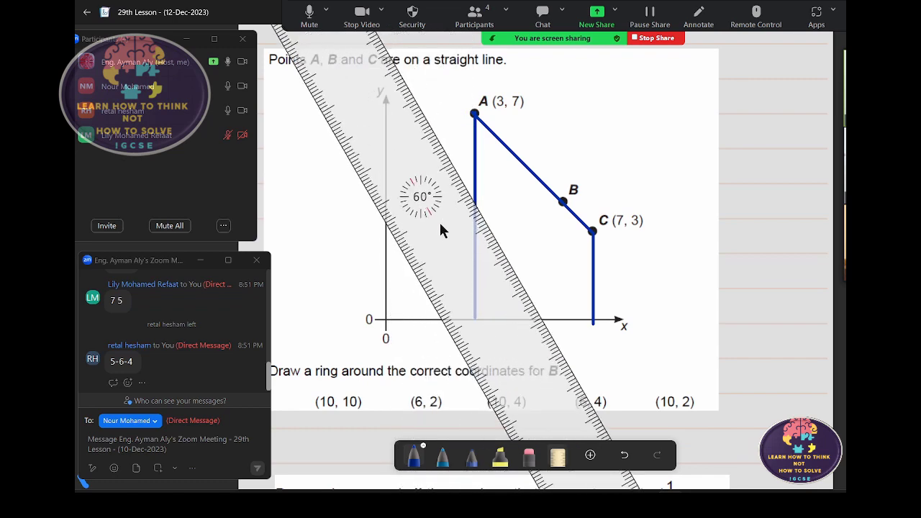
scroll(443, 229, "down", 12)
scroll(461, 234, "down", 15)
scroll(467, 236, "down", 5)
scroll(490, 226, "down", 14)
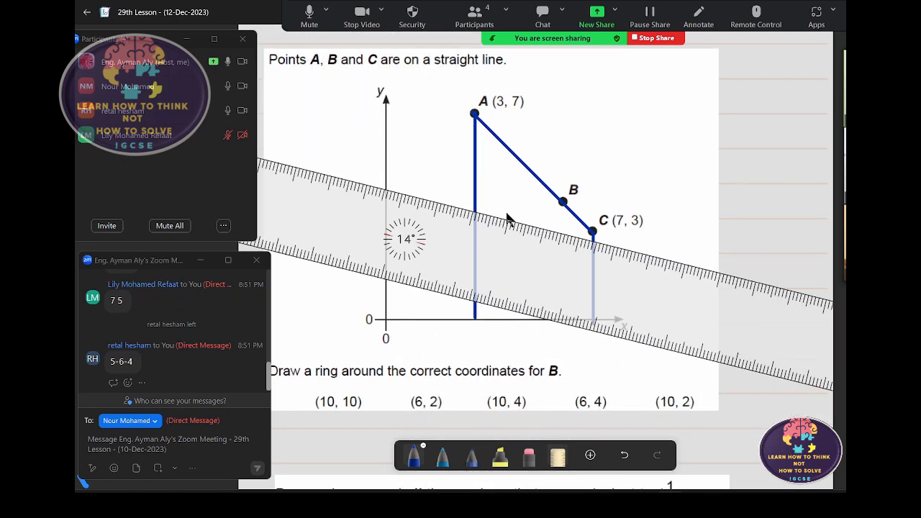
scroll(507, 220, "down", 3)
scroll(496, 205, "down", 1)
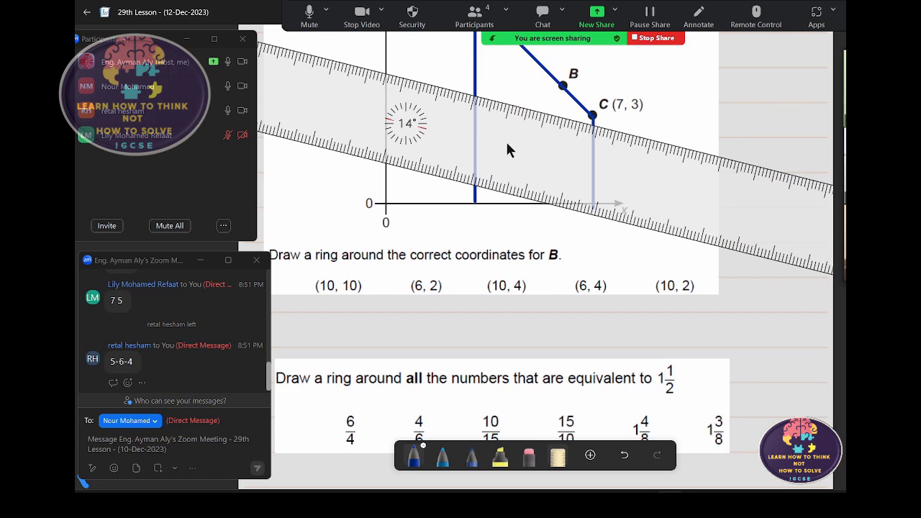
scroll(508, 148, "down", 4)
scroll(526, 137, "down", 5)
scroll(526, 137, "down", 2)
scroll(526, 136, "down", 1)
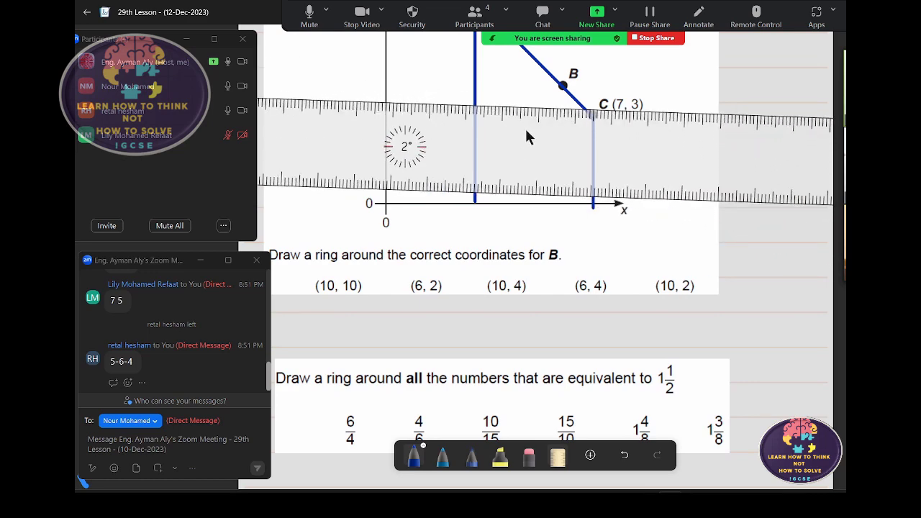
scroll(526, 137, "down", 1)
scroll(536, 146, "down", 1)
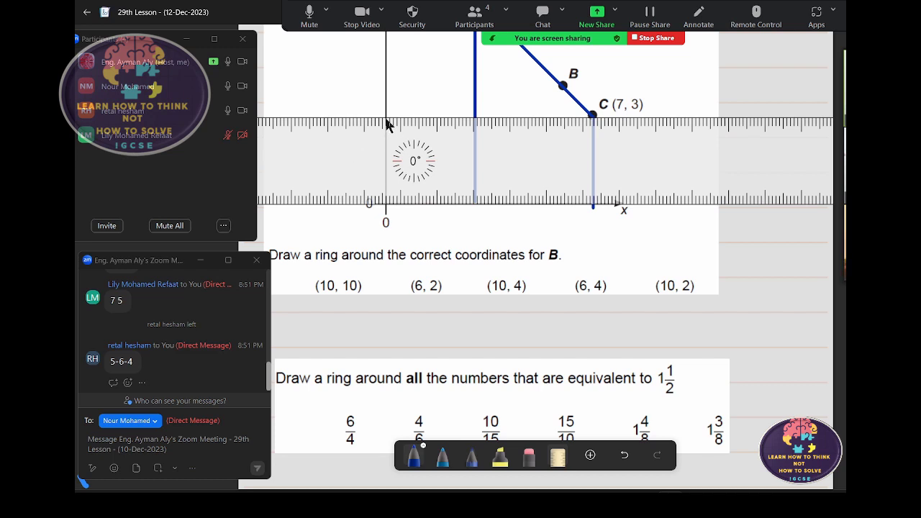
left_click_drag(385, 121, 590, 124)
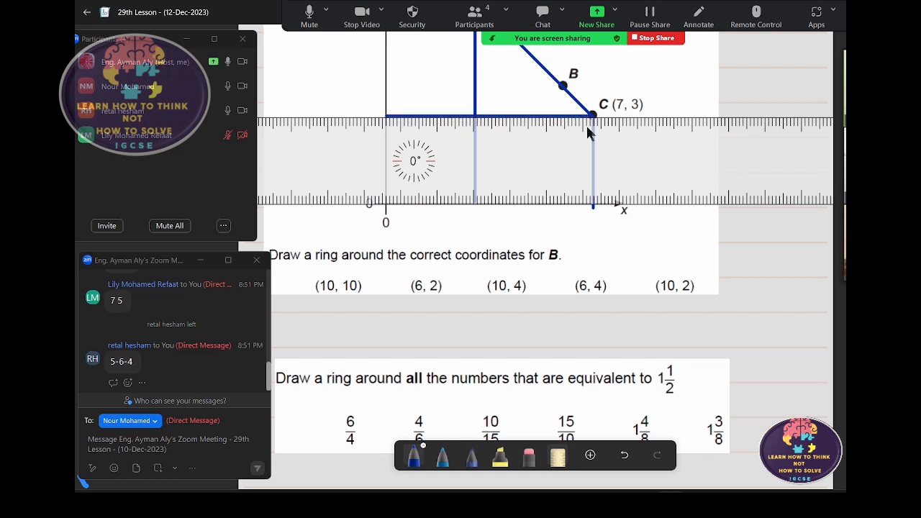
- Draw B's horizontal guide line to the y-axis, then level the ruler with point A
left_click_drag(565, 124, 565, 99)
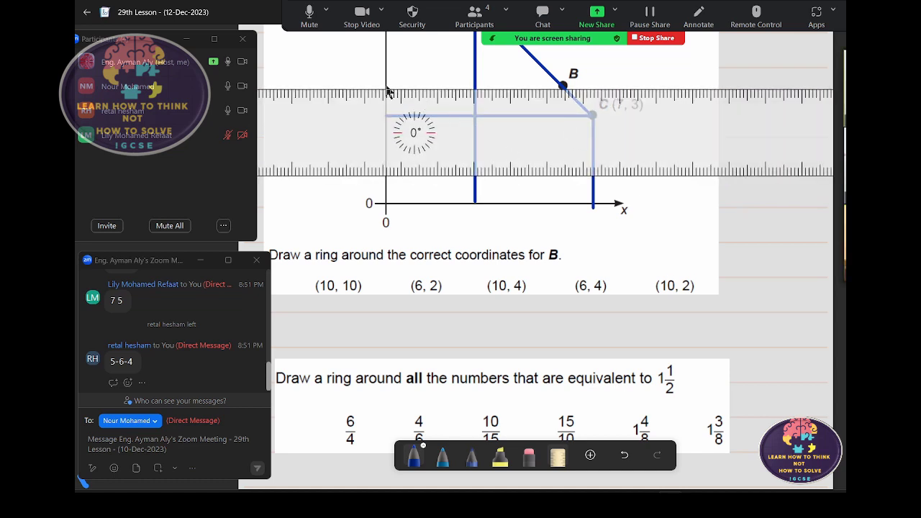
left_click_drag(386, 88, 566, 89)
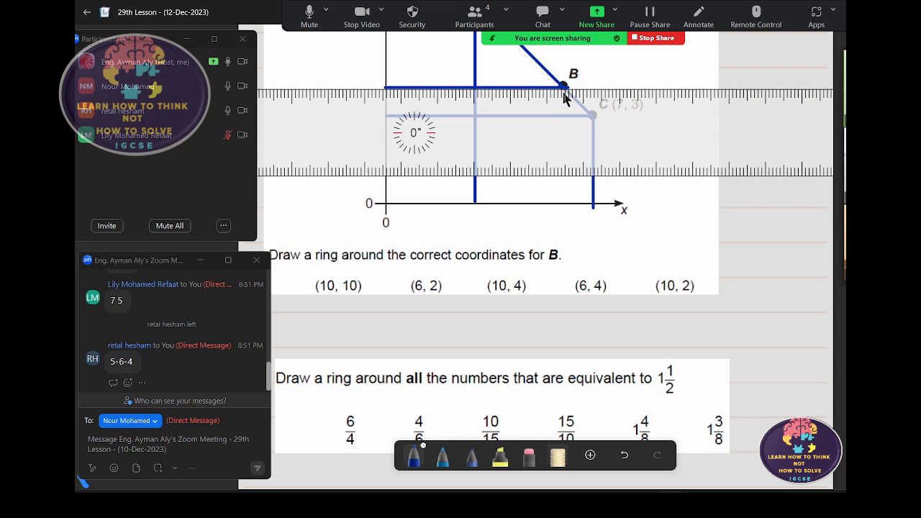
scroll(586, 127, "down", 1)
scroll(589, 127, "up", 1)
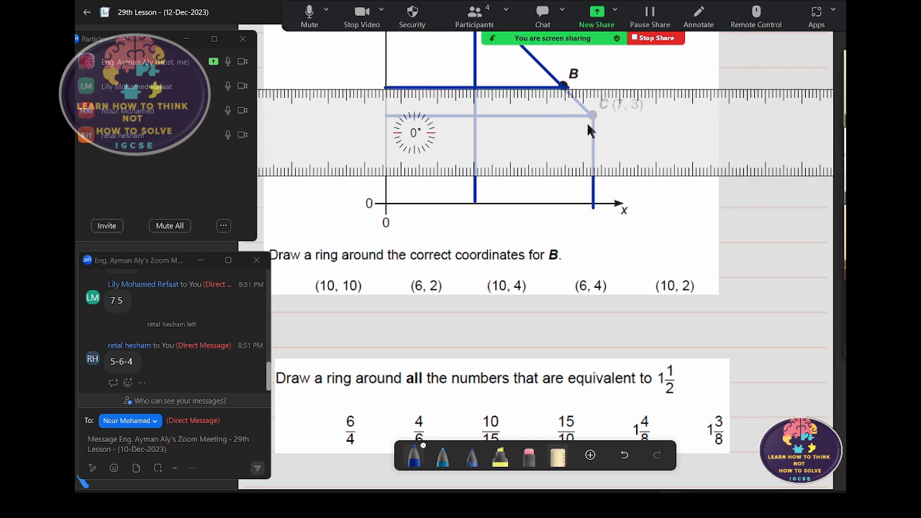
scroll(598, 242, "up", 3)
left_click_drag(586, 239, 572, 154)
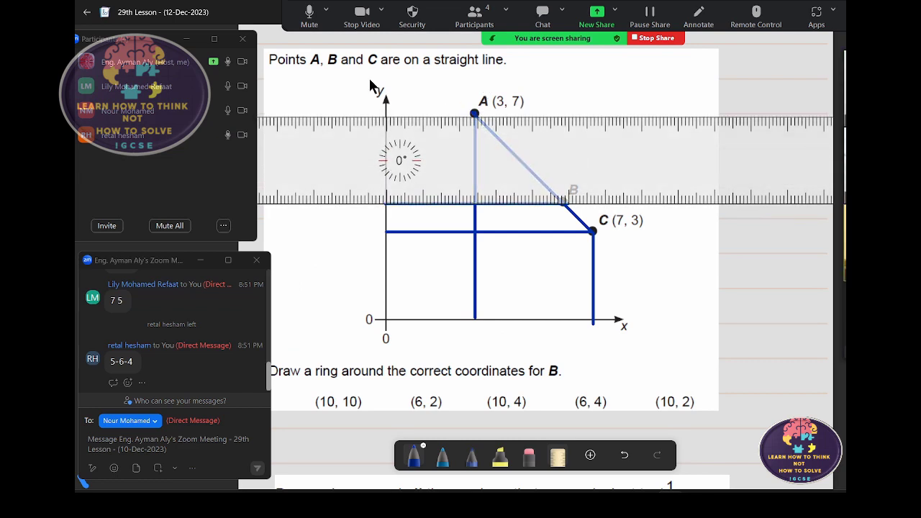
- Join A to the y-axis and add arrowheads where the A, B and C guide lines meet the axes
left_click_drag(386, 115, 476, 115)
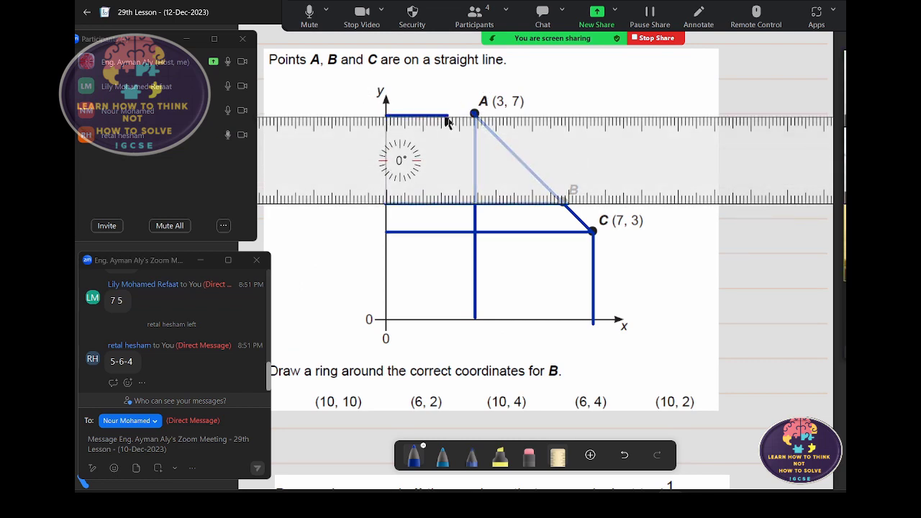
left_click(557, 458)
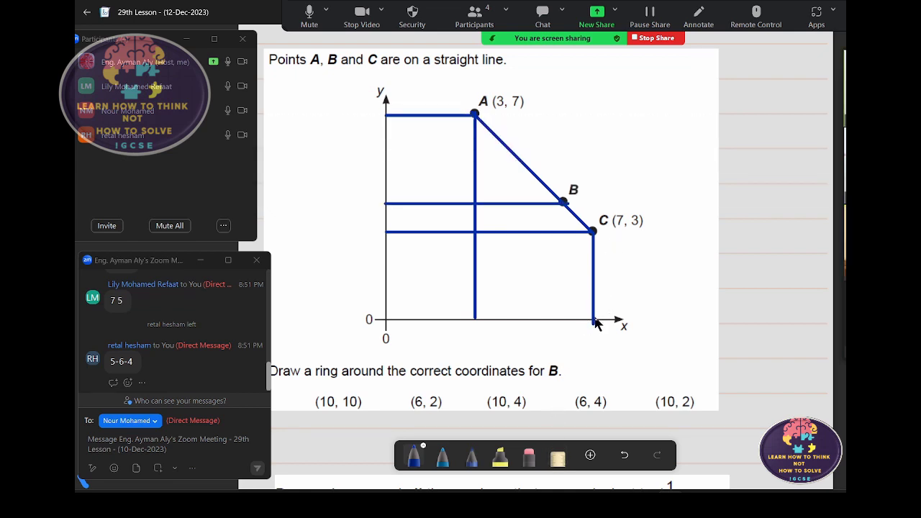
left_click_drag(588, 310, 599, 310)
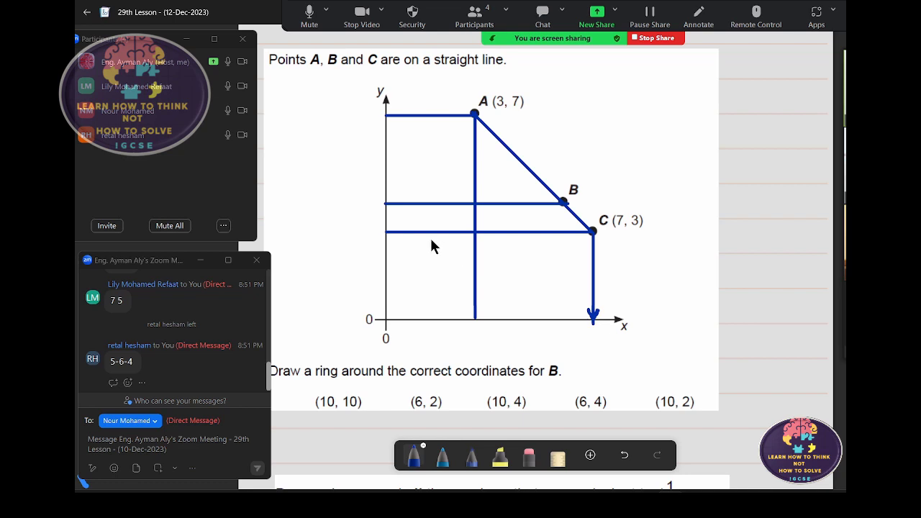
left_click_drag(395, 227, 394, 236)
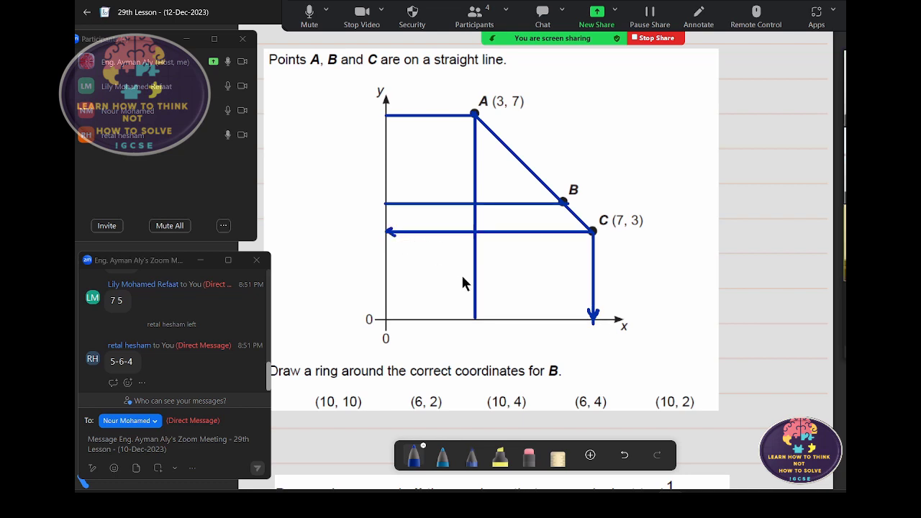
left_click_drag(470, 306, 481, 305)
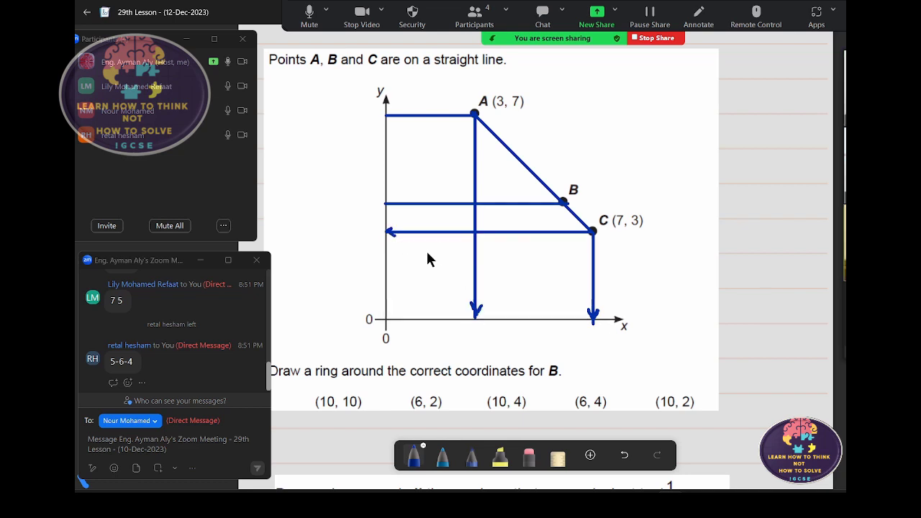
left_click_drag(391, 205, 395, 211)
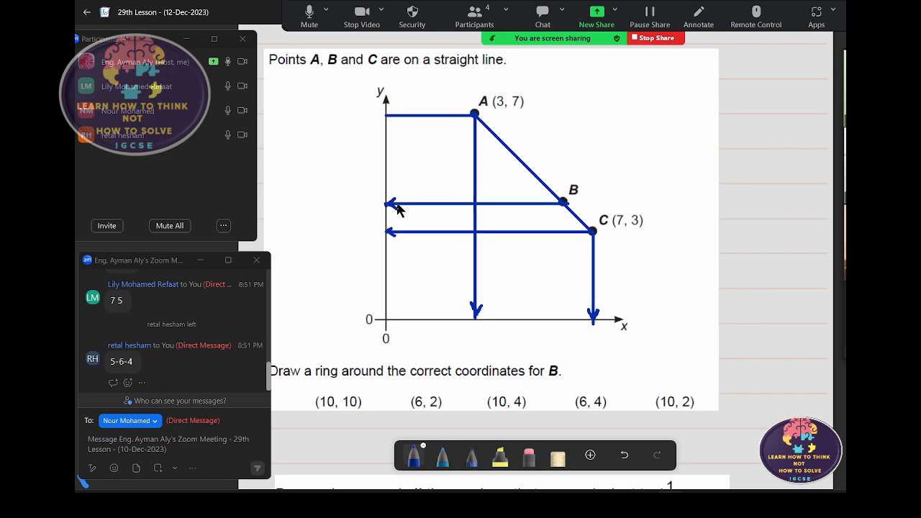
left_click_drag(393, 109, 392, 118)
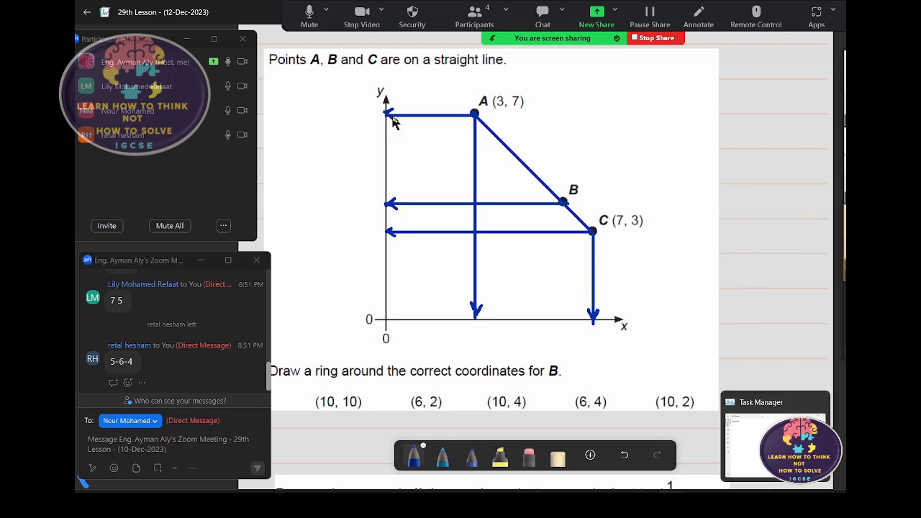
- Bring the ruler back and stand it upright at 90°
left_click(559, 459)
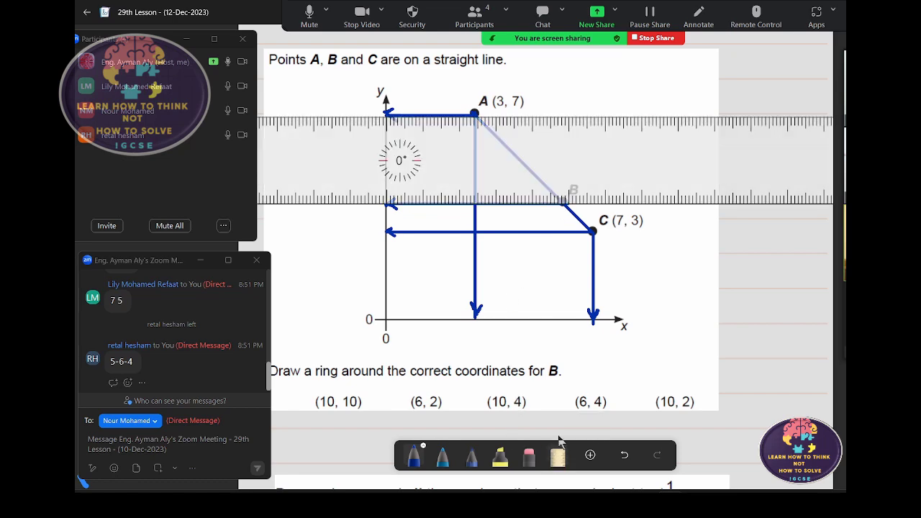
scroll(572, 146, "up", 3)
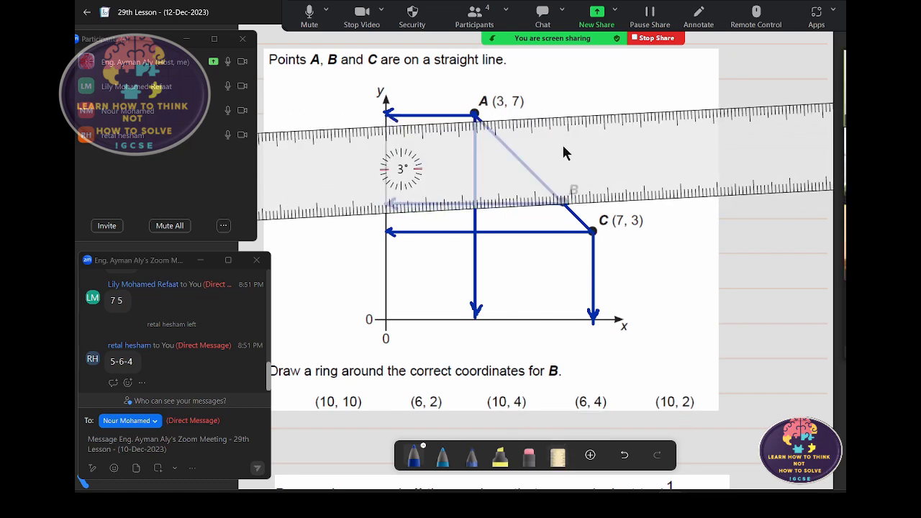
scroll(597, 151, "up", 3)
scroll(630, 158, "up", 4)
scroll(318, 199, "up", 4)
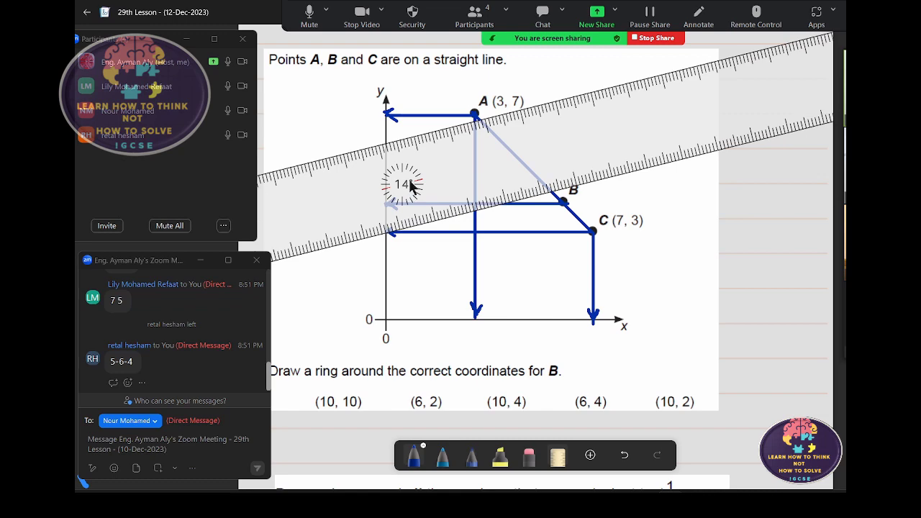
scroll(408, 185, "up", 10)
scroll(408, 185, "up", 10)
scroll(407, 185, "up", 12)
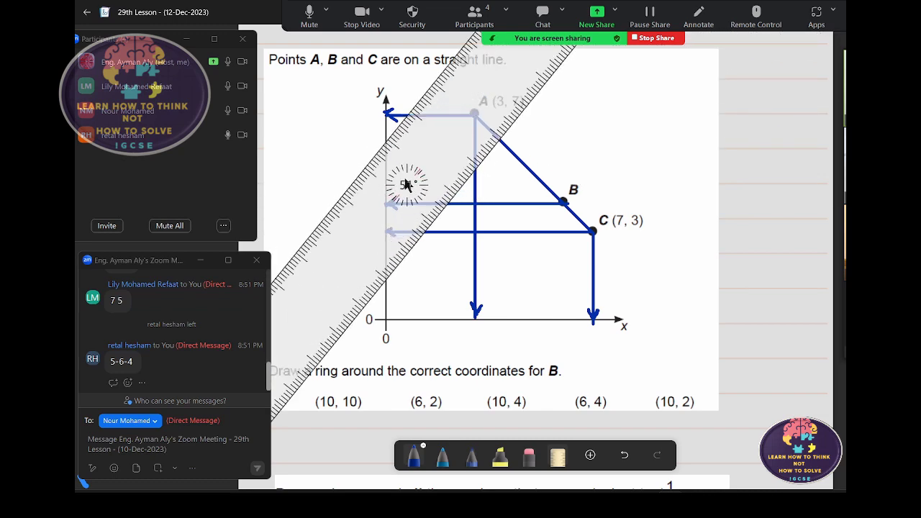
scroll(407, 187, "up", 10)
scroll(405, 186, "up", 14)
scroll(405, 194, "up", 11)
scroll(406, 196, "up", 4)
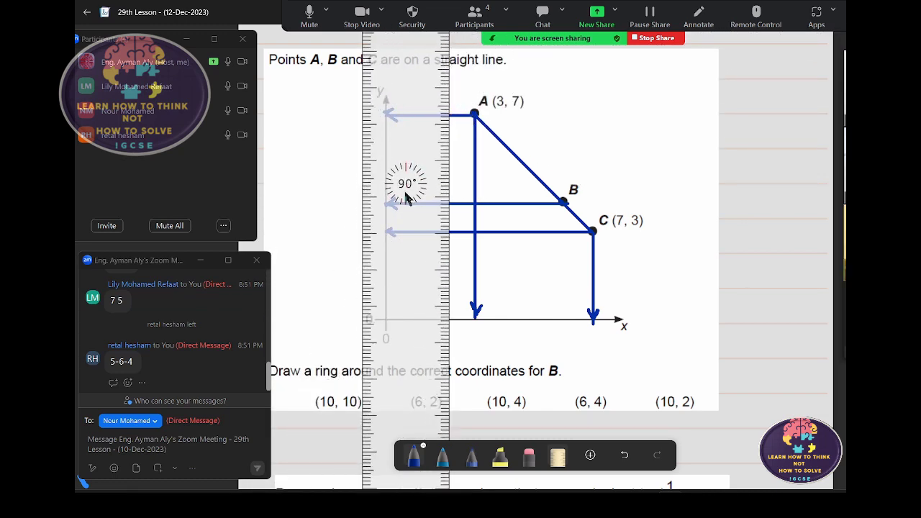
scroll(405, 198, "down", 1)
scroll(406, 198, "up", 1)
left_click_drag(481, 220, 553, 261)
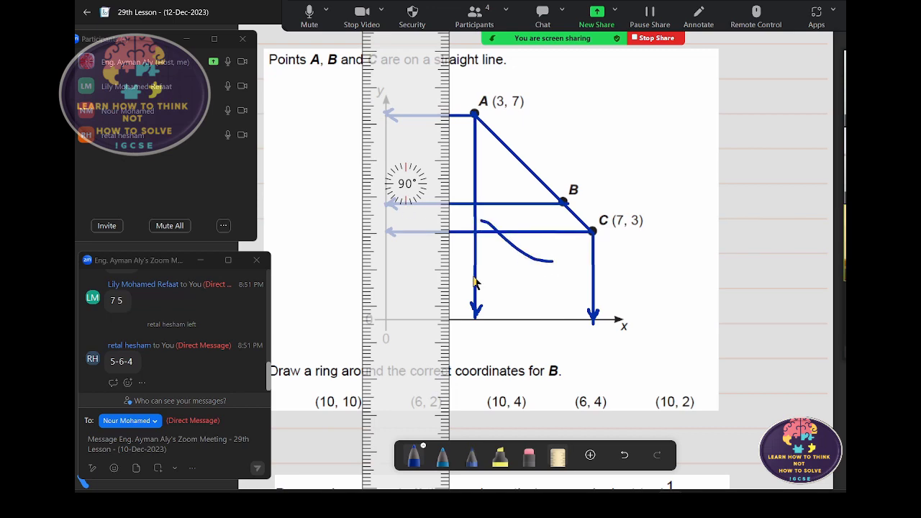
- Draw B's vertical guide line to the x-axis with an arrowhead
left_click_drag(415, 264, 526, 295)
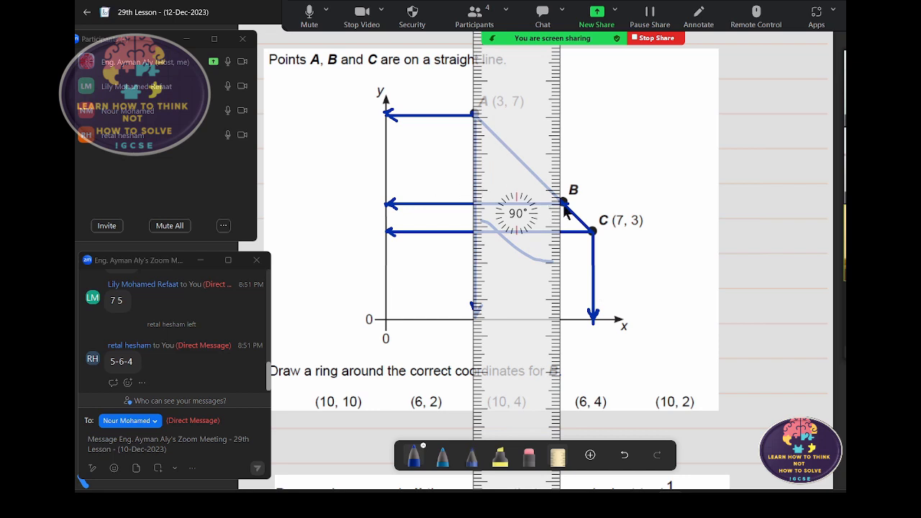
left_click_drag(562, 204, 549, 320)
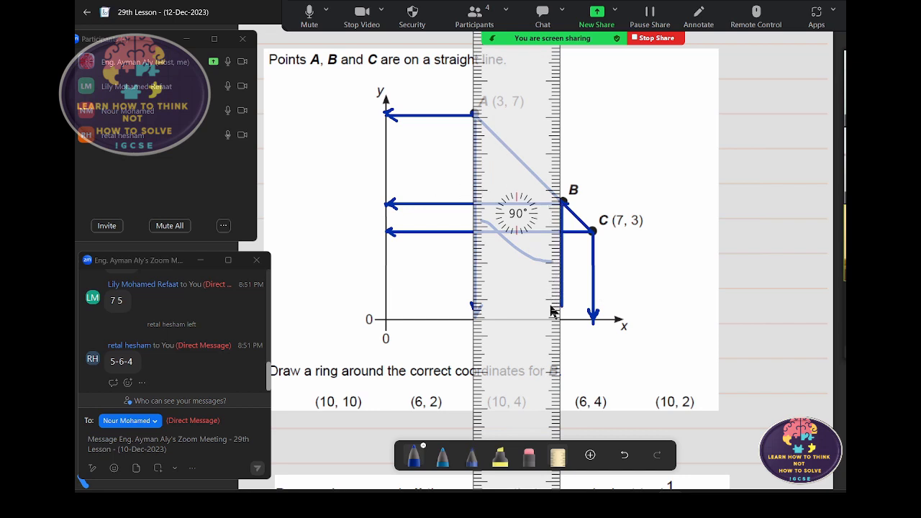
left_click(556, 457)
mouse_move(556, 309)
left_mouse_down()
mouse_move(561, 319)
mouse_move(567, 309)
left_mouse_up()
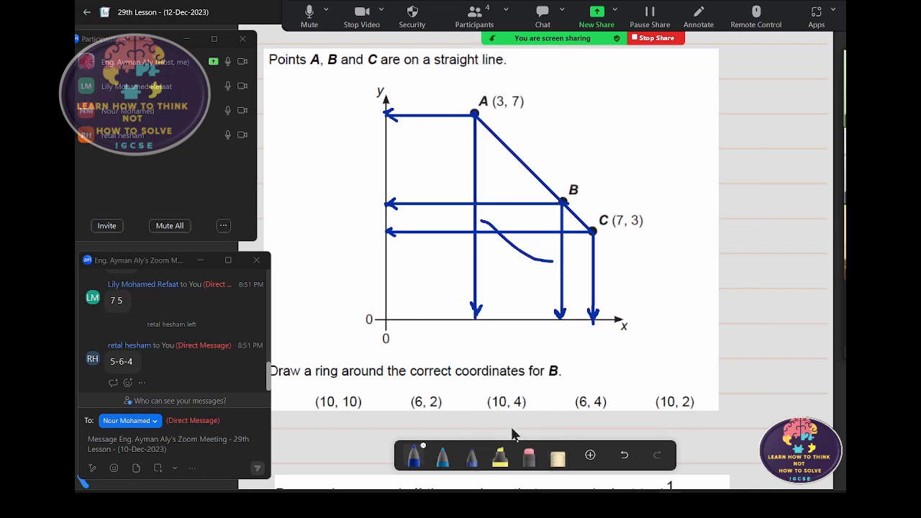
- Erase the stray curved stroke, mute a participant, and return to the blue pen
left_click(528, 457)
left_click(530, 261)
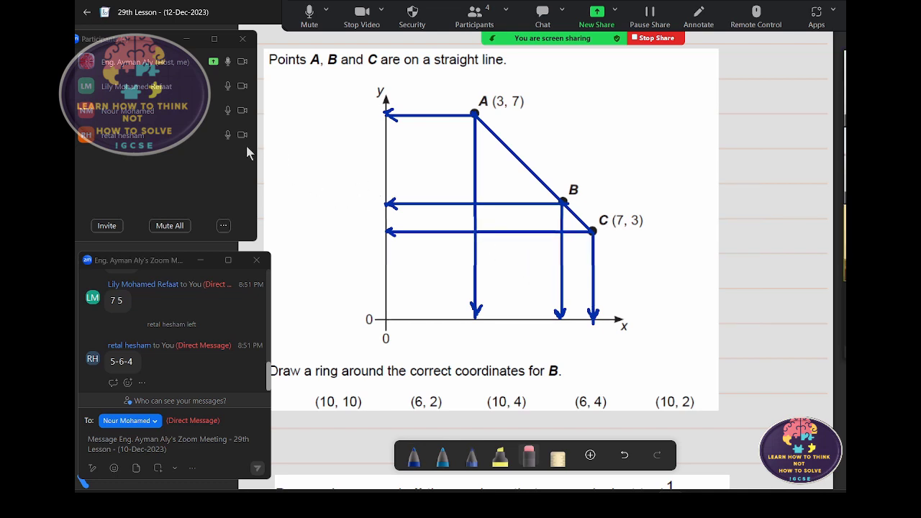
left_click(224, 136)
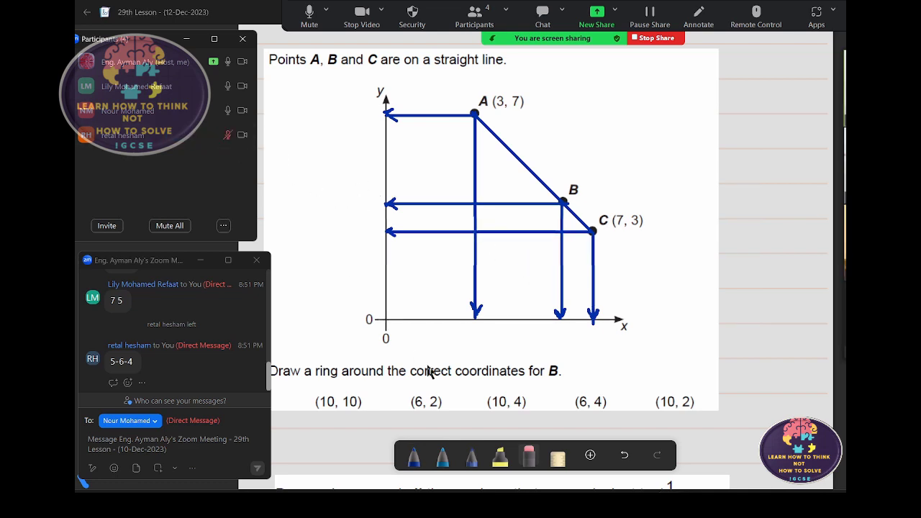
left_click(413, 458)
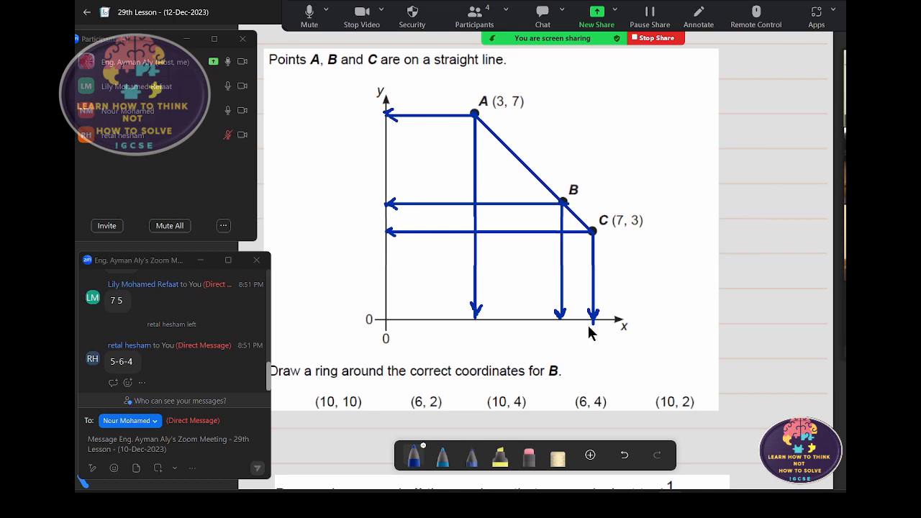
- Write 7 and 3 under the x-axis arrows and 3 and 7 beside the y-axis arrows
mouse_move(588, 328)
left_mouse_down()
mouse_move(591, 344)
mouse_move(596, 333)
left_mouse_up()
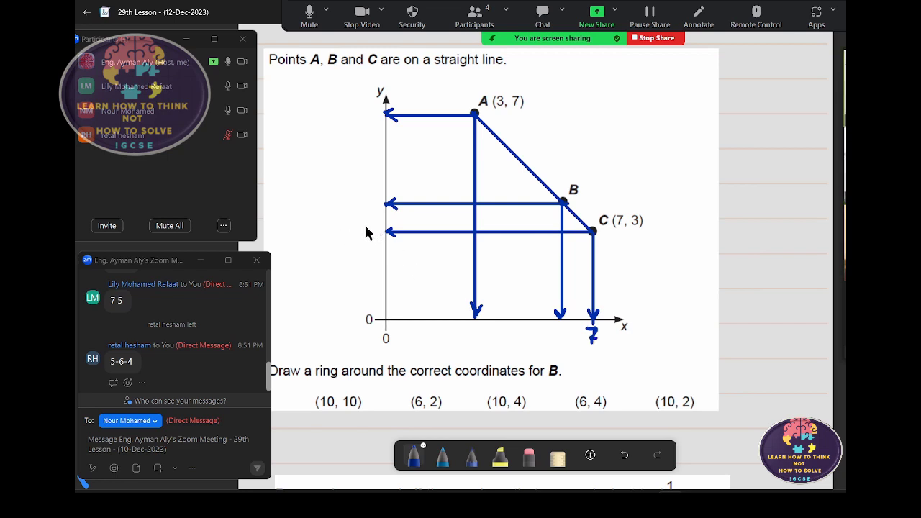
left_click_drag(363, 226, 365, 240)
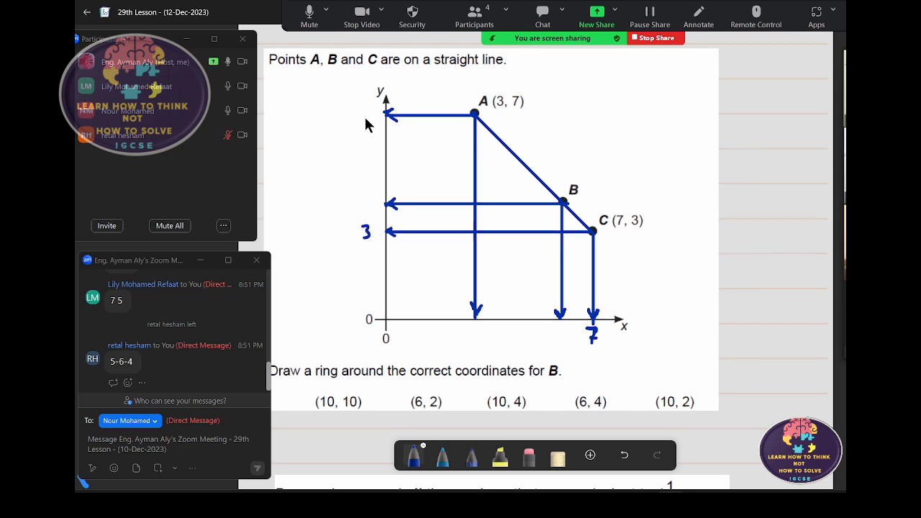
left_click_drag(359, 106, 367, 122)
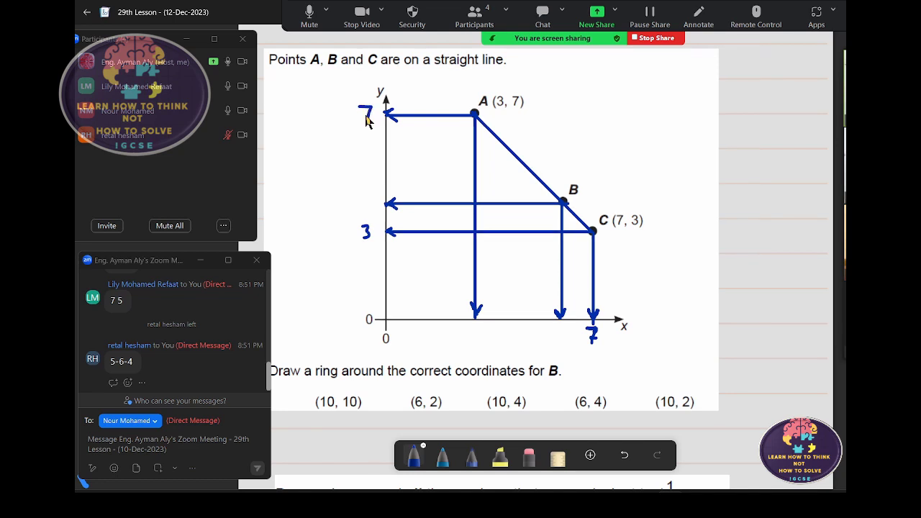
left_click_drag(471, 328, 473, 344)
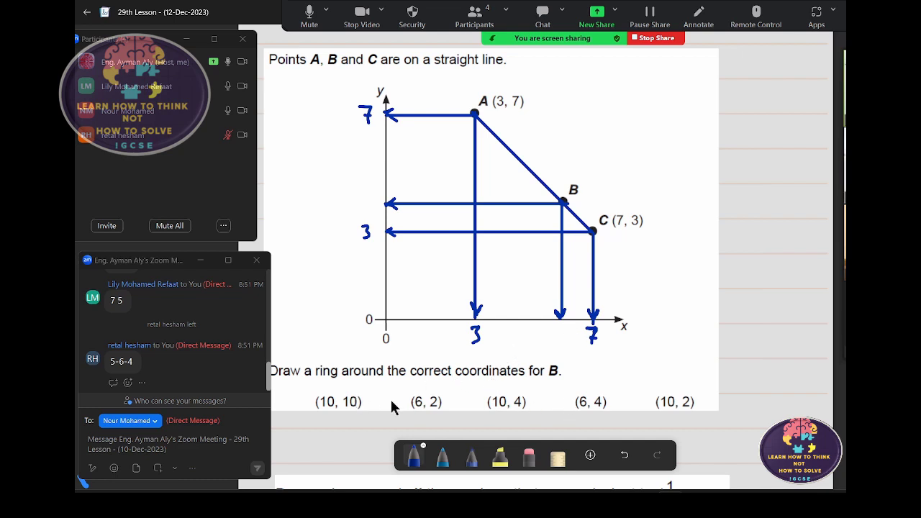
- Cross out (10, 10), (10, 2) and (10, 4), ring (6, 4), and ring then cross out (6, 2)
mouse_move(359, 386)
left_mouse_down()
mouse_move(345, 412)
mouse_move(359, 411)
left_mouse_up()
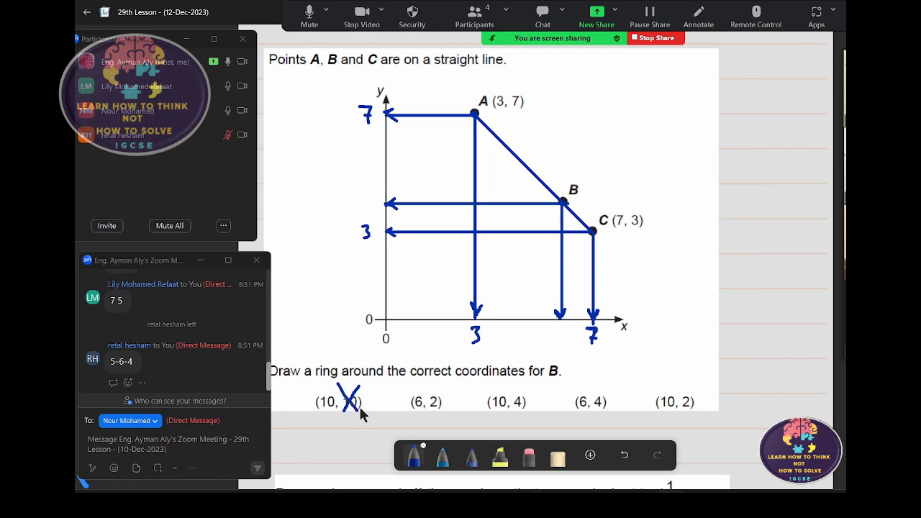
left_click_drag(682, 387, 666, 416)
mouse_move(515, 387)
left_mouse_down()
mouse_move(497, 418)
mouse_move(512, 418)
left_mouse_up()
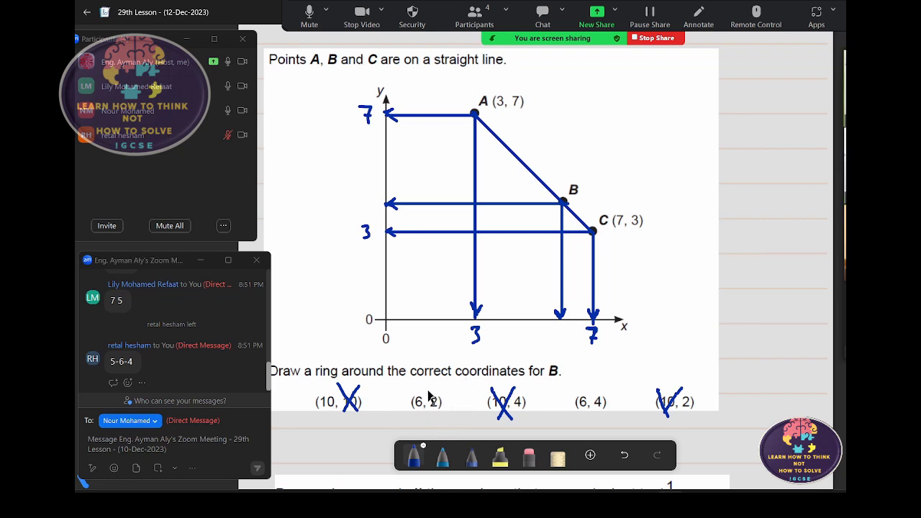
left_click_drag(429, 389, 405, 394)
left_click_drag(441, 424, 432, 387)
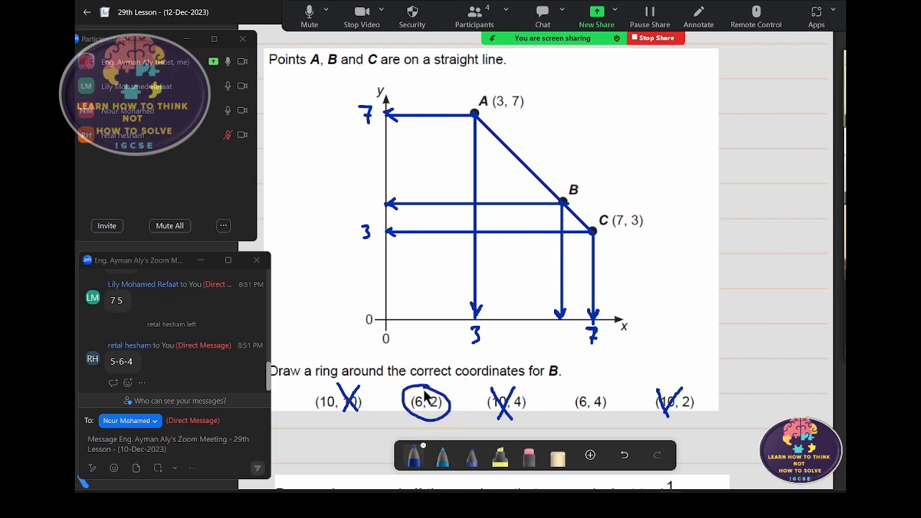
mouse_move(596, 385)
left_mouse_down()
mouse_move(608, 413)
mouse_move(597, 385)
left_mouse_up()
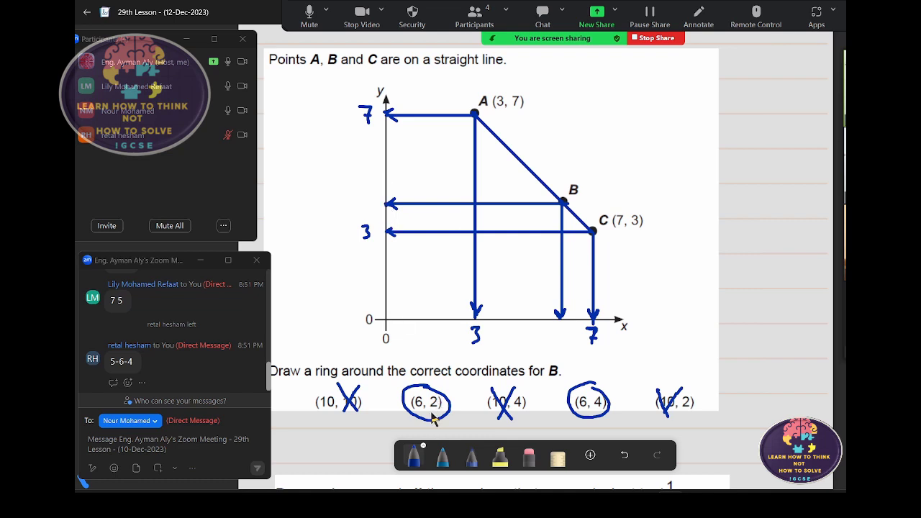
left_click_drag(446, 377, 418, 418)
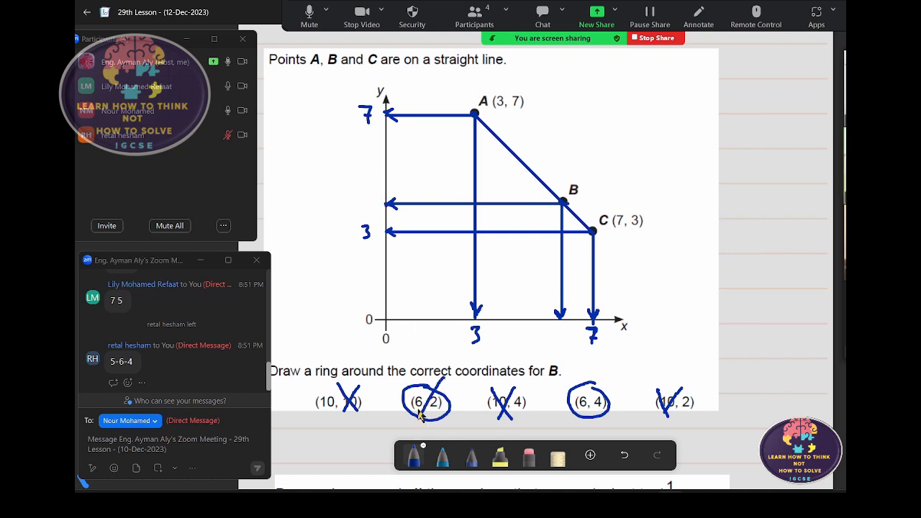
left_click_drag(407, 380, 439, 418)
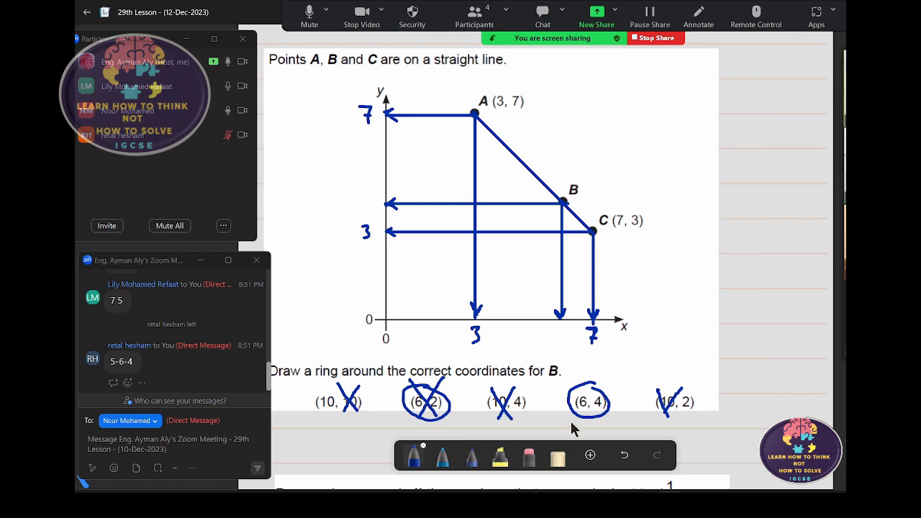
- Highlight (6, 4) in yellow as B's answer and pick the light-blue pen
left_click(500, 458)
mouse_move(558, 428)
left_mouse_down()
mouse_move(599, 425)
mouse_move(603, 406)
mouse_move(579, 390)
mouse_move(608, 394)
left_mouse_up()
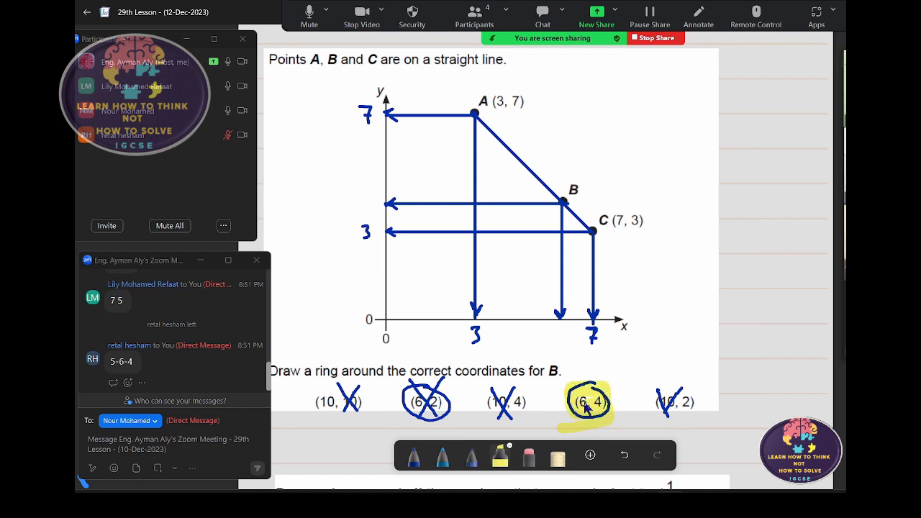
left_click(416, 458)
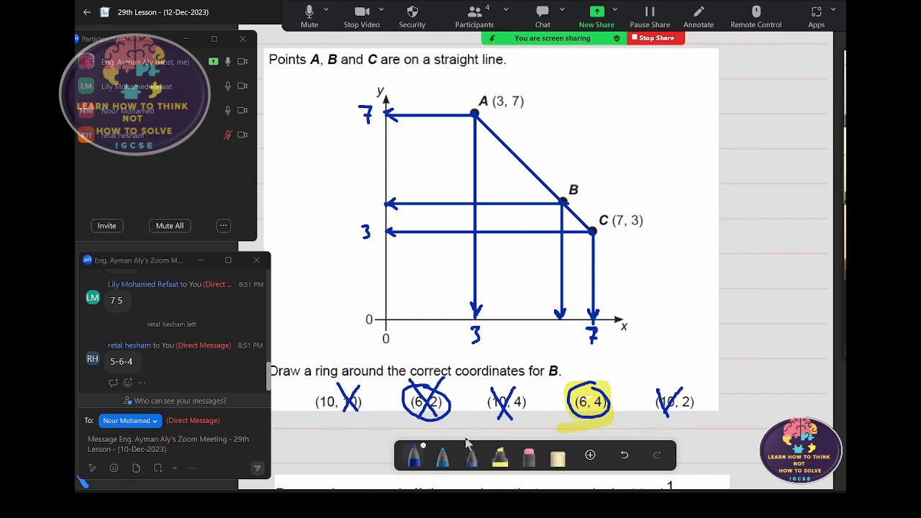
left_click(443, 457)
- Write 6 under the x-axis and 4 on the y-axis in light blue for point B
left_click_drag(567, 328, 558, 338)
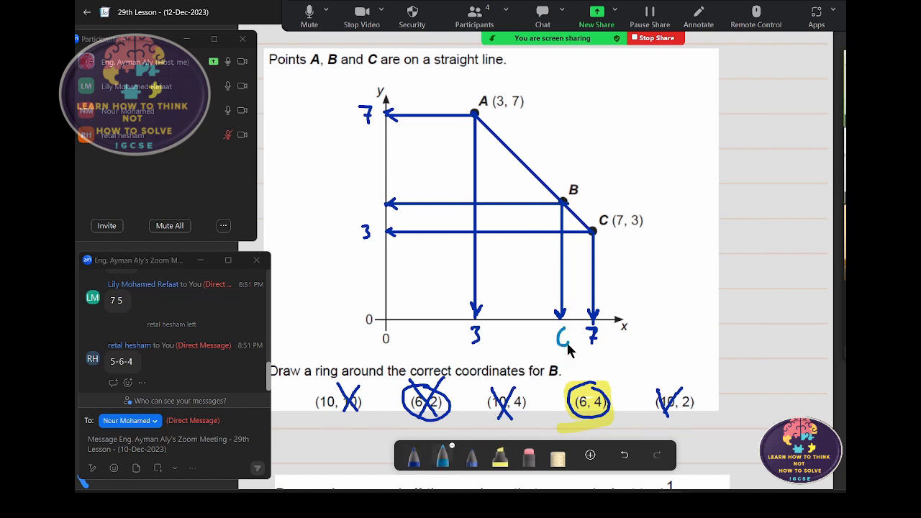
left_click(362, 193)
left_click_drag(363, 192, 369, 210)
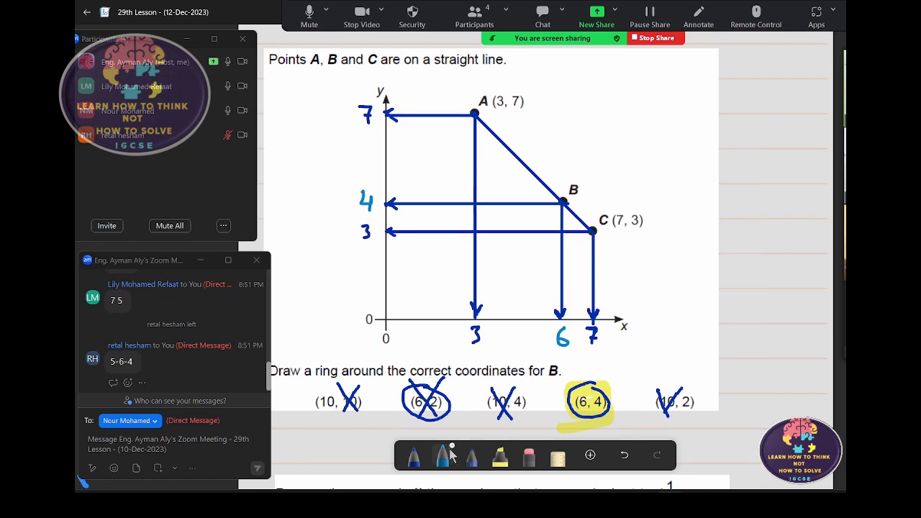
left_click(420, 460)
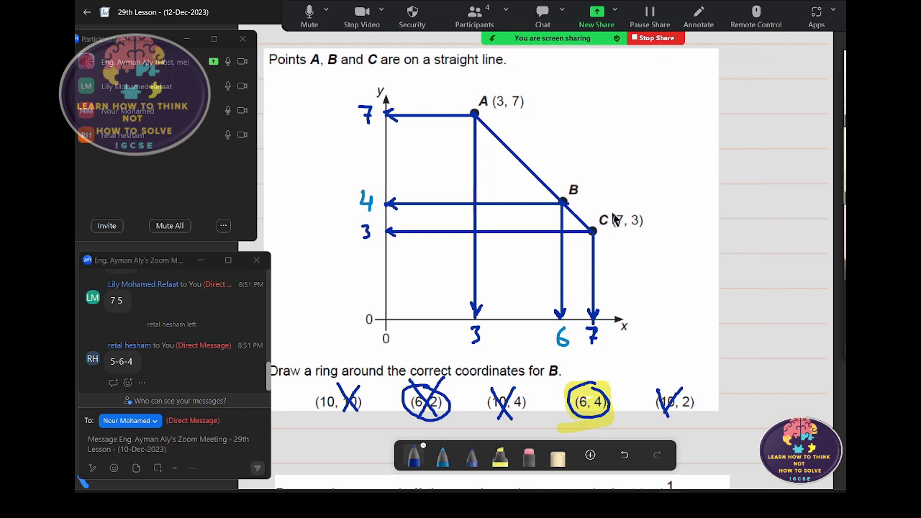
- In magenta, write an x beside point C and above point A
left_click(445, 453)
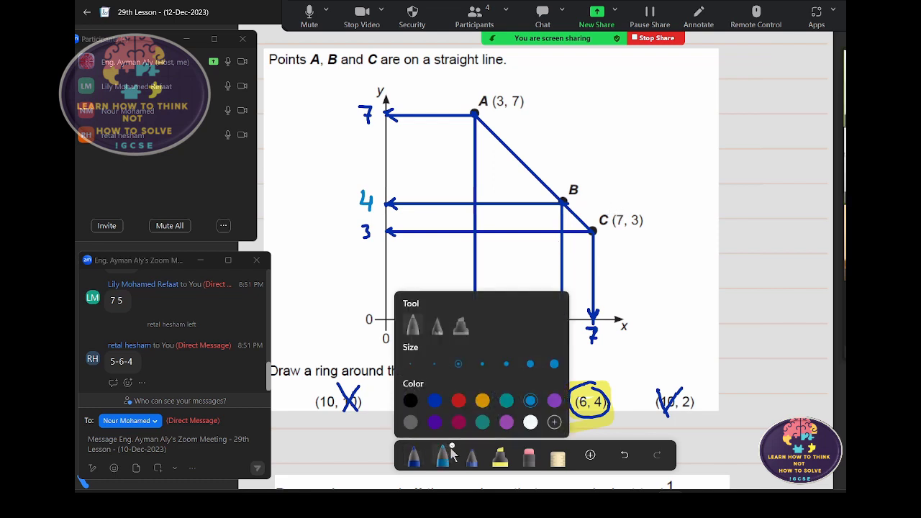
left_click(455, 436)
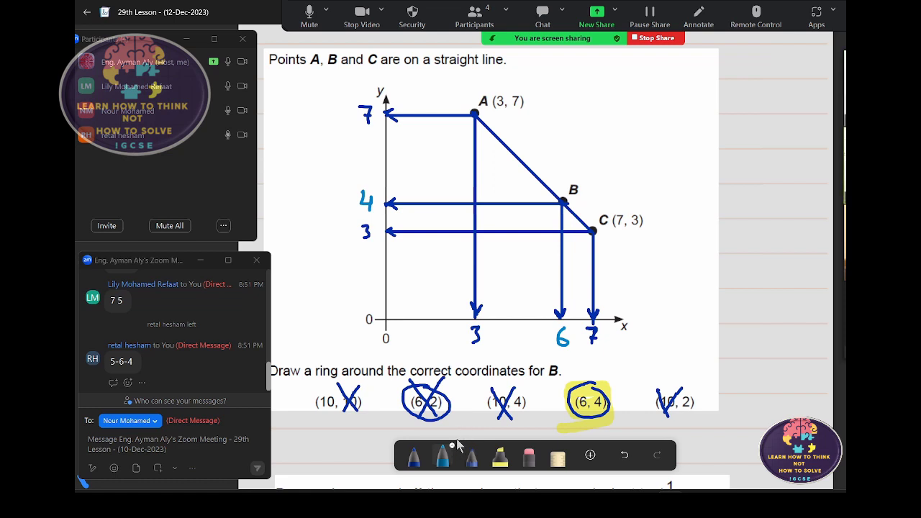
left_click(453, 454)
left_click(458, 423)
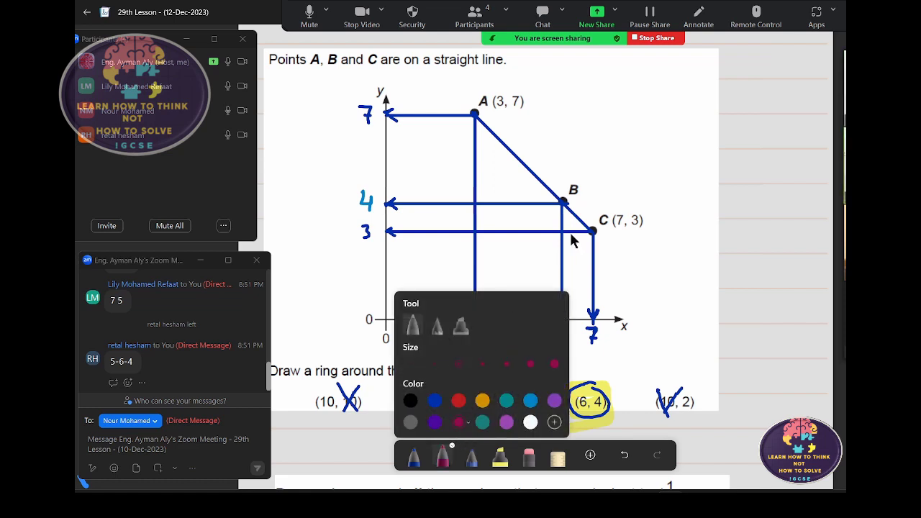
left_click_drag(611, 199, 616, 212)
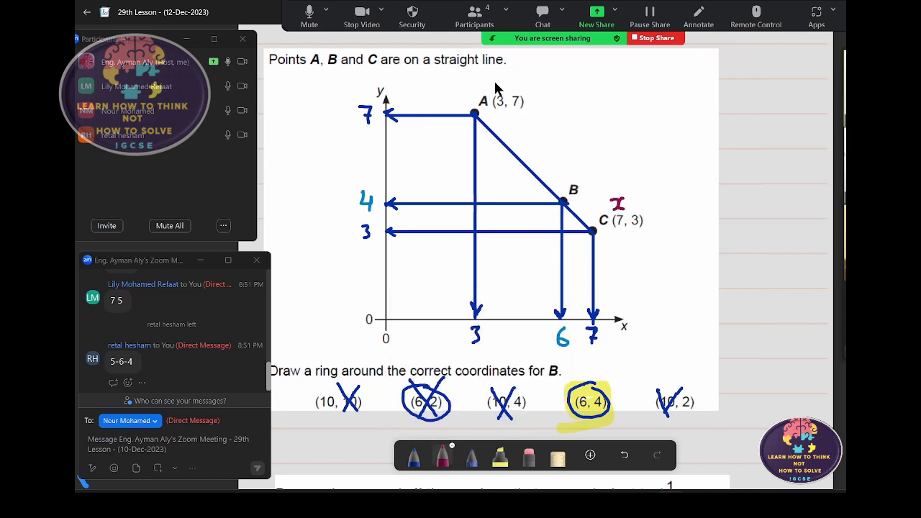
left_click_drag(494, 83, 495, 91)
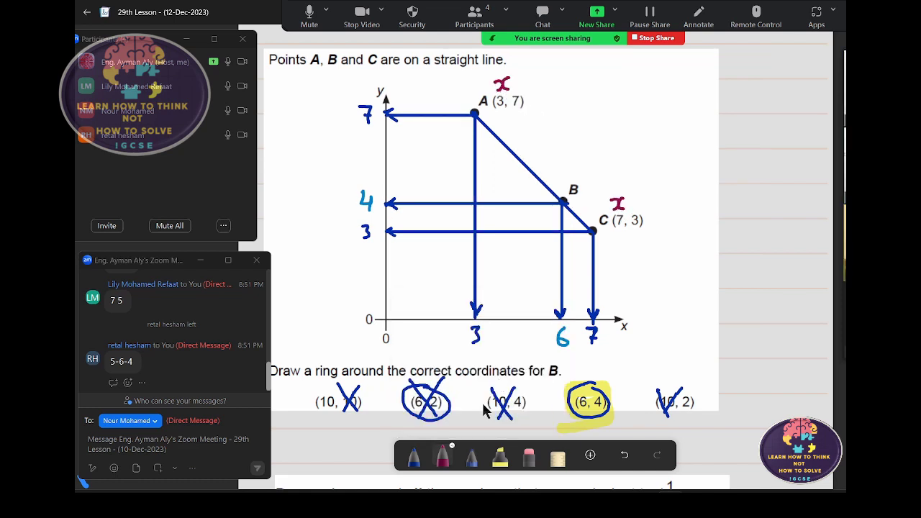
- In orange, complete the (x,y) labels at A and C and write (6,4) above B
left_click(452, 452)
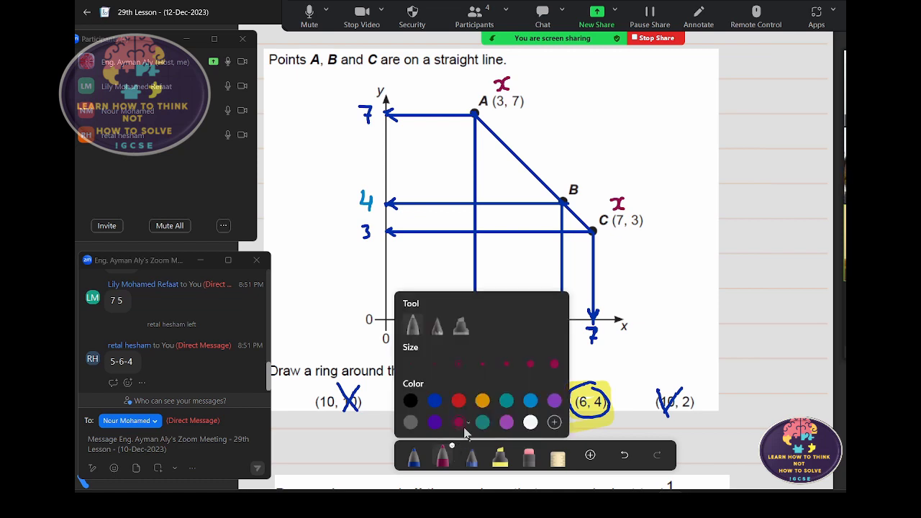
left_click(482, 401)
left_click_drag(635, 195, 638, 215)
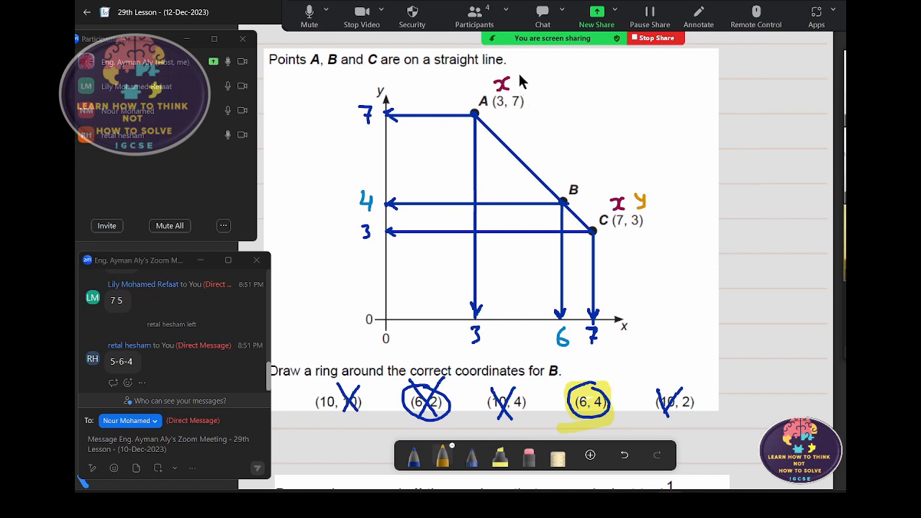
left_click_drag(519, 79, 523, 89)
mouse_move(533, 77)
left_mouse_down()
mouse_move(521, 92)
mouse_move(538, 92)
mouse_move(490, 95)
left_mouse_up()
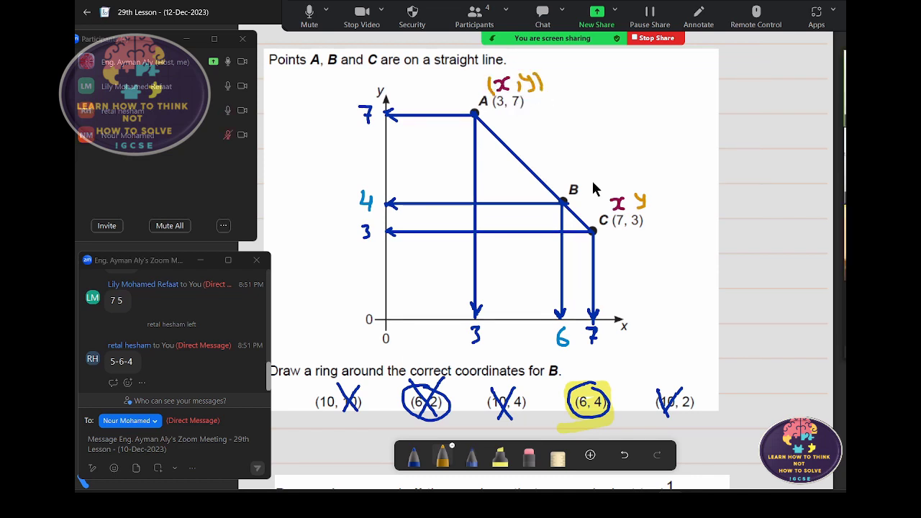
mouse_move(602, 190)
left_mouse_down()
mouse_move(600, 209)
mouse_move(634, 210)
left_mouse_up()
left_click_drag(652, 188, 654, 209)
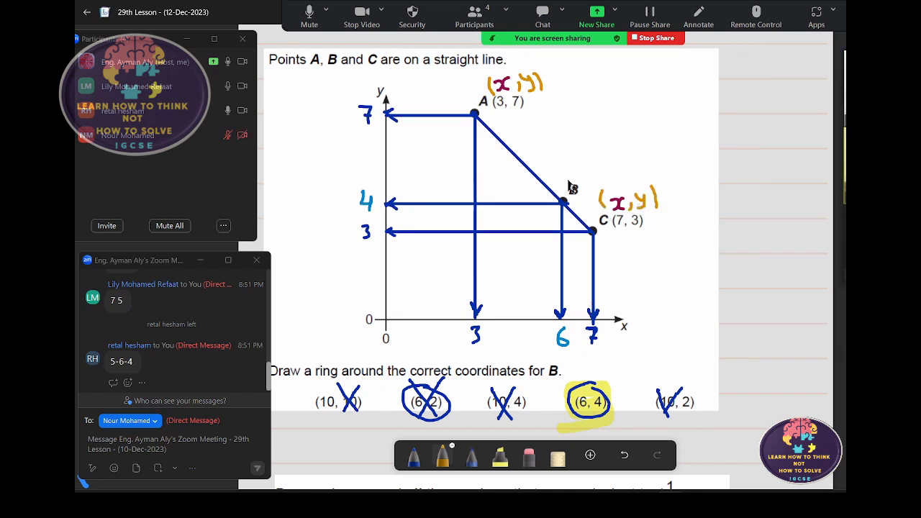
mouse_move(550, 148)
left_mouse_down()
mouse_move(547, 171)
mouse_move(599, 155)
mouse_move(594, 165)
mouse_move(606, 167)
left_mouse_up()
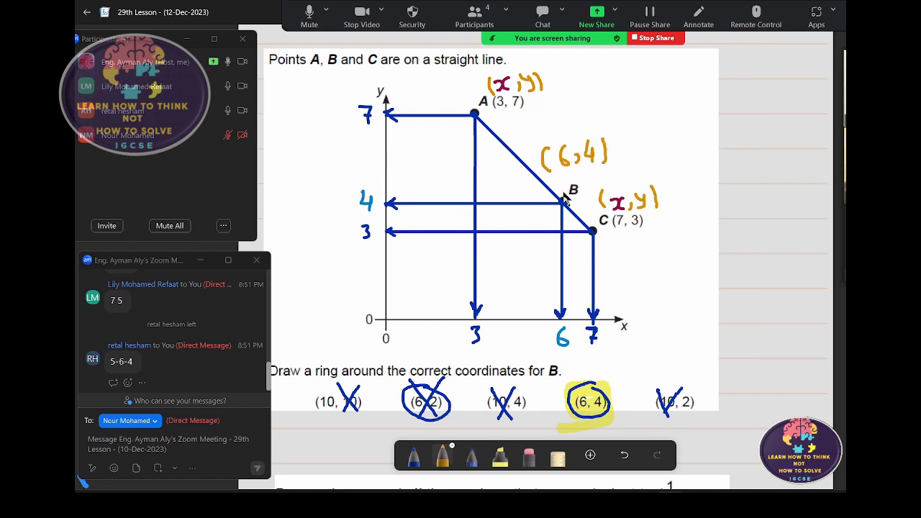
left_click(422, 463)
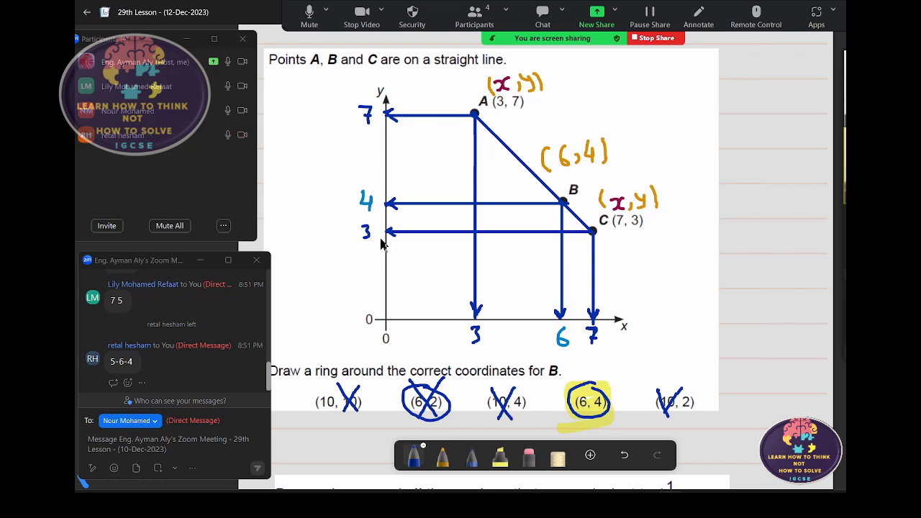
- Underline the word 'all' in the fractions question
scroll(383, 246, "down", 1)
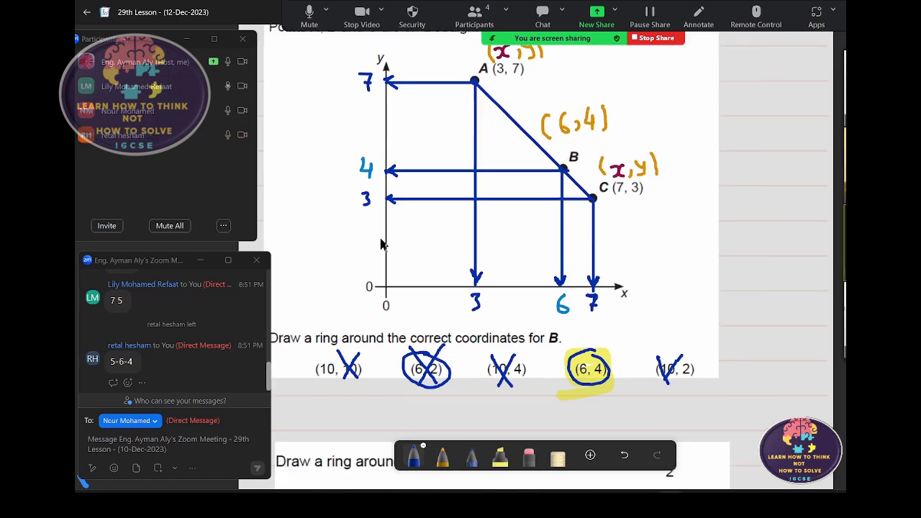
scroll(383, 245, "down", 5)
scroll(384, 246, "down", 2)
scroll(384, 246, "up", 2)
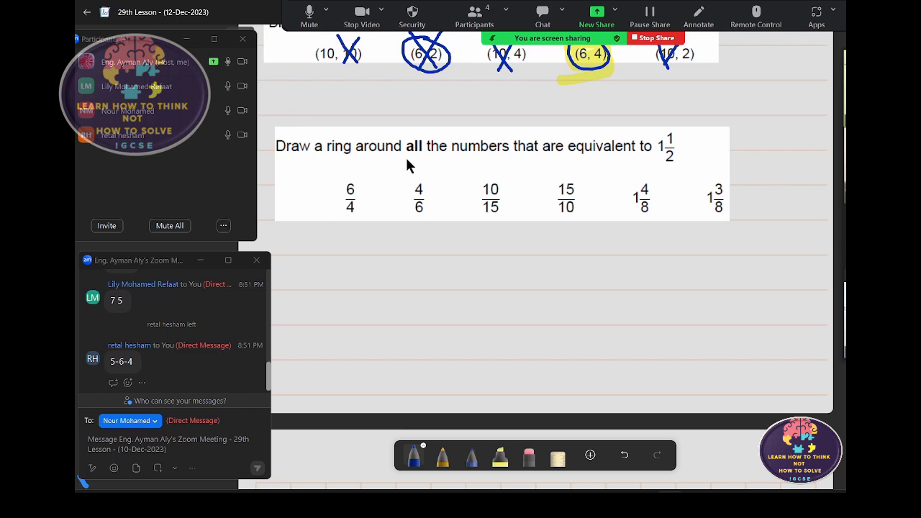
mouse_move(405, 160)
left_mouse_down()
mouse_move(424, 161)
mouse_move(403, 158)
left_mouse_up()
- Draw an arrow after 1½, then turn off the camera and mute the microphone
left_click_drag(676, 123, 674, 120)
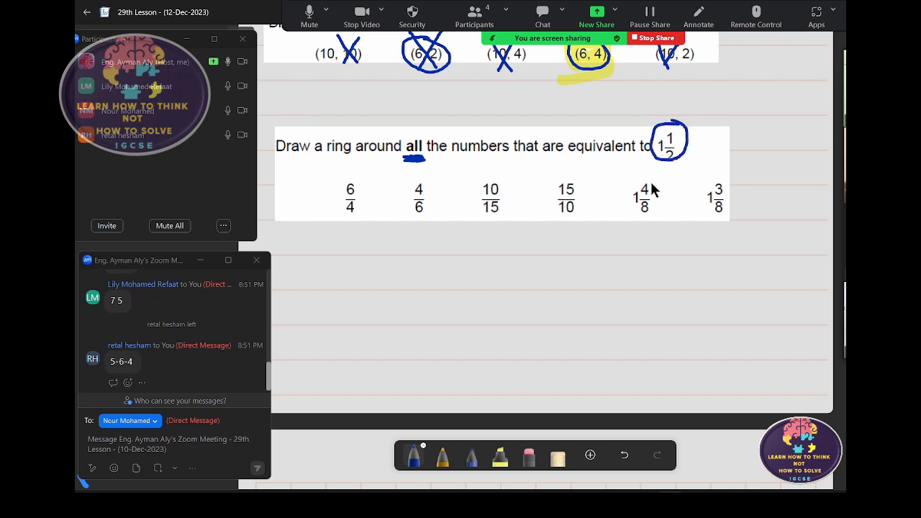
key("ctrl+z")
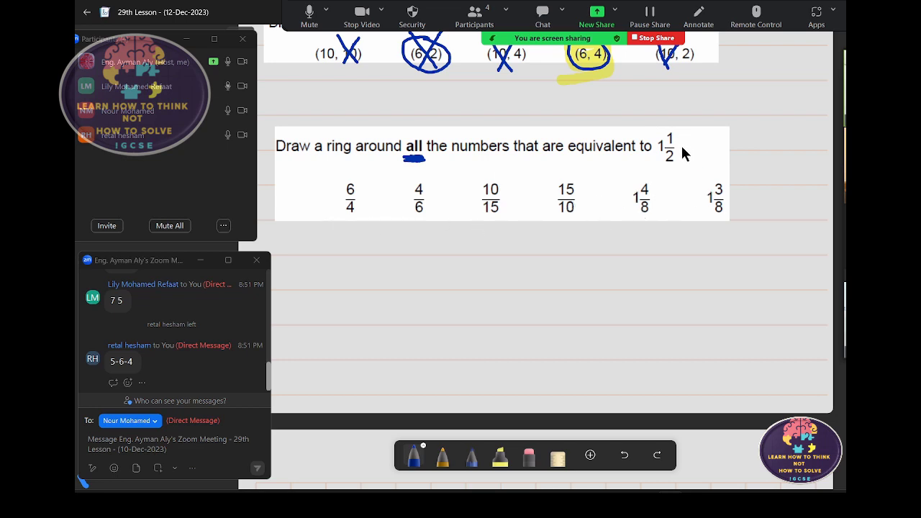
mouse_move(681, 148)
left_mouse_down()
mouse_move(708, 159)
mouse_move(756, 147)
left_mouse_up()
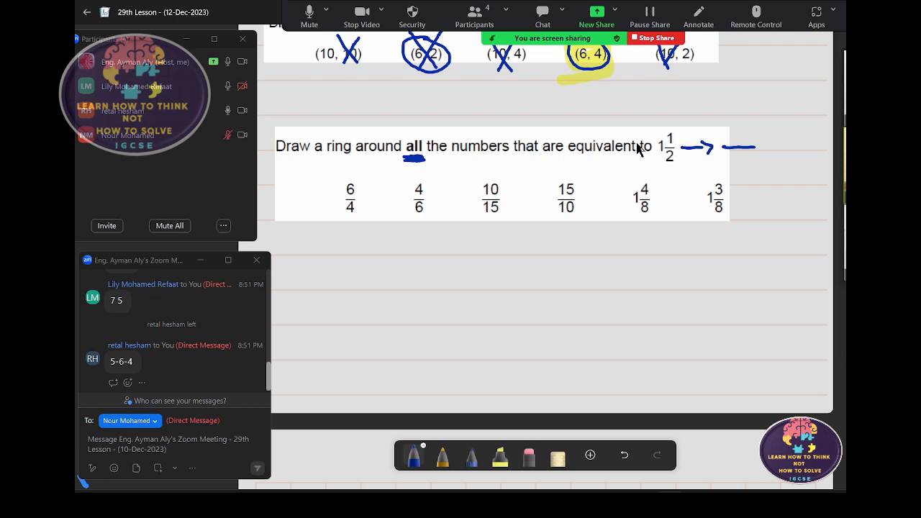
left_click(375, 17)
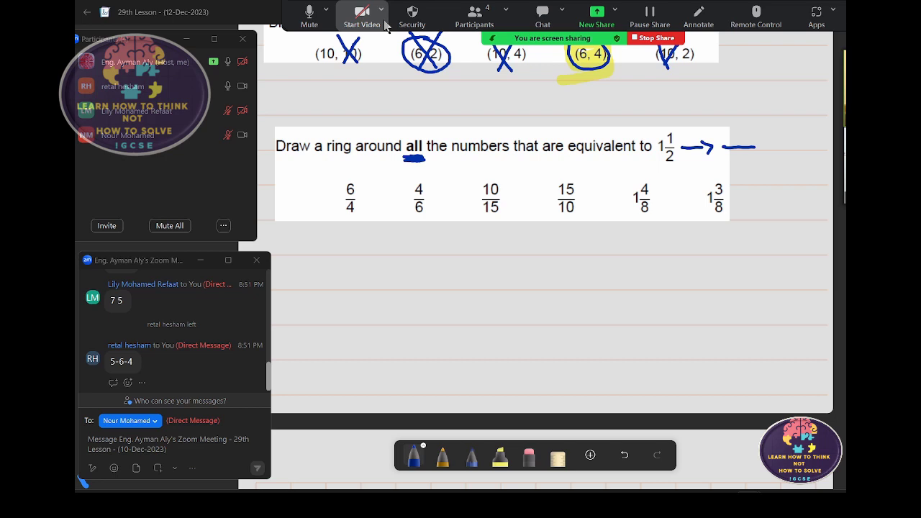
left_click(304, 17)
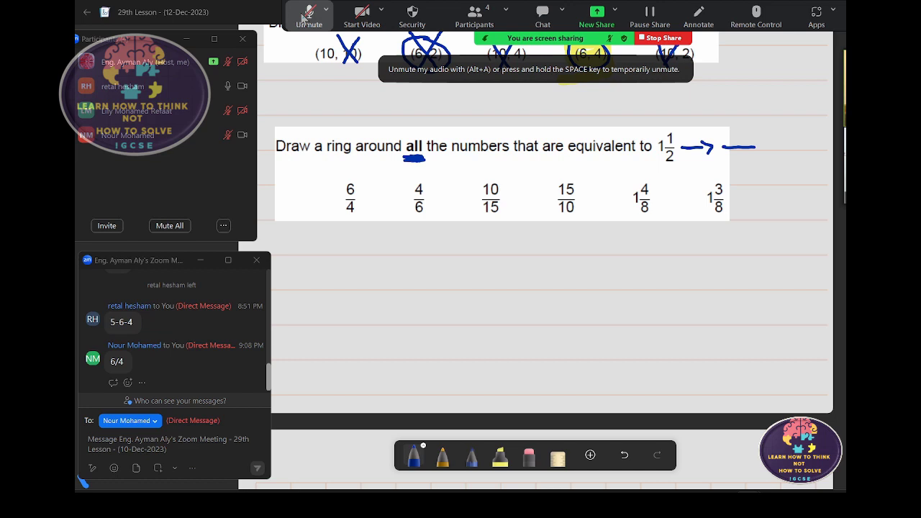
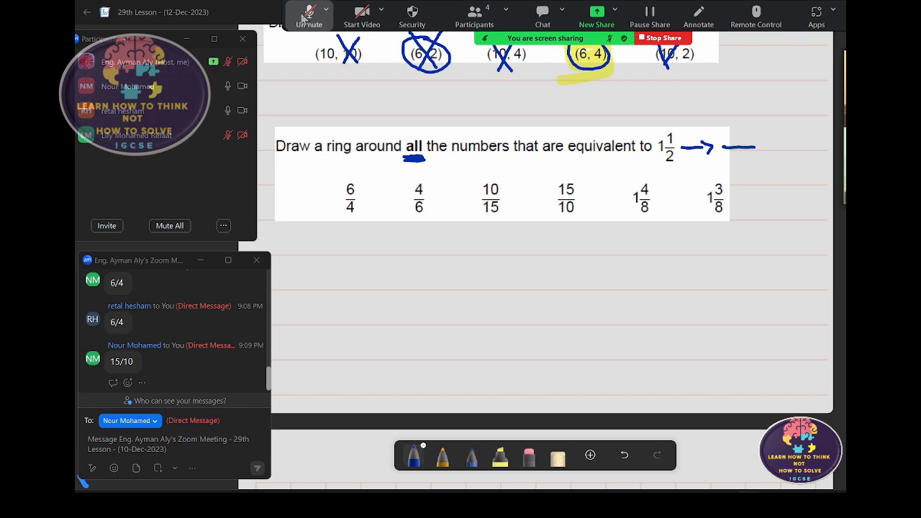
- Unmute the microphone and switch the camera on in the Zoom meeting
left_click(308, 22)
left_click(348, 27)
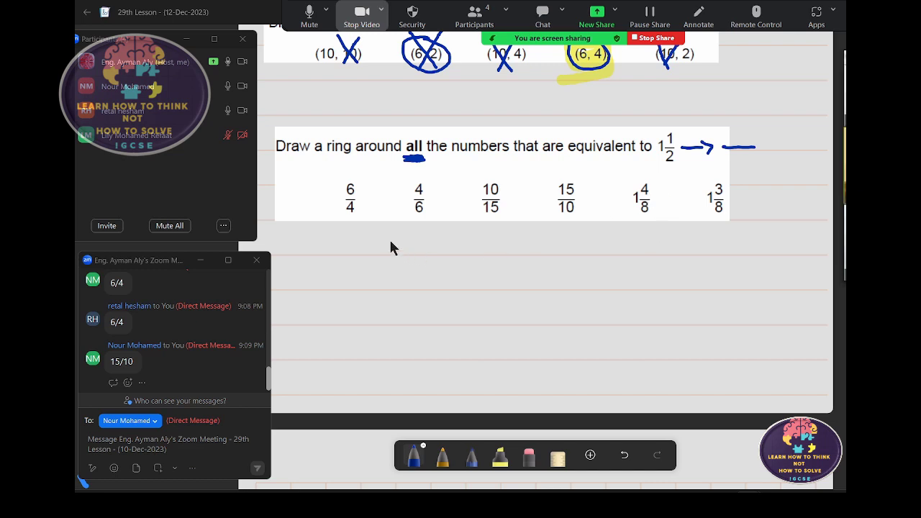
- Write 1 1/2 = 3/2 below the ring-the-equivalents question
mouse_move(332, 237)
left_mouse_down()
mouse_move(334, 262)
mouse_move(379, 254)
mouse_move(359, 249)
mouse_move(372, 276)
left_mouse_up()
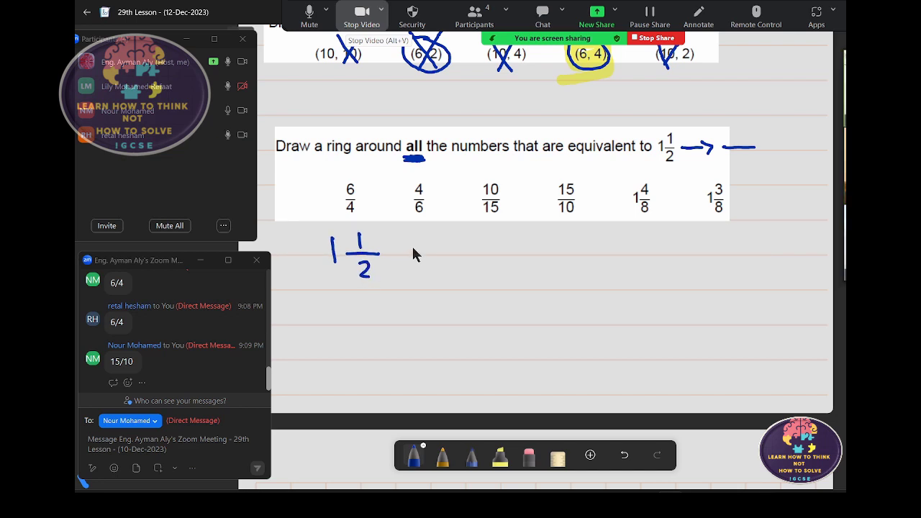
left_click_drag(406, 248, 525, 259)
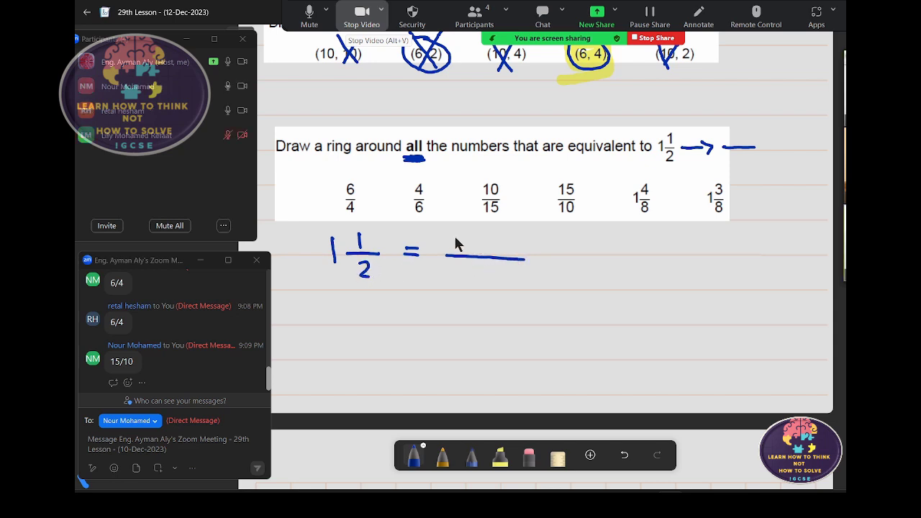
mouse_move(474, 234)
left_mouse_down()
mouse_move(477, 275)
mouse_move(489, 282)
left_mouse_up()
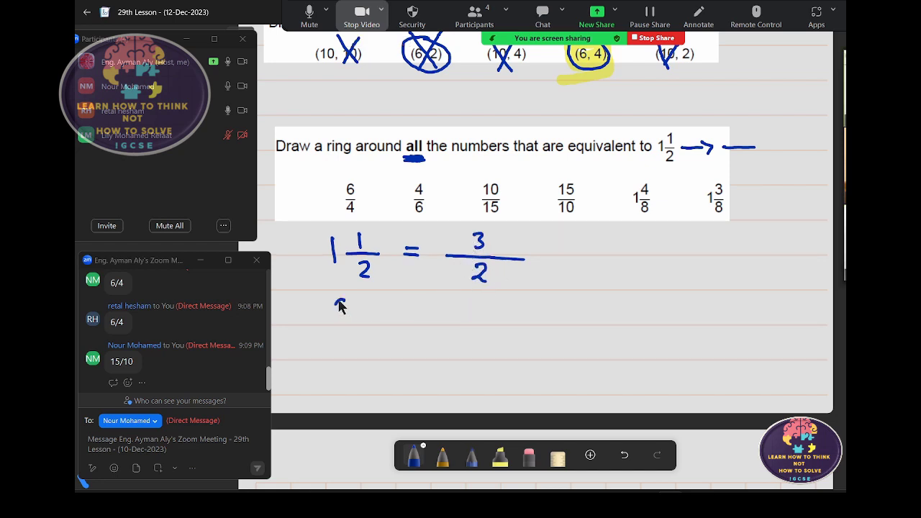
- Write 6÷2 over 4÷2 = 3/2 beneath it, then draw a vertical divider line
mouse_move(340, 306)
left_mouse_down()
mouse_move(336, 317)
mouse_move(356, 326)
mouse_move(343, 352)
mouse_move(375, 326)
left_mouse_up()
mouse_move(365, 321)
left_mouse_down()
mouse_move(392, 325)
mouse_move(388, 317)
left_mouse_up()
left_click(367, 310)
left_click(367, 315)
left_click_drag(360, 345, 369, 345)
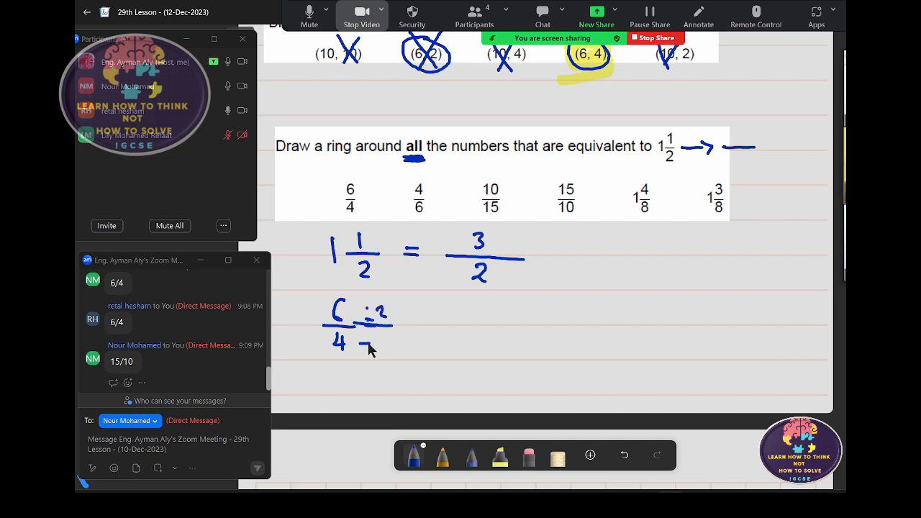
left_click(364, 336)
left_click(365, 350)
left_click_drag(406, 318, 415, 318)
mouse_move(407, 325)
left_mouse_down()
mouse_move(482, 327)
mouse_move(471, 349)
left_mouse_up()
left_click(460, 339)
left_click_drag(342, 310, 336, 316)
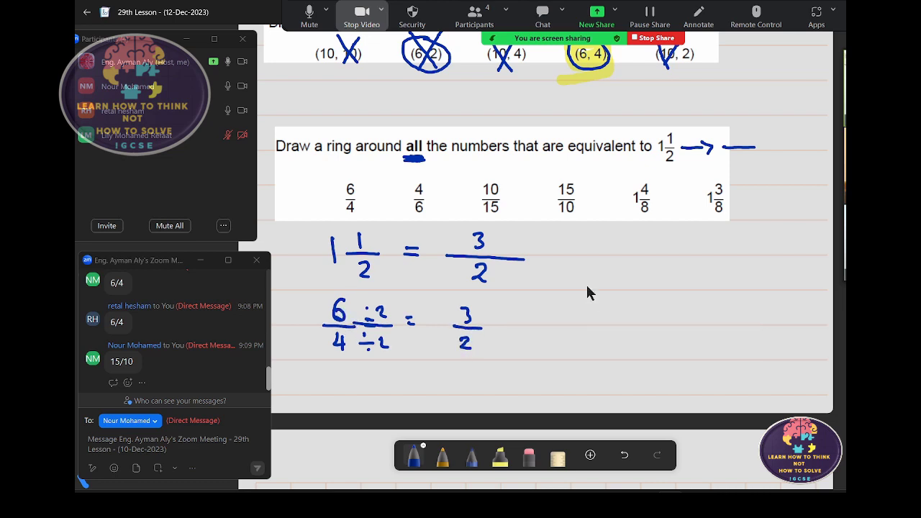
left_click_drag(550, 227, 539, 358)
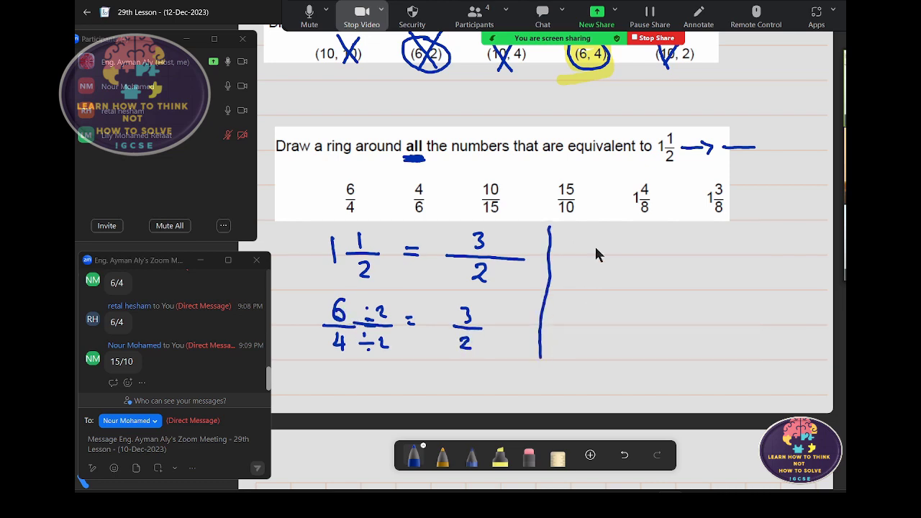
- Write 4÷2 over 6÷2 = 2/3 and cross out 4/6 as not equivalent
mouse_move(586, 229)
left_mouse_down()
mouse_move(591, 247)
mouse_move(616, 255)
mouse_move(583, 283)
mouse_move(592, 276)
left_mouse_up()
left_click_drag(597, 245, 615, 245)
mouse_move(606, 239)
left_mouse_down()
mouse_move(607, 251)
mouse_move(623, 247)
mouse_move(608, 274)
mouse_move(620, 279)
mouse_move(643, 250)
left_mouse_up()
left_click(602, 267)
left_click(602, 280)
mouse_move(638, 255)
left_mouse_down()
mouse_move(689, 253)
mouse_move(677, 249)
mouse_move(661, 273)
left_mouse_up()
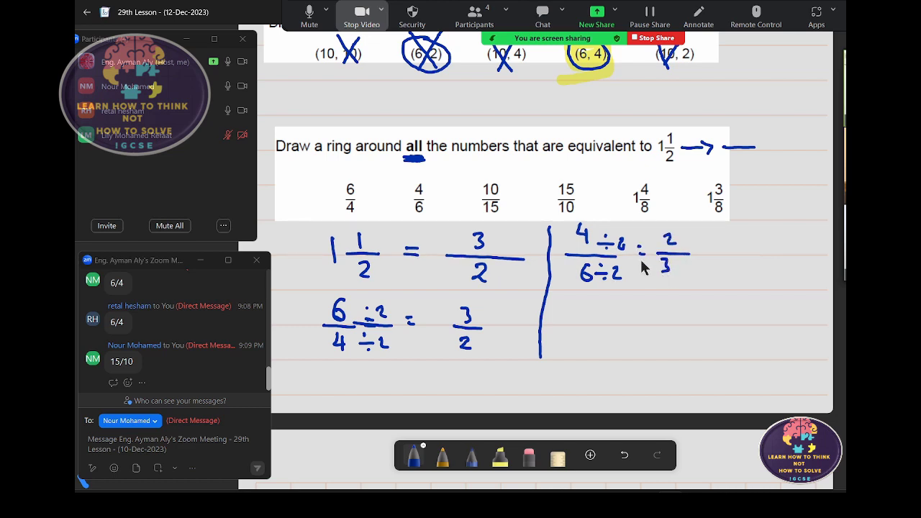
mouse_move(437, 194)
left_mouse_down()
mouse_move(430, 211)
mouse_move(440, 210)
left_mouse_up()
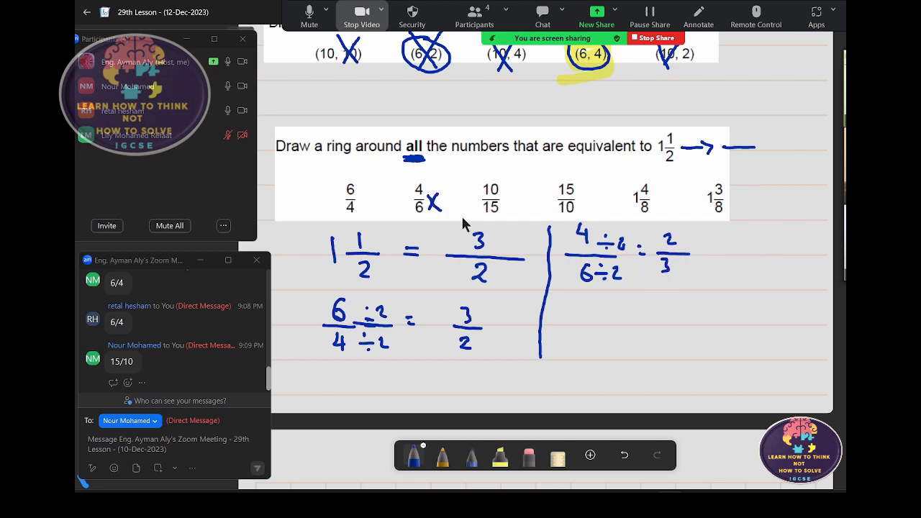
- Write 10÷2 over 15÷2 = 5/3 and cross out 10/15
mouse_move(573, 311)
left_mouse_down()
mouse_move(575, 323)
mouse_move(584, 312)
mouse_move(601, 328)
mouse_move(572, 351)
mouse_move(582, 353)
mouse_move(636, 327)
mouse_move(616, 311)
mouse_move(630, 319)
mouse_move(619, 352)
left_mouse_up()
left_click(606, 304)
left_click(604, 321)
left_click(603, 339)
left_click(602, 352)
left_click_drag(644, 321, 652, 321)
mouse_move(644, 326)
left_mouse_down()
mouse_move(707, 328)
mouse_move(674, 322)
mouse_move(674, 349)
left_mouse_up()
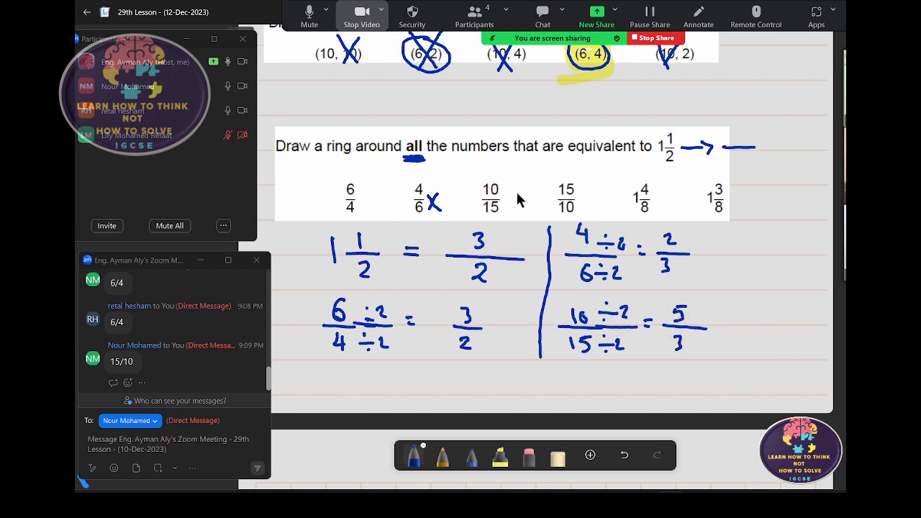
mouse_move(506, 192)
left_mouse_down()
mouse_move(516, 210)
mouse_move(507, 212)
left_mouse_up()
- Draw a second column divider and begin 1 4/8 = in the right column
left_click_drag(713, 225, 709, 383)
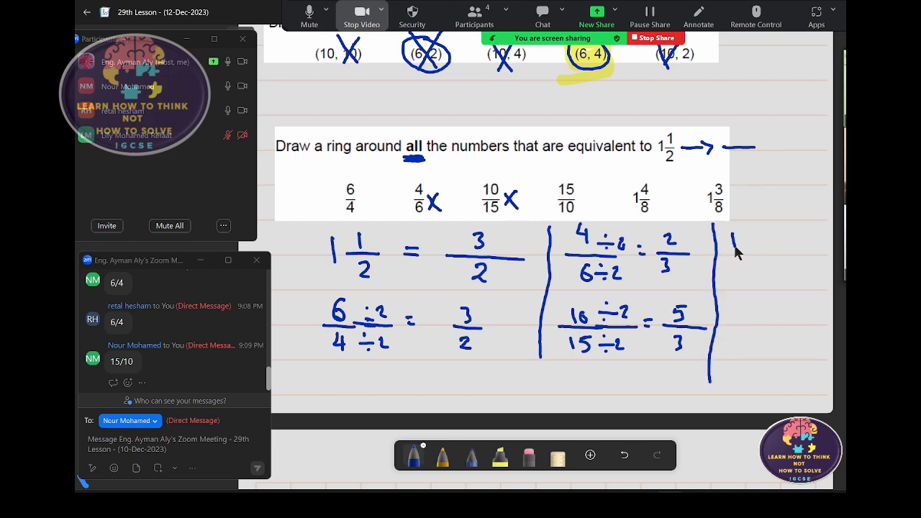
mouse_move(737, 238)
left_mouse_down()
mouse_move(731, 259)
mouse_move(749, 246)
left_mouse_up()
mouse_move(743, 253)
left_mouse_down()
mouse_move(772, 253)
mouse_move(757, 245)
mouse_move(756, 264)
left_mouse_up()
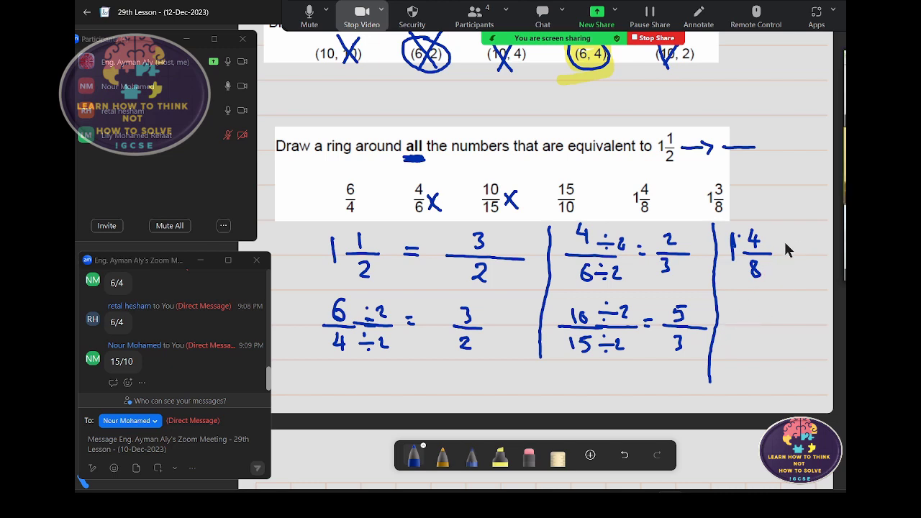
left_click_drag(779, 248, 796, 265)
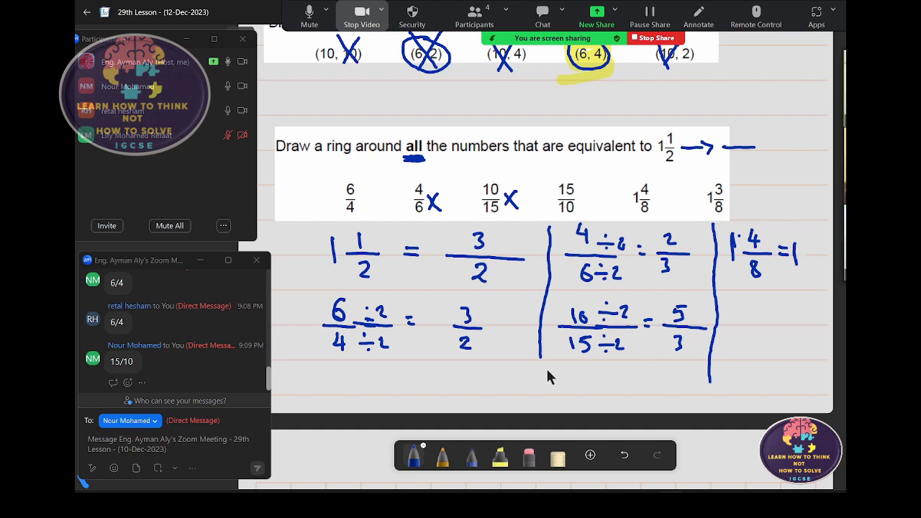
- Write 15÷5 over 10÷5 = 3/2 below the working
mouse_move(565, 377)
left_mouse_down()
mouse_move(565, 392)
mouse_move(582, 377)
mouse_move(607, 395)
mouse_move(566, 414)
mouse_move(575, 405)
left_mouse_up()
mouse_move(588, 390)
left_mouse_down()
mouse_move(603, 390)
mouse_move(599, 411)
mouse_move(625, 388)
left_mouse_up()
left_click(595, 382)
left_click(595, 394)
left_click(590, 405)
left_click(590, 413)
left_click_drag(617, 394, 659, 395)
left_click_drag(642, 402, 652, 412)
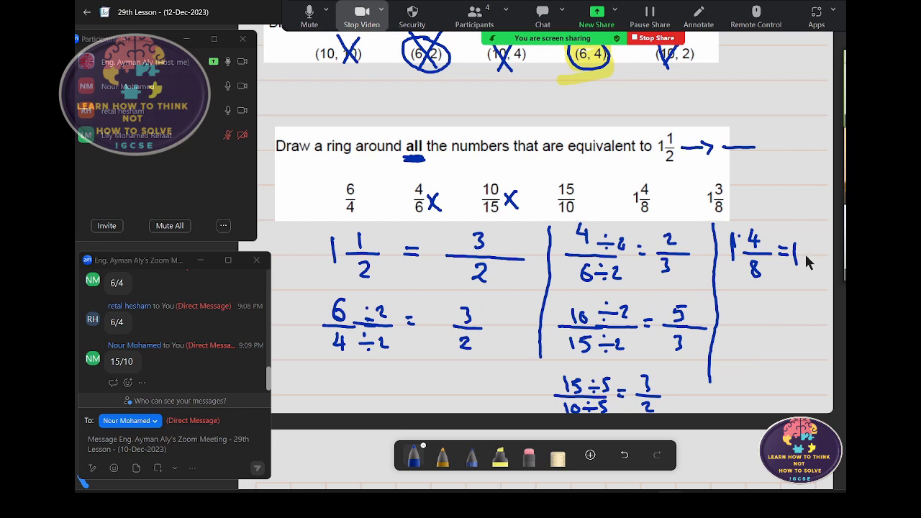
- Complete 1 4/8 = 1 1/2 and ring 1 4/8, 15/10 and 6/4 as equivalent
mouse_move(803, 254)
left_mouse_down()
mouse_move(833, 254)
mouse_move(810, 253)
mouse_move(820, 242)
mouse_move(819, 274)
left_mouse_up()
mouse_move(650, 175)
left_mouse_down()
mouse_move(646, 218)
mouse_move(648, 175)
left_mouse_up()
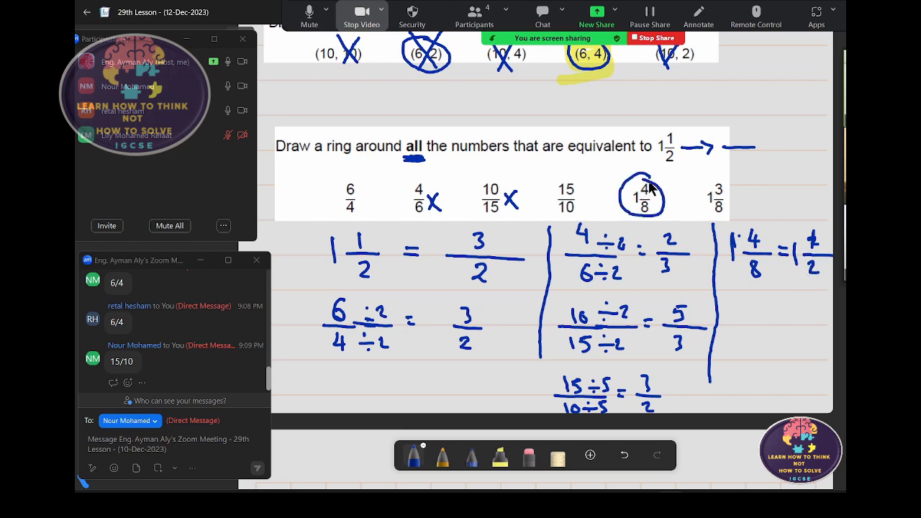
mouse_move(571, 176)
left_mouse_down()
mouse_move(586, 206)
mouse_move(569, 175)
left_mouse_up()
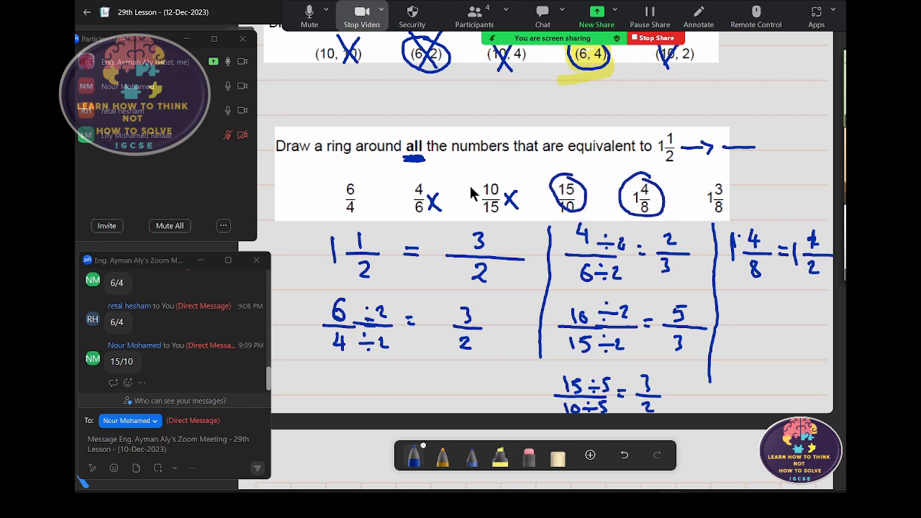
mouse_move(350, 176)
left_mouse_down()
mouse_move(353, 214)
mouse_move(348, 184)
left_mouse_up()
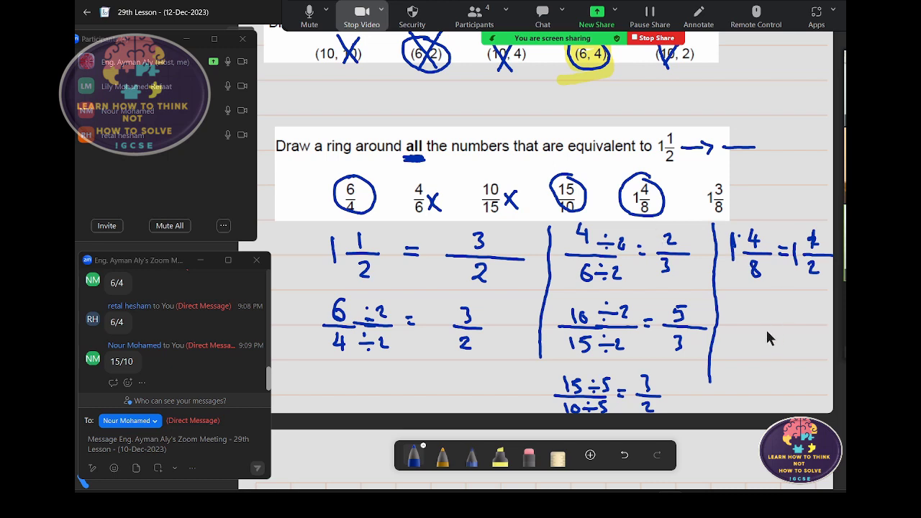
- Rewrite 1 4/8 with division below and rule horizontal lines between the working rows
mouse_move(732, 311)
left_mouse_down()
mouse_move(730, 335)
mouse_move(771, 327)
mouse_move(755, 324)
mouse_move(760, 333)
mouse_move(776, 315)
mouse_move(768, 307)
mouse_move(782, 319)
mouse_move(766, 323)
mouse_move(792, 325)
mouse_move(777, 344)
mouse_move(788, 351)
left_mouse_up()
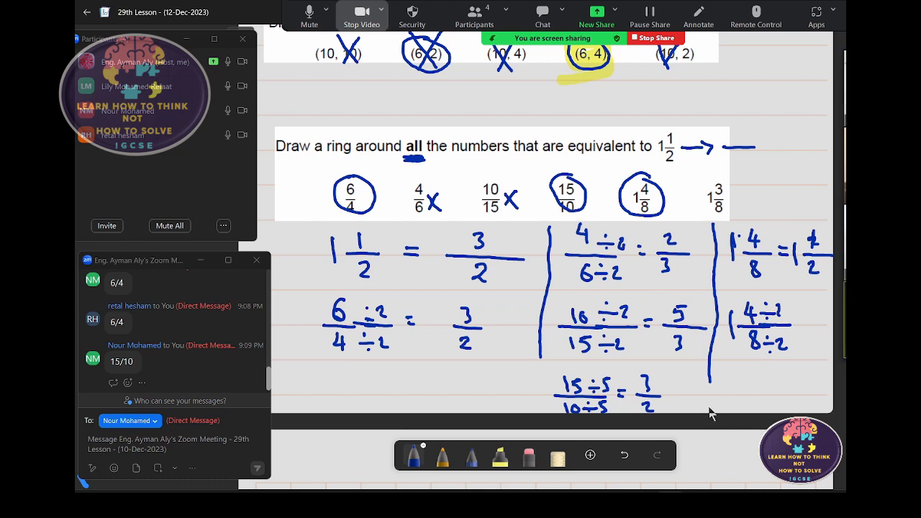
left_click_drag(328, 359, 811, 371)
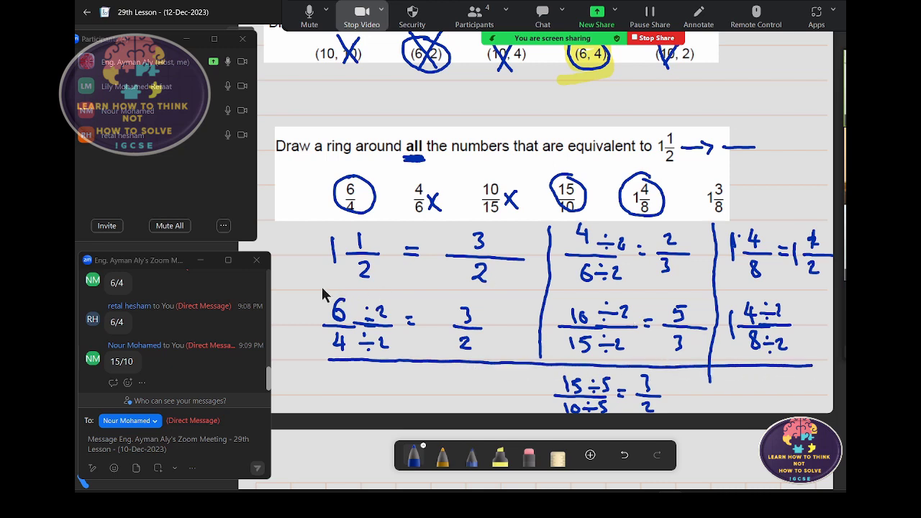
left_click_drag(324, 292, 821, 292)
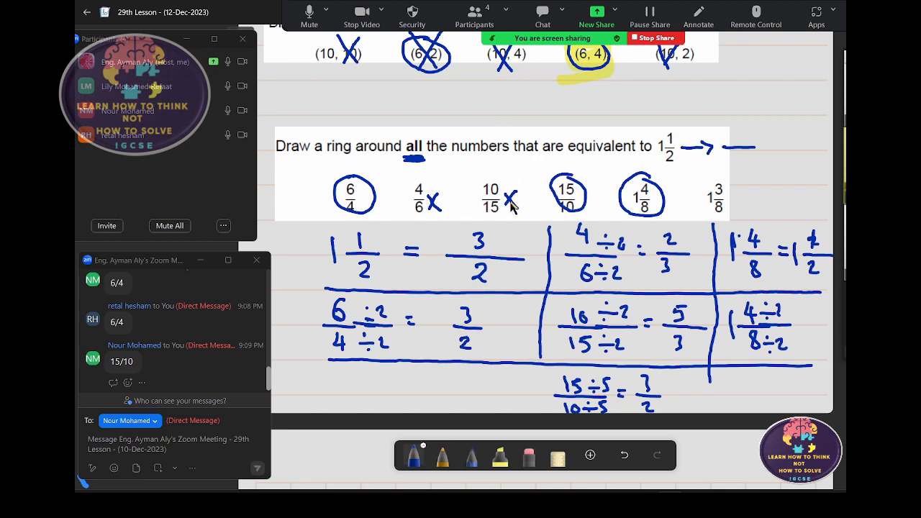
- Scroll down to the pear-trees question and the shaded-shape task
scroll(515, 249, "down", 1)
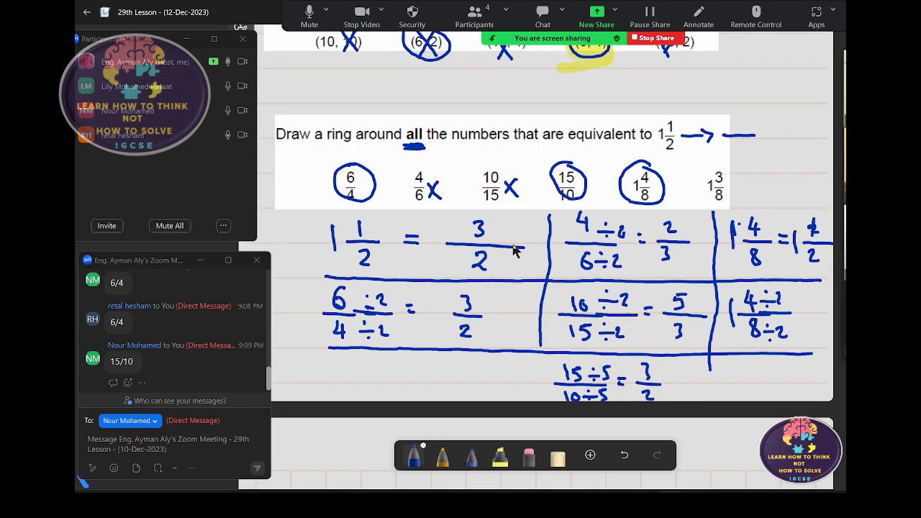
scroll(515, 250, "down", 5)
scroll(512, 249, "down", 1)
scroll(512, 250, "down", 4)
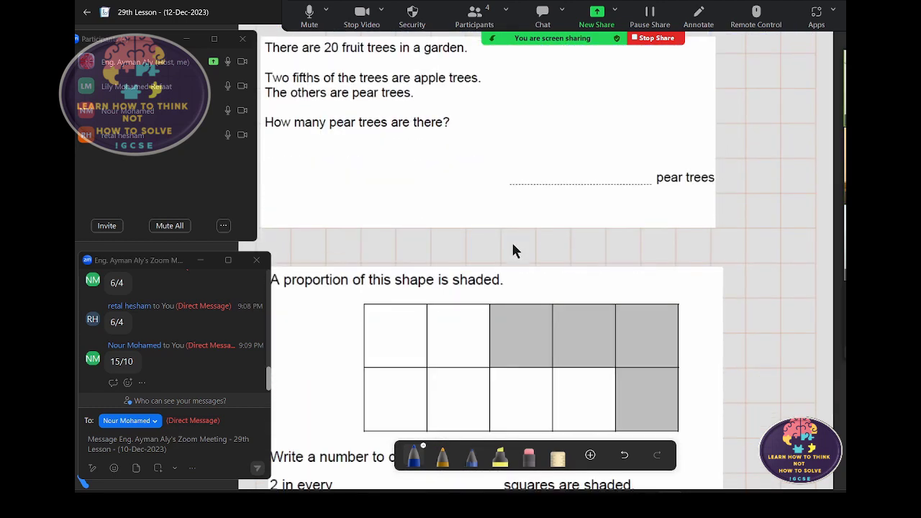
scroll(513, 252, "up", 3)
scroll(516, 253, "down", 3)
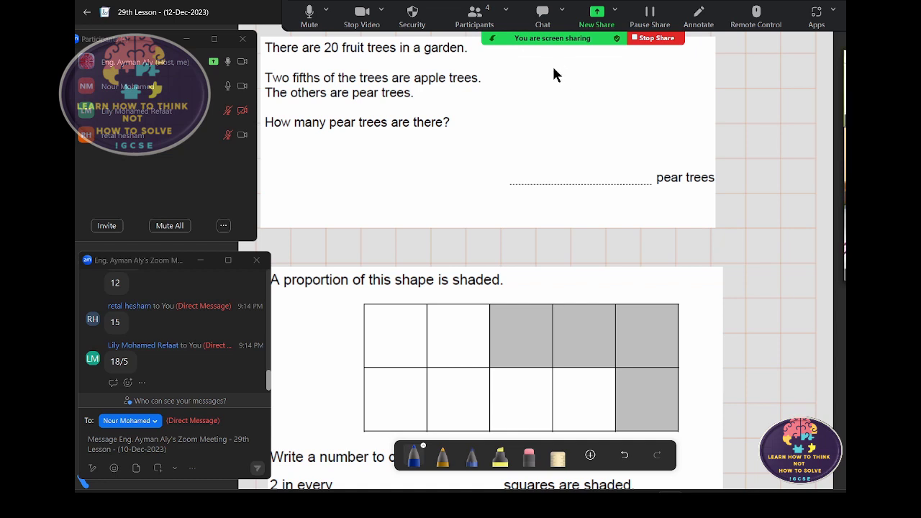
- Write Trees = 20 and '2/5 of trees apple' beside the question
mouse_move(540, 61)
left_mouse_down()
mouse_move(559, 59)
mouse_move(550, 72)
left_mouse_up()
left_click_drag(553, 72, 620, 68)
left_click_drag(609, 75, 651, 68)
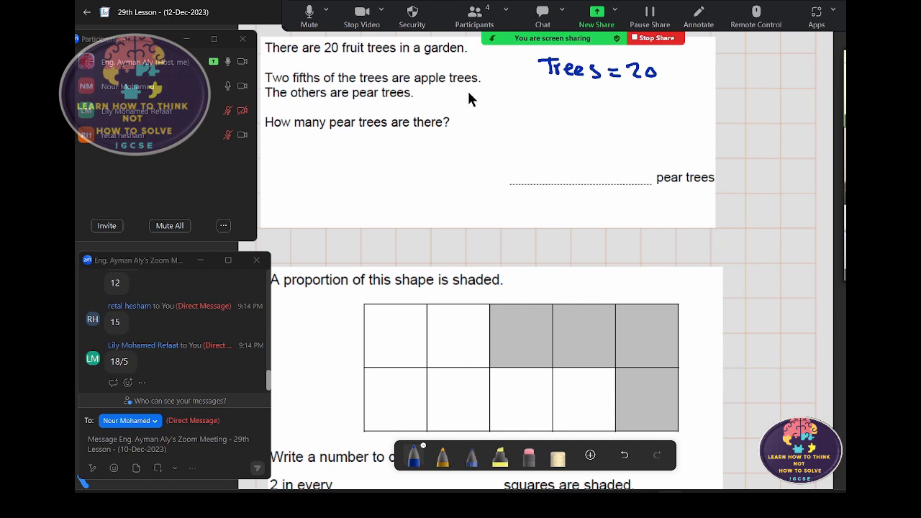
mouse_move(515, 93)
left_mouse_down()
mouse_move(531, 113)
mouse_move(514, 134)
mouse_move(546, 118)
mouse_move(557, 131)
left_mouse_up()
mouse_move(578, 100)
left_mouse_down()
mouse_move(585, 114)
mouse_move(652, 114)
mouse_move(698, 126)
mouse_move(710, 120)
left_mouse_up()
left_click_drag(712, 117, 721, 118)
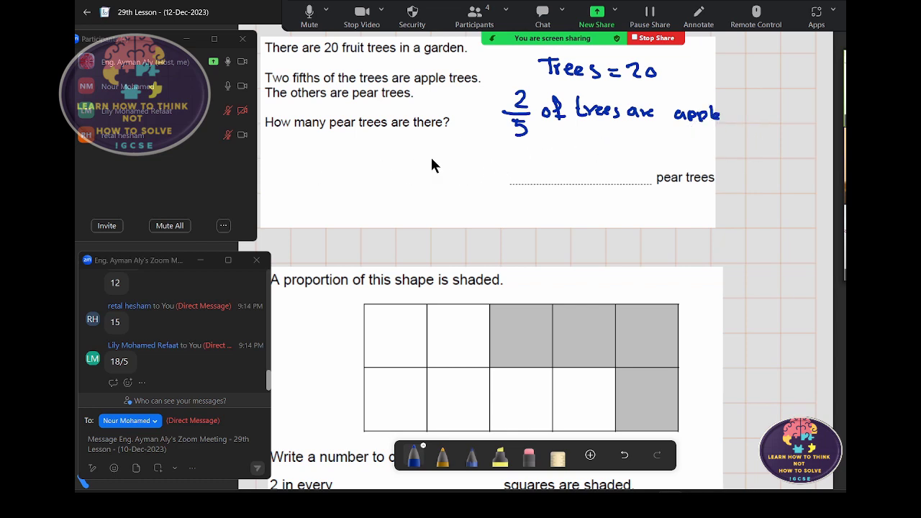
- Dismiss the upgrade notice, write apple = 2/5 × 20 = 40/5 = 8 trees, and underline the pear-trees sentence
left_click_drag(299, 157, 297, 164)
left_click_drag(310, 154, 369, 158)
mouse_move(362, 164)
left_mouse_down()
mouse_move(421, 167)
mouse_move(403, 185)
mouse_move(476, 158)
left_mouse_up()
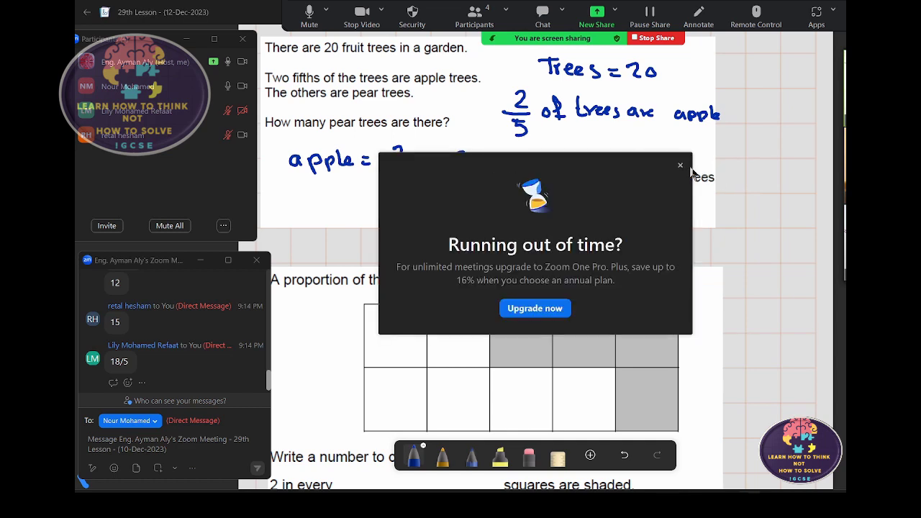
left_click(681, 164)
mouse_move(490, 163)
left_mouse_down()
mouse_move(544, 160)
mouse_move(528, 157)
mouse_move(538, 144)
mouse_move(528, 181)
mouse_move(562, 156)
left_mouse_up()
mouse_move(552, 163)
left_mouse_down()
mouse_move(587, 150)
mouse_move(608, 166)
mouse_move(623, 156)
mouse_move(647, 166)
left_mouse_up()
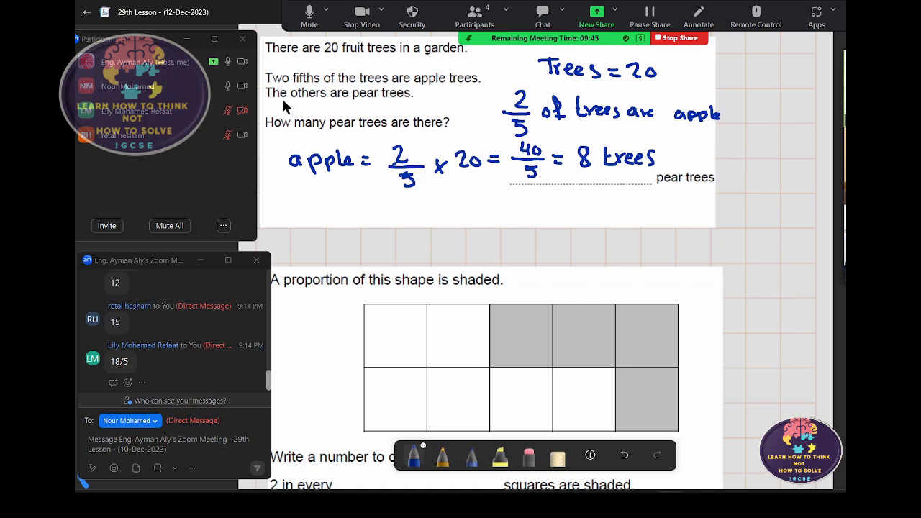
left_click_drag(265, 103, 401, 103)
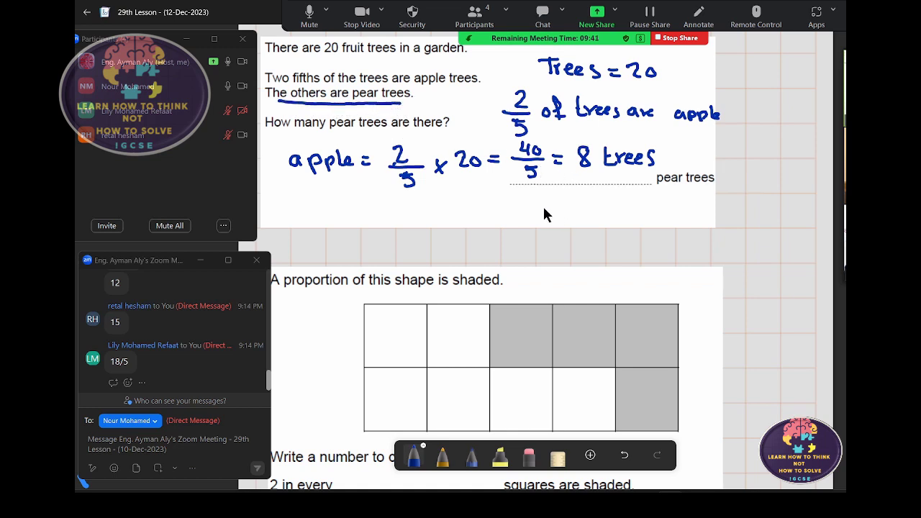
- Write 20 − 8 = 12 below the apple working, box the 12 and add 'pear trees'
mouse_move(469, 210)
left_mouse_down()
mouse_move(485, 225)
mouse_move(498, 213)
mouse_move(527, 223)
mouse_move(537, 208)
mouse_move(587, 224)
mouse_move(603, 211)
mouse_move(620, 234)
mouse_move(575, 225)
mouse_move(576, 200)
left_mouse_up()
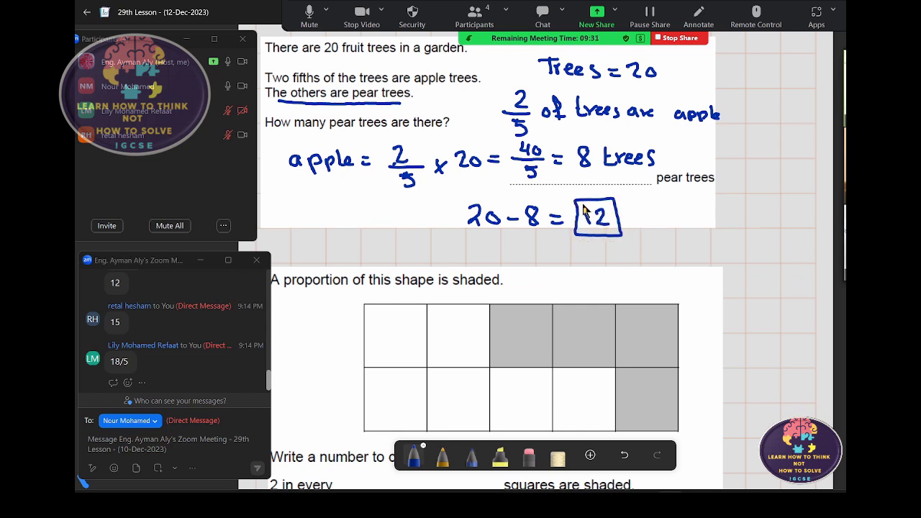
mouse_move(637, 214)
left_mouse_down()
mouse_move(664, 230)
mouse_move(721, 225)
left_mouse_up()
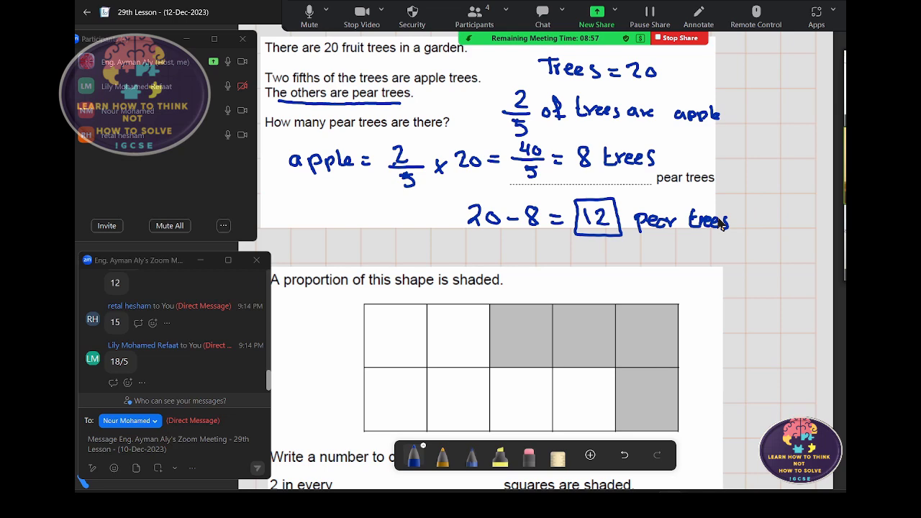
- Scroll until the 'A proportion of this shape is shaded' question sits below the pear-trees answer
scroll(720, 224, "up", 3)
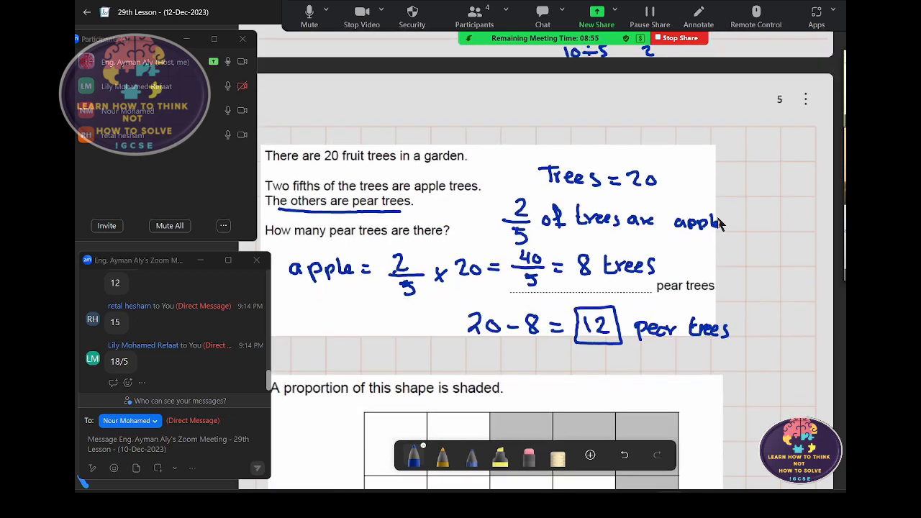
scroll(720, 224, "down", 6)
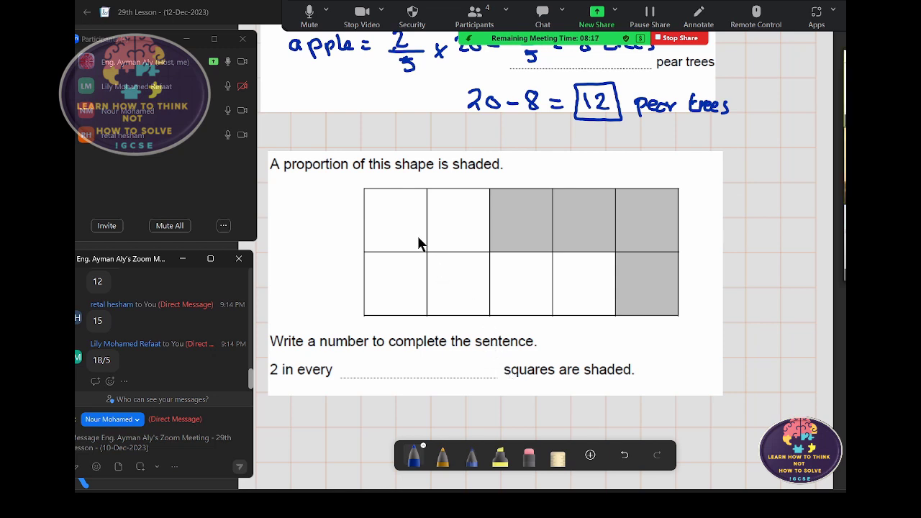
- Dot each of the ten grid squares, top row then bottom row, to count them
left_click(397, 203)
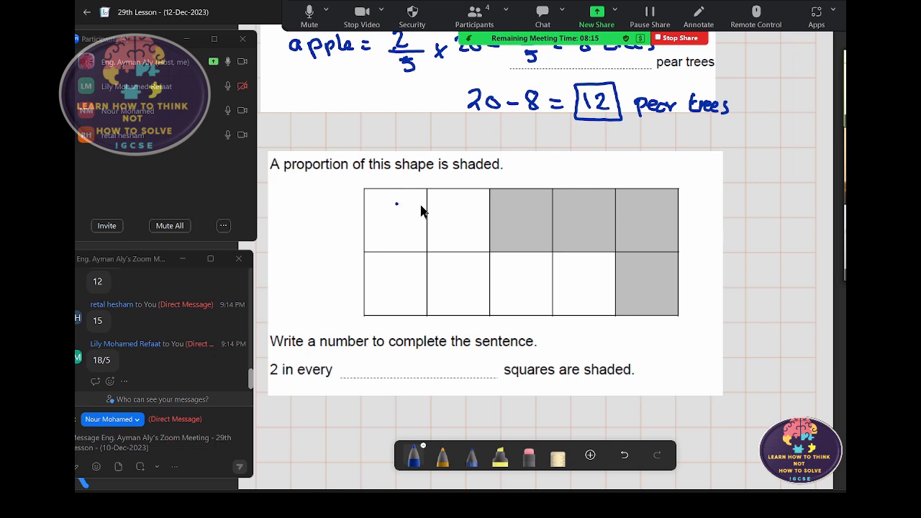
left_click(451, 207)
left_click(516, 208)
left_click(579, 208)
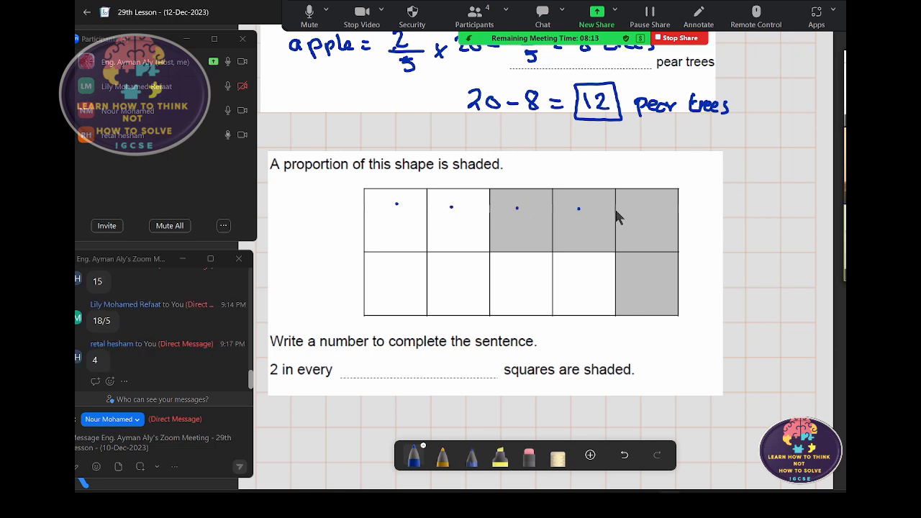
left_click(627, 213)
left_click(641, 287)
left_click(580, 284)
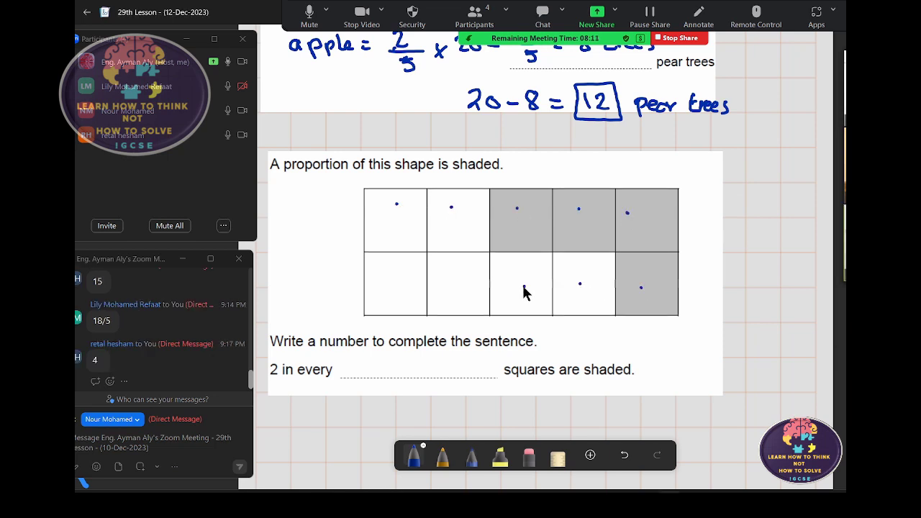
left_click(523, 286)
left_click(461, 290)
left_click(410, 289)
- Note 4/10 = 2/5 beside the grid, fill the blank with five, and write 'two fifths are shaded'
left_click_drag(734, 199, 746, 214)
mouse_move(741, 203)
left_mouse_down()
mouse_move(741, 219)
mouse_move(760, 225)
left_mouse_up()
mouse_move(725, 236)
left_mouse_down()
mouse_move(726, 248)
mouse_move(779, 216)
mouse_move(819, 214)
mouse_move(793, 246)
mouse_move(810, 228)
left_mouse_up()
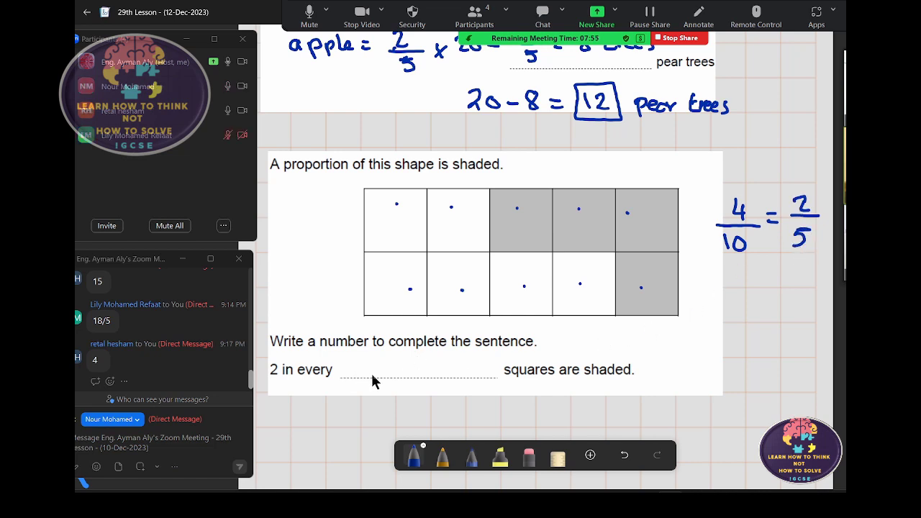
mouse_move(382, 350)
left_mouse_down()
mouse_move(380, 369)
mouse_move(395, 370)
left_mouse_up()
mouse_move(402, 352)
left_mouse_down()
mouse_move(407, 369)
mouse_move(431, 369)
left_mouse_up()
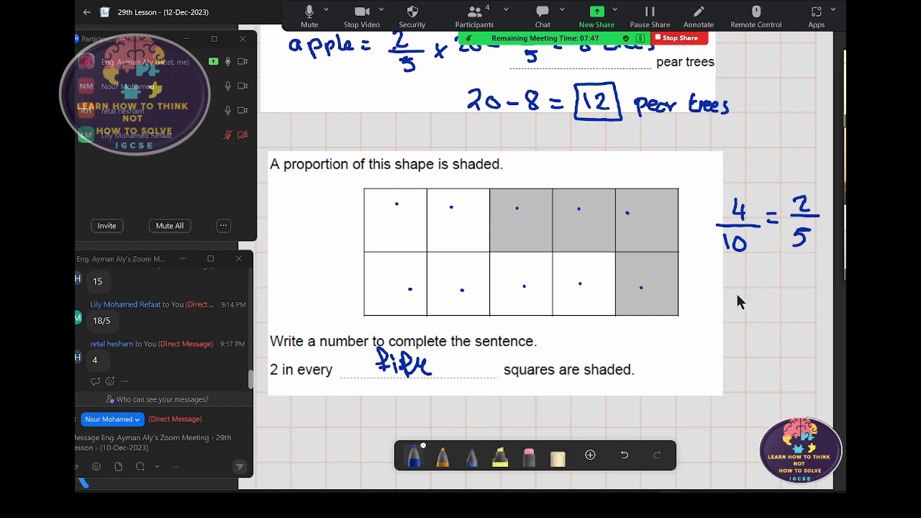
mouse_move(741, 274)
left_mouse_down()
mouse_move(746, 285)
mouse_move(822, 291)
left_mouse_up()
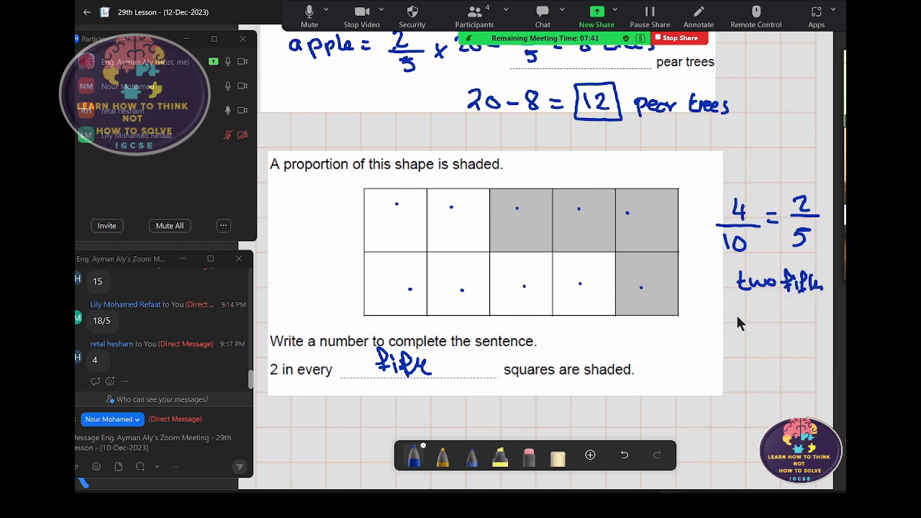
mouse_move(744, 311)
left_mouse_down()
mouse_move(745, 319)
mouse_move(757, 311)
mouse_move(782, 325)
mouse_move(814, 325)
mouse_move(821, 310)
mouse_move(833, 321)
left_mouse_up()
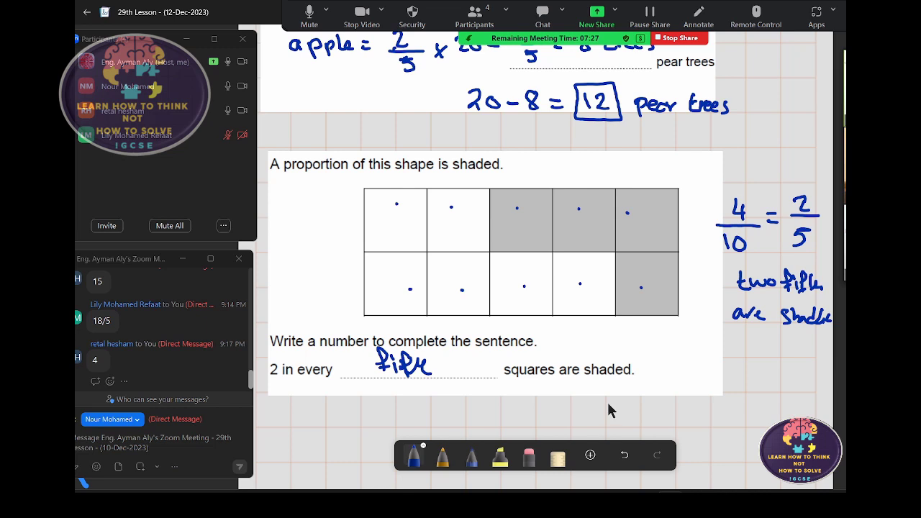
mouse_move(209, 121)
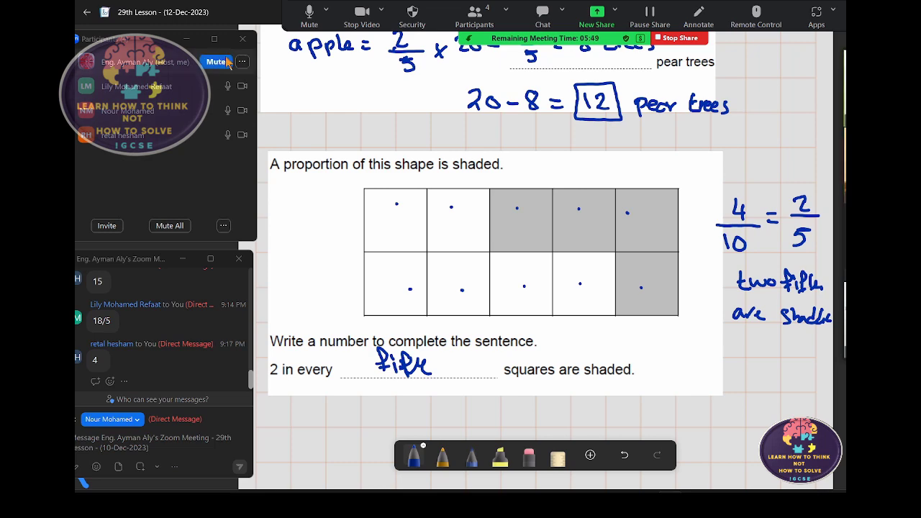
- Scroll down to page 6 and write 4 as the star's value in 'Calculate the value of'
scroll(444, 193, "down", 5)
scroll(443, 195, "down", 5)
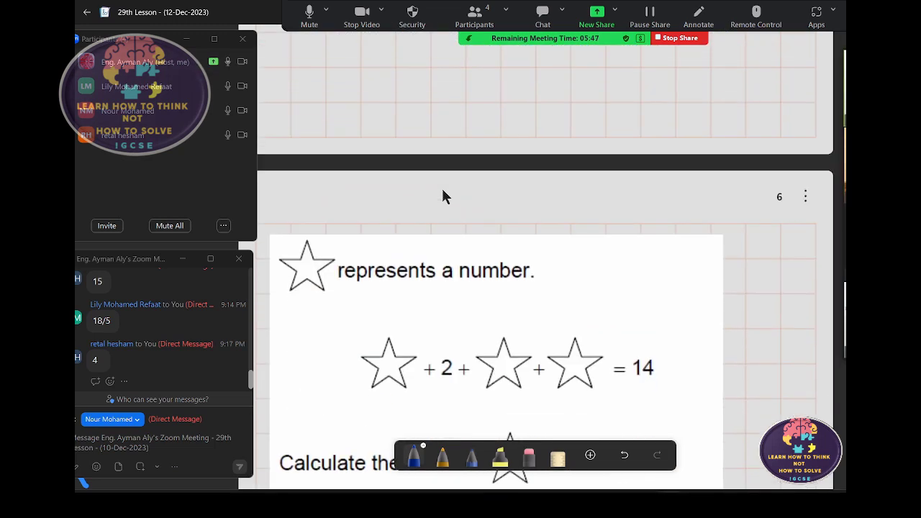
scroll(443, 194, "down", 3)
scroll(444, 194, "down", 3)
scroll(443, 194, "up", 3)
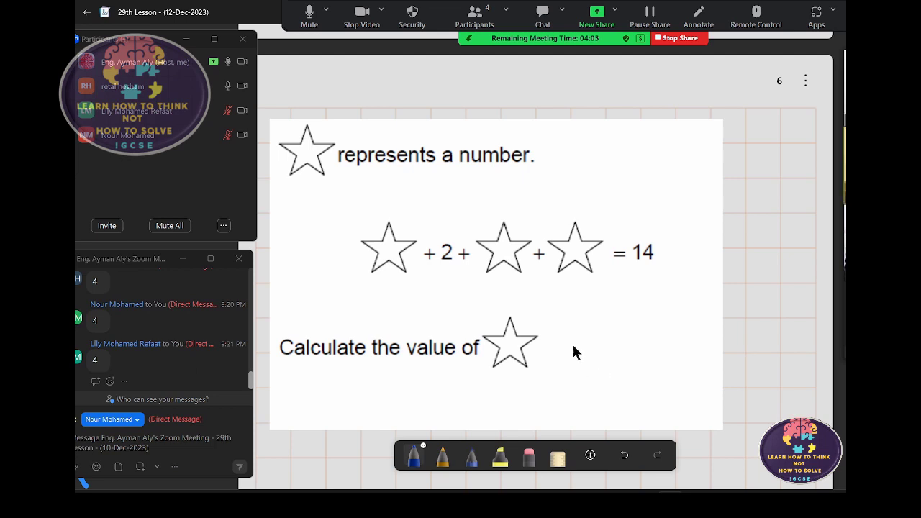
mouse_move(563, 353)
left_mouse_down()
mouse_move(577, 348)
mouse_move(570, 357)
left_mouse_up()
scroll(574, 362, "down", 5)
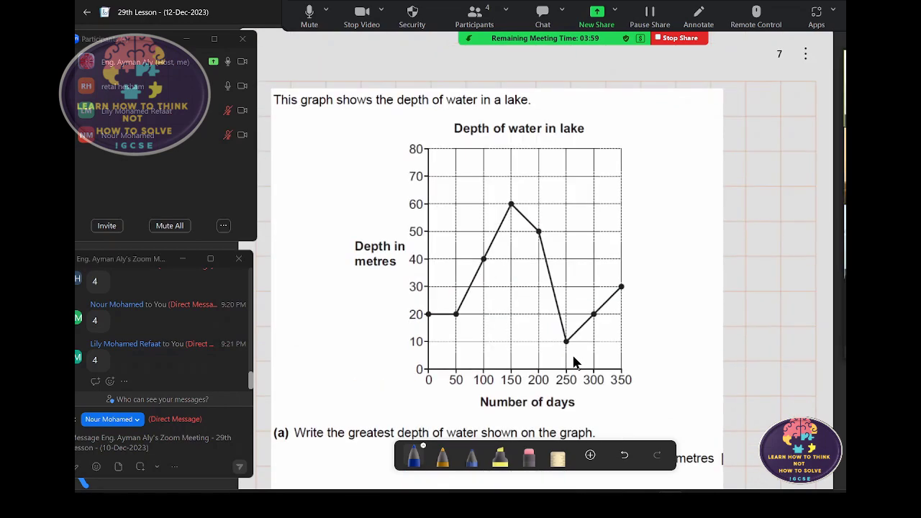
scroll(573, 361, "down", 3)
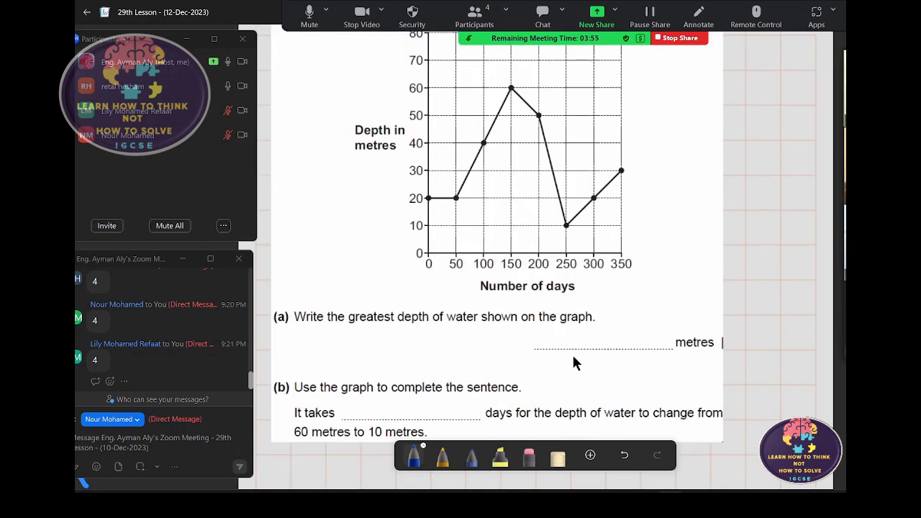
scroll(572, 353, "up", 3)
scroll(572, 353, "down", 3)
left_click(428, 198)
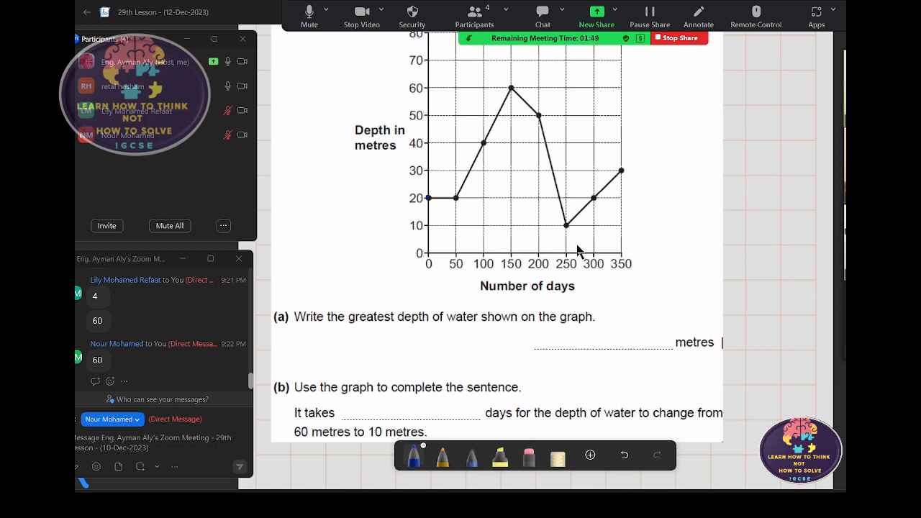
left_click_drag(577, 246, 527, 242)
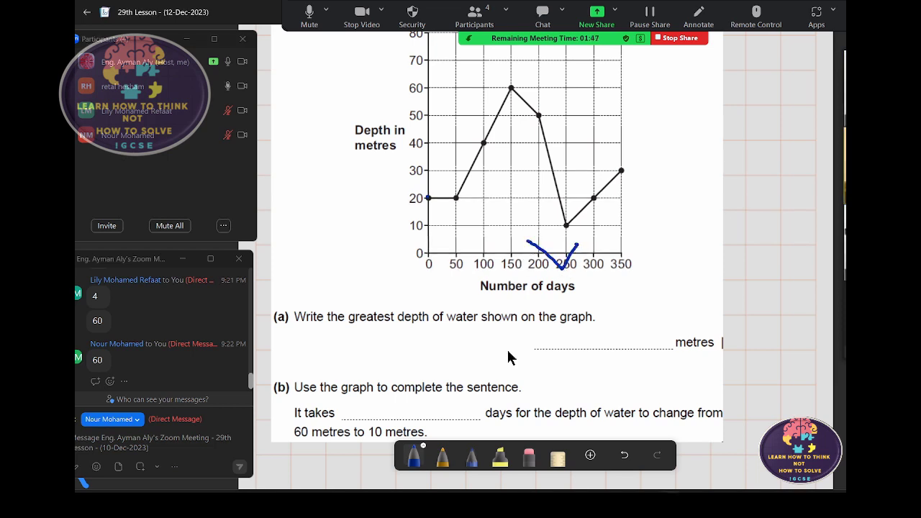
left_click(536, 449)
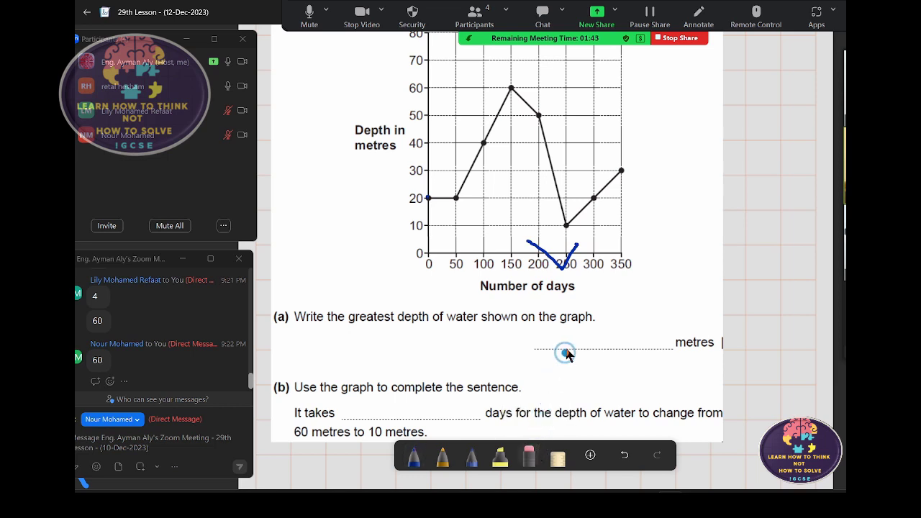
left_click(561, 263)
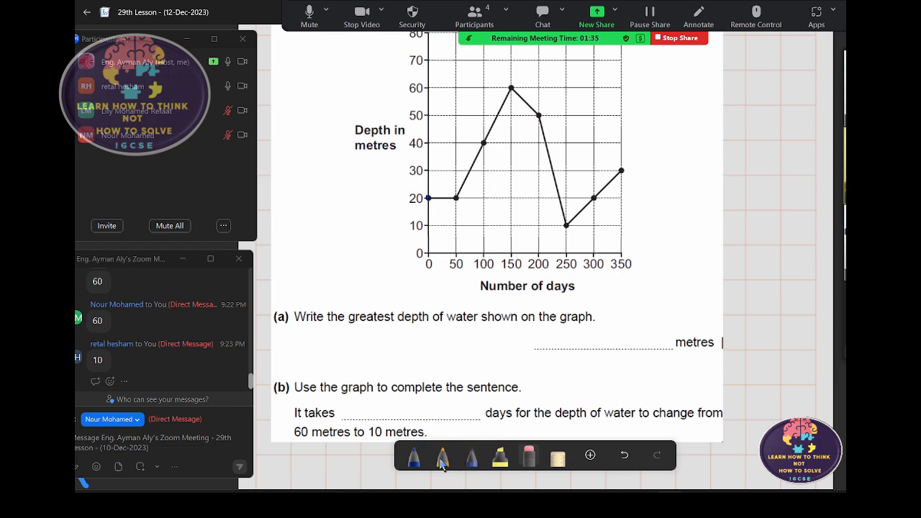
- In dark blue, dot the 150-day peak, arrow it across to 60, and write 60 for part (a)
left_click(413, 459)
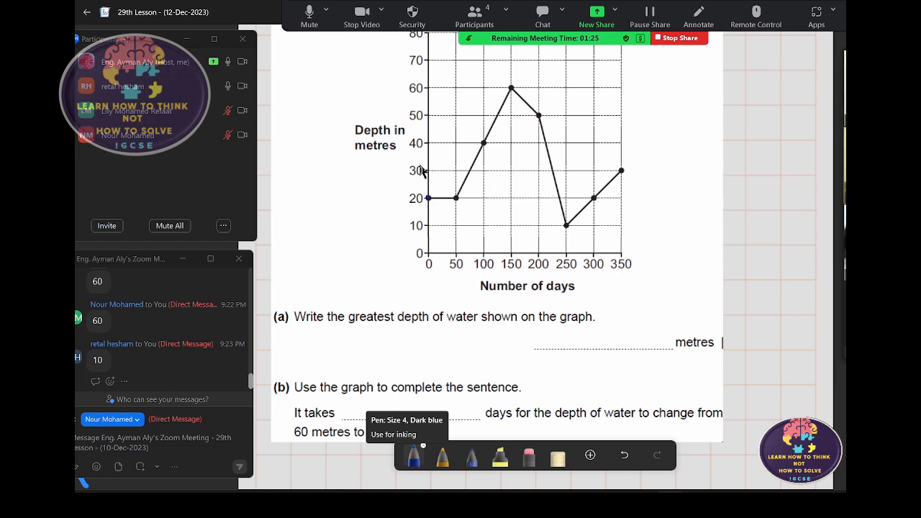
left_click(509, 88)
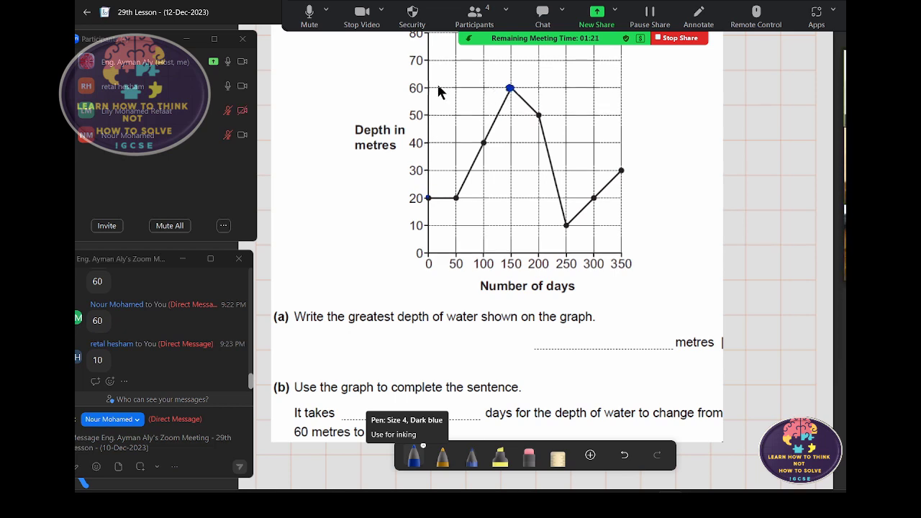
mouse_move(438, 81)
left_mouse_down()
mouse_move(439, 91)
mouse_move(509, 88)
left_mouse_up()
mouse_move(606, 329)
left_mouse_down()
mouse_move(601, 345)
mouse_move(616, 341)
left_mouse_up()
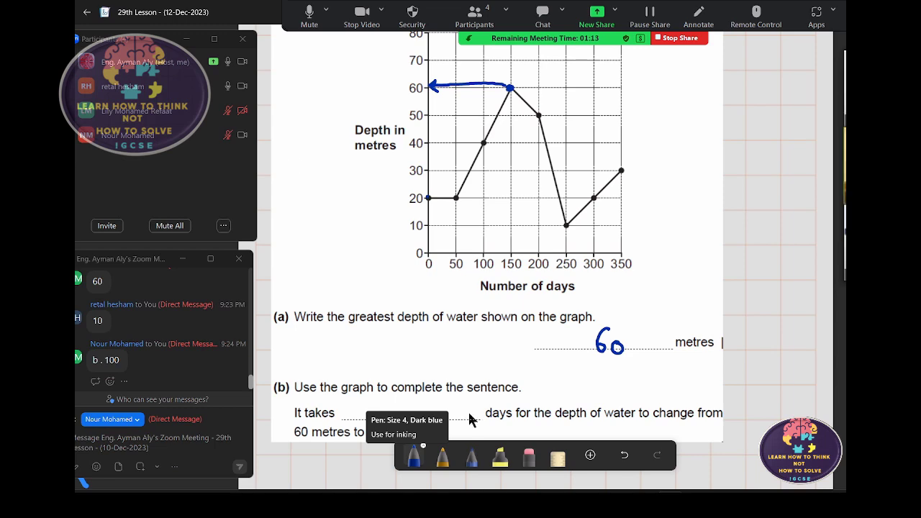
scroll(468, 418, "down", 3)
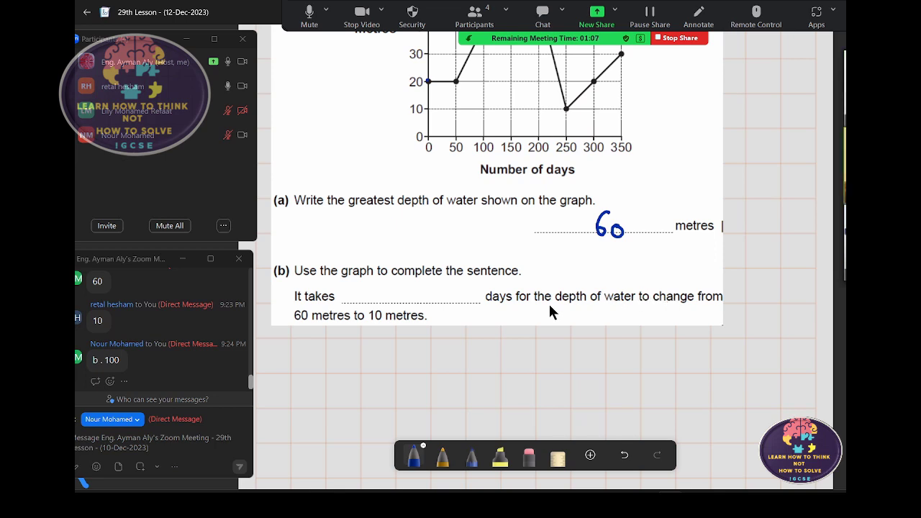
- Draw arrows down from the 60 m and 10 m points to 150 and 250 days
scroll(332, 345, "up", 3)
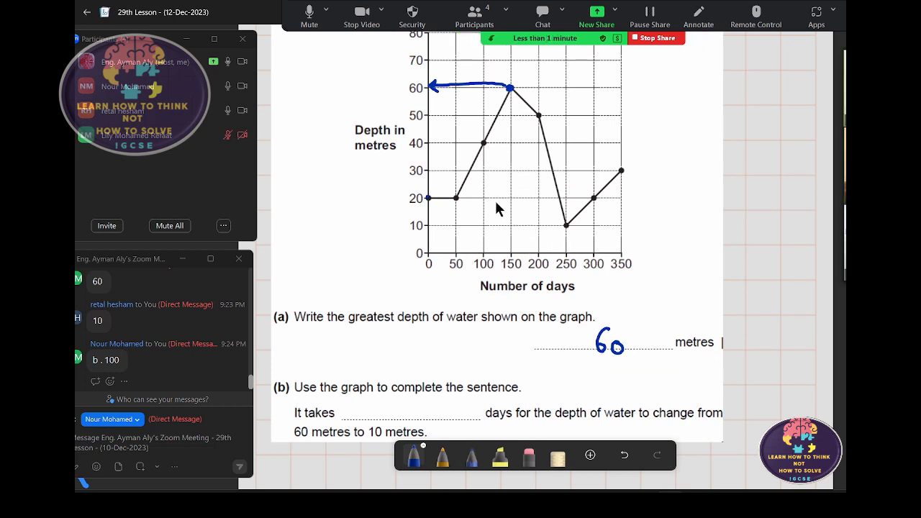
mouse_move(510, 88)
left_mouse_down()
mouse_move(508, 250)
mouse_move(518, 247)
left_mouse_up()
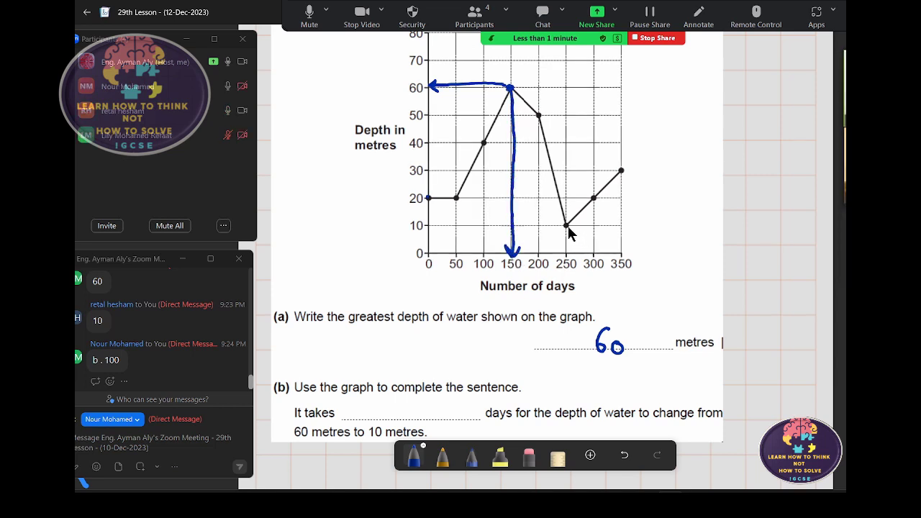
mouse_move(565, 225)
left_mouse_down()
mouse_move(568, 252)
mouse_move(575, 246)
left_mouse_up()
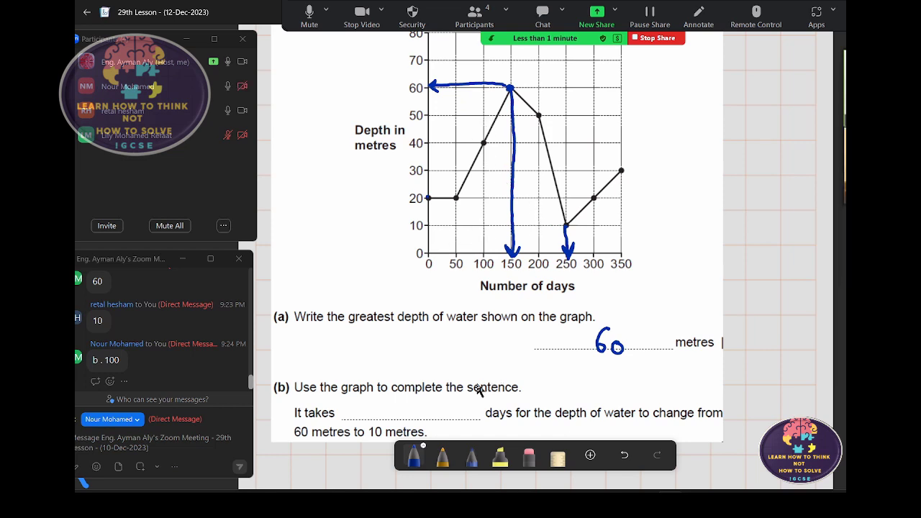
- Write 250 − 150 = 100 in the part (b) blank
mouse_move(348, 405)
left_mouse_down()
mouse_move(362, 419)
mouse_move(379, 405)
mouse_move(416, 418)
mouse_move(424, 408)
mouse_move(430, 420)
mouse_move(459, 415)
left_mouse_up()
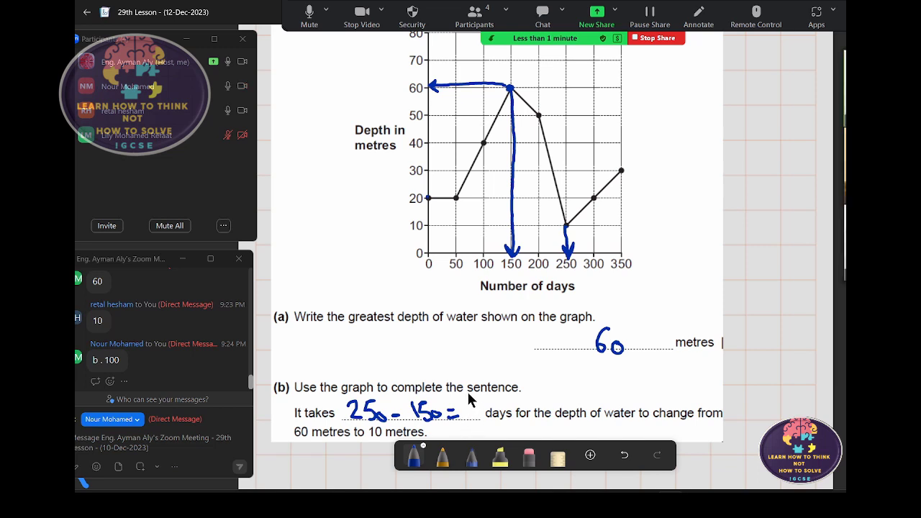
mouse_move(468, 391)
left_mouse_down()
mouse_move(468, 407)
mouse_move(476, 396)
left_mouse_up()
left_click_drag(487, 395, 486, 395)
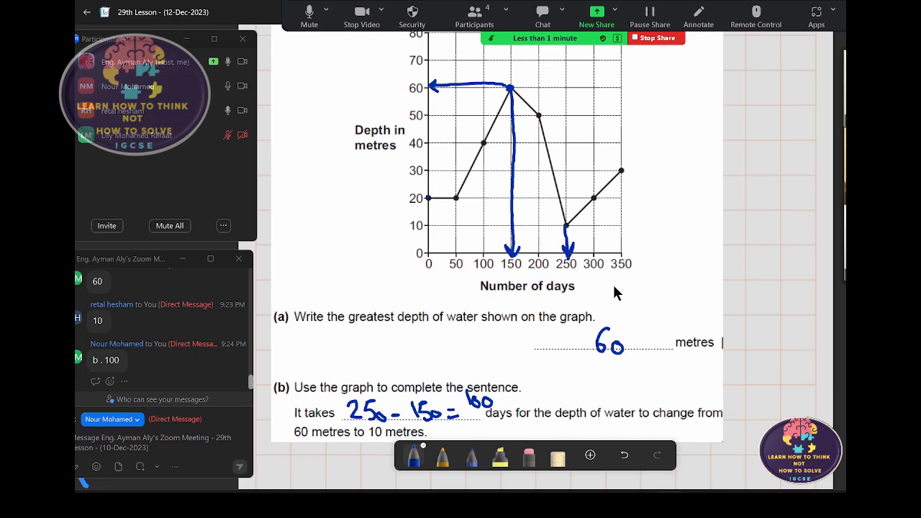
- Scroll to the round-to-5 question, close the Zoom One Pro popup, and bring up WhatsApp
scroll(610, 292, "down", 1)
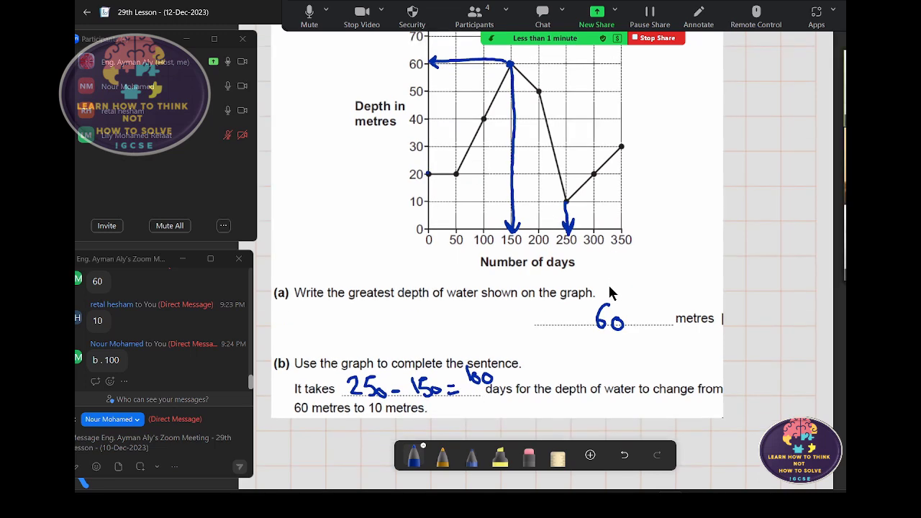
scroll(609, 293, "down", 3)
scroll(609, 292, "down", 2)
scroll(609, 288, "down", 2)
scroll(609, 283, "down", 2)
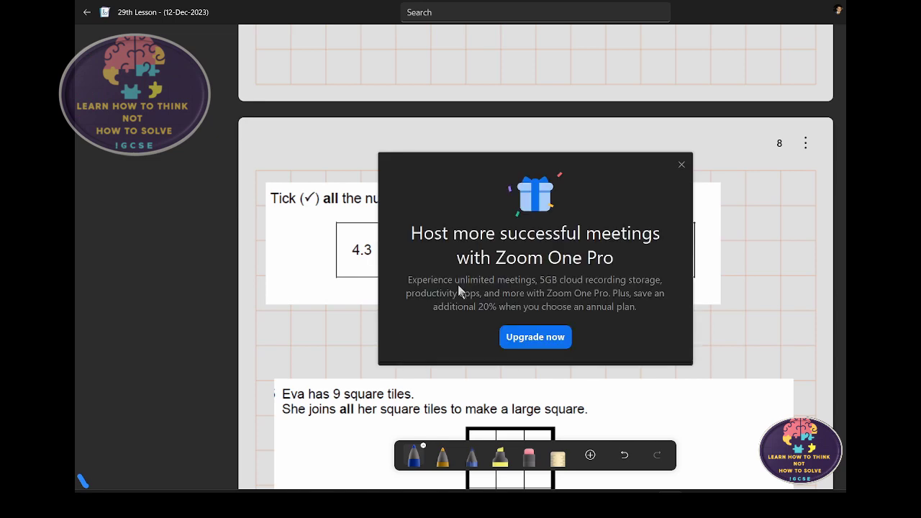
left_click(681, 164)
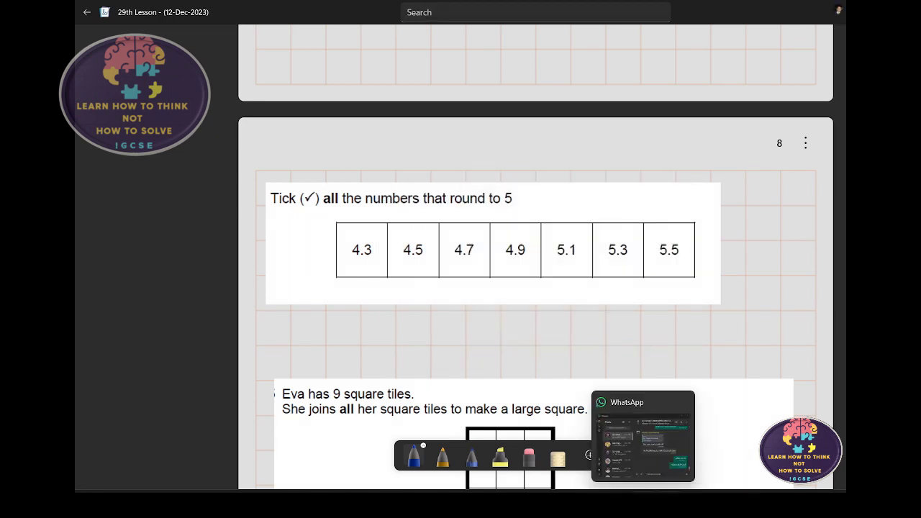
left_click(643, 436)
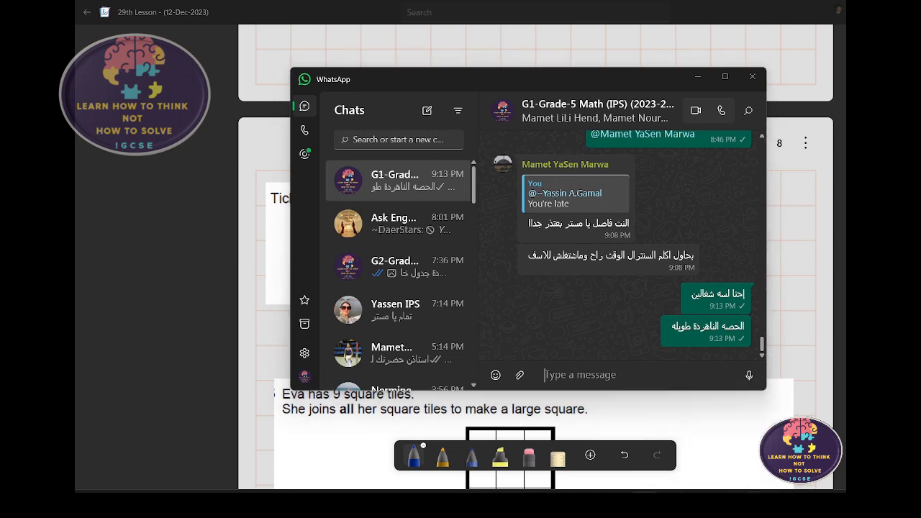
- Copy the scheduled meeting's invitation from Zoom Home
left_click(719, 434)
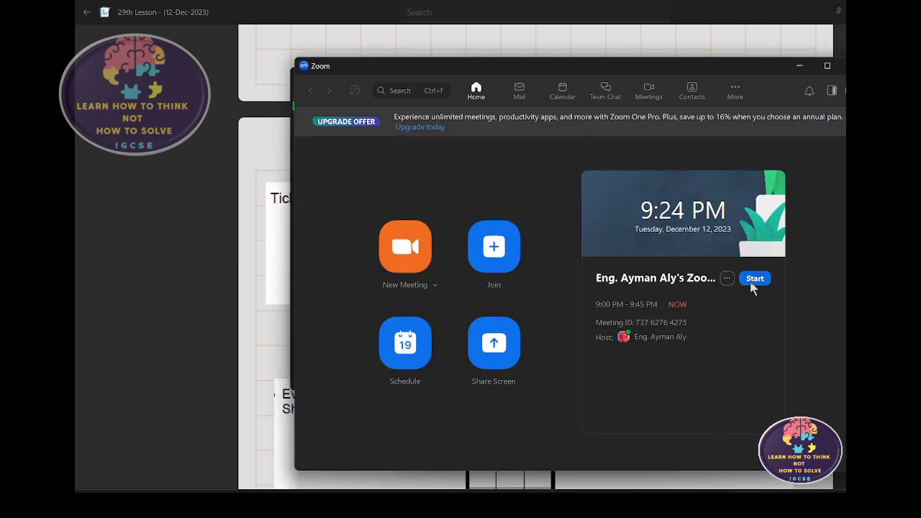
left_click(727, 278)
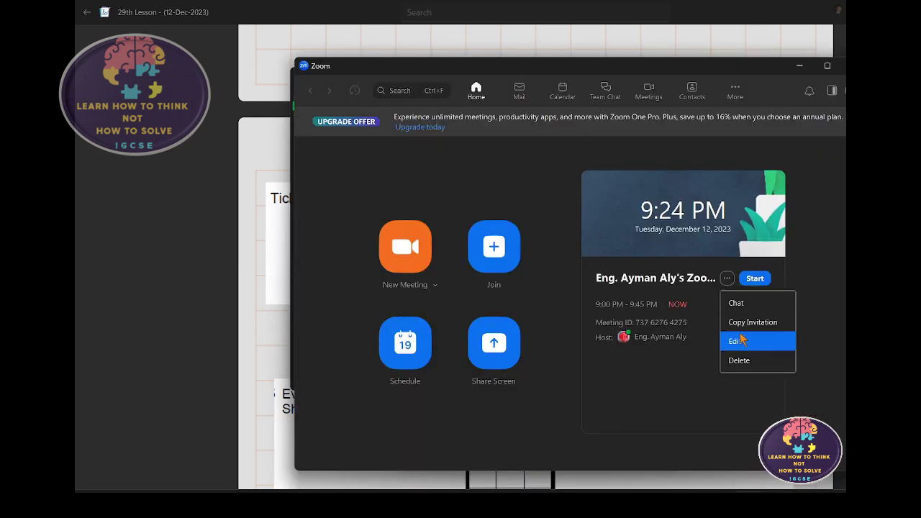
left_click(742, 322)
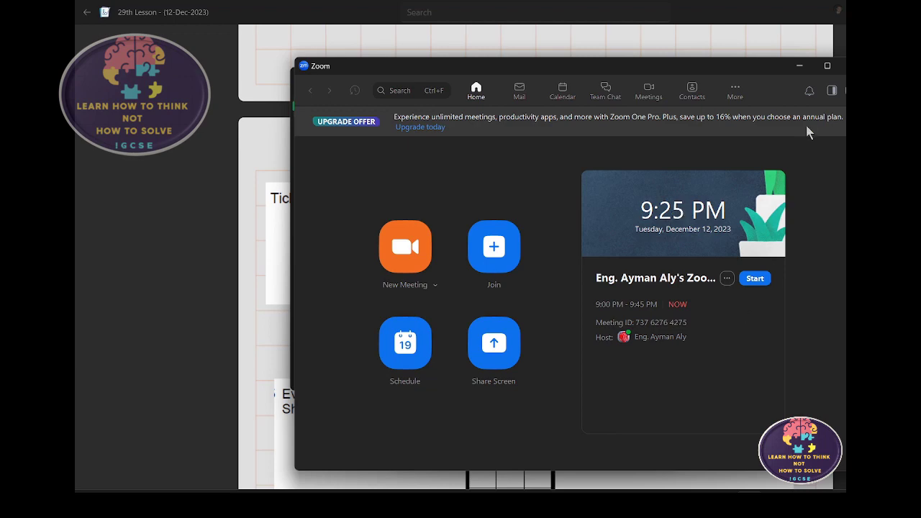
left_click(797, 66)
- Send 'lets compelete the 2nd parts of the lesson' and the pasted invite to the maths group
left_click(655, 473)
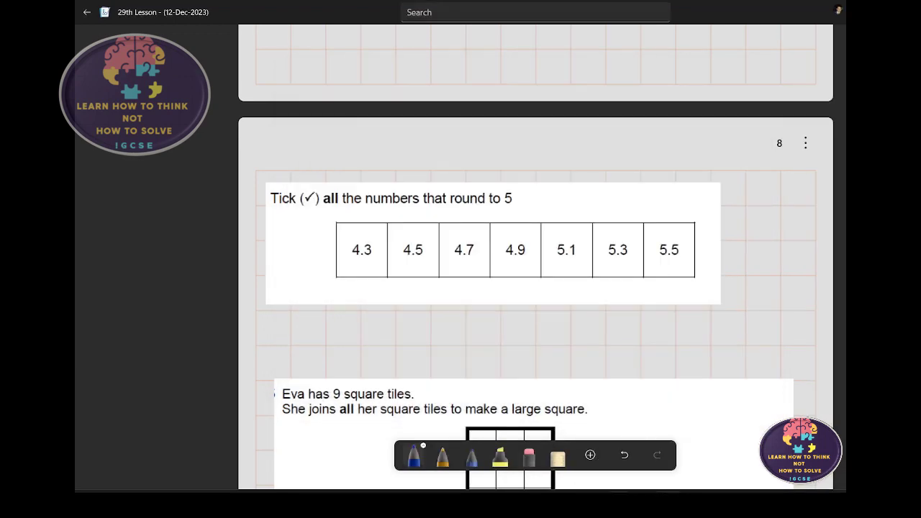
left_click(642, 503)
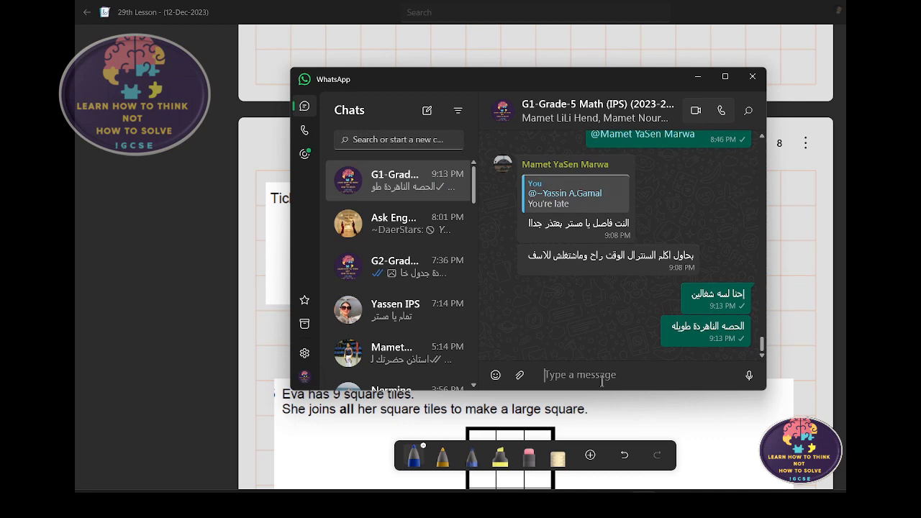
type("lets")
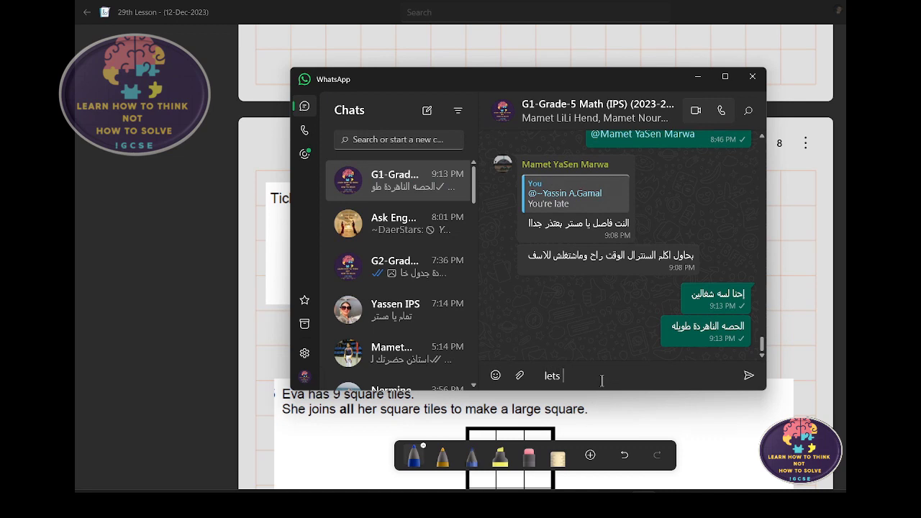
type(" compel")
type("ete the 2")
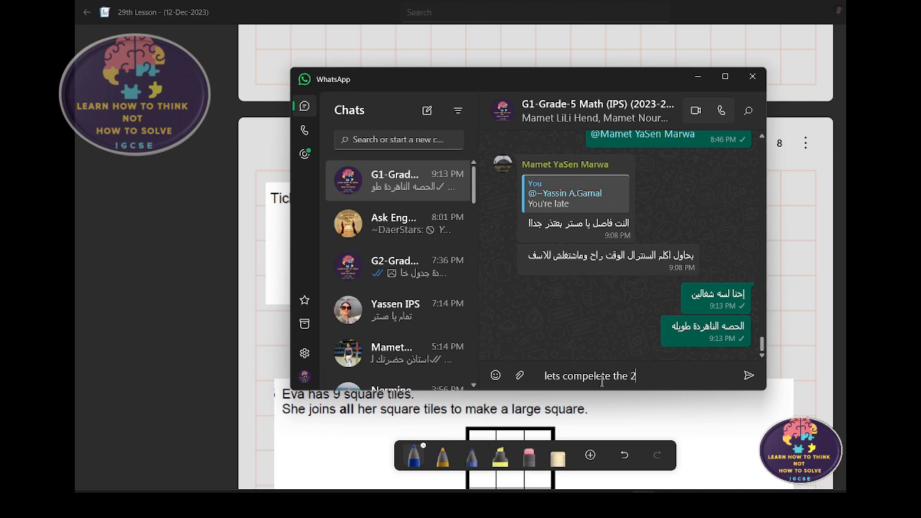
type("nd parts of")
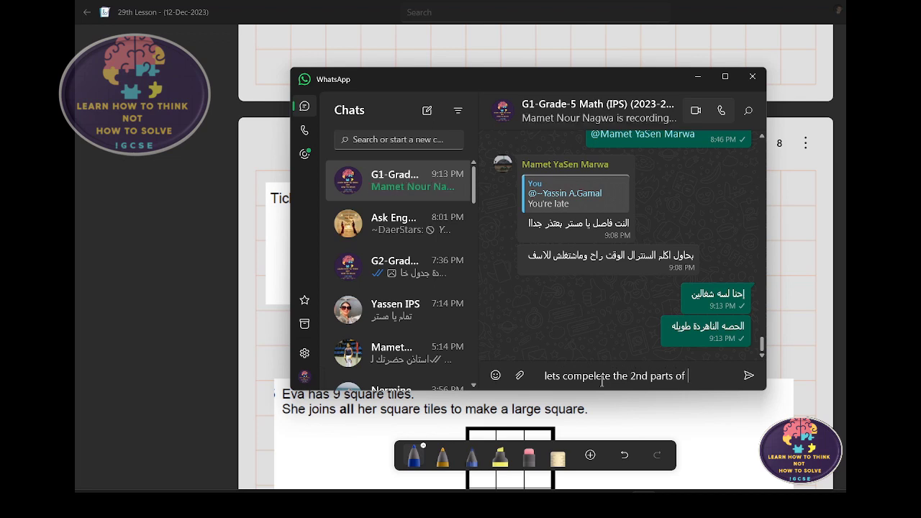
type(" the ")
type("lesson")
key("Return")
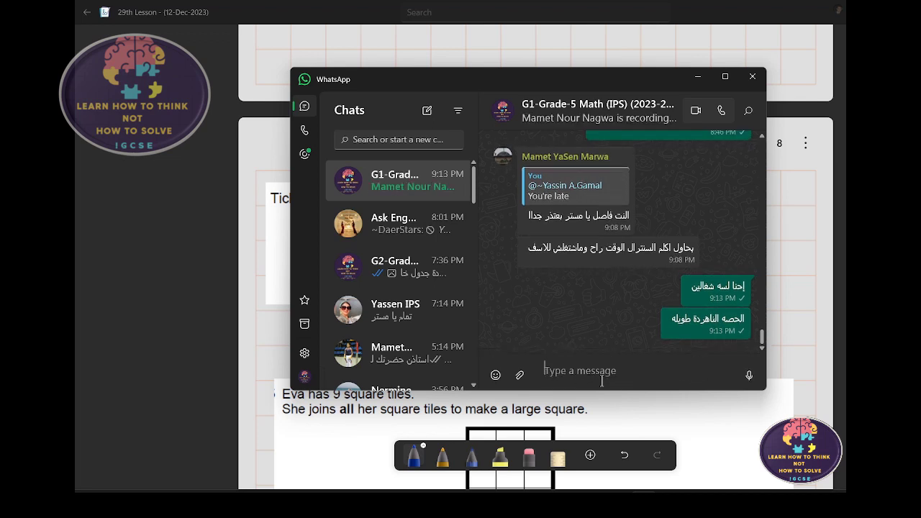
key("ctrl+v")
key("Return")
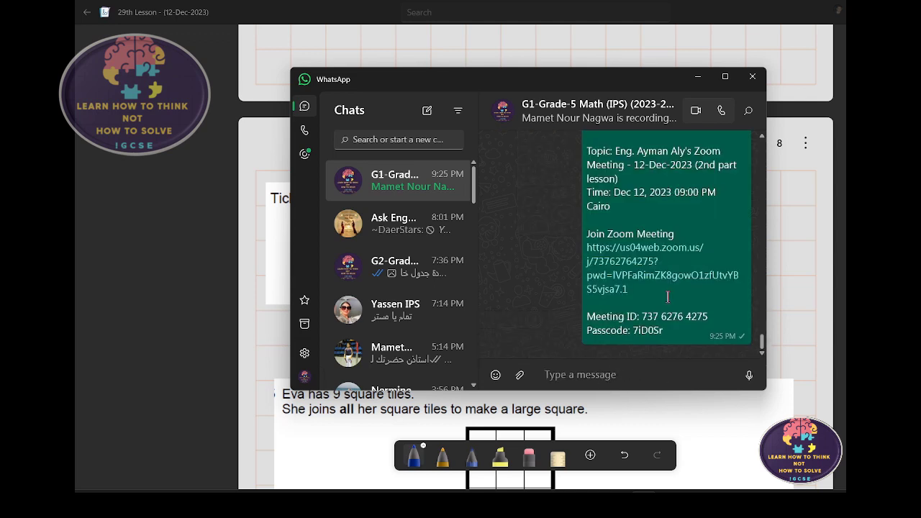
left_click(669, 442)
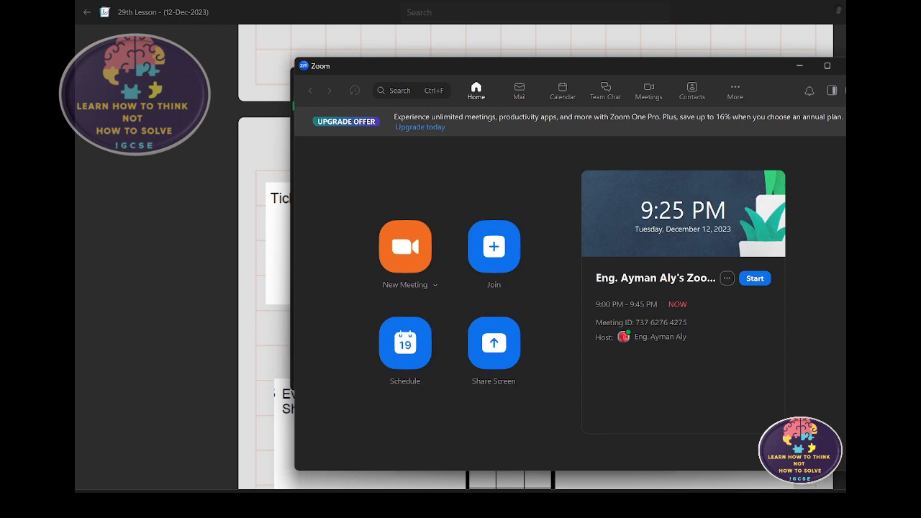
- Start the scheduled meeting and share the 29th Lesson window
left_click(756, 280)
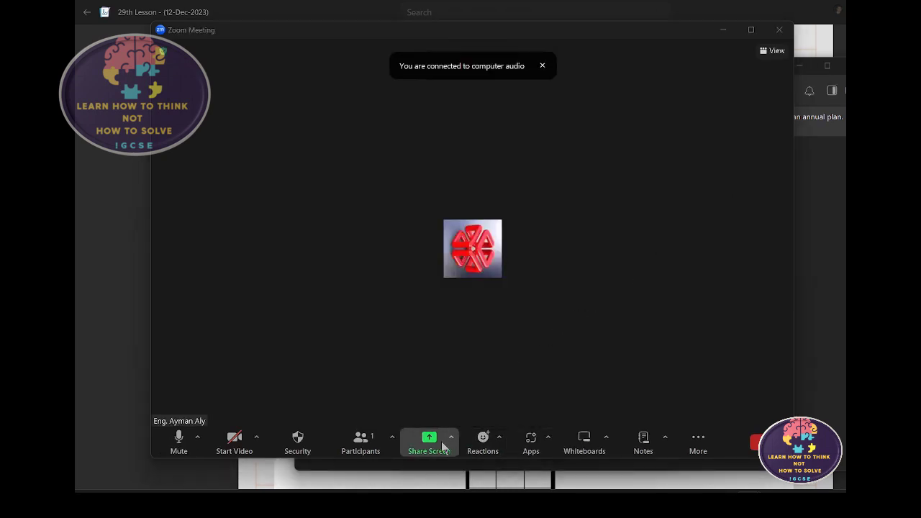
left_click(443, 447)
left_click(483, 271)
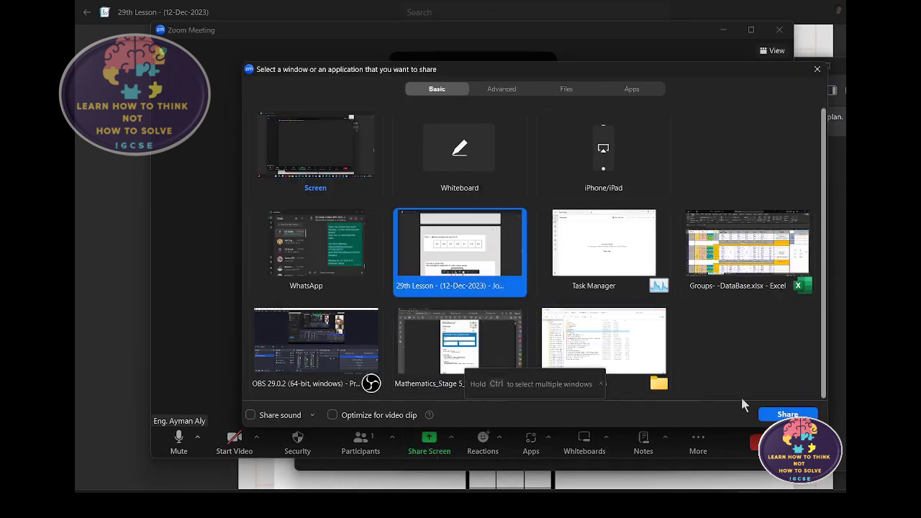
left_click(768, 415)
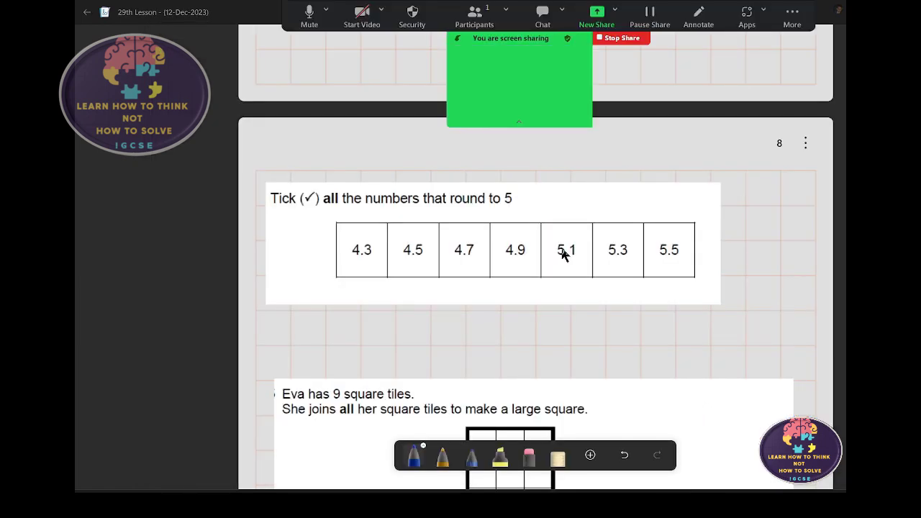
- Turn off the waiting room and move a narrowed participants panel off the question
left_click(475, 16)
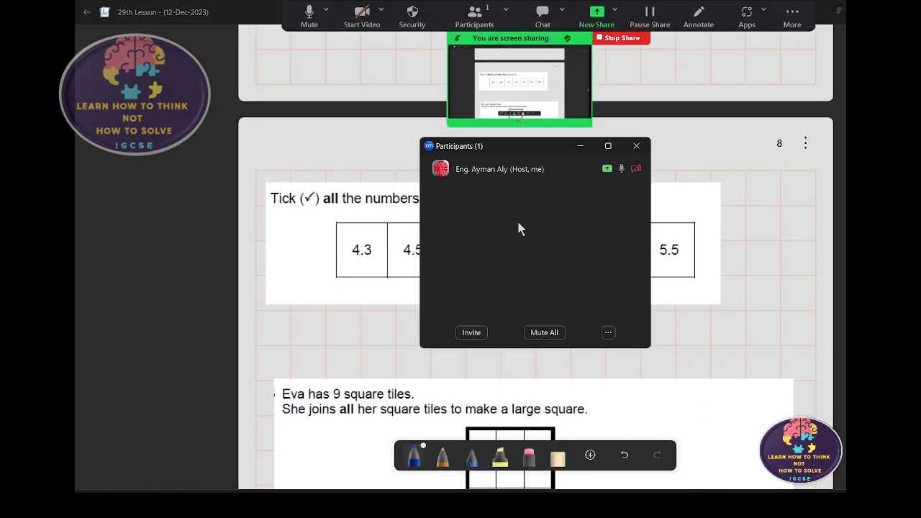
left_click(608, 332)
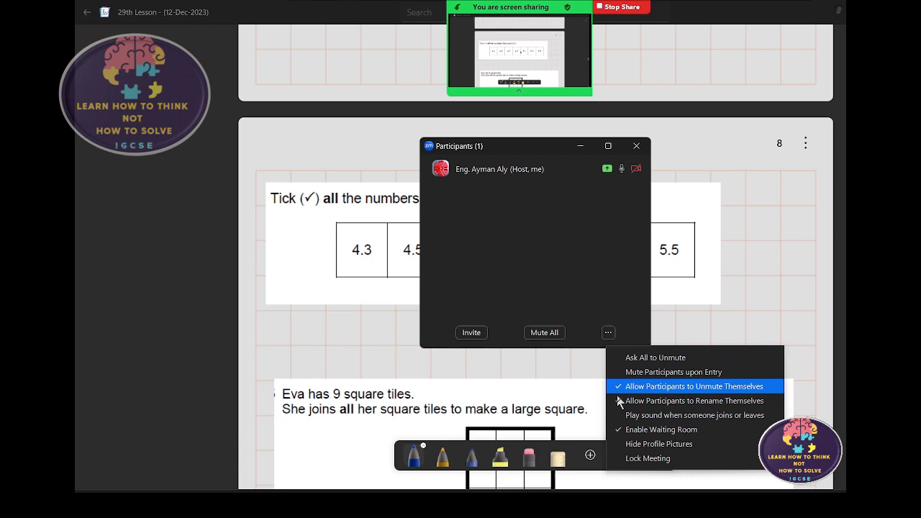
left_click(625, 432)
left_click_drag(497, 143, 184, 46)
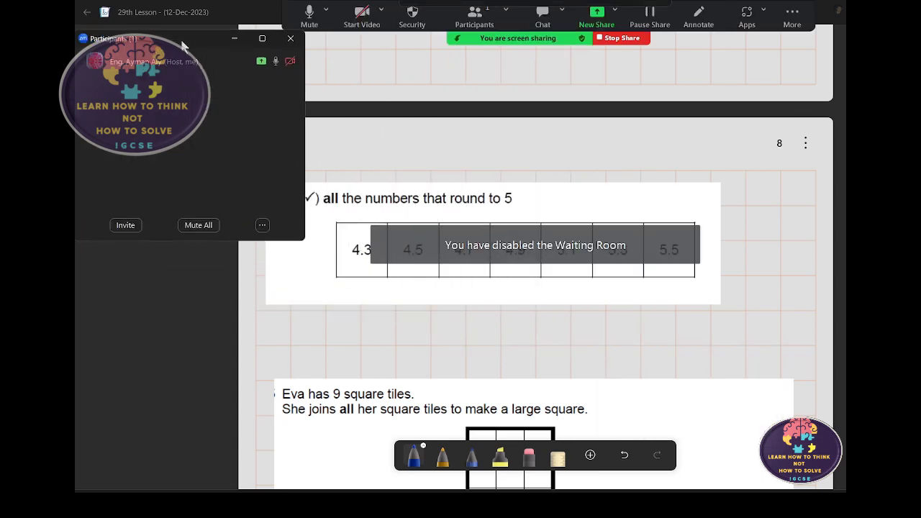
left_click_drag(304, 109, 262, 109)
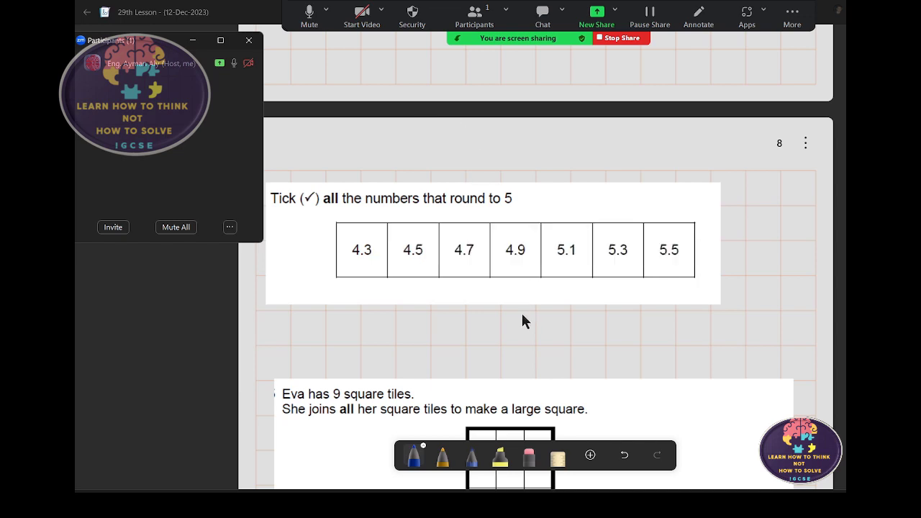
scroll(522, 321, "down", 3)
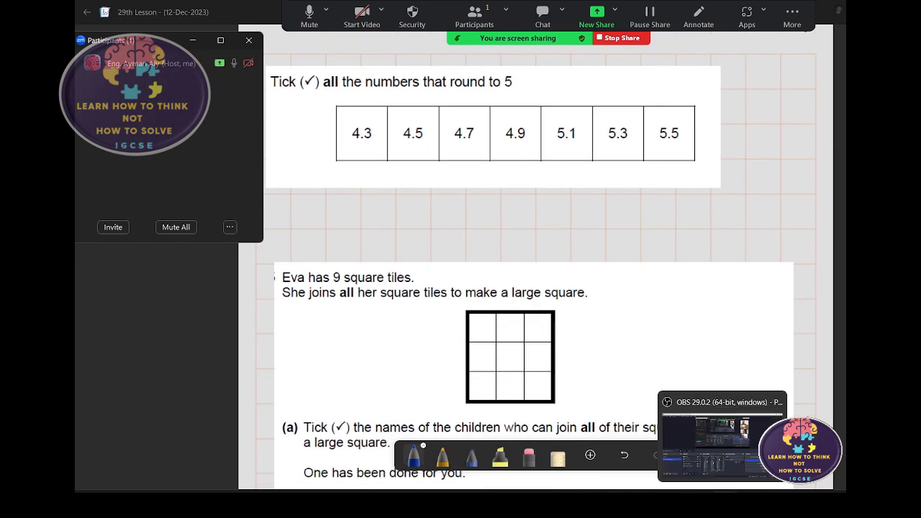
- Open the meeting chat, move it to the lower left, and narrow it
left_click(542, 15)
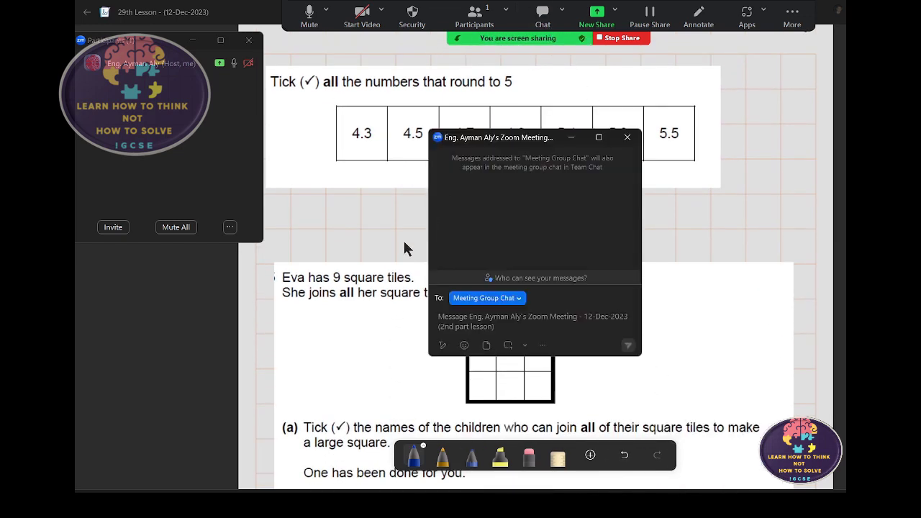
mouse_move(529, 142)
left_mouse_down()
mouse_move(194, 267)
mouse_move(172, 265)
left_mouse_up()
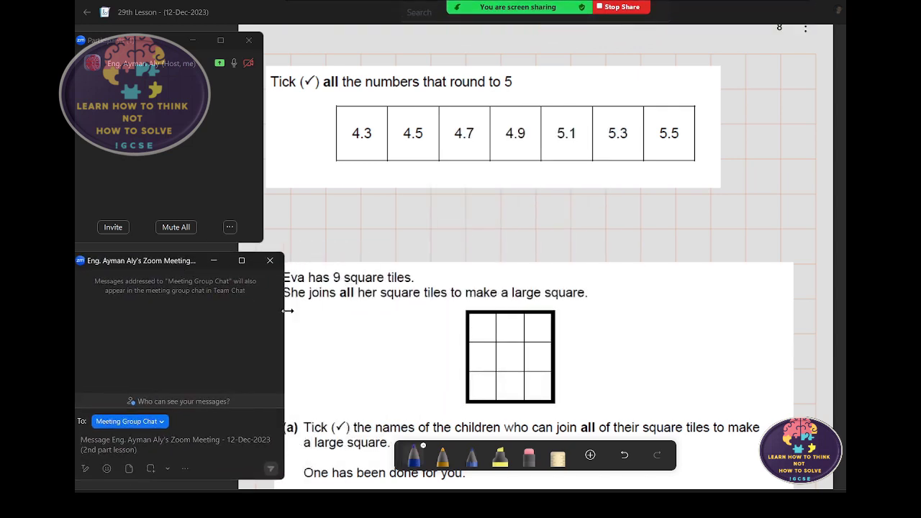
left_click_drag(287, 311, 264, 311)
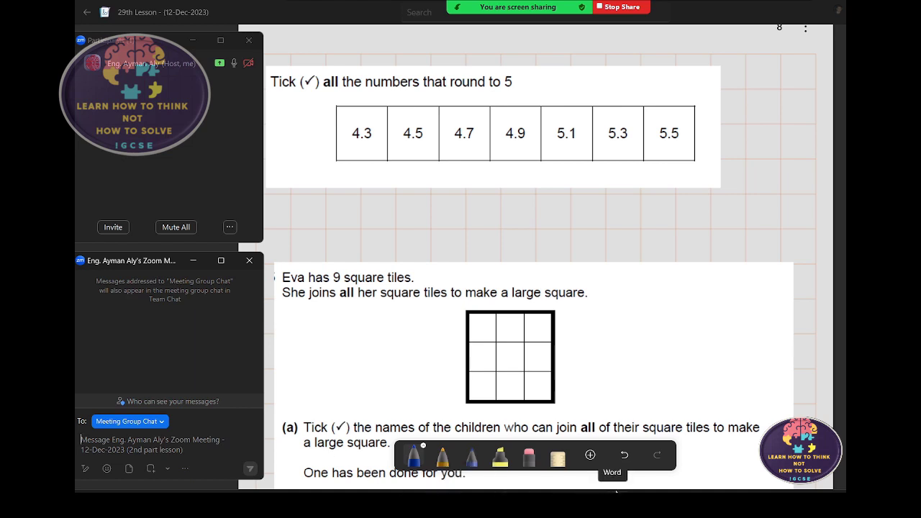
- Post 'waiting you' under the Zoom invite in the Grade 5 maths WhatsApp group
mouse_move(723, 492)
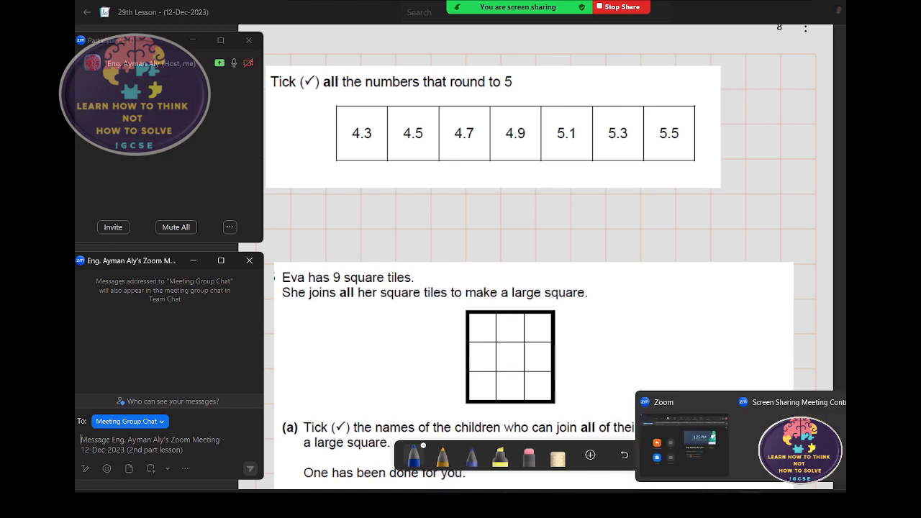
left_click(696, 492)
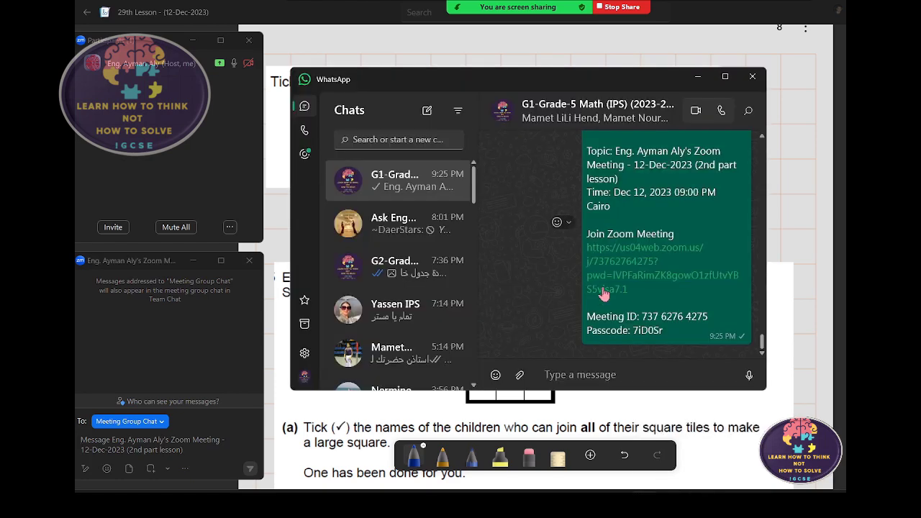
scroll(566, 285, "up", 2)
scroll(567, 289, "up", 2)
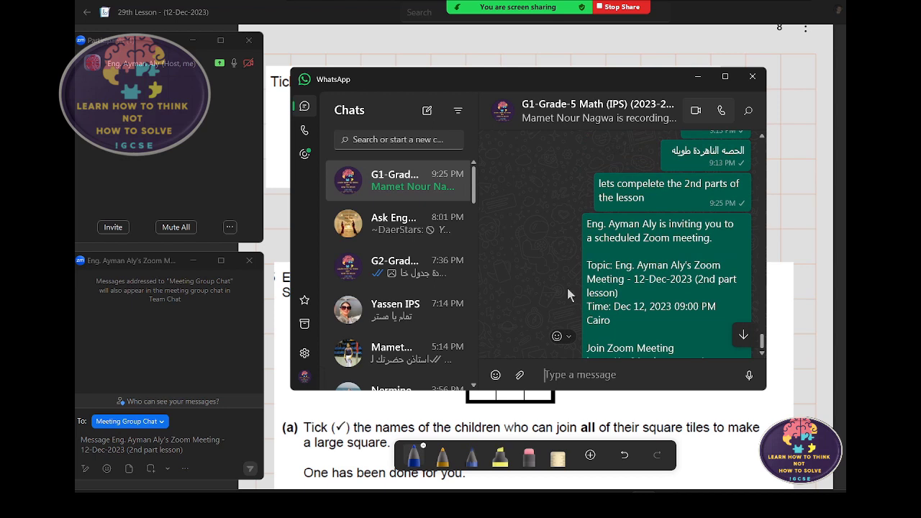
scroll(566, 285, "down", 4)
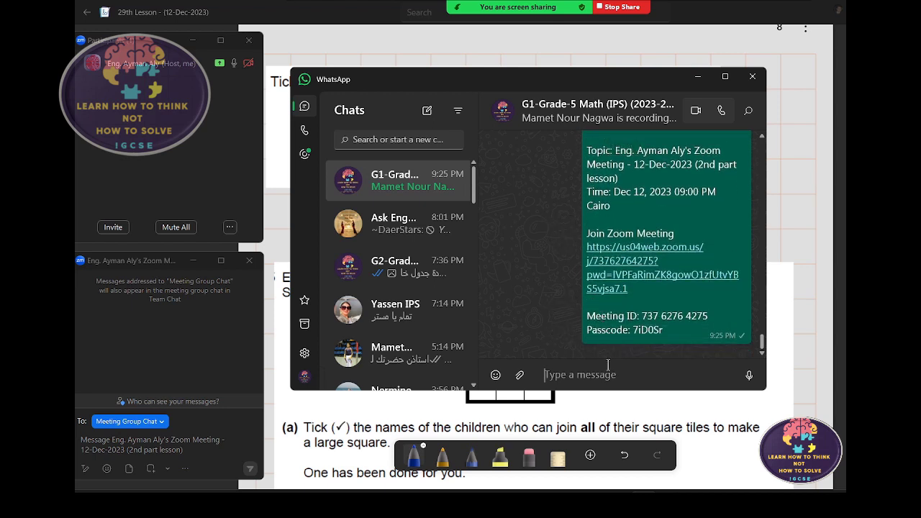
type("waiti")
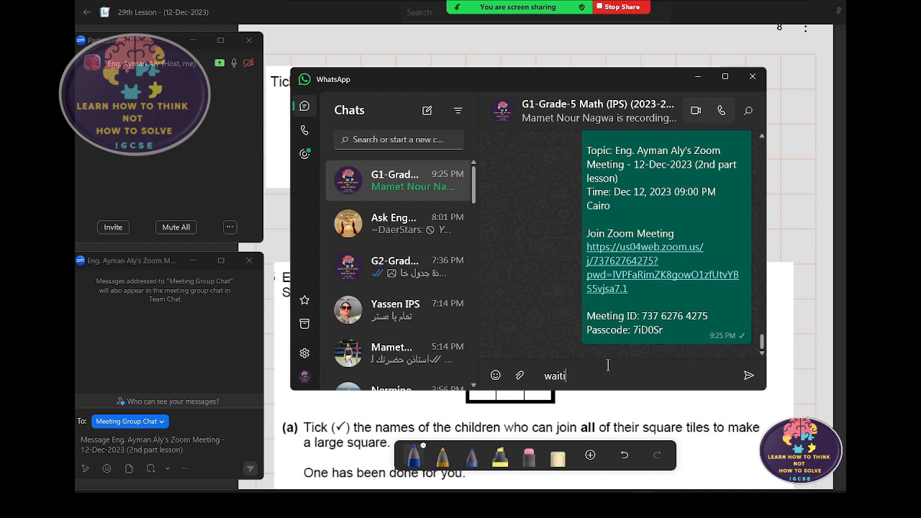
type("gn")
key("BackSpace")
key("BackSpace")
type("ng ")
type("you")
key("BackSpace")
key("BackSpace")
type("ou")
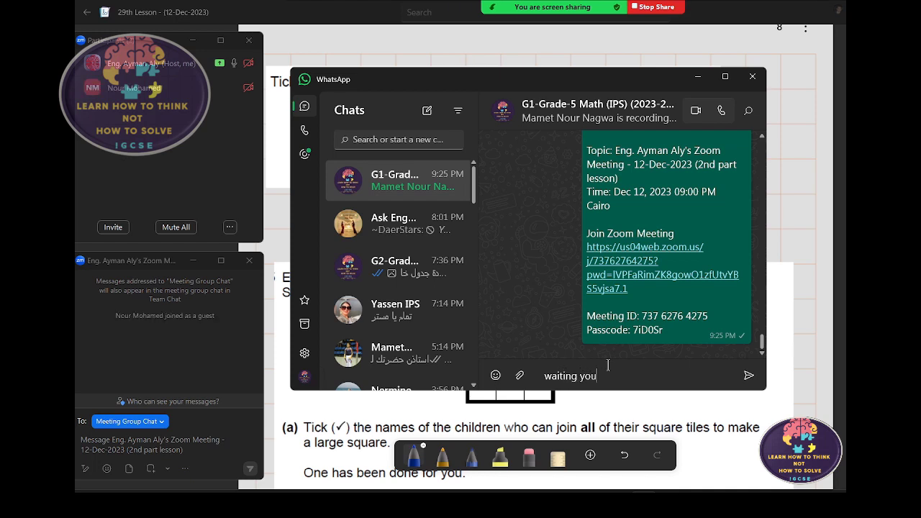
key("Return")
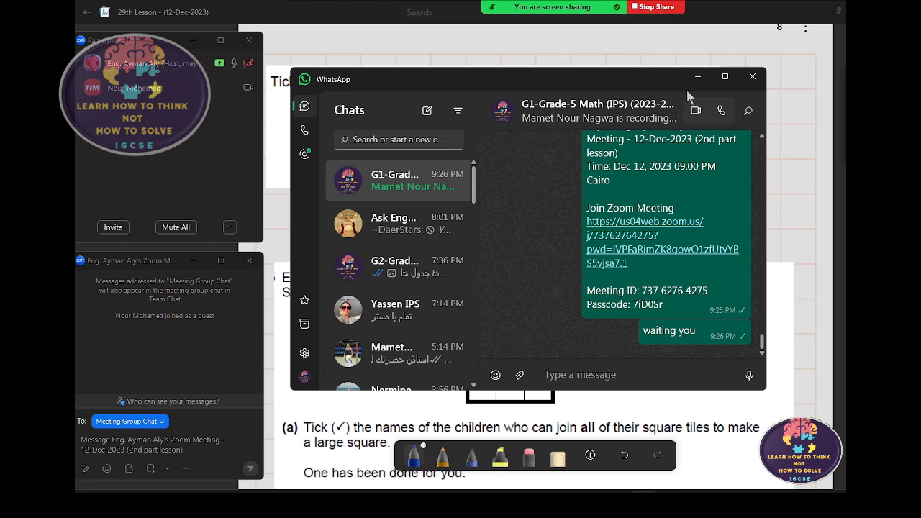
- Minimize WhatsApp, toggle the Zoom microphone until unmuted, and turn the camera on
left_click(696, 76)
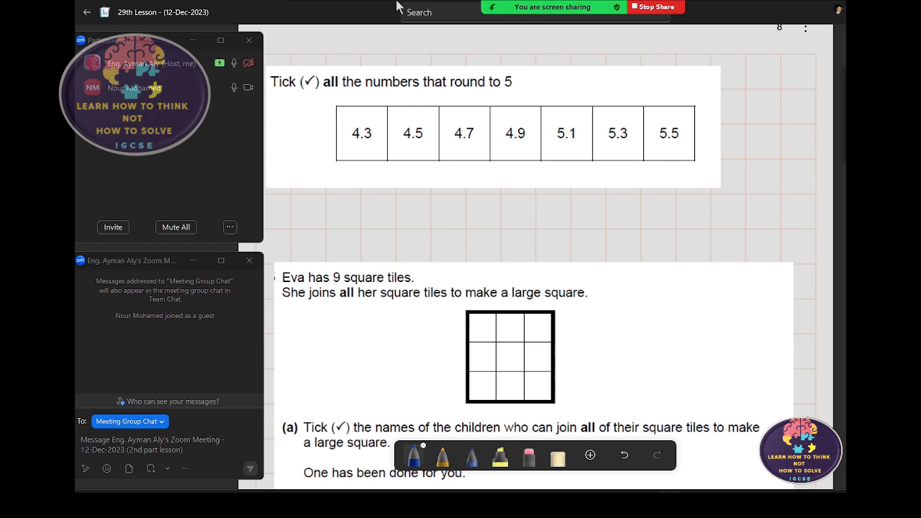
mouse_move(622, 19)
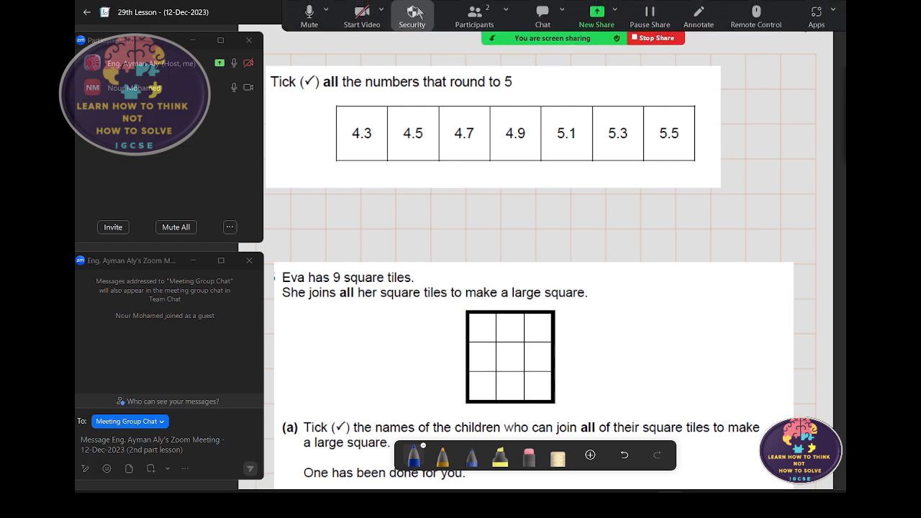
left_click(314, 28)
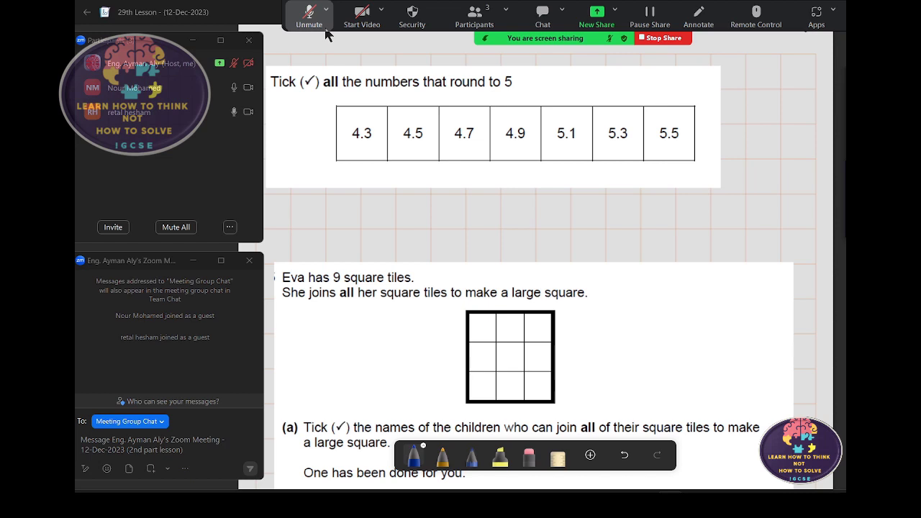
left_click(325, 29)
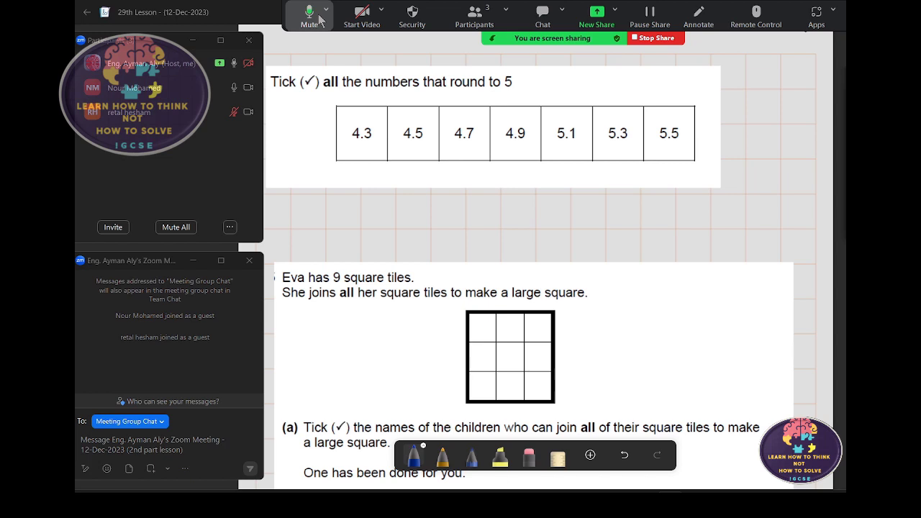
left_click(321, 20)
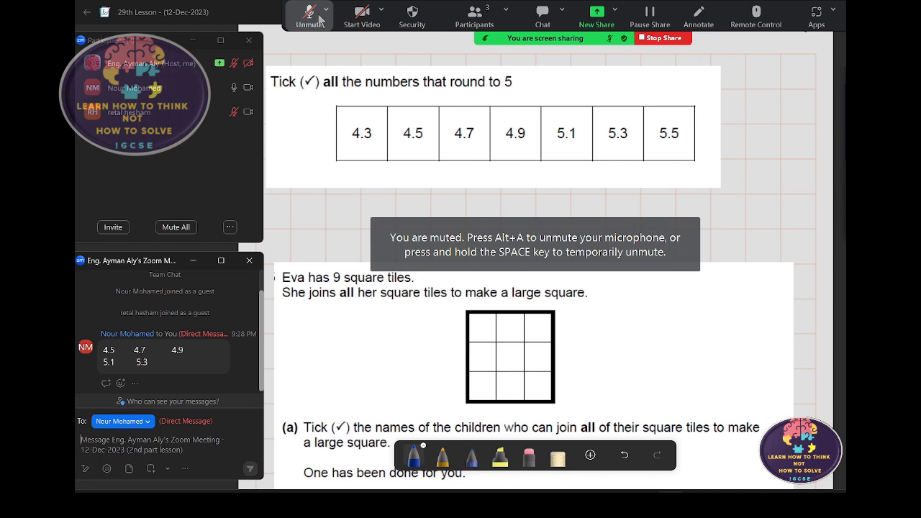
left_click(321, 20)
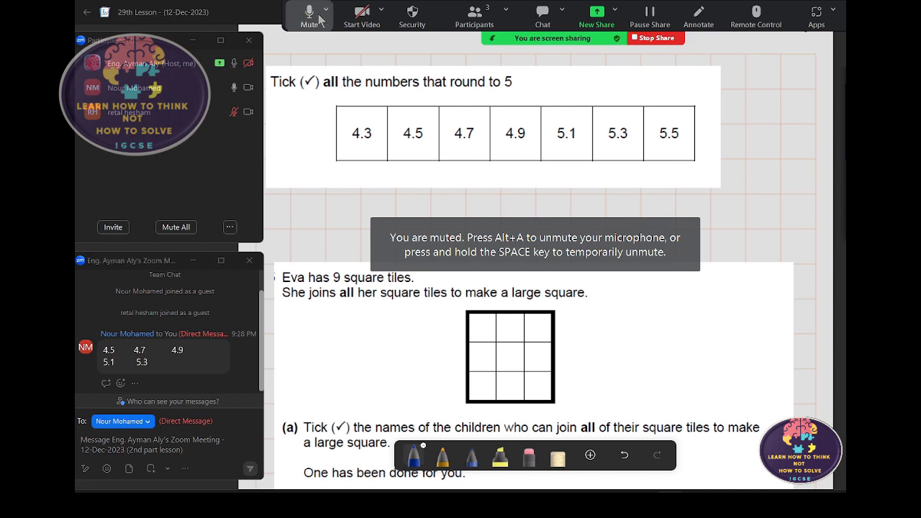
left_click(360, 20)
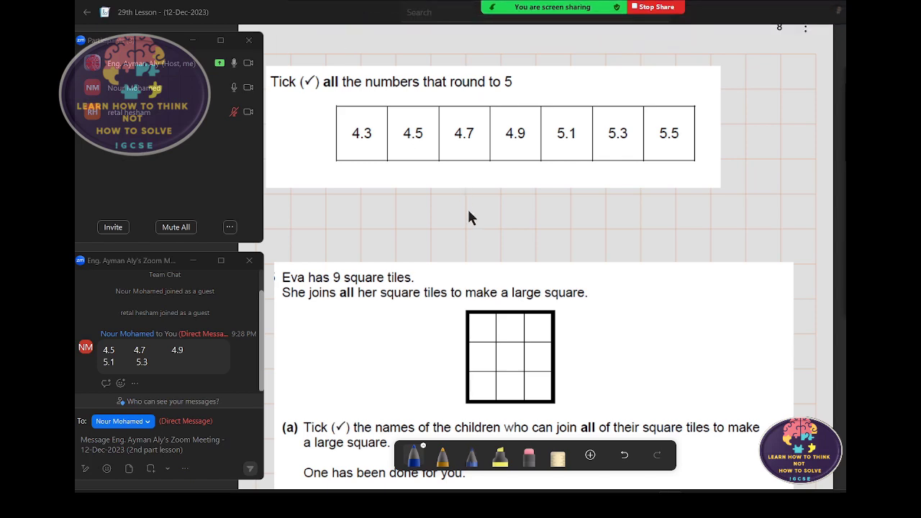
- Circle 4.5, 4.7, 4.9, 5.1 and 5.3 in the rounding table, then scroll to Eva's tiles question
scroll(468, 216, "down", 1)
scroll(468, 216, "down", 2)
scroll(467, 216, "up", 3)
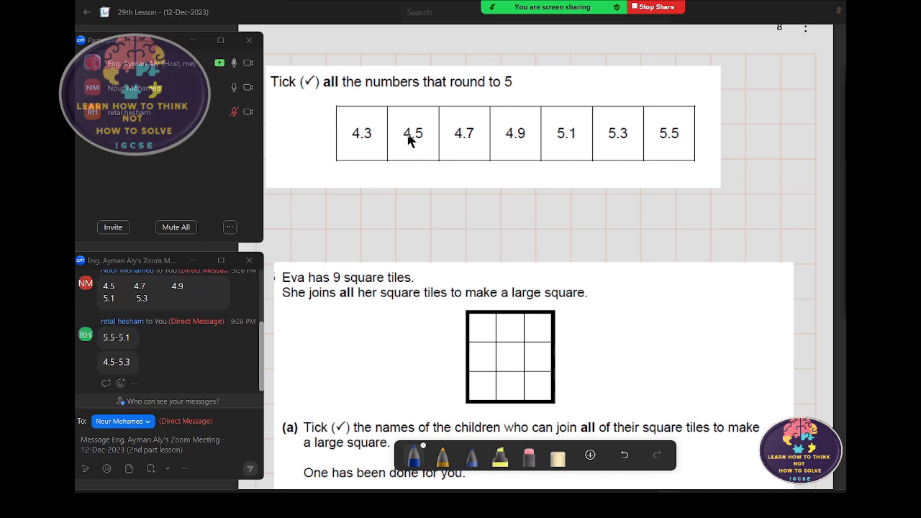
mouse_move(415, 118)
left_mouse_down()
mouse_move(425, 126)
mouse_move(473, 113)
mouse_move(581, 142)
mouse_move(579, 120)
mouse_move(631, 144)
mouse_move(721, 133)
mouse_move(711, 138)
mouse_move(745, 147)
left_mouse_up()
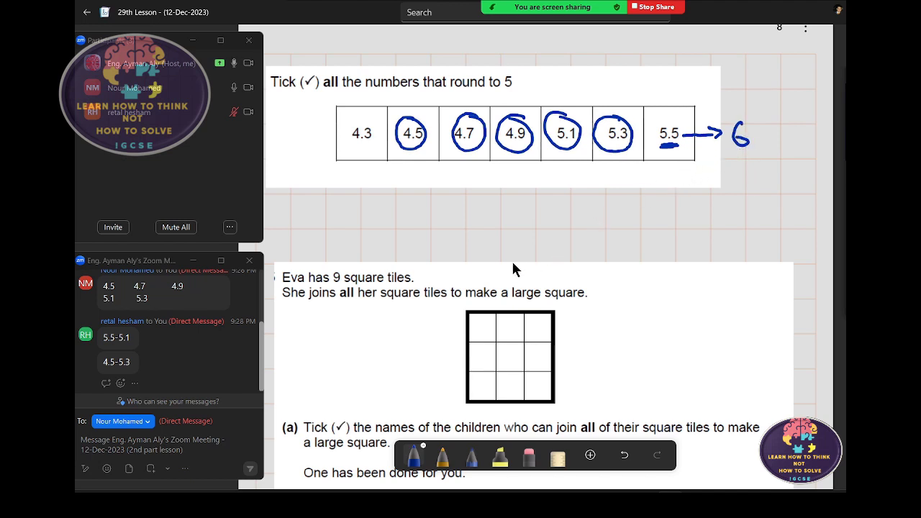
scroll(512, 262, "down", 5)
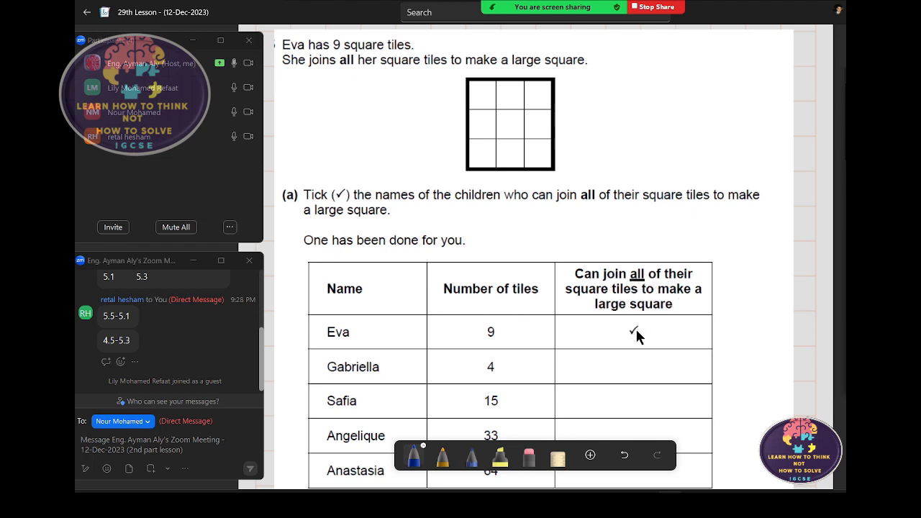
- Tick Eva's and Gabriella's rows, circling Gabriella's 4 tiles and numbering the grid
left_click_drag(649, 331, 667, 326)
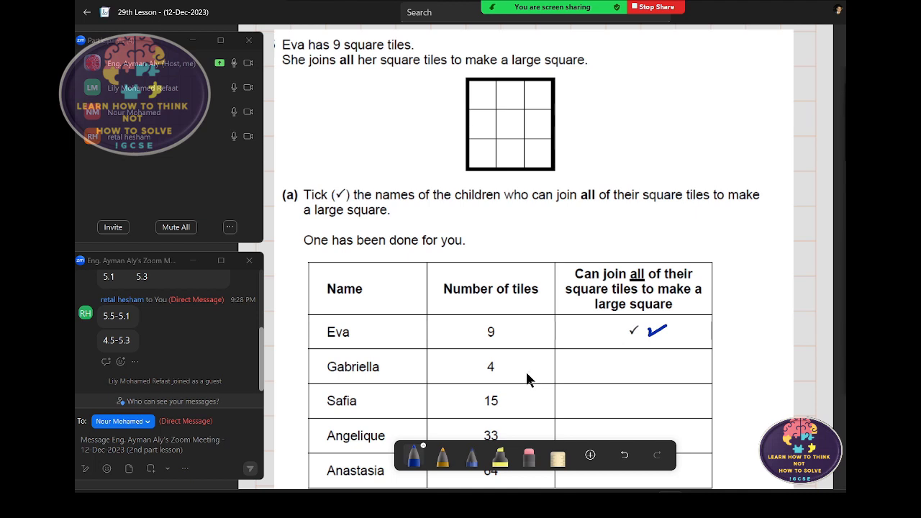
left_click_drag(493, 357, 496, 360)
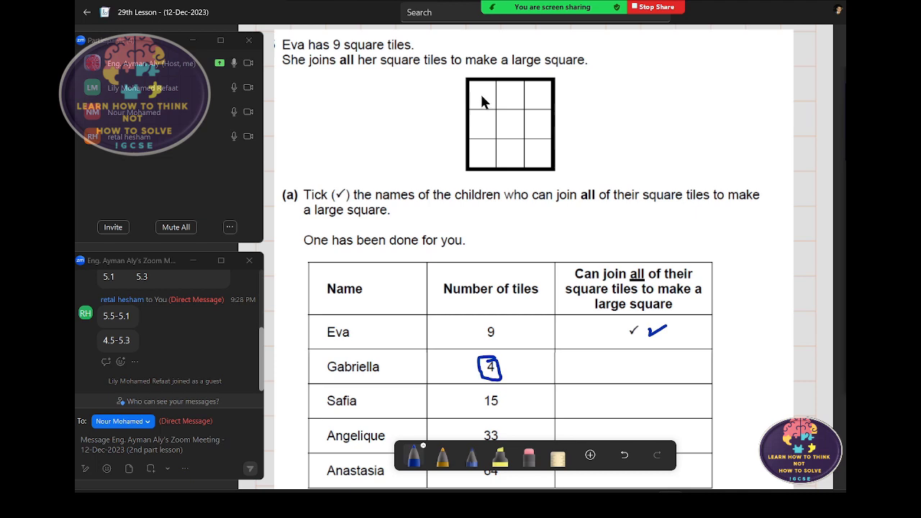
mouse_move(480, 98)
left_mouse_down()
mouse_move(480, 107)
mouse_move(510, 105)
mouse_move(484, 133)
mouse_move(511, 136)
mouse_move(495, 82)
mouse_move(468, 135)
left_mouse_up()
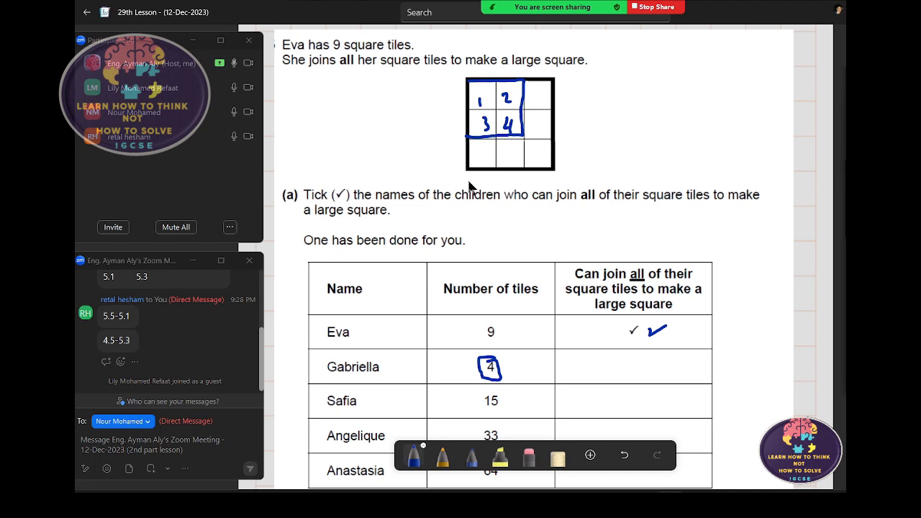
left_click_drag(624, 361, 660, 351)
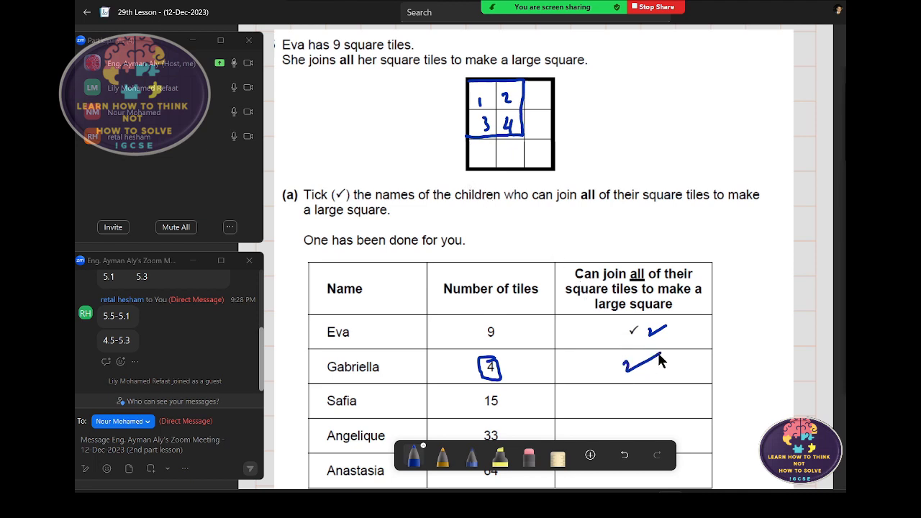
- Cross Safia and Angelique and tick Anastasia in the 'Can join all' column
scroll(655, 352, "down", 3)
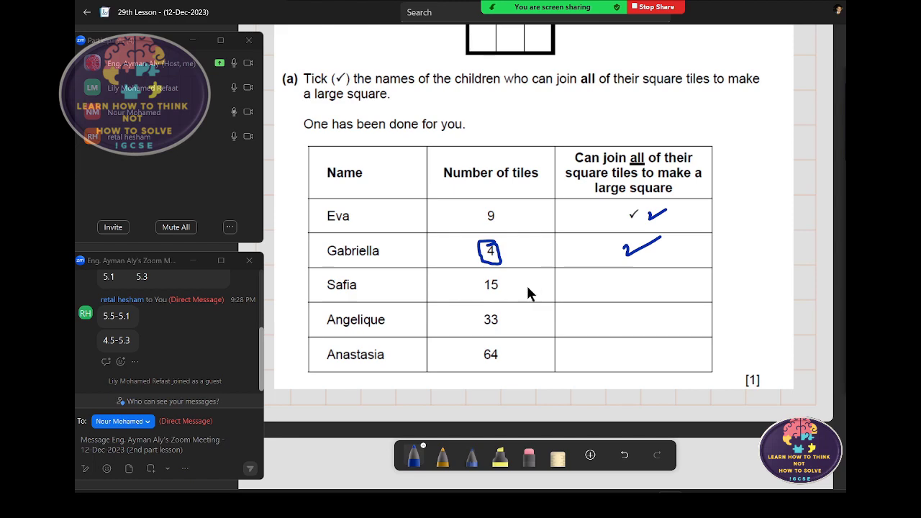
scroll(533, 276, "up", 3)
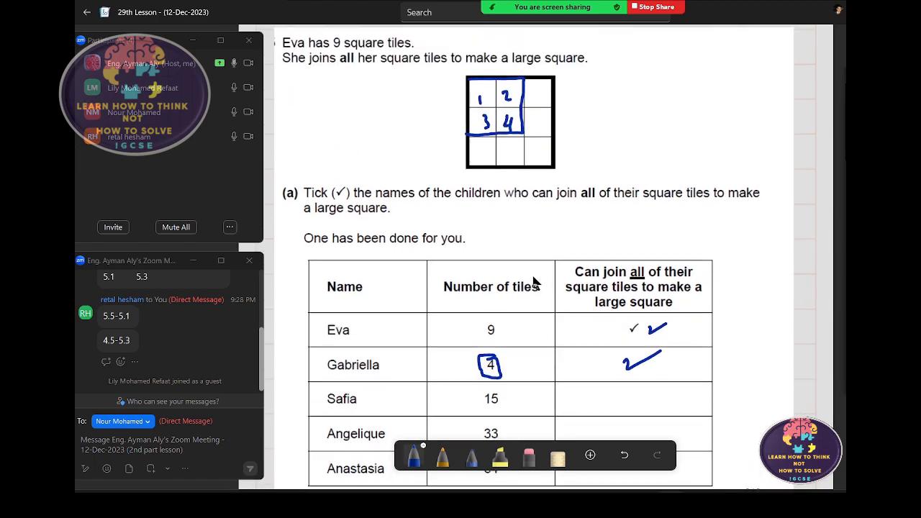
scroll(387, 274, "down", 3)
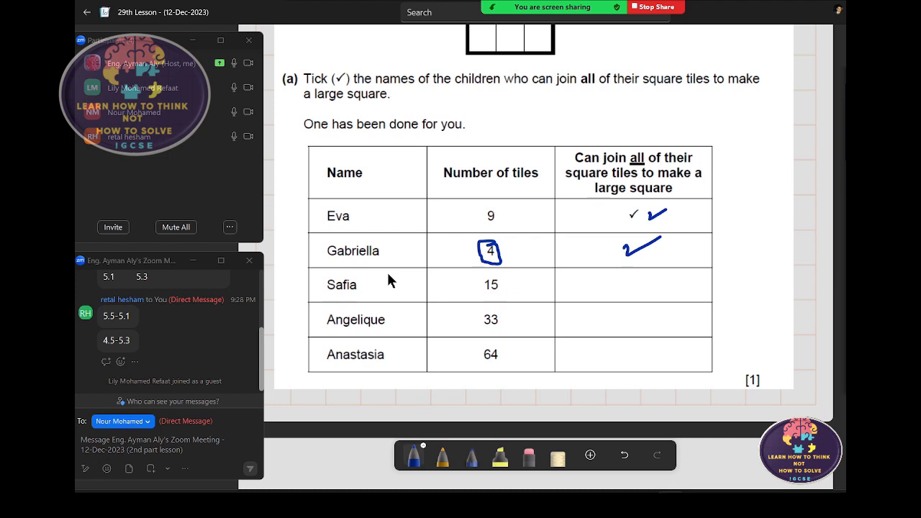
scroll(388, 274, "up", 3)
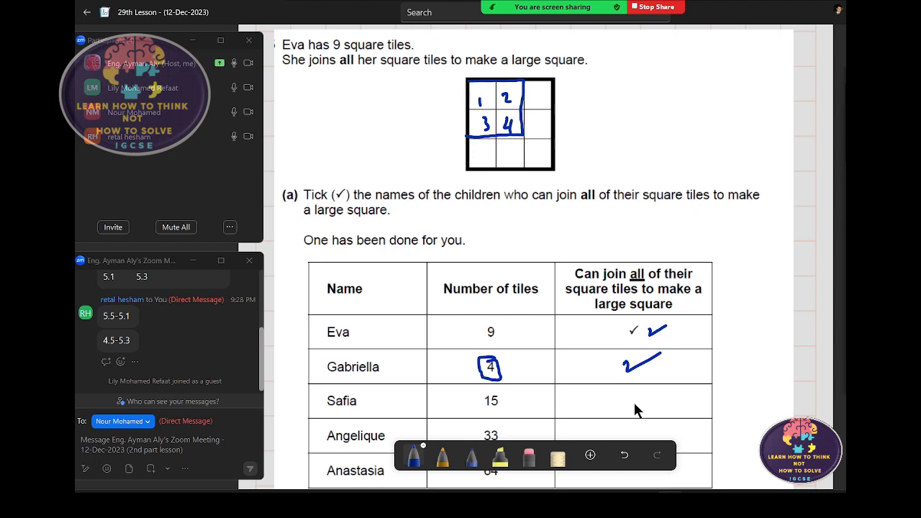
mouse_move(636, 397)
left_mouse_down()
mouse_move(625, 414)
mouse_move(638, 415)
left_mouse_up()
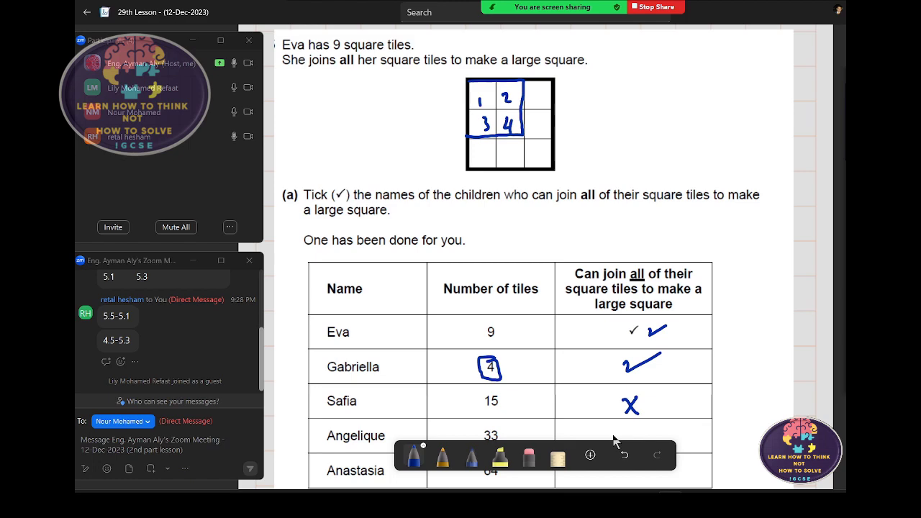
scroll(421, 356, "down", 3)
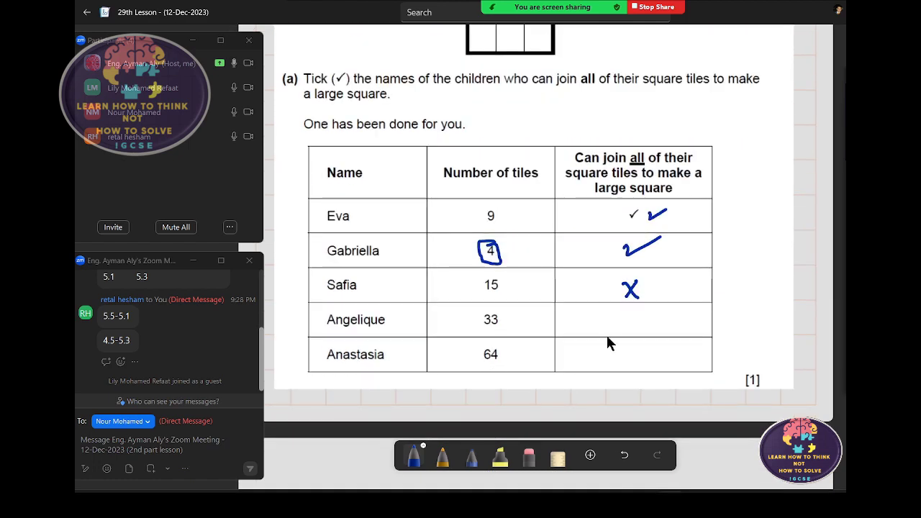
scroll(606, 337, "up", 3)
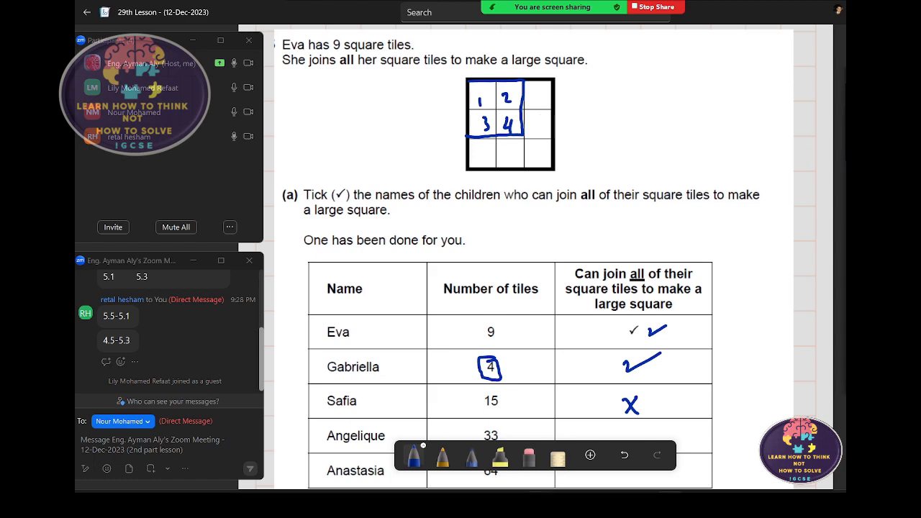
scroll(504, 331, "down", 3)
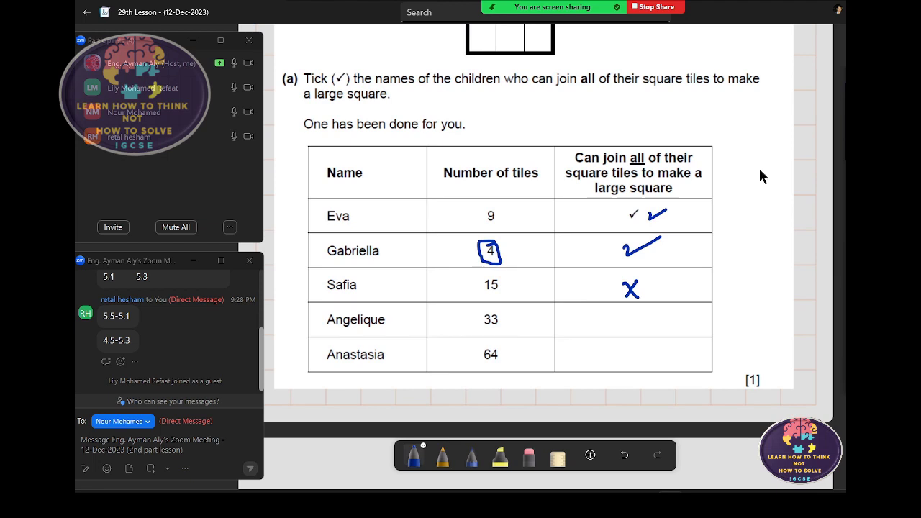
mouse_move(620, 312)
left_mouse_down()
mouse_move(634, 331)
mouse_move(620, 331)
mouse_move(672, 343)
left_mouse_up()
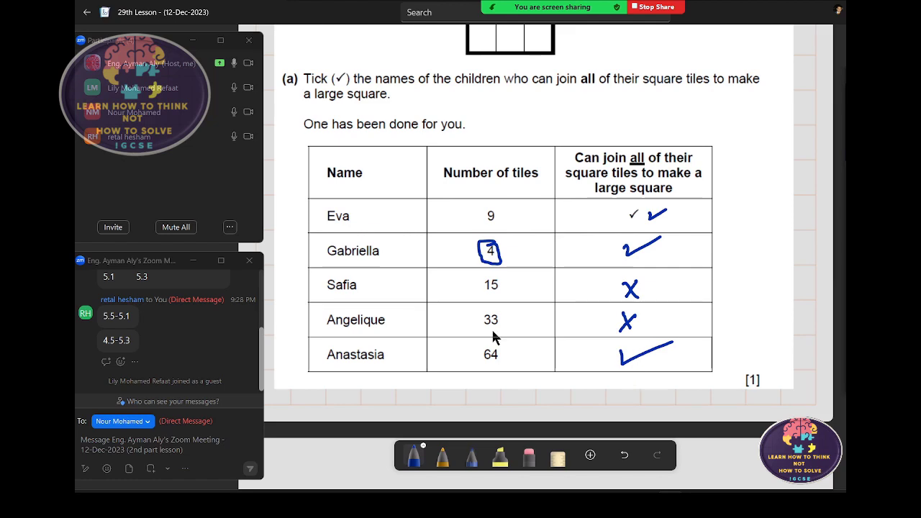
scroll(494, 337, "down", 3)
scroll(493, 334, "down", 3)
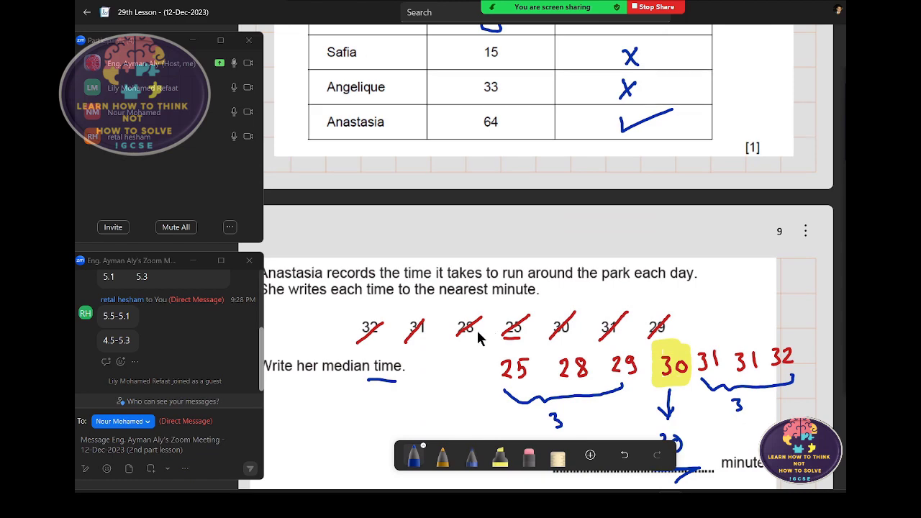
- Scroll down past the fraction working ending in 1 11/4 to blank page 11
scroll(479, 338, "up", 3)
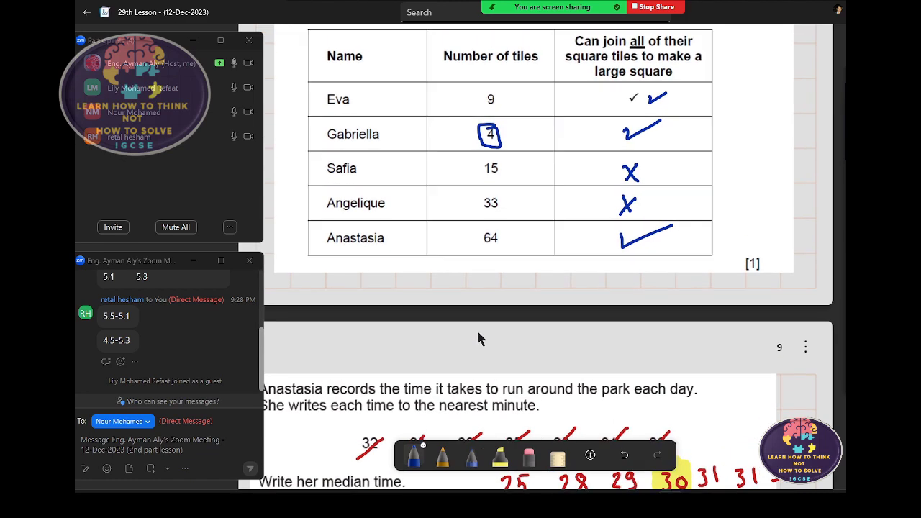
scroll(478, 336, "up", 3)
scroll(479, 335, "down", 7)
scroll(478, 335, "down", 1)
scroll(479, 335, "down", 6)
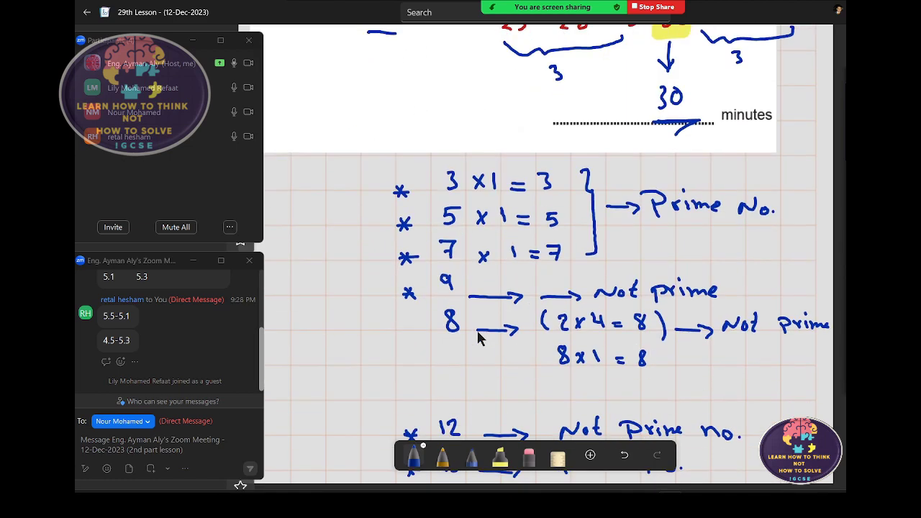
scroll(479, 333, "down", 5)
scroll(479, 333, "down", 10)
scroll(478, 333, "down", 6)
scroll(478, 333, "down", 6)
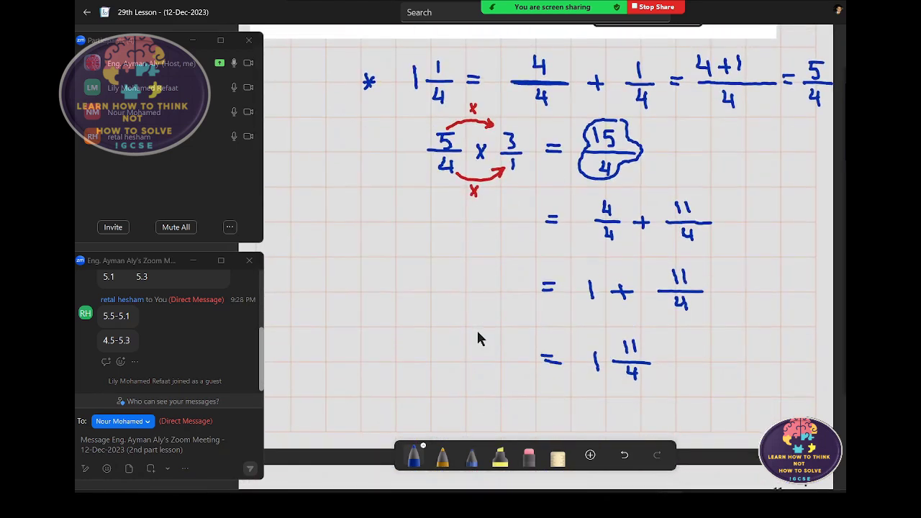
scroll(478, 338, "down", 5)
scroll(479, 339, "down", 3)
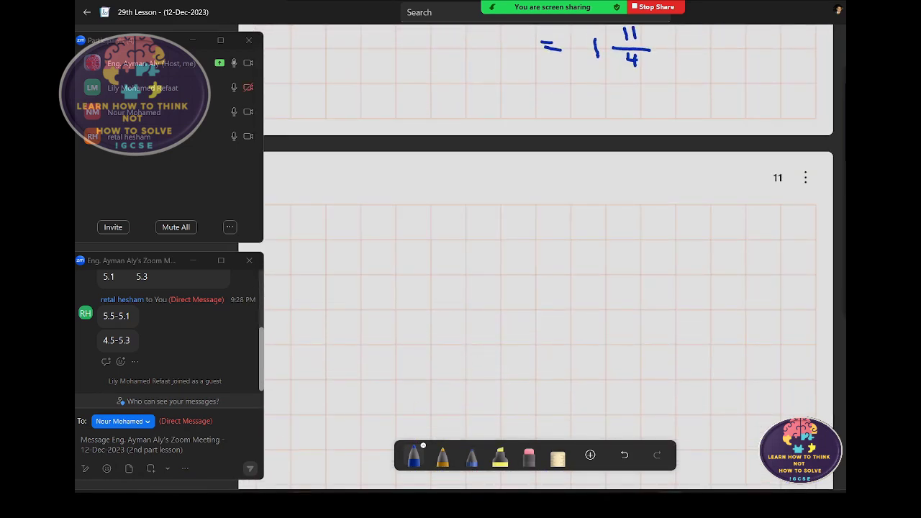
mouse_move(399, 500)
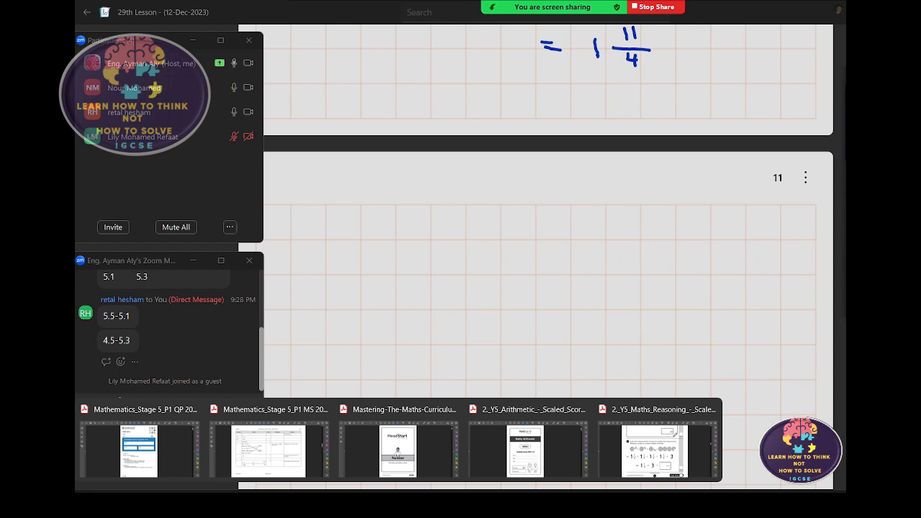
- Snip question 7's decimals-and-percentages number line from page 4 of the Stage 5 maths paper
left_click(170, 445)
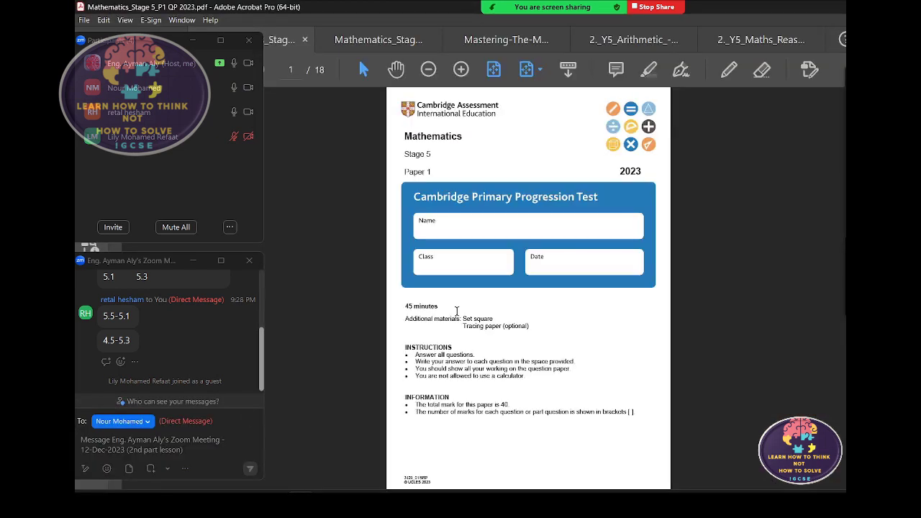
scroll(629, 315, "down", 5)
scroll(643, 322, "down", 5)
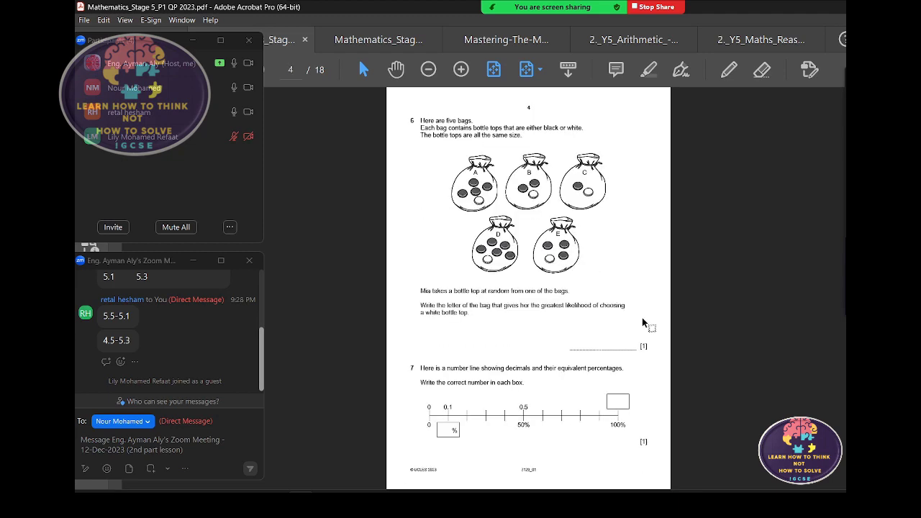
scroll(643, 322, "down", 2)
scroll(641, 325, "up", 2)
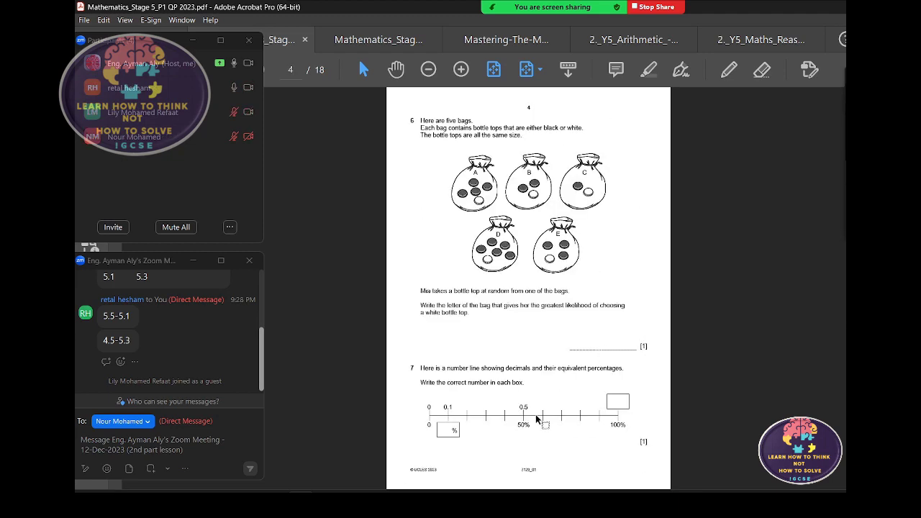
scroll(536, 418, "up", 3)
scroll(526, 435, "down", 1)
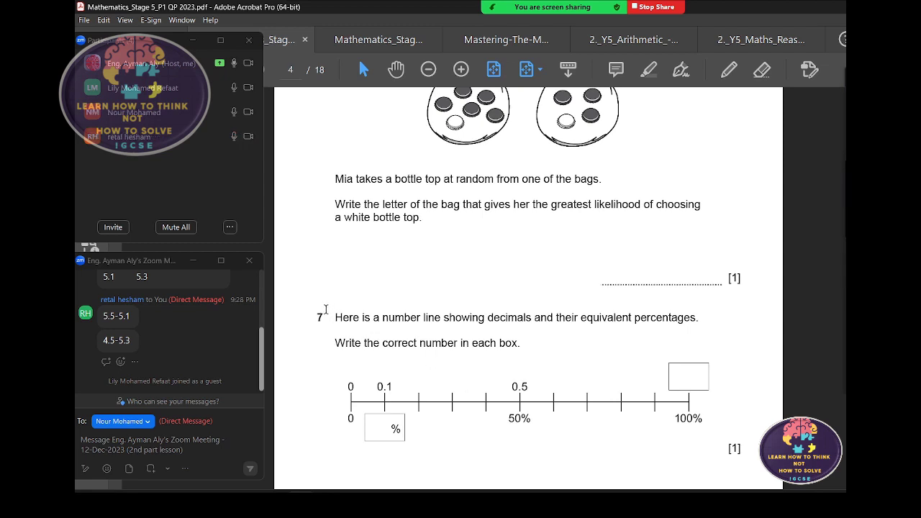
left_click_drag(325, 300, 344, 330)
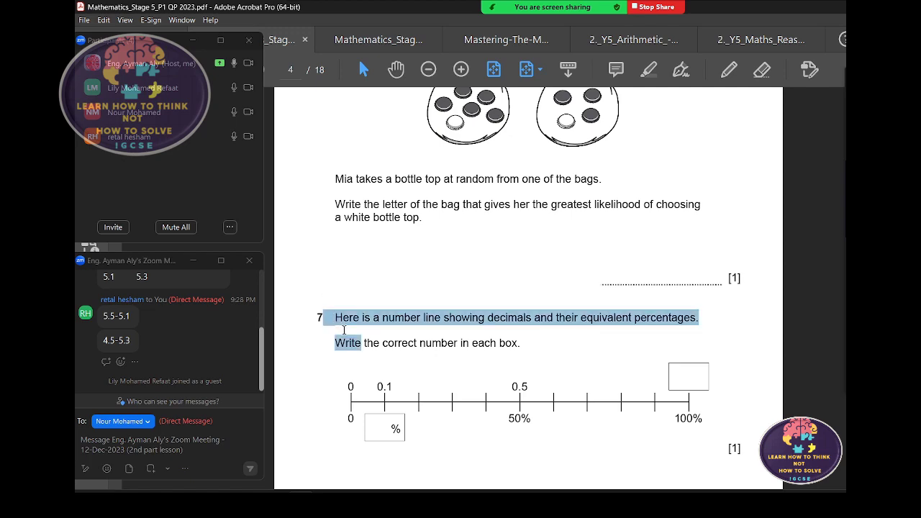
key("super+shift+s")
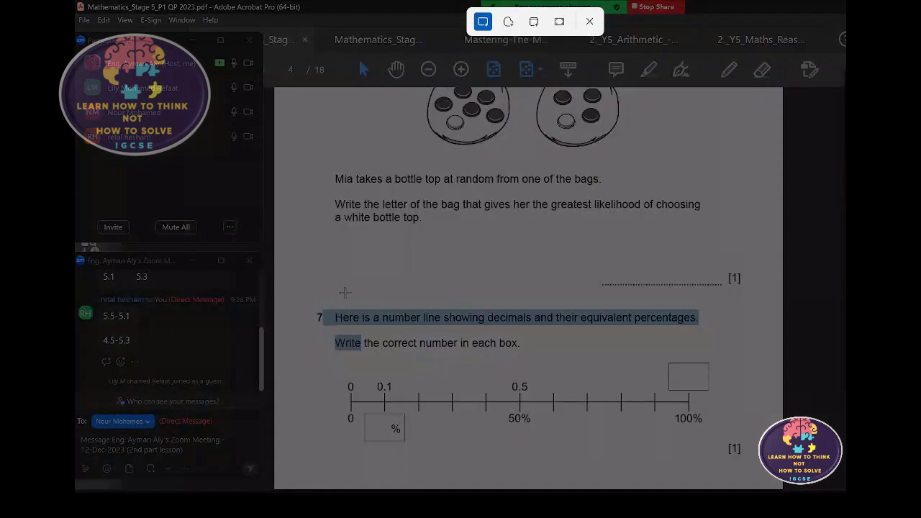
left_click_drag(323, 295, 748, 468)
- Paste the number-line snip onto whiteboard page 11 and enlarge it
left_click(669, 442)
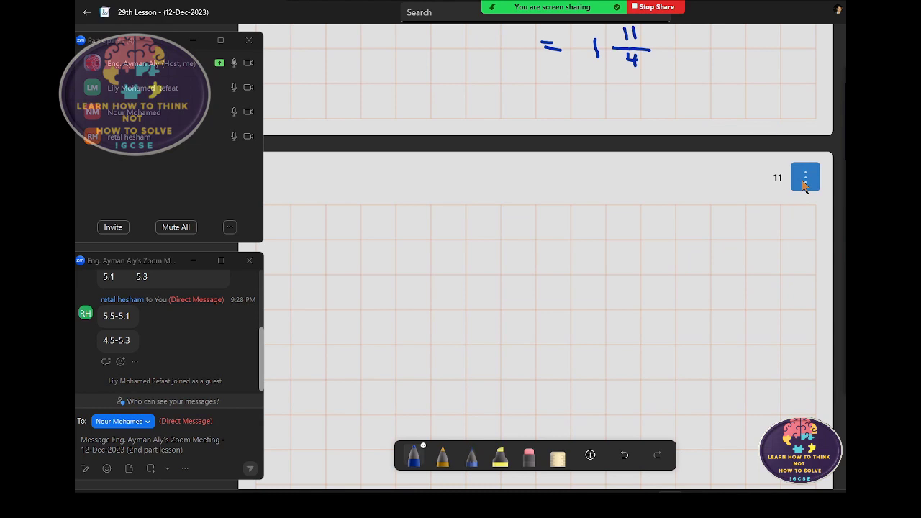
left_click(804, 185)
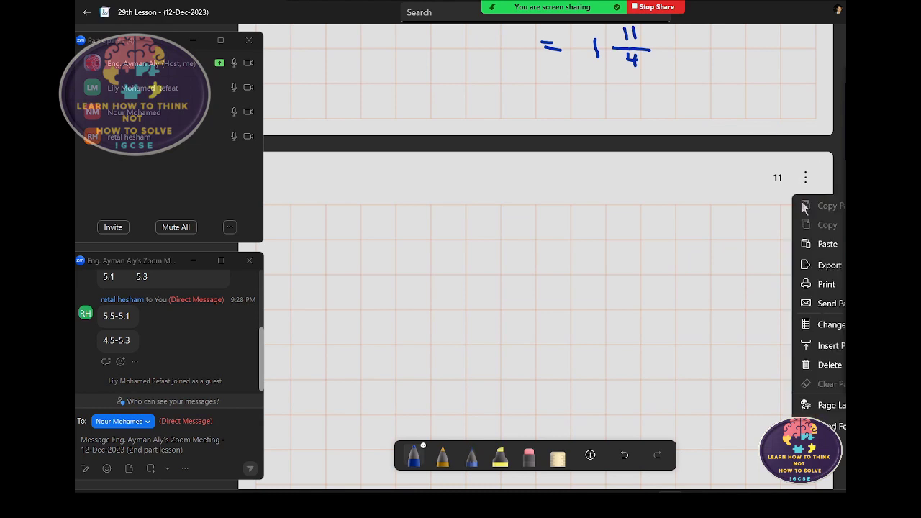
left_click(822, 247)
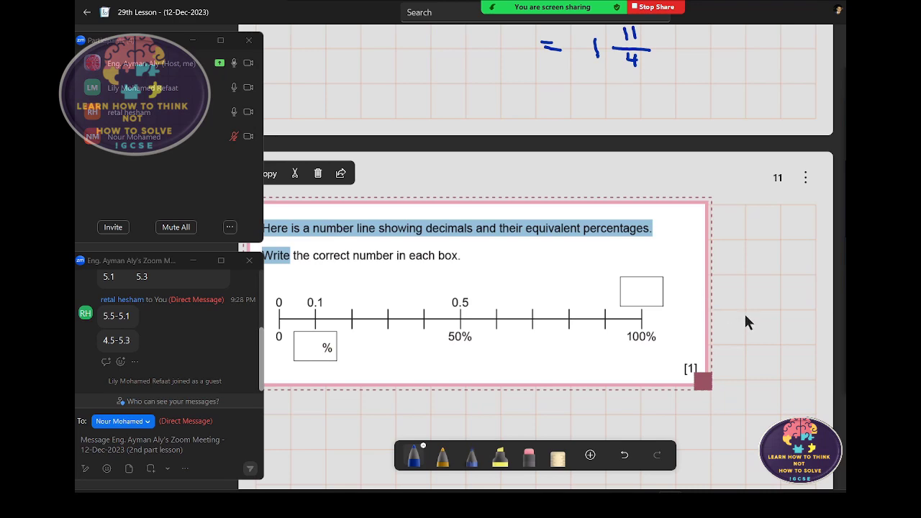
left_click(763, 344)
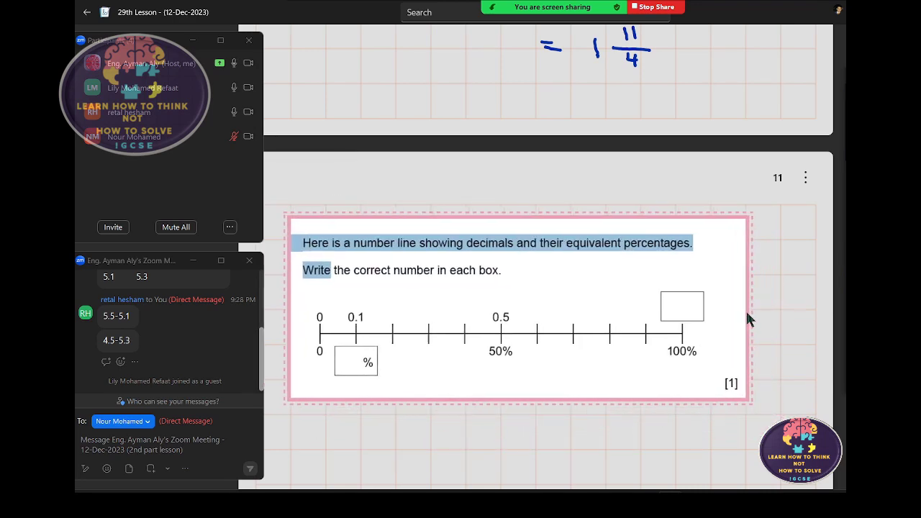
left_click(739, 321)
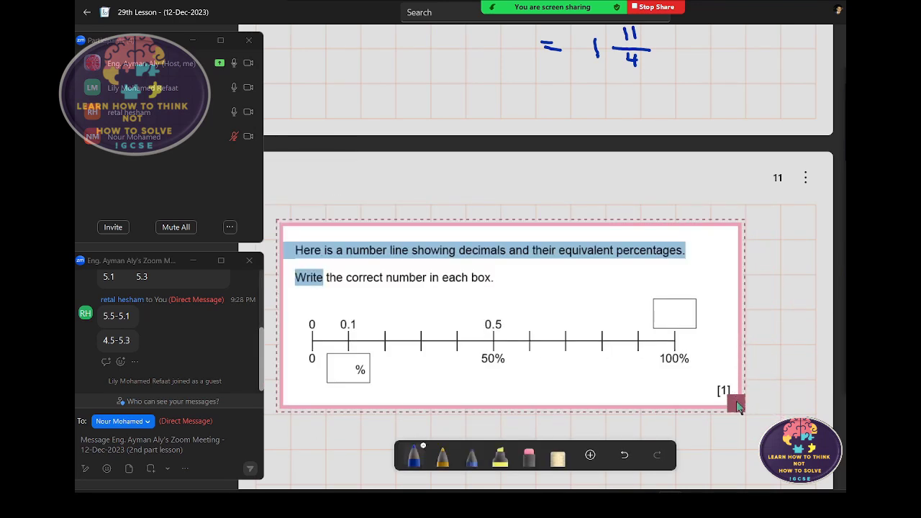
left_click_drag(738, 407, 815, 403)
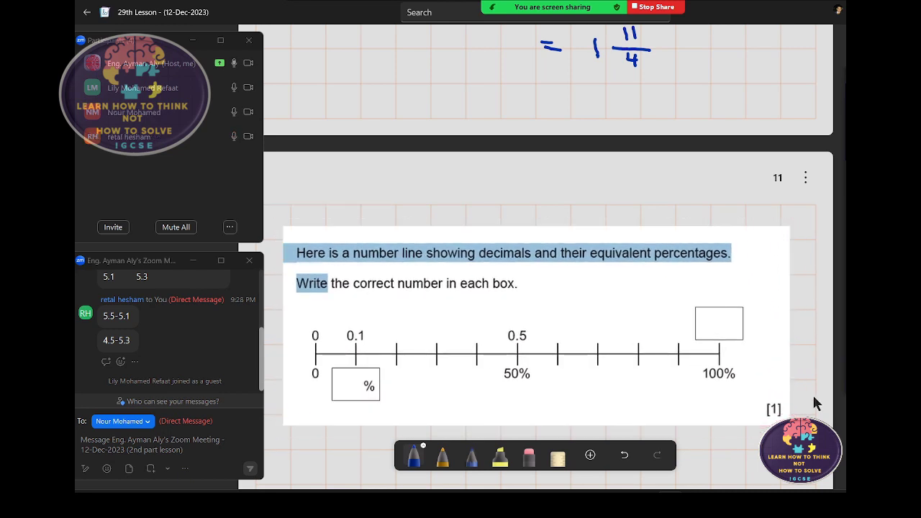
- Write A beside the percentage box and B beside the top-right box
scroll(655, 371, "down", 3)
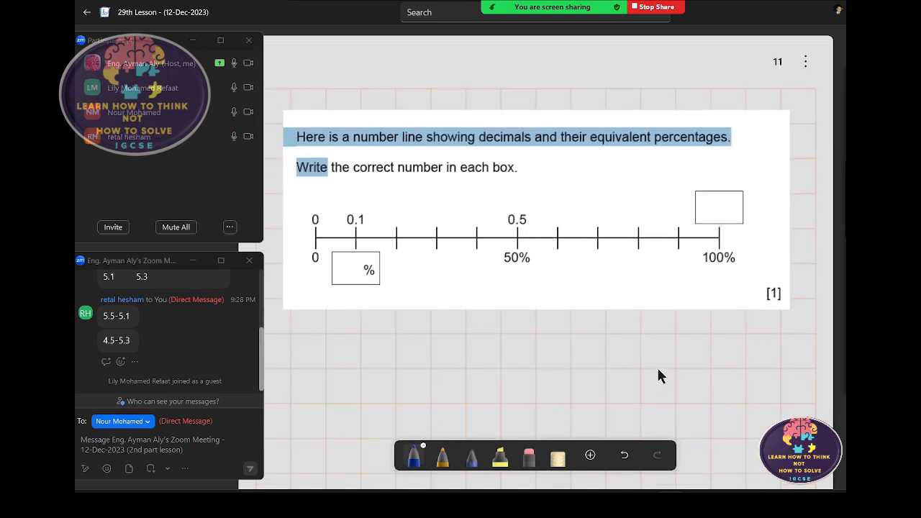
mouse_move(343, 313)
left_mouse_down()
mouse_move(348, 297)
mouse_move(358, 310)
left_mouse_up()
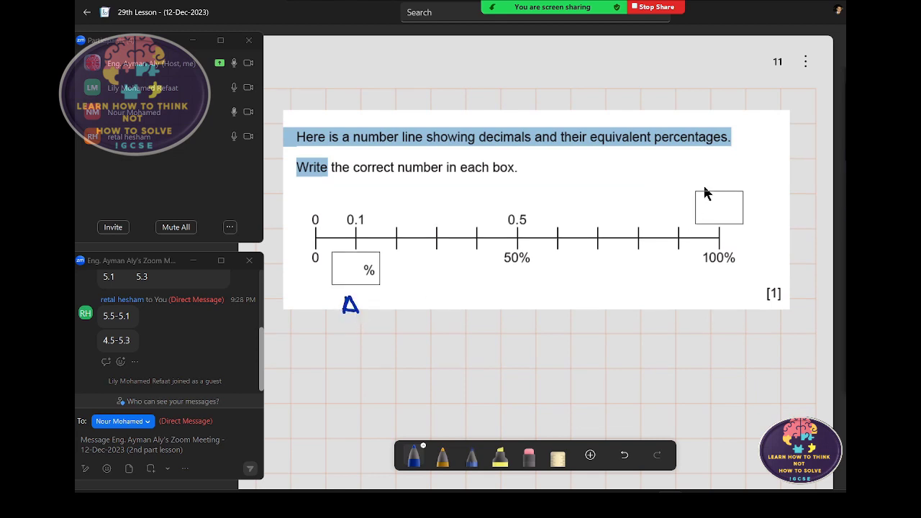
left_click_drag(709, 177, 710, 180)
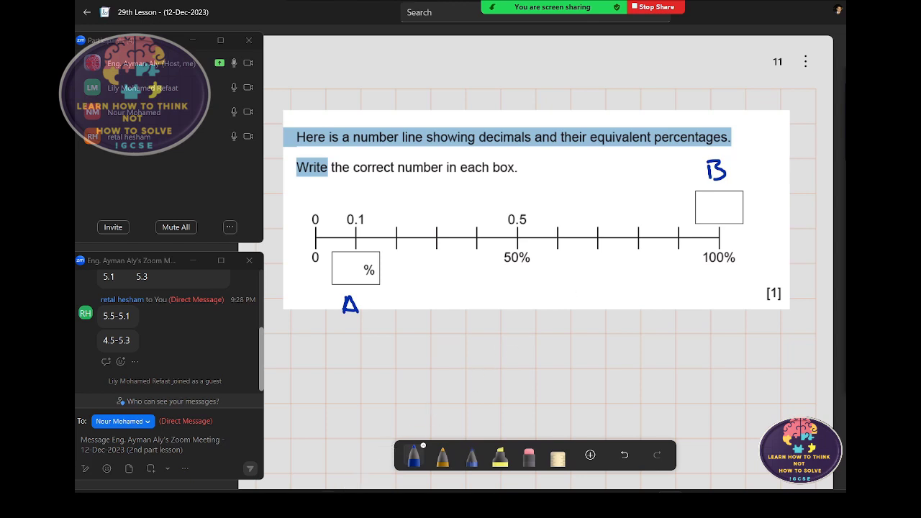
- In the Grade-5 folder, open 09-Progression-Sheets-Exams, leaving its name unchanged after an accidental rename
mouse_move(344, 486)
left_click(349, 459)
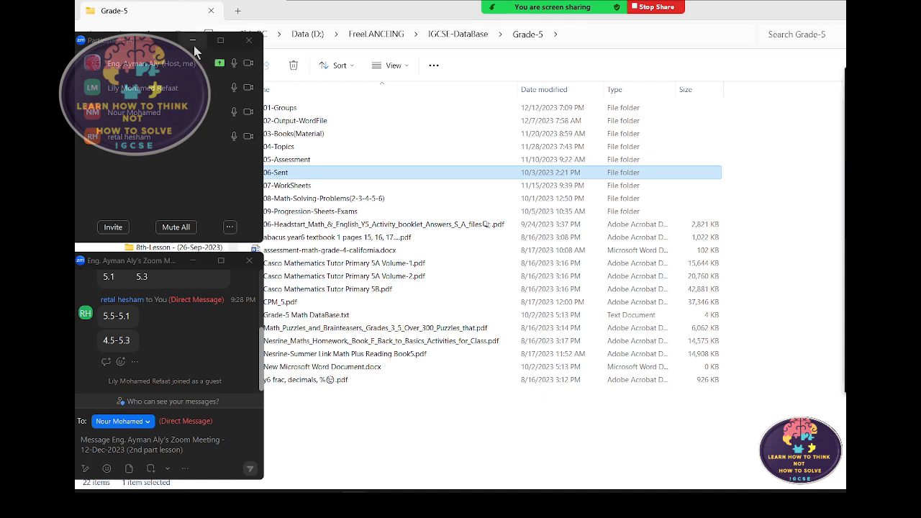
left_click(194, 41)
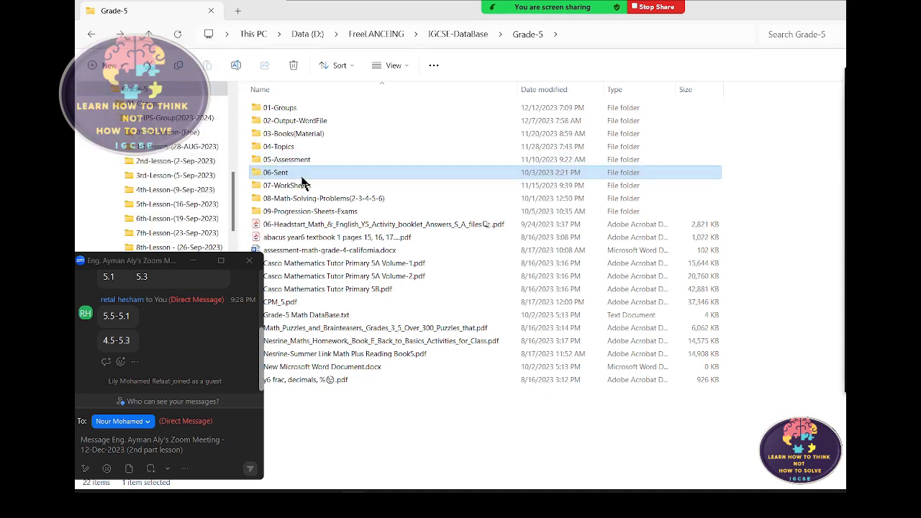
left_click(312, 215)
left_click(315, 211)
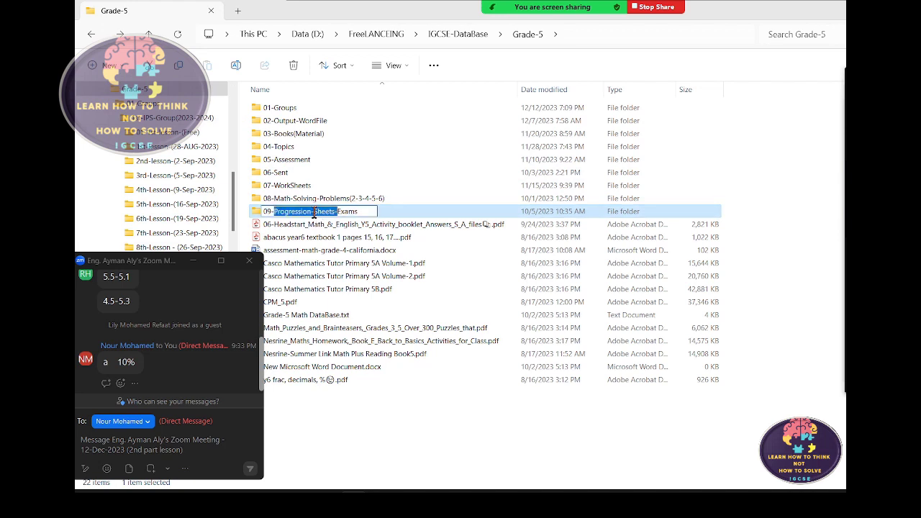
left_click(402, 216)
key("F2")
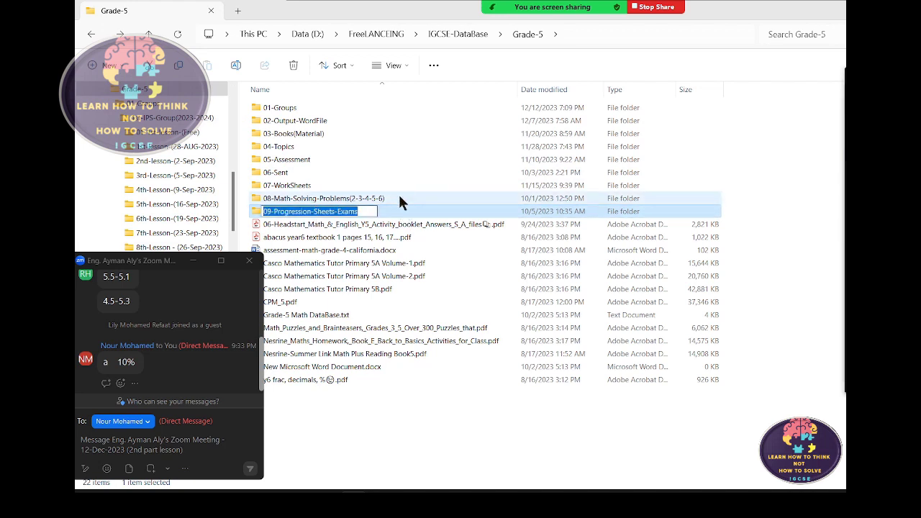
key("End")
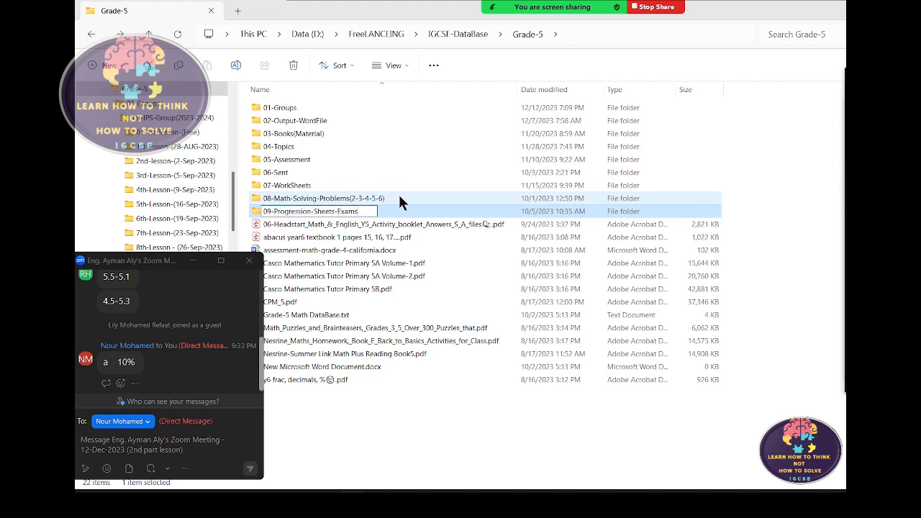
key("Return")
key("F5")
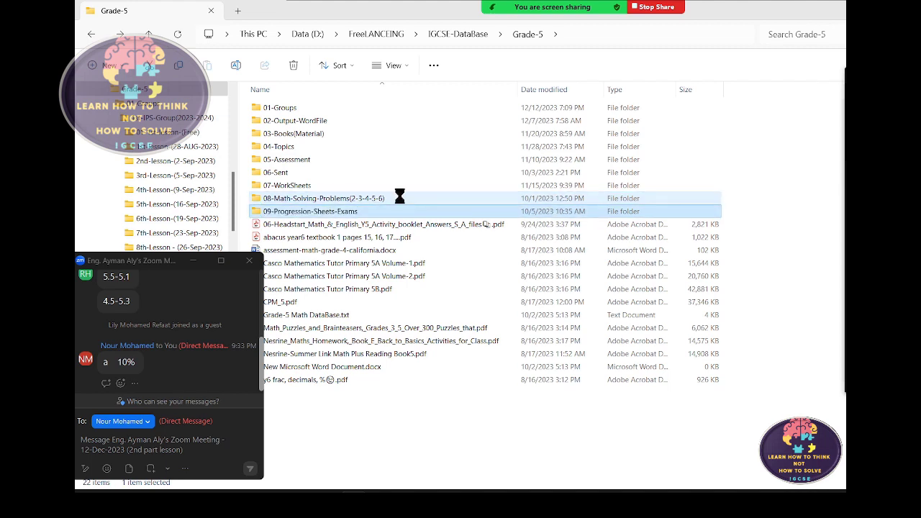
- Open the 2022 folder and then English_Stage 5_P1 QP 2022.pdf
key("Down")
key("Down")
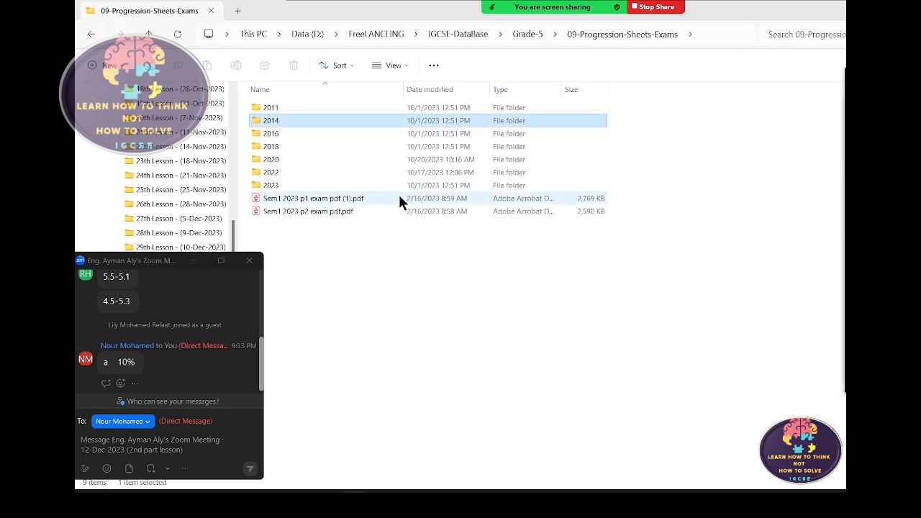
key("Down")
key("Down")
key("Down")
key("Down")
key("Down")
key("Up")
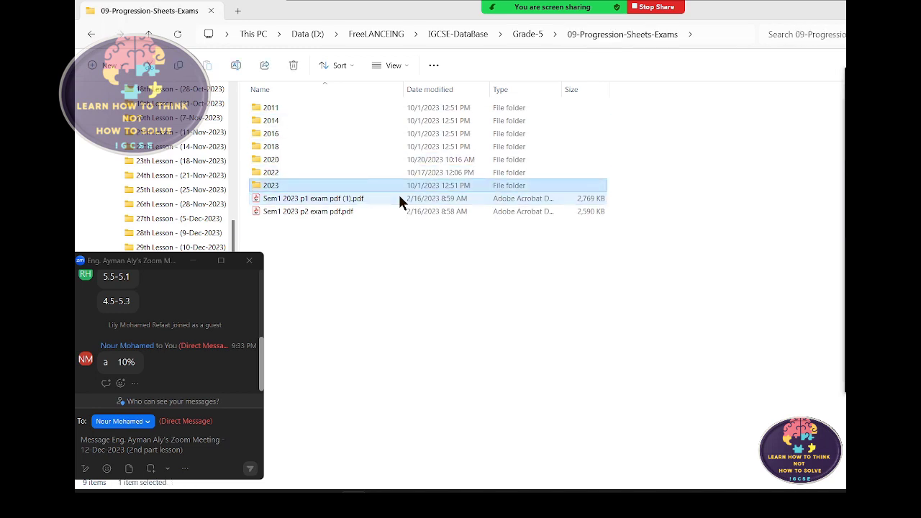
key("Return")
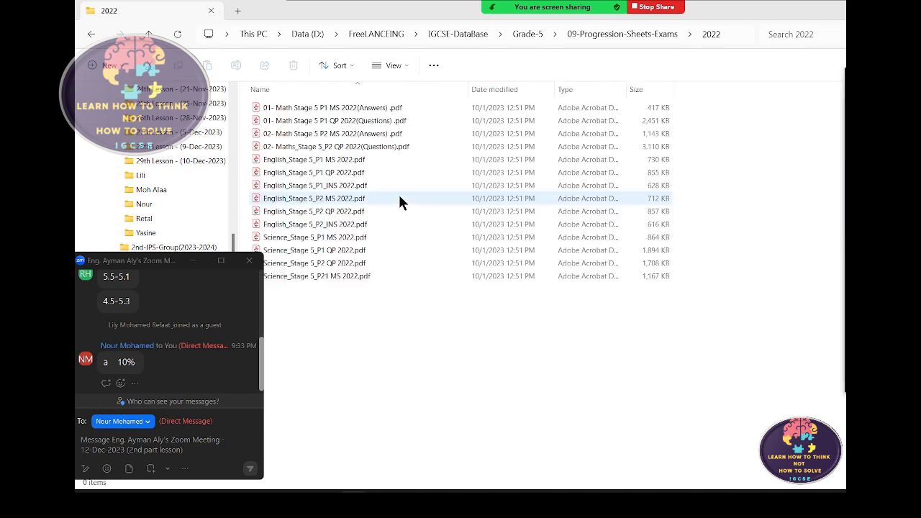
key("Down")
key("Down")
key("Down")
key("Down")
key("Down")
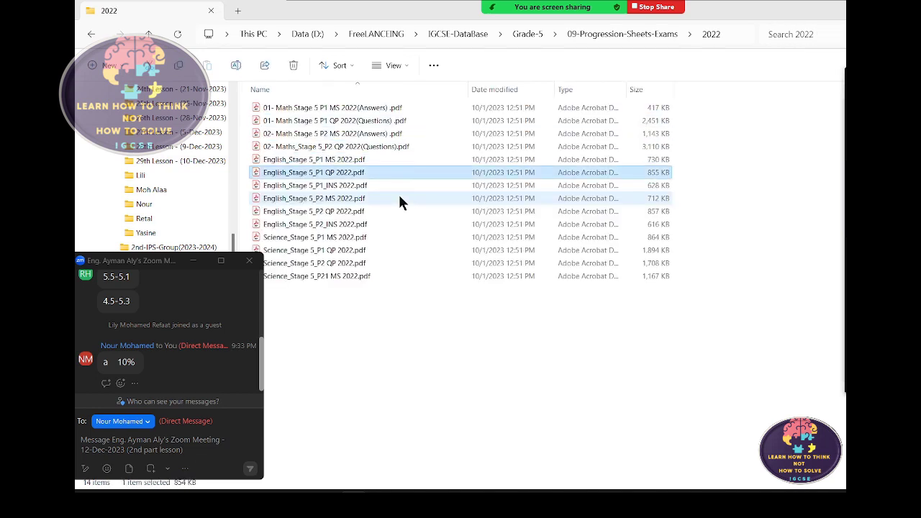
key("Return")
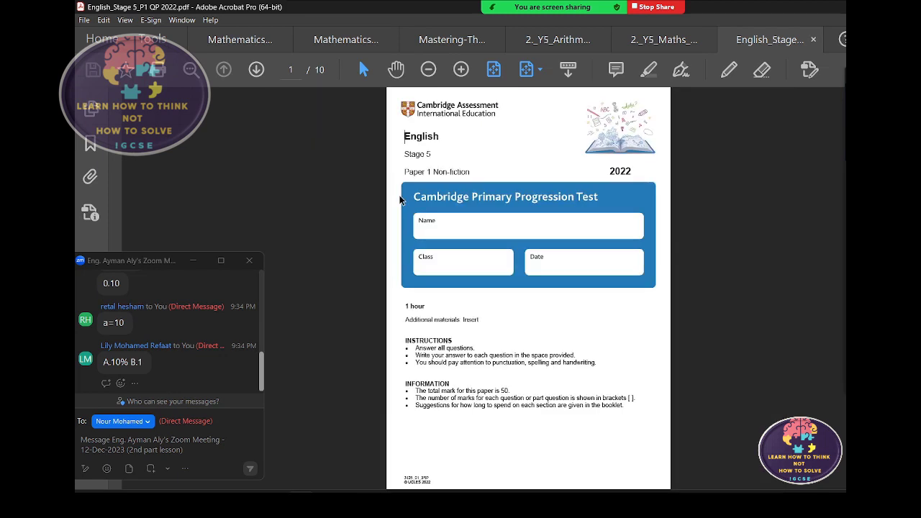
- Scroll through pages 1–10 of the English Stage 5 P1 2022 paper
scroll(400, 200, "down", 1)
scroll(400, 200, "down", 1)
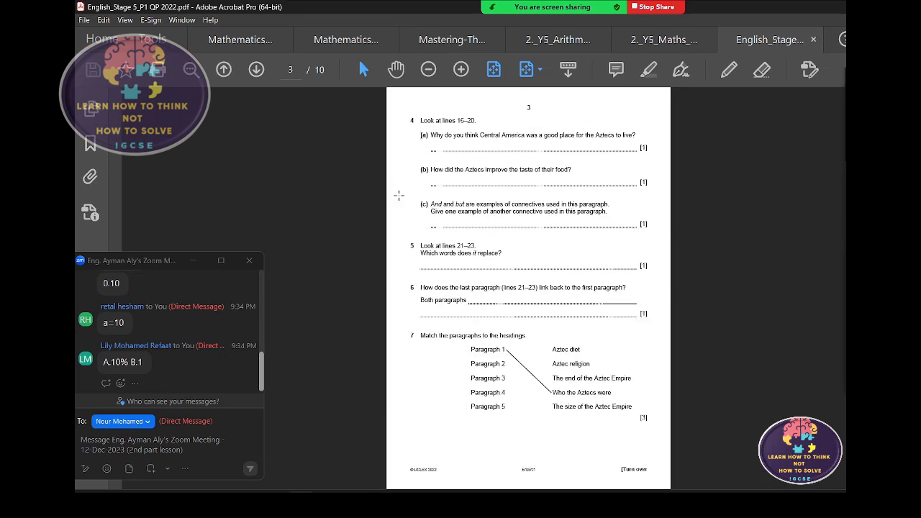
scroll(400, 200, "down", 1)
scroll(400, 200, "down", 1)
scroll(399, 198, "down", 1)
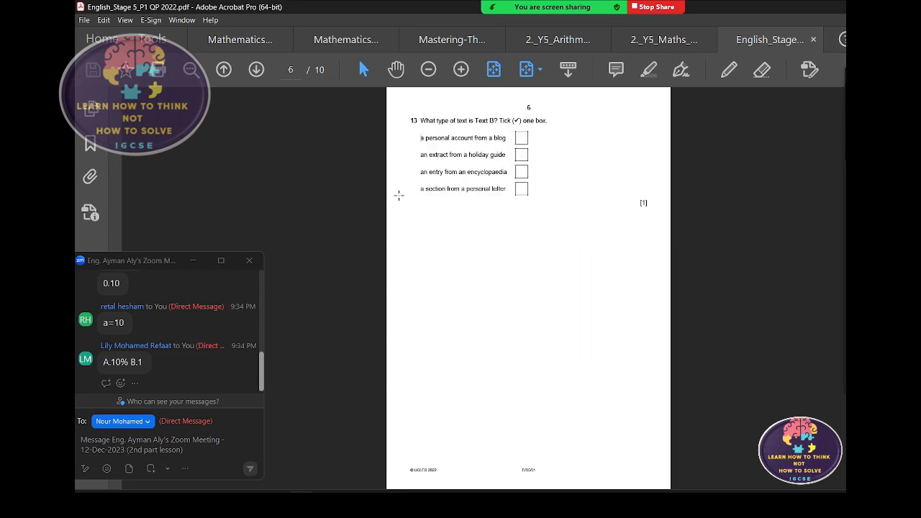
scroll(399, 195, "down", 1)
scroll(399, 195, "down", 1)
scroll(399, 195, "down", 1)
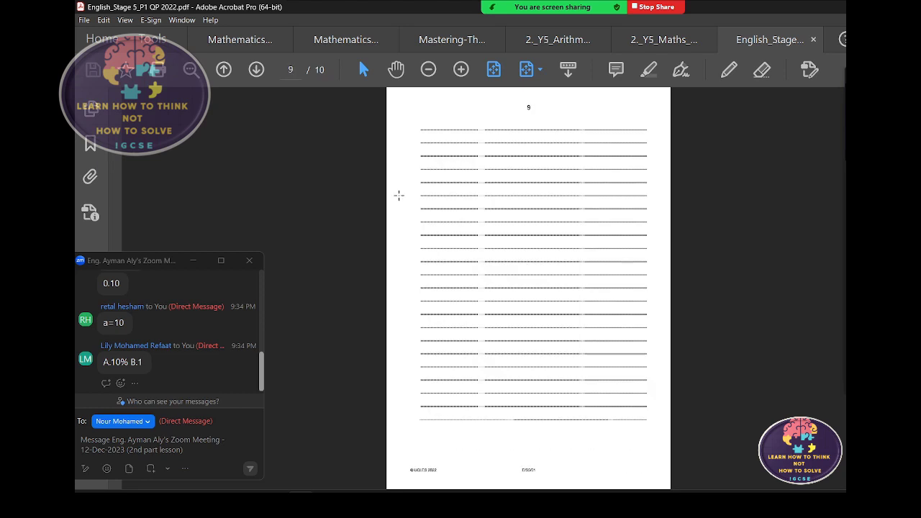
scroll(398, 195, "down", 1)
- Scroll back to the cover and close the English paper's tab
scroll(398, 195, "up", 1)
scroll(398, 195, "up", 3)
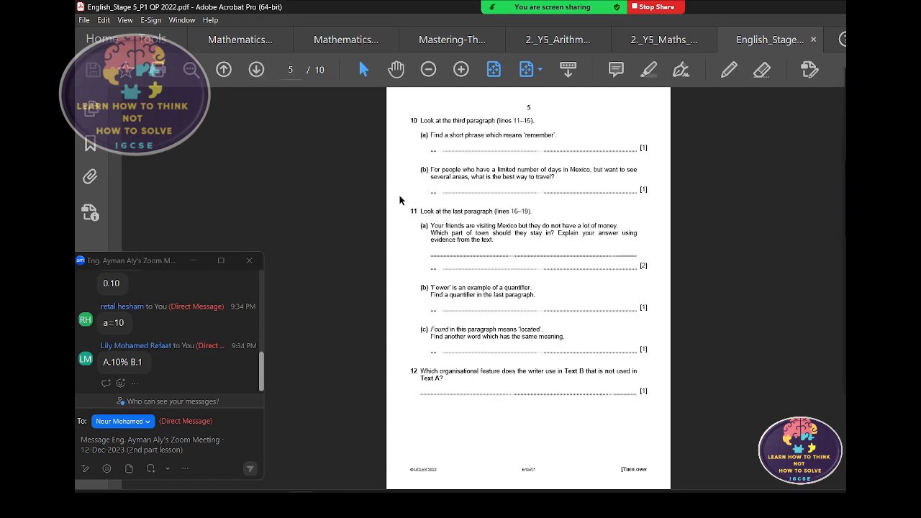
scroll(399, 195, "up", 2)
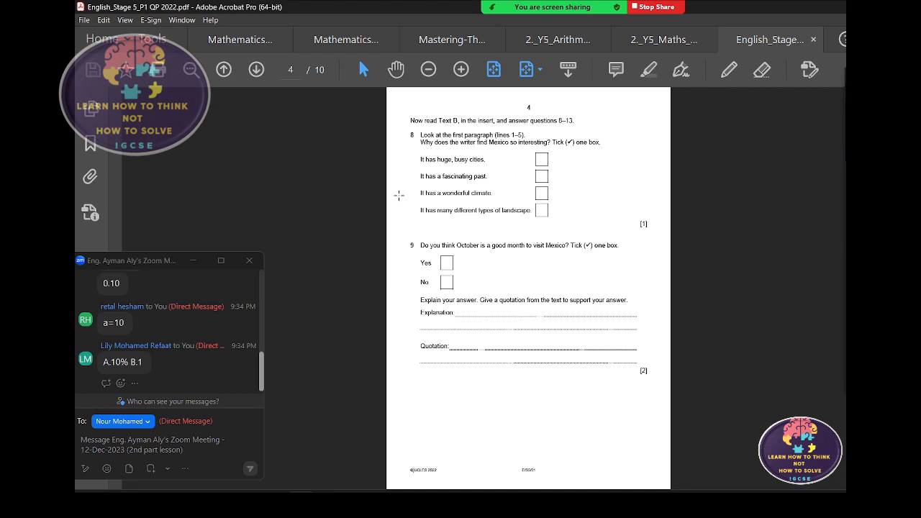
scroll(399, 195, "up", 1)
scroll(399, 195, "up", 1)
scroll(398, 195, "up", 1)
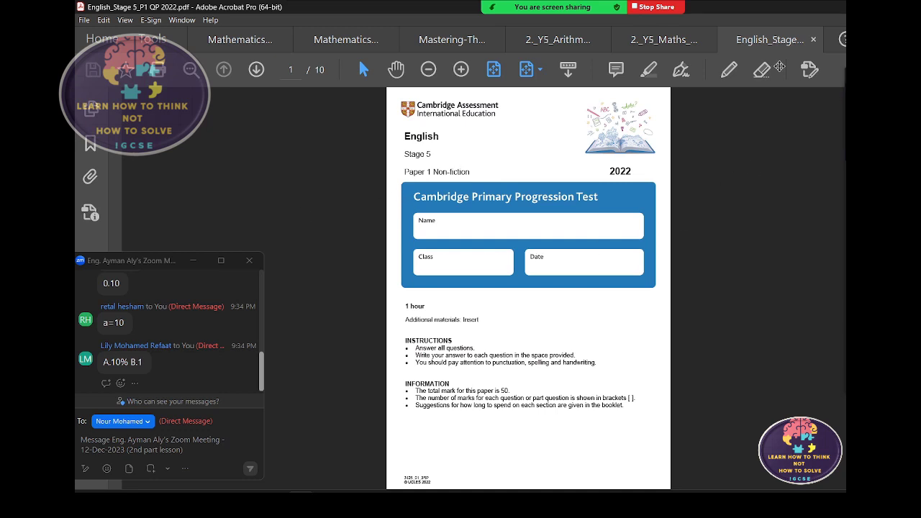
left_click(813, 40)
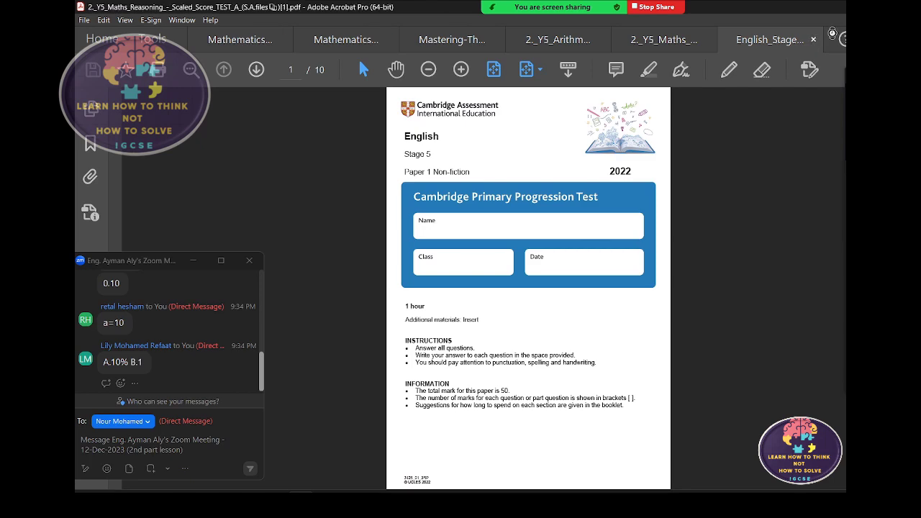
- Select 01- Math Stage 5 P1 QP 2022(Questions).pdf in the 2022 exams folder
key("alt+Tab")
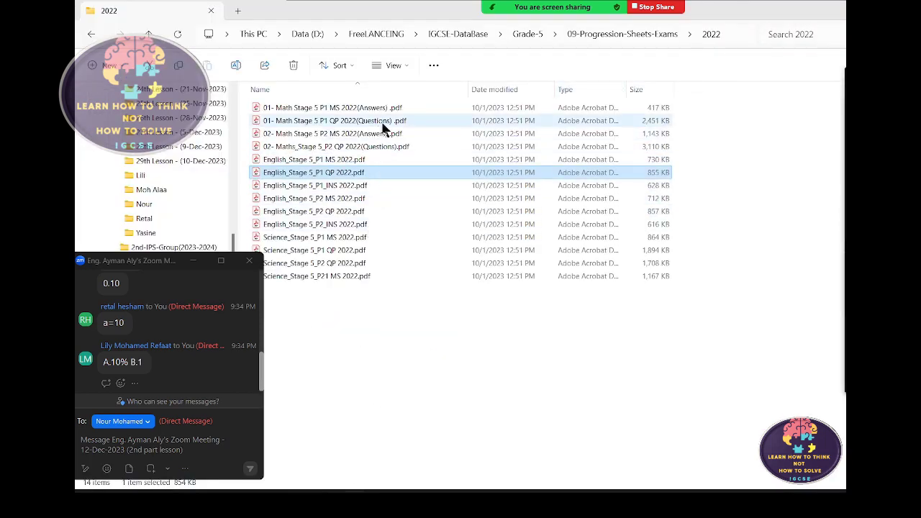
left_click(385, 121)
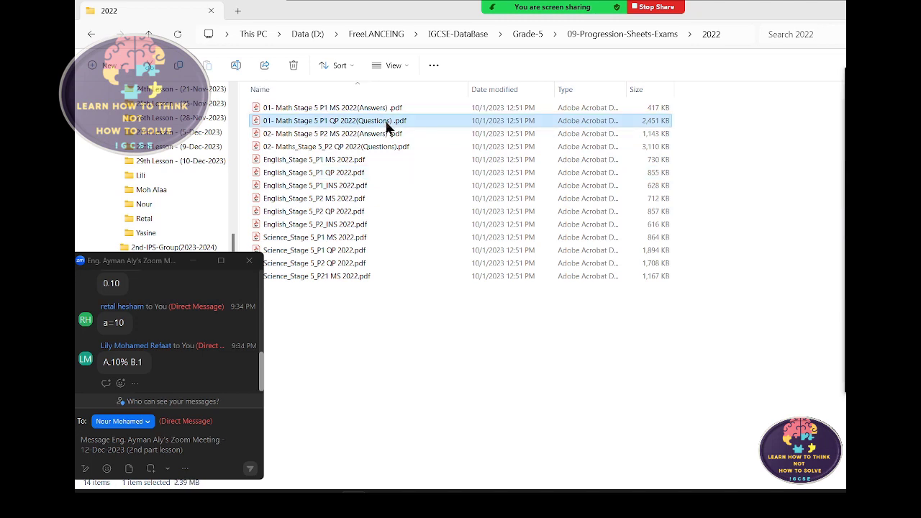
- Open the Math Stage 5 P1 2022 questions paper and scroll to question 5 on page 3
double_click(427, 125)
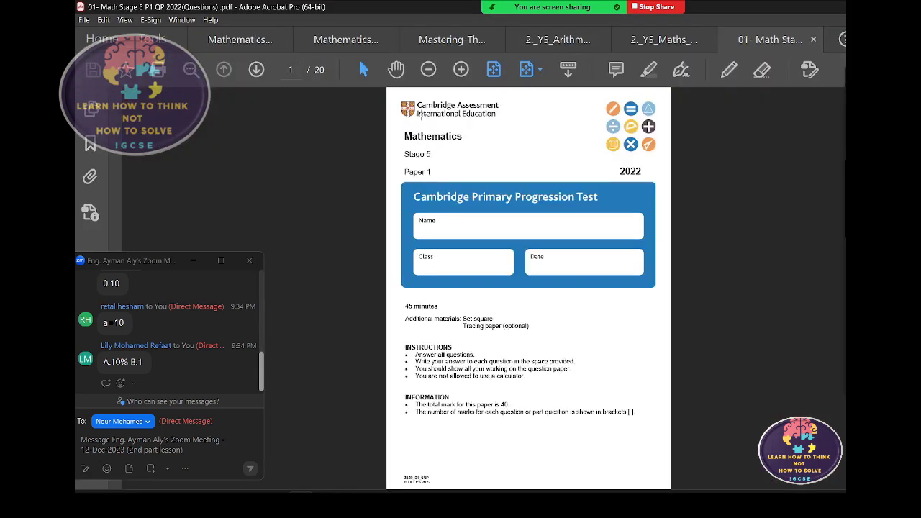
scroll(421, 114, "down", 1)
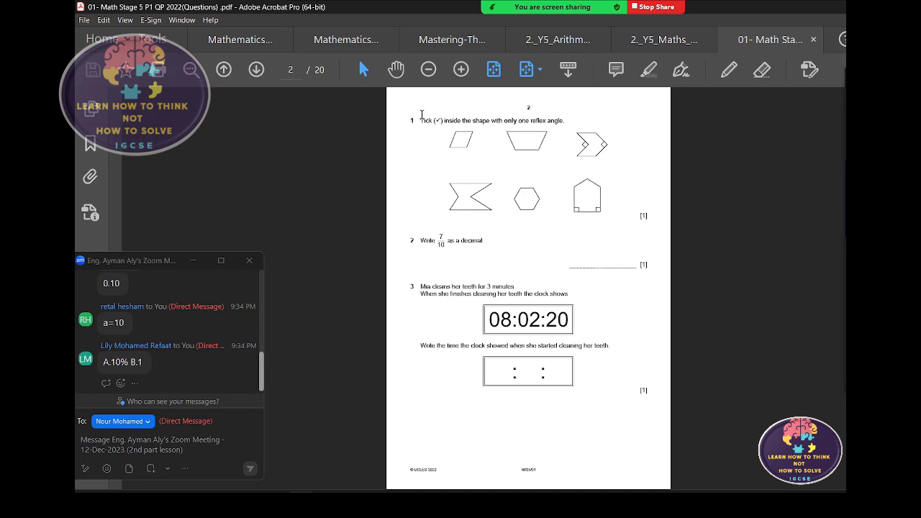
scroll(421, 115, "down", 1)
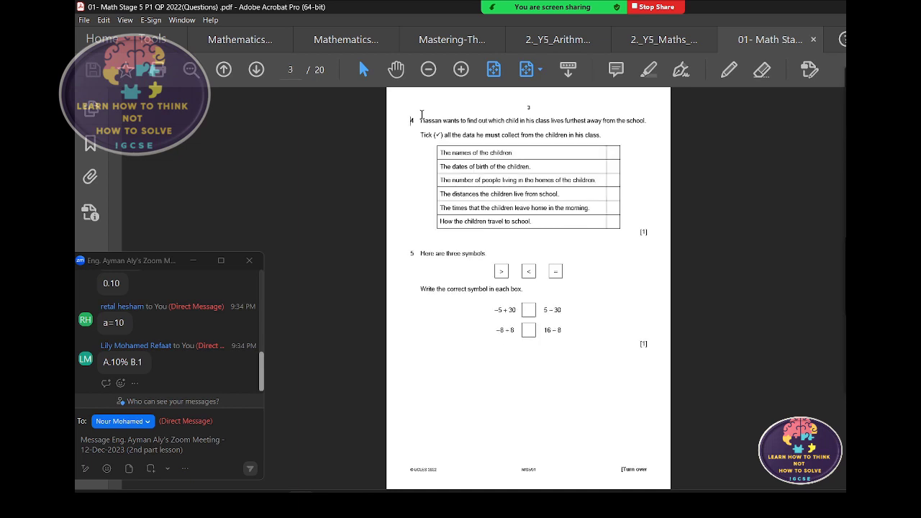
scroll(421, 114, "up", 2)
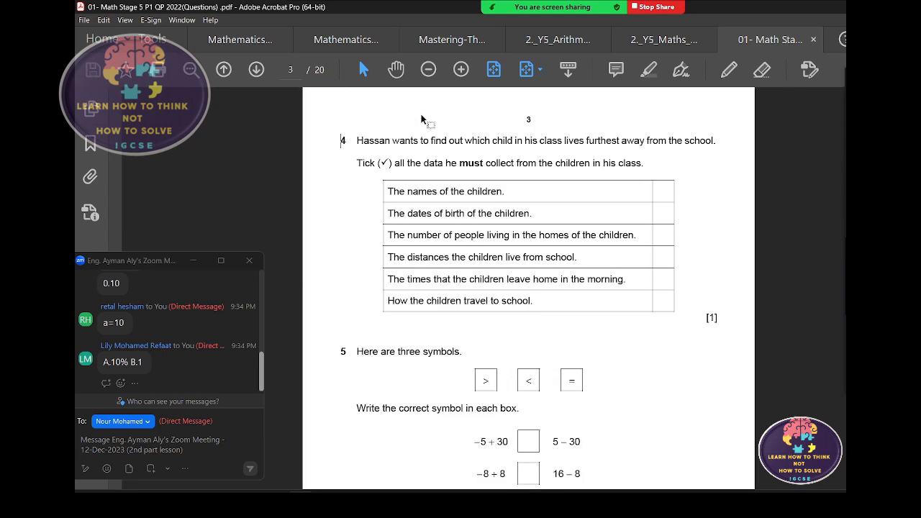
scroll(421, 119, "up", 1)
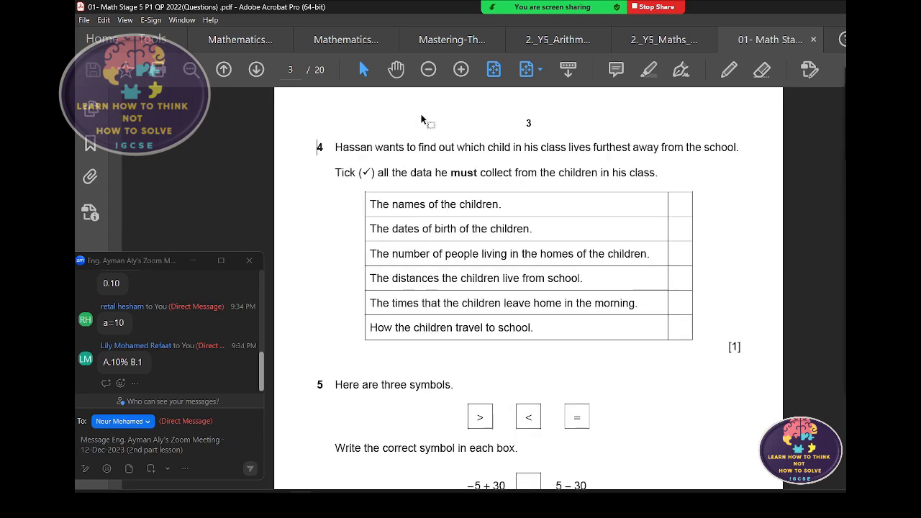
scroll(423, 120, "down", 1)
scroll(421, 115, "down", 1)
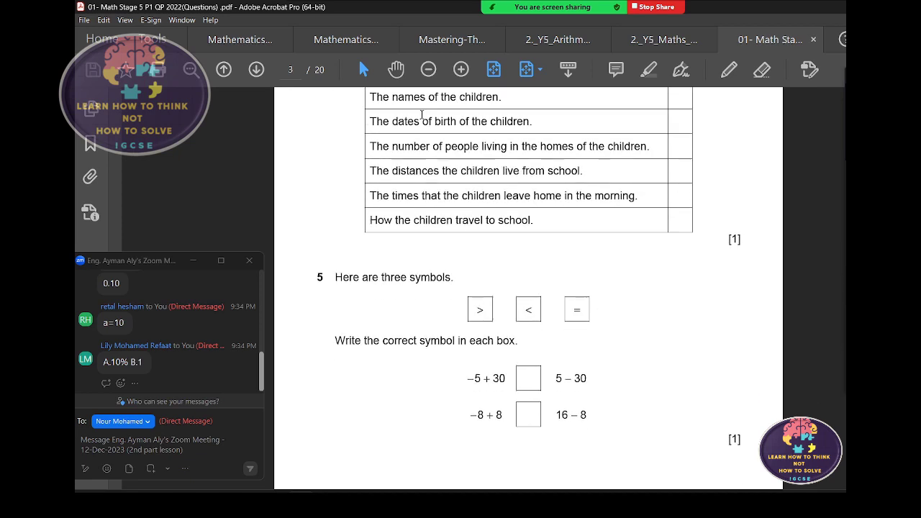
scroll(421, 115, "down", 1)
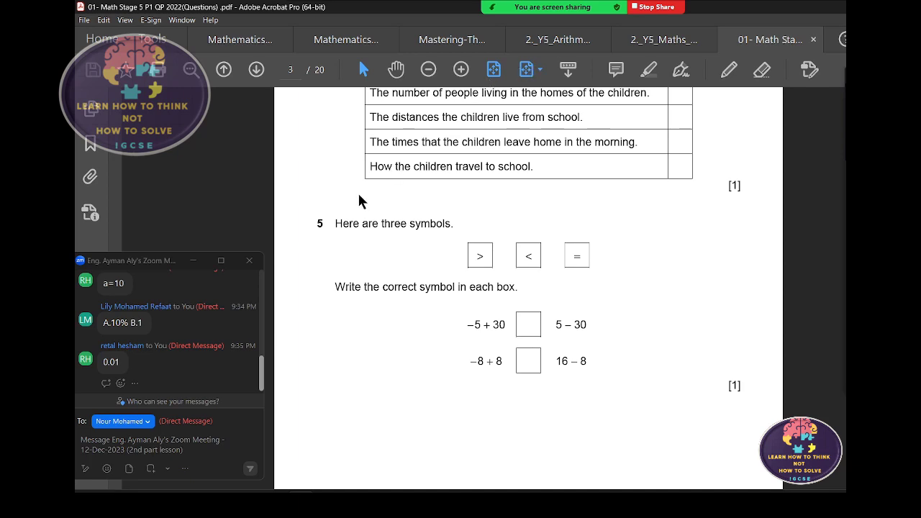
- Snip question 5's three-symbols comparison task and switch back to the exam folder
key("super+shift+s")
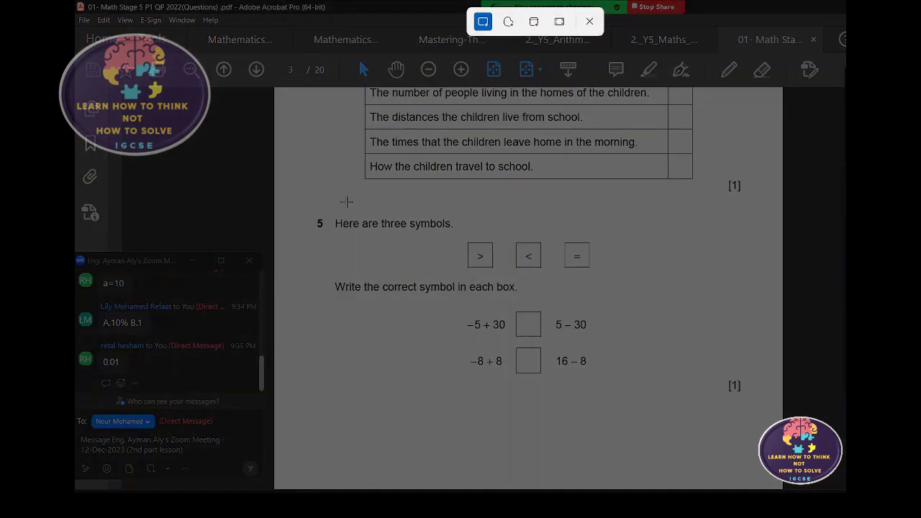
mouse_move(327, 217)
left_mouse_down()
mouse_move(697, 416)
mouse_move(754, 411)
left_mouse_up()
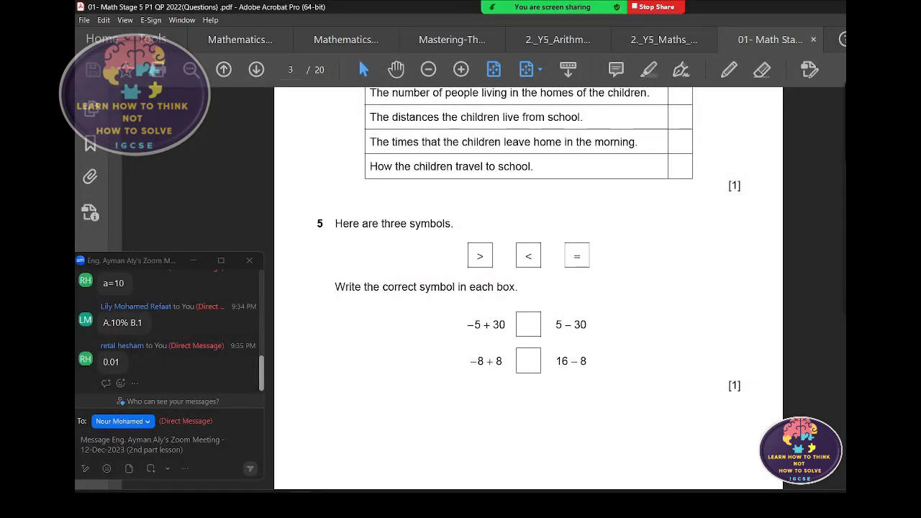
key("alt+Tab")
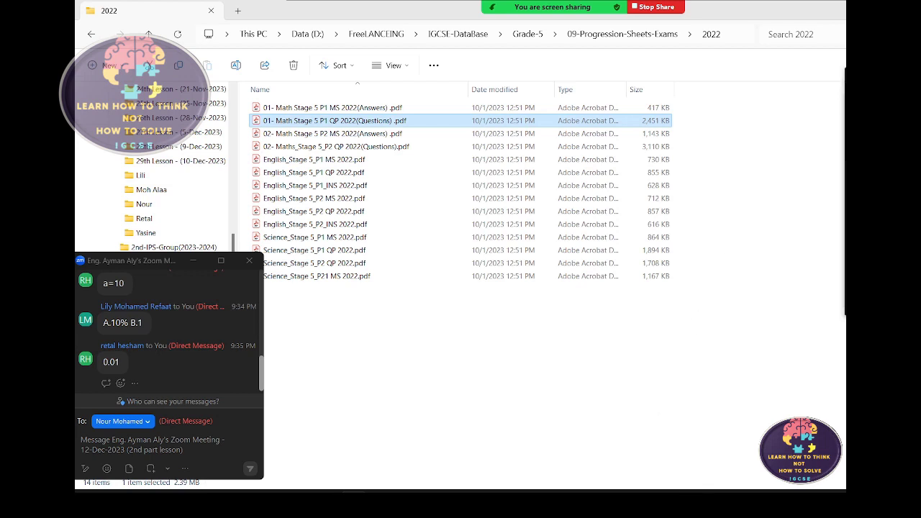
- On the whiteboard, write 10 in box A and 1 in box B
key("alt+Tab")
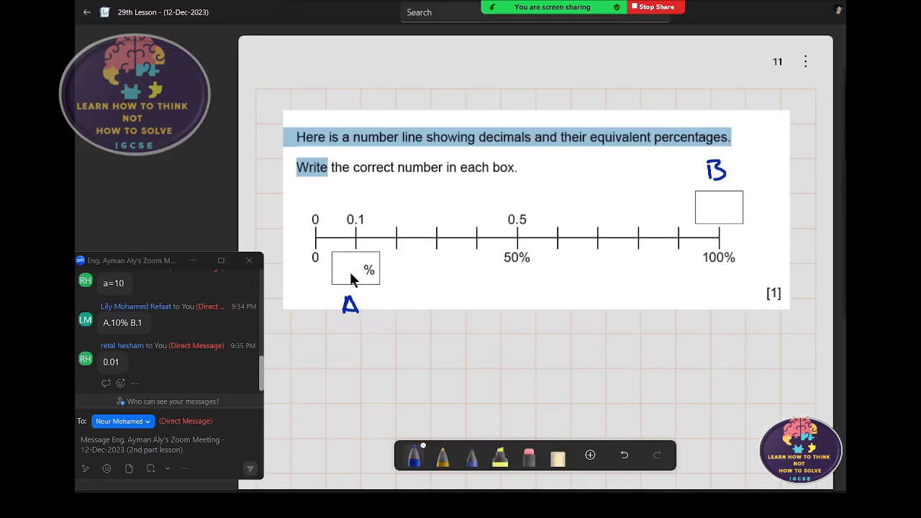
mouse_move(340, 261)
left_mouse_down()
mouse_move(340, 281)
mouse_move(353, 265)
left_mouse_up()
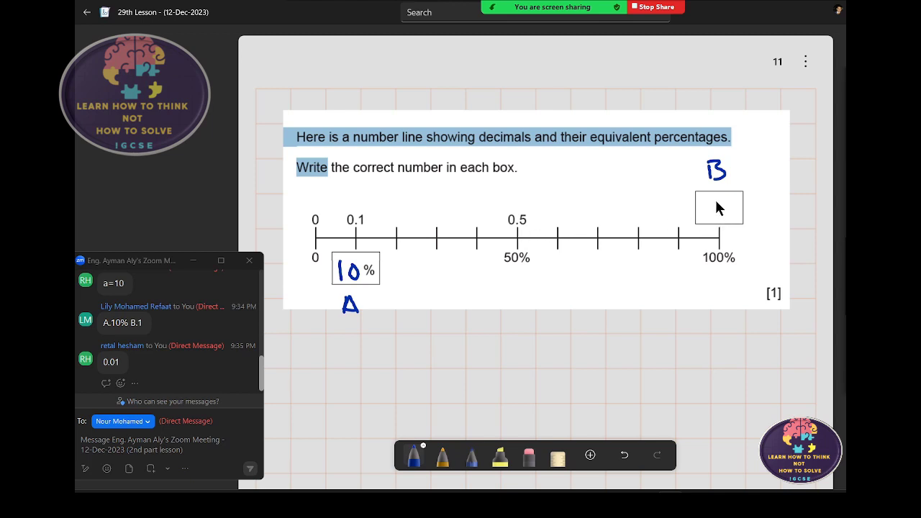
left_click_drag(716, 199, 718, 215)
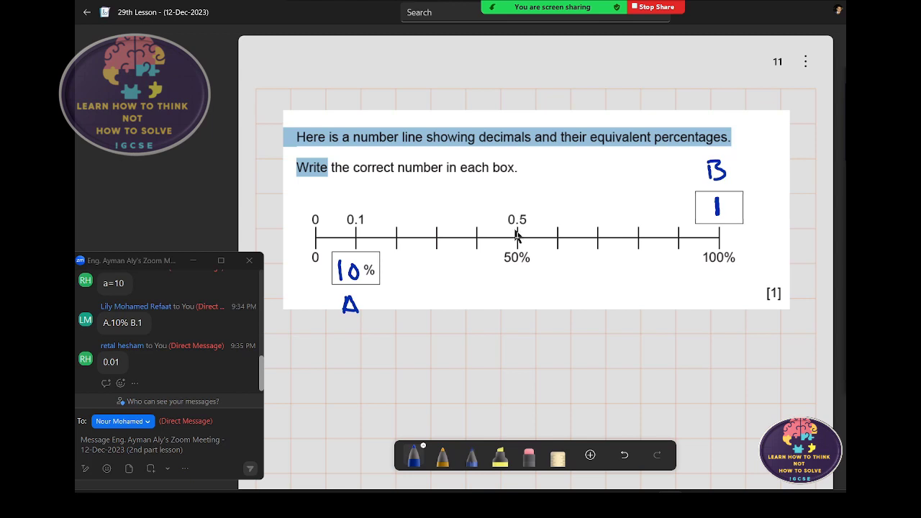
- Label the number-line ticks 0.2–0.9 and paste the symbols question onto the page
left_click_drag(390, 210, 482, 223)
left_click(397, 218)
left_click(436, 218)
left_click(469, 218)
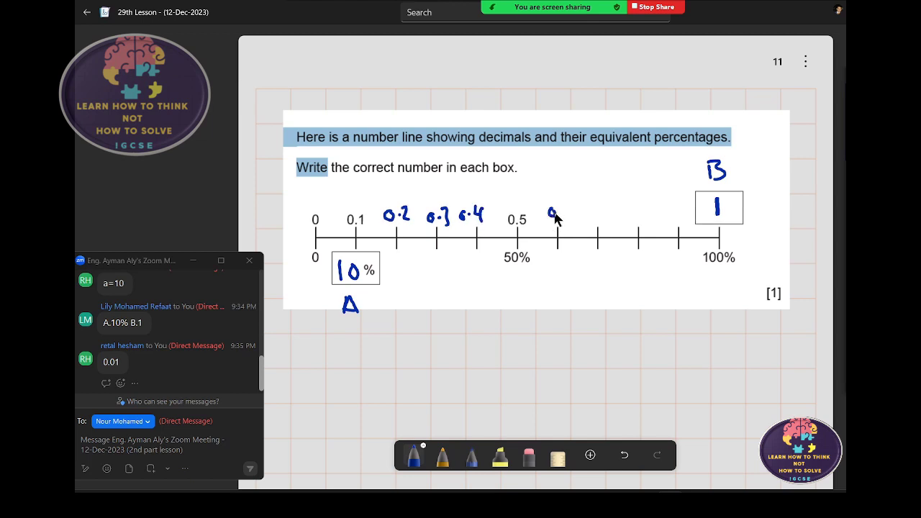
left_click(561, 217)
mouse_move(573, 208)
left_mouse_down()
mouse_move(571, 218)
mouse_move(590, 211)
mouse_move(606, 221)
mouse_move(646, 210)
mouse_move(683, 227)
left_mouse_up()
left_click(597, 218)
left_click(636, 219)
left_click(676, 220)
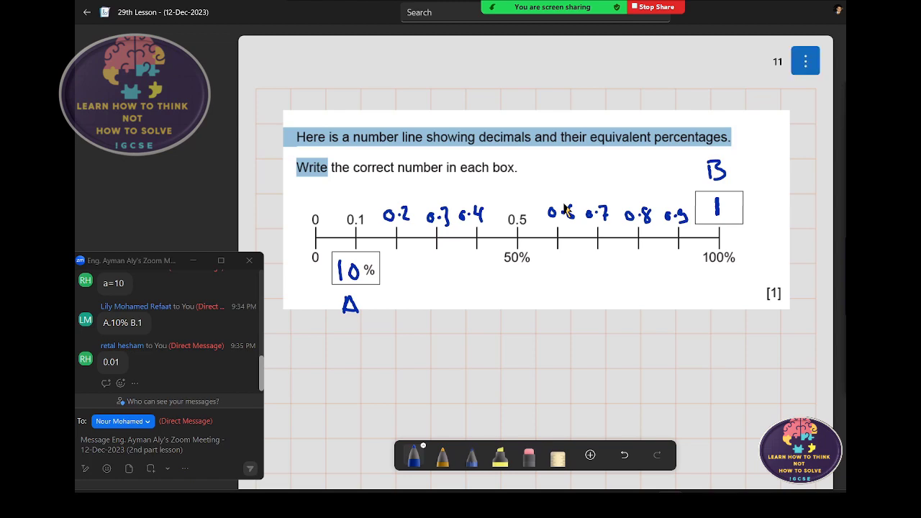
left_click(805, 61)
left_click(827, 128)
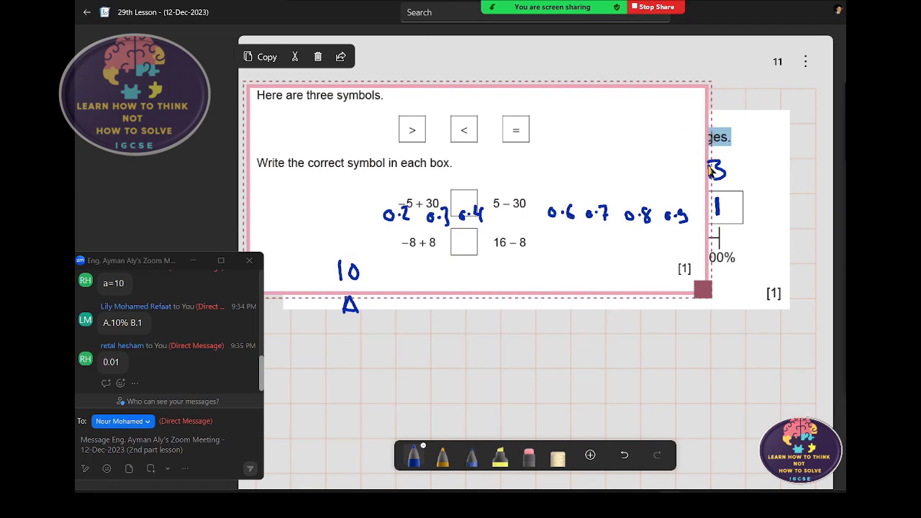
- Move the pasted symbols question below the number line
left_click_drag(704, 245, 745, 366)
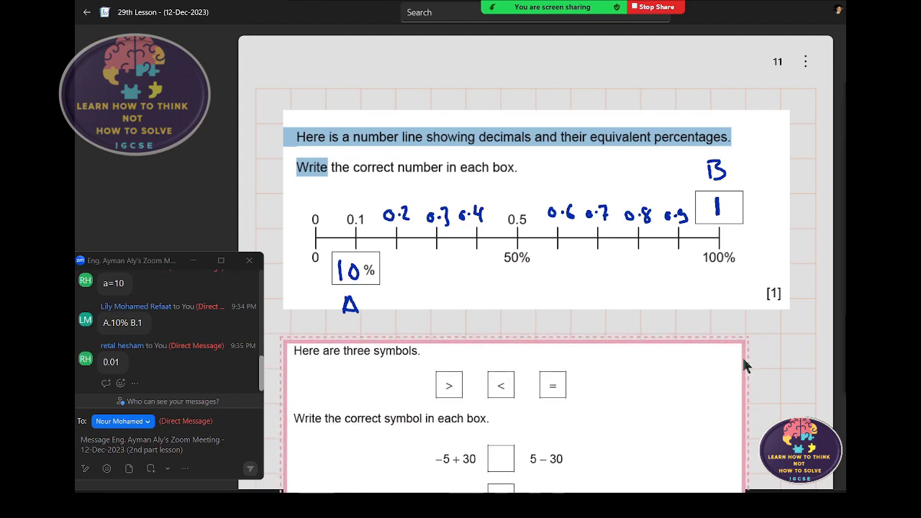
scroll(745, 366, "down", 3)
scroll(751, 345, "down", 3)
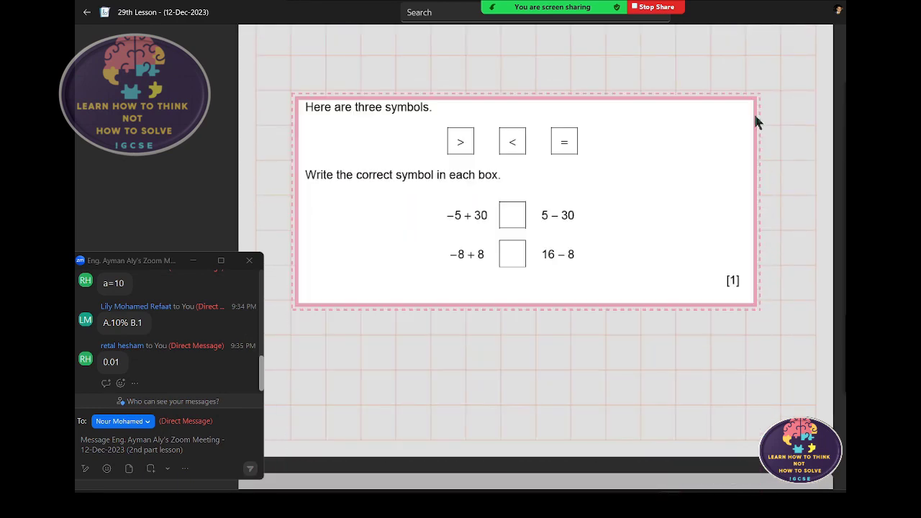
mouse_move(745, 367)
left_mouse_down()
mouse_move(756, 83)
mouse_move(753, 123)
left_mouse_up()
scroll(753, 118, "up", 2)
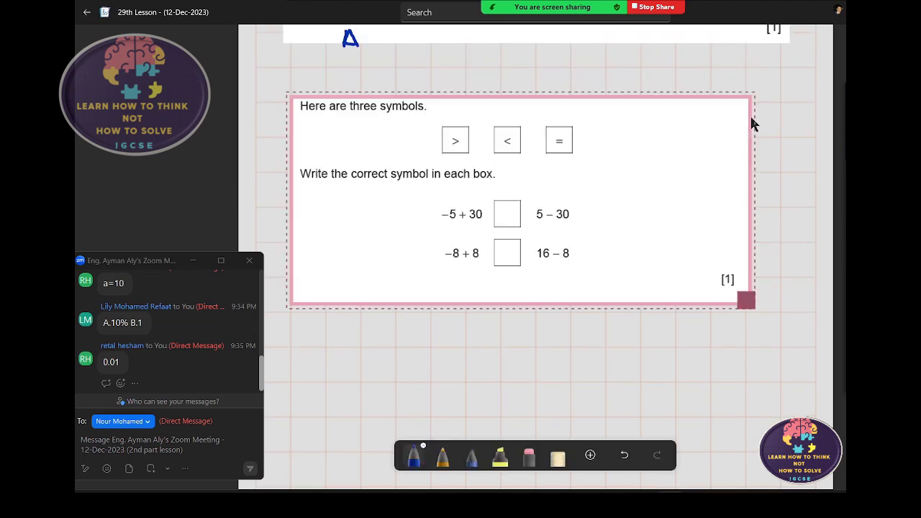
left_click(759, 126)
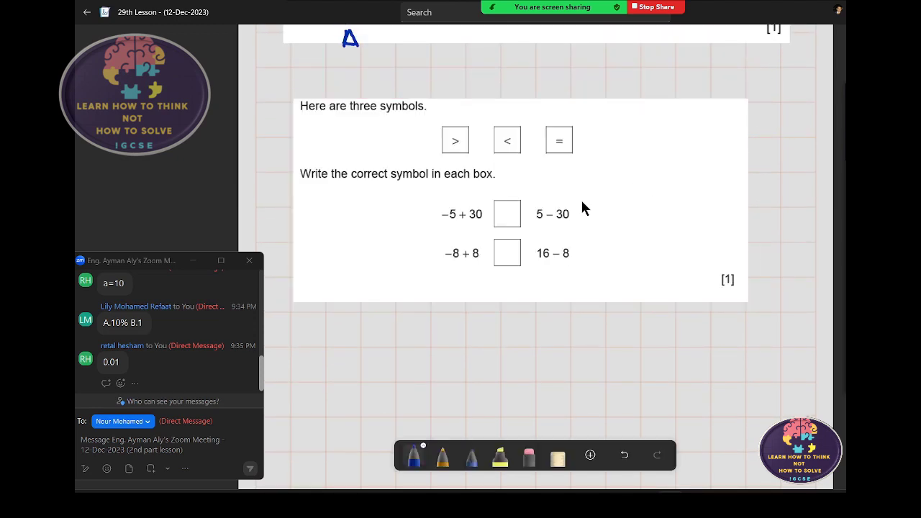
- Label the rows A and B, draw arrows, and add wavy lines over each expression
mouse_move(373, 225)
left_mouse_down()
mouse_move(387, 224)
mouse_move(379, 266)
left_mouse_up()
left_click_drag(379, 246, 378, 266)
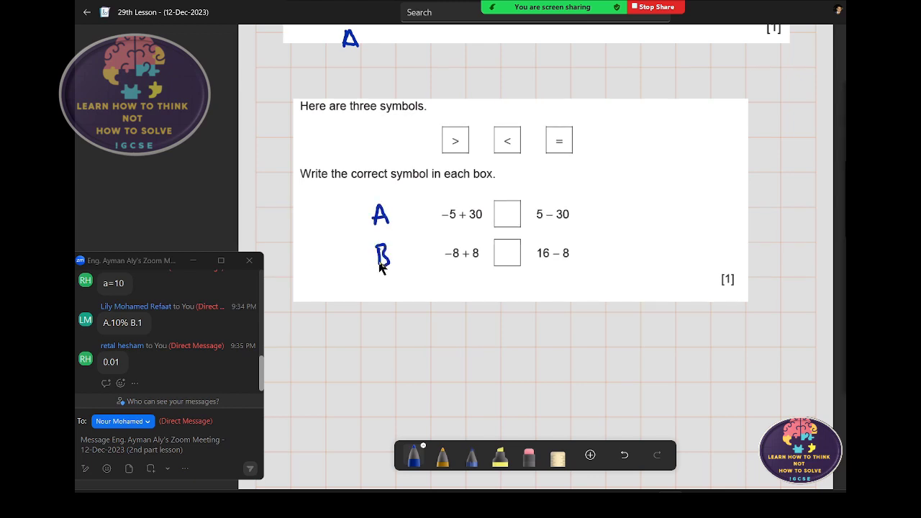
mouse_move(402, 215)
left_mouse_down()
mouse_move(430, 214)
mouse_move(423, 264)
left_mouse_up()
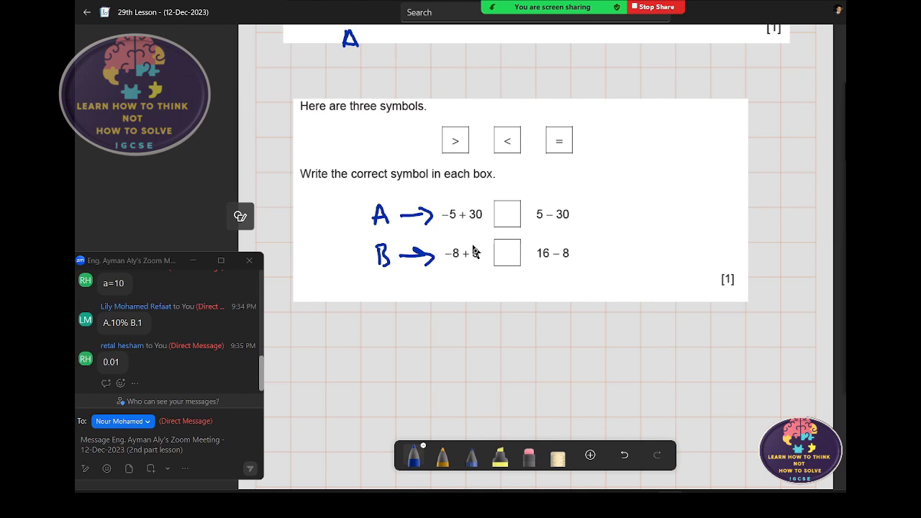
left_click_drag(441, 200, 479, 193)
left_click_drag(533, 202, 577, 194)
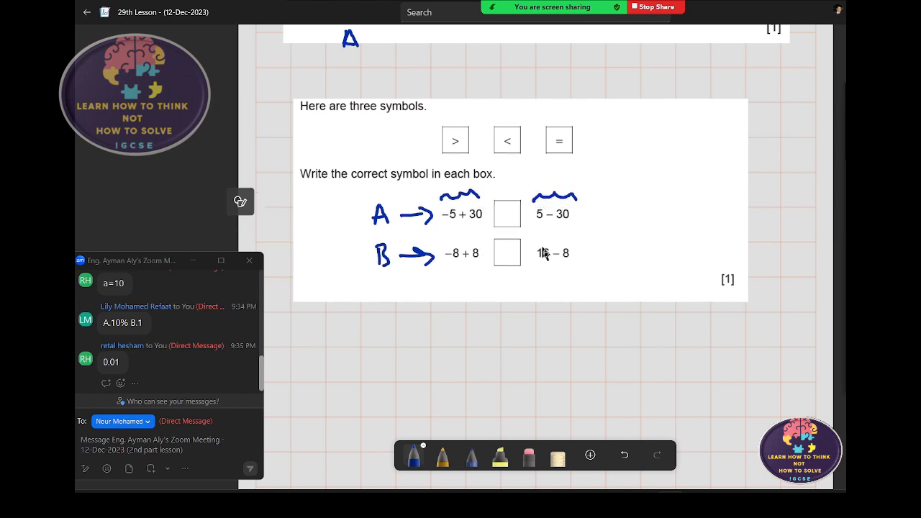
left_click_drag(451, 270, 574, 266)
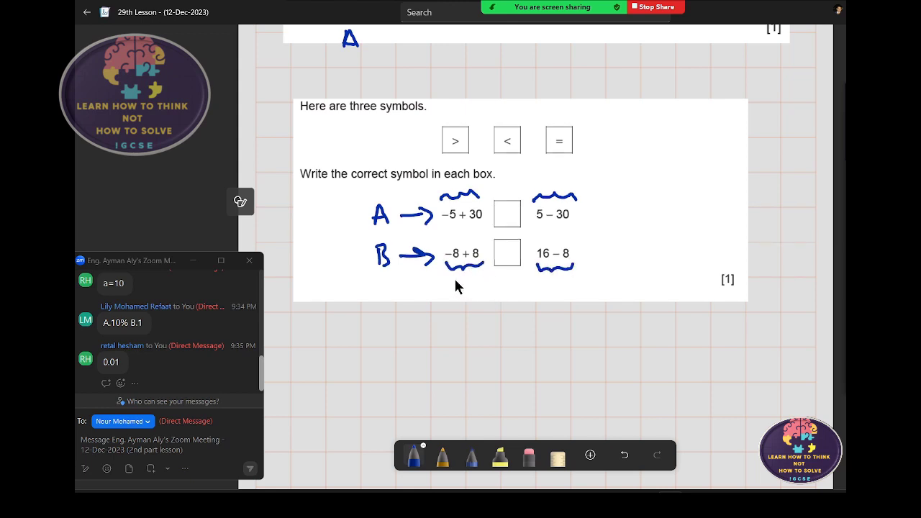
- Draw small answer boxes by −8 + 8, 16 − 8, −5 + 30 and 5 − 30
left_click_drag(450, 279, 452, 295)
left_click_drag(545, 283, 545, 285)
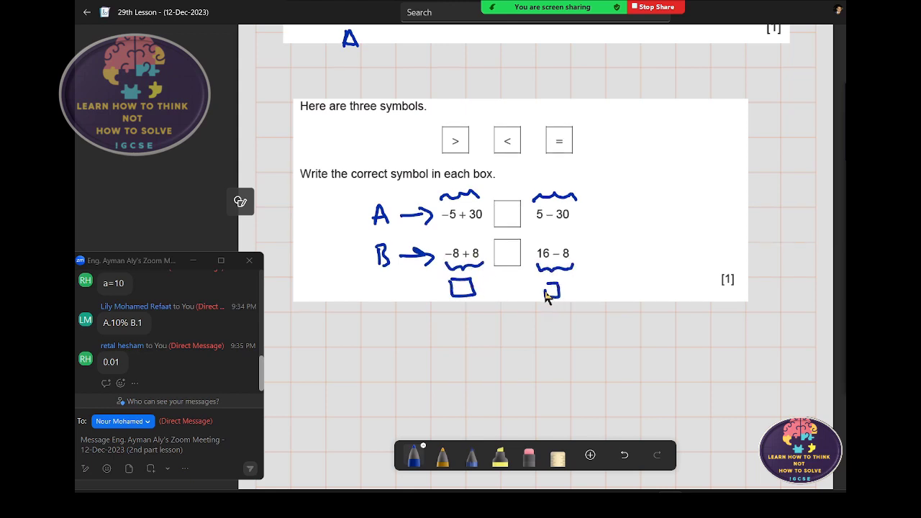
left_click_drag(447, 186, 447, 196)
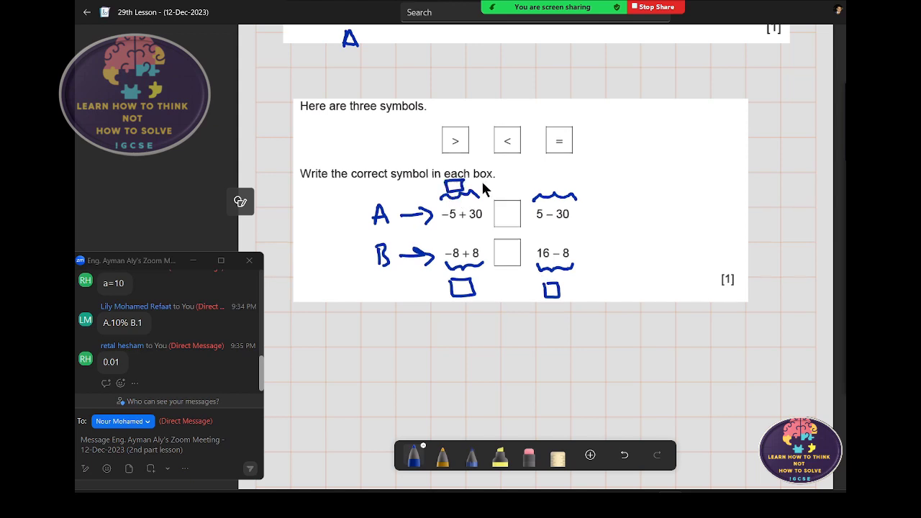
mouse_move(546, 178)
left_mouse_down()
mouse_move(565, 185)
mouse_move(550, 192)
mouse_move(542, 180)
left_mouse_up()
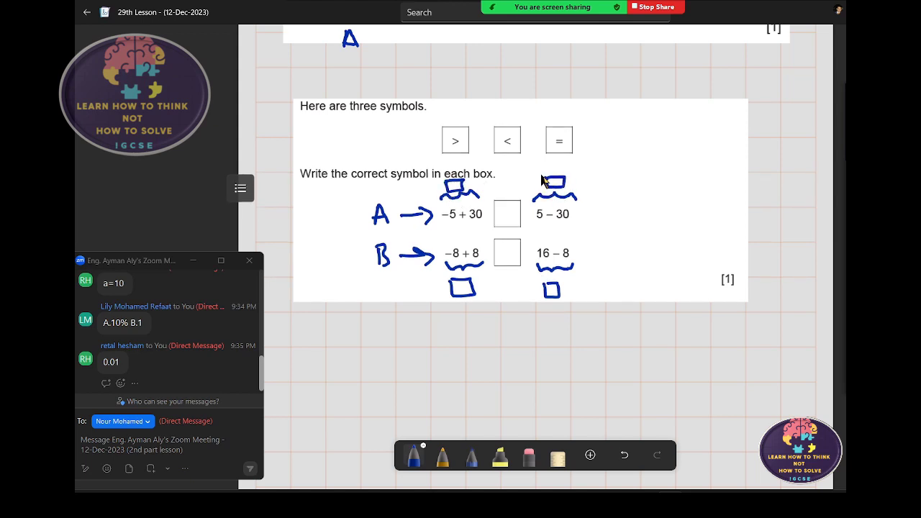
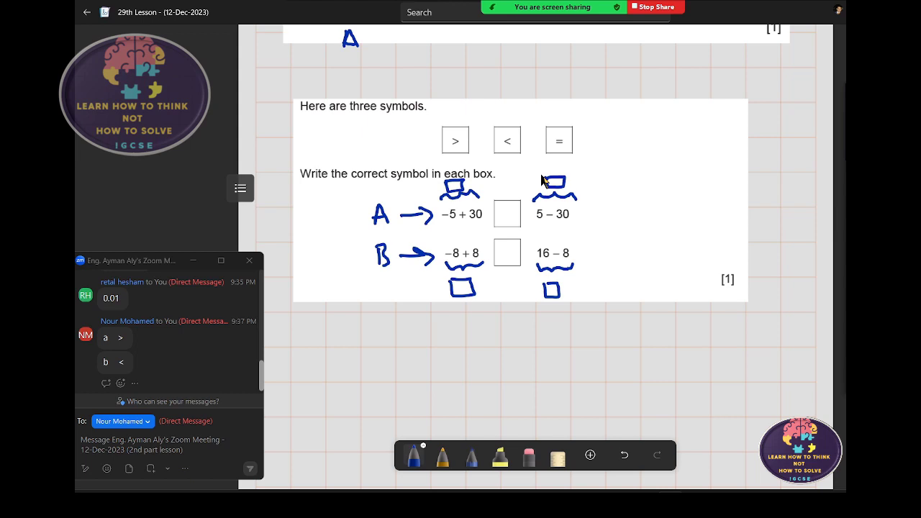
- Add a new blank page 12 at the end of the lesson notebook
scroll(541, 180, "down", 3)
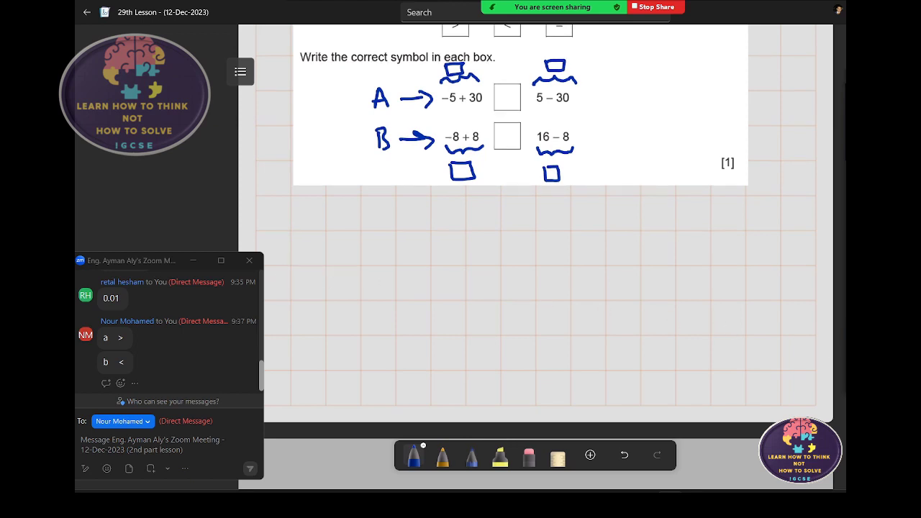
scroll(712, 315, "down", 5)
scroll(713, 315, "down", 3)
left_click(554, 341)
- Bring the Math Stage 5 question paper PDF to the front
scroll(558, 346, "up", 2)
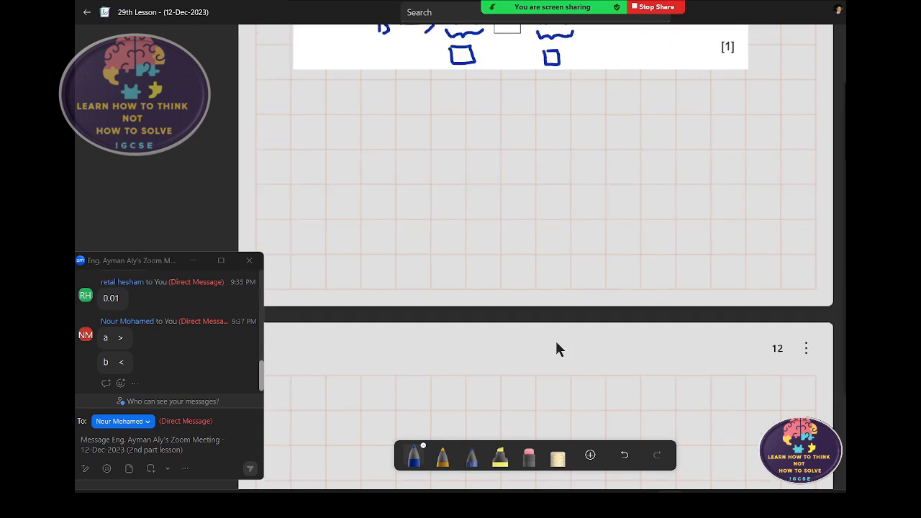
mouse_move(303, 497)
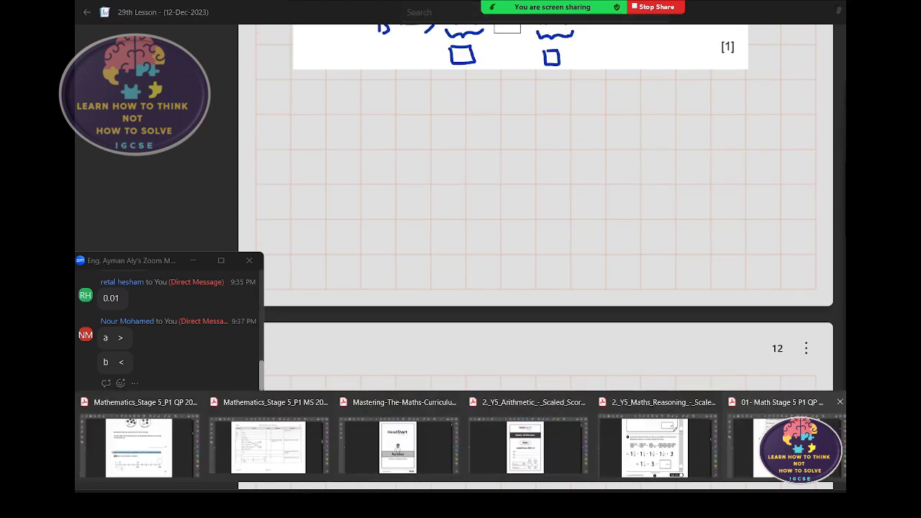
left_click(791, 443)
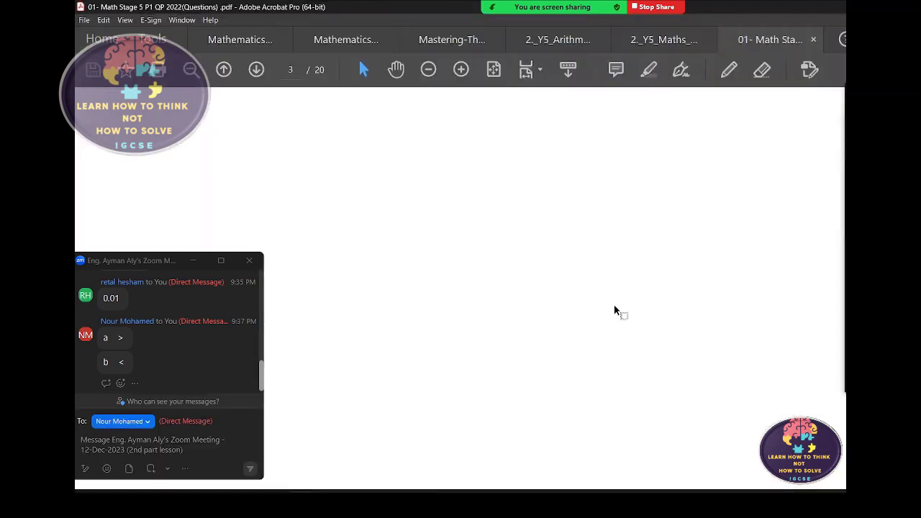
- Scroll the question paper down to page 4, question 6
scroll(603, 302, "down", 1)
scroll(606, 308, "down", 1)
scroll(576, 308, "down", 1)
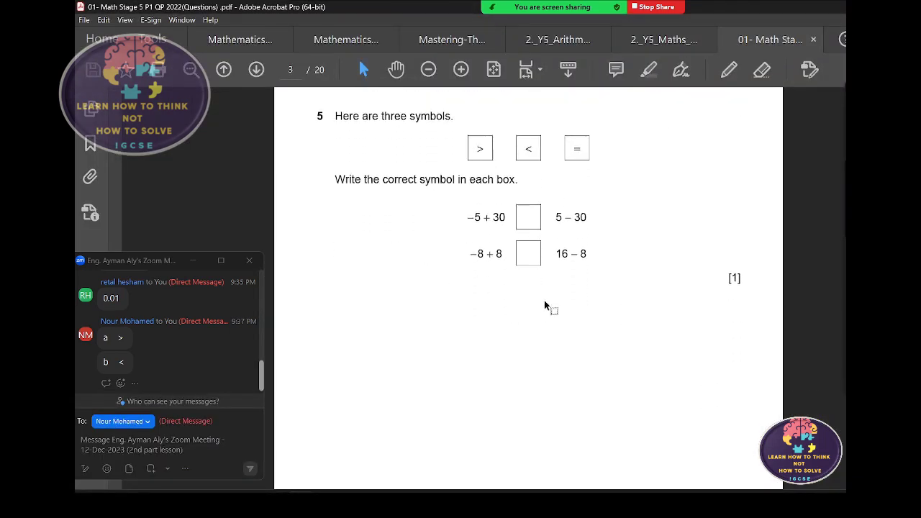
scroll(547, 308, "down", 1)
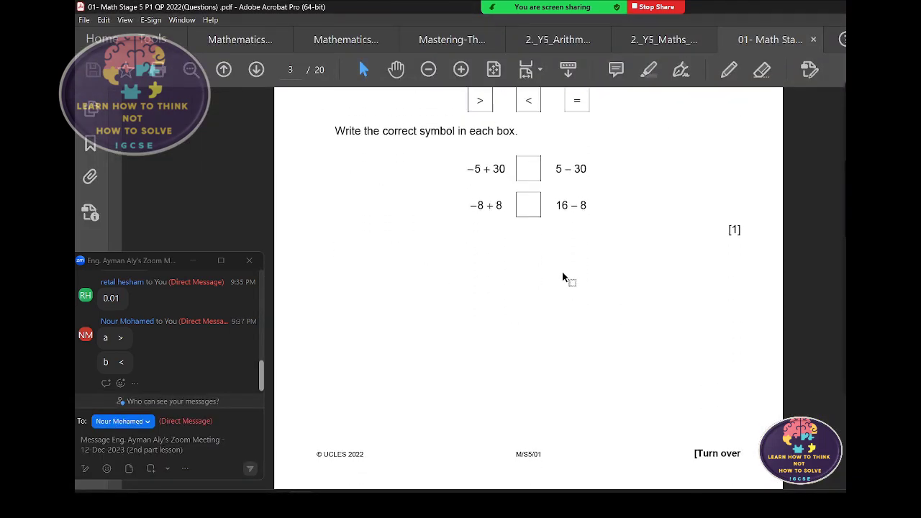
scroll(565, 277, "down", 2)
scroll(565, 281, "down", 1)
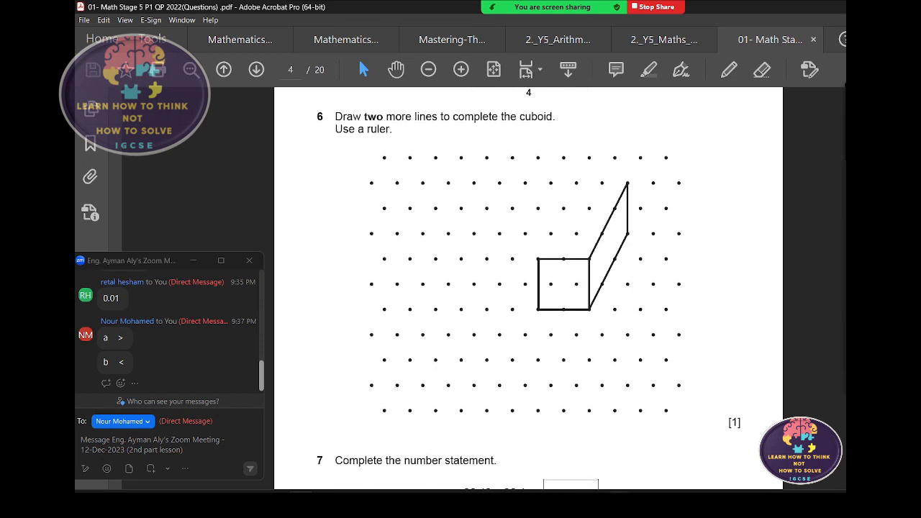
- Return to the 29th Lesson notebook in Journal
mouse_move(643, 503)
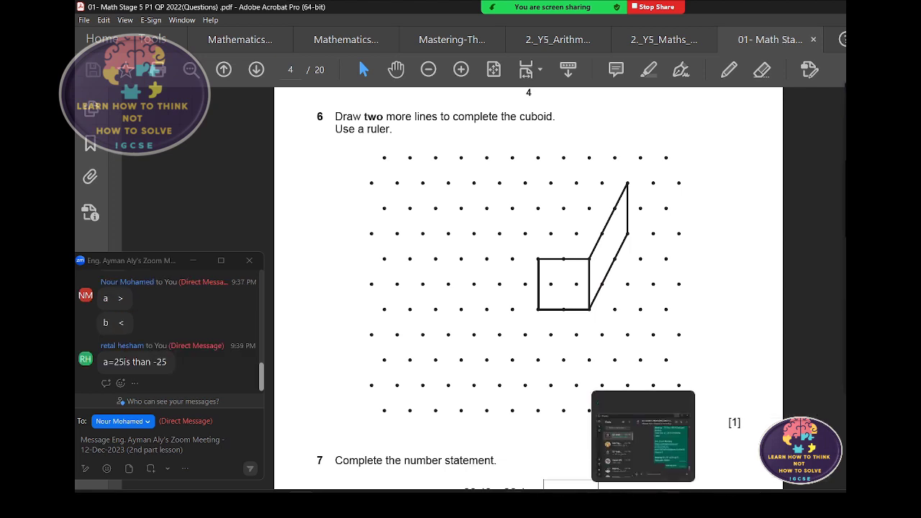
left_click(643, 439)
scroll(580, 363, "up", 5)
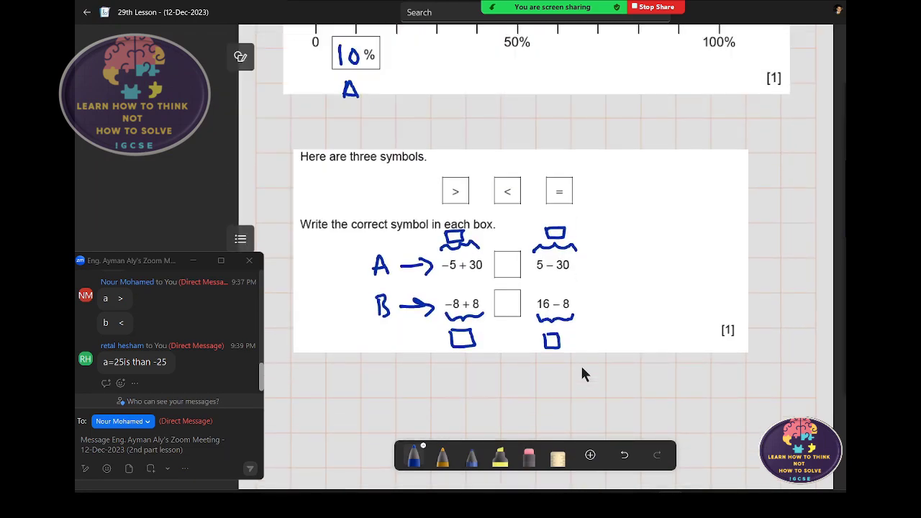
- Scroll up the 29th Lesson page toward the number line and symbols question
scroll(580, 364, "up", 2)
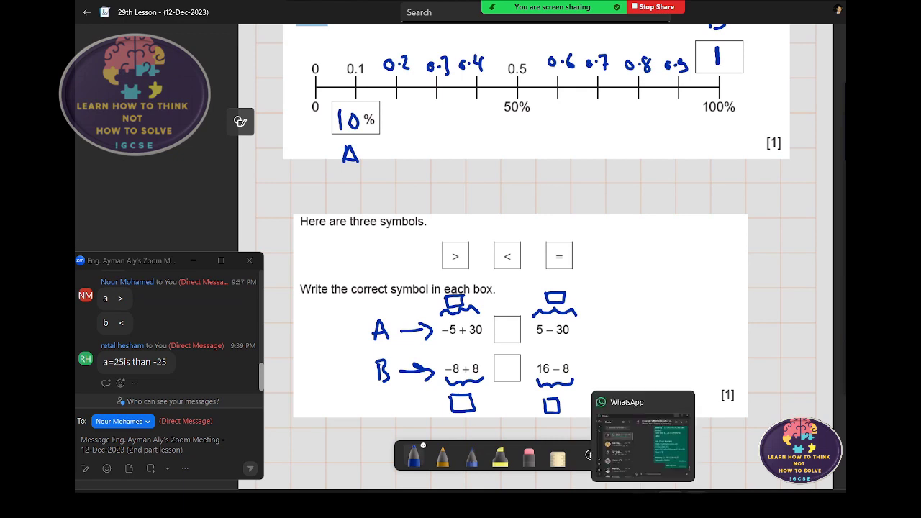
- Go to the question paper PDF and scroll to questions 7 and 8 on page 4
mouse_move(461, 500)
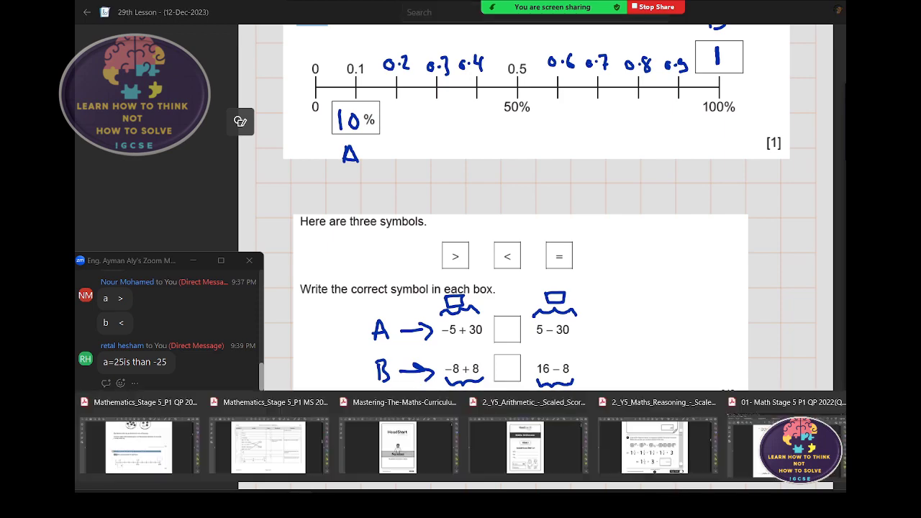
left_click(727, 440)
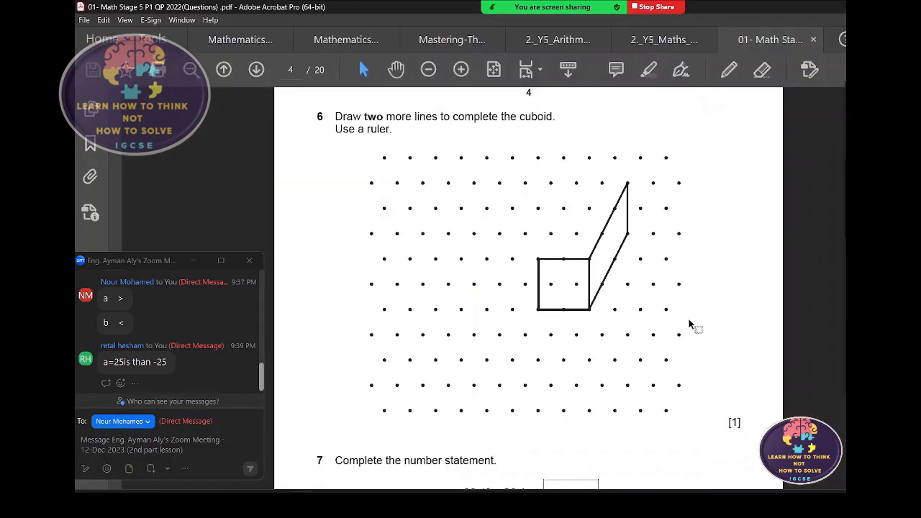
scroll(698, 333, "down", 1)
scroll(698, 333, "down", 2)
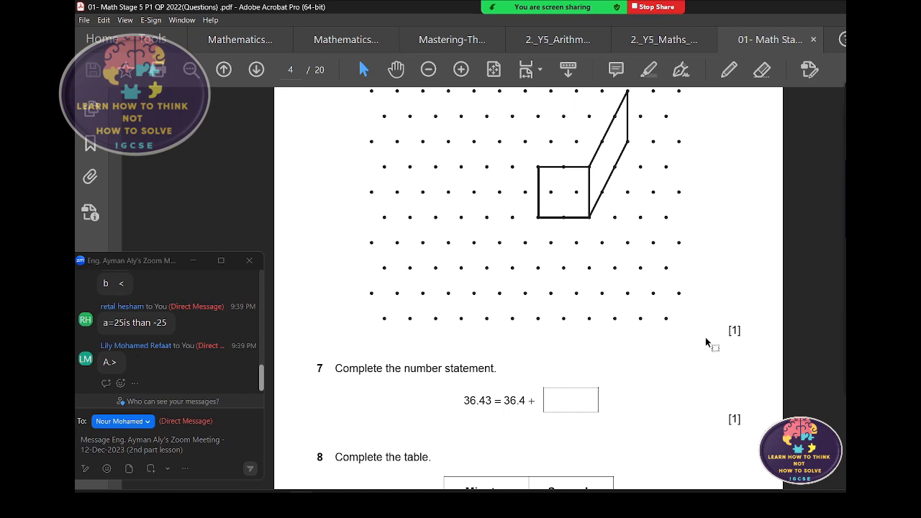
scroll(704, 348, "down", 1)
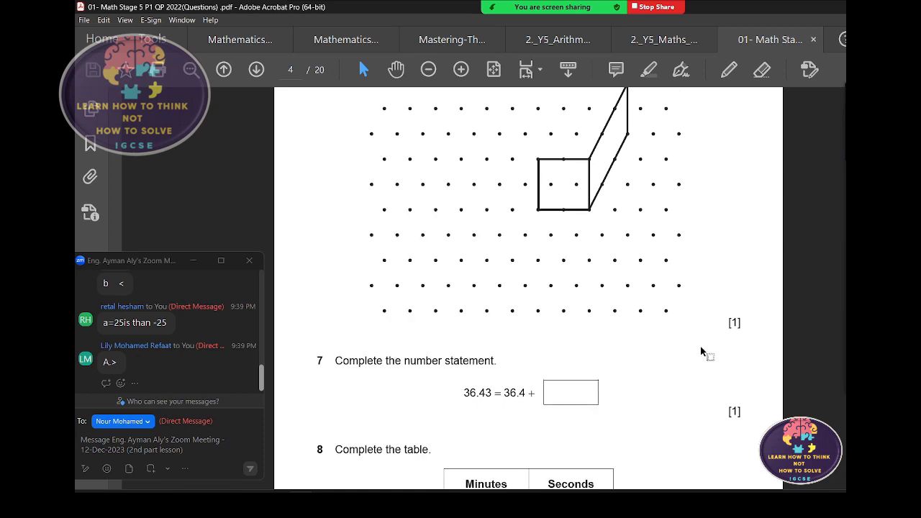
scroll(702, 352, "down", 1)
scroll(699, 358, "down", 2)
scroll(692, 367, "down", 1)
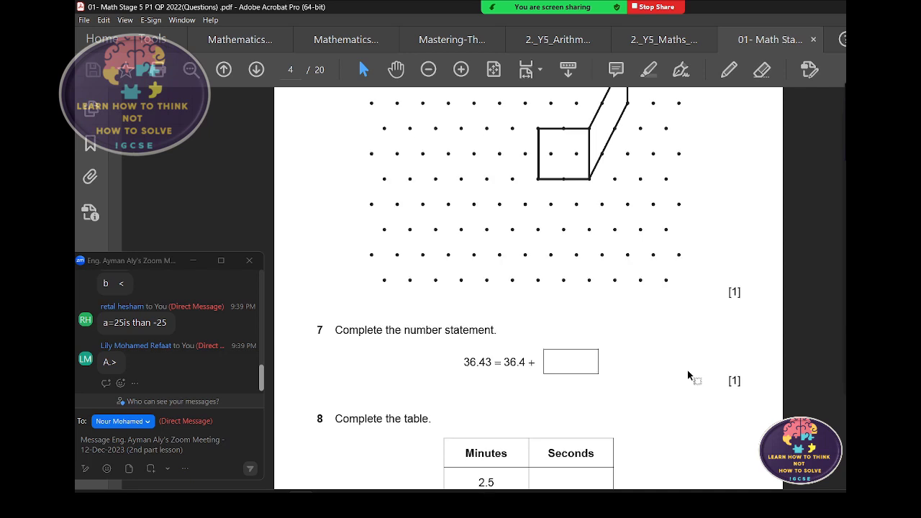
scroll(682, 365, "down", 1)
scroll(681, 366, "down", 3)
scroll(681, 366, "down", 3)
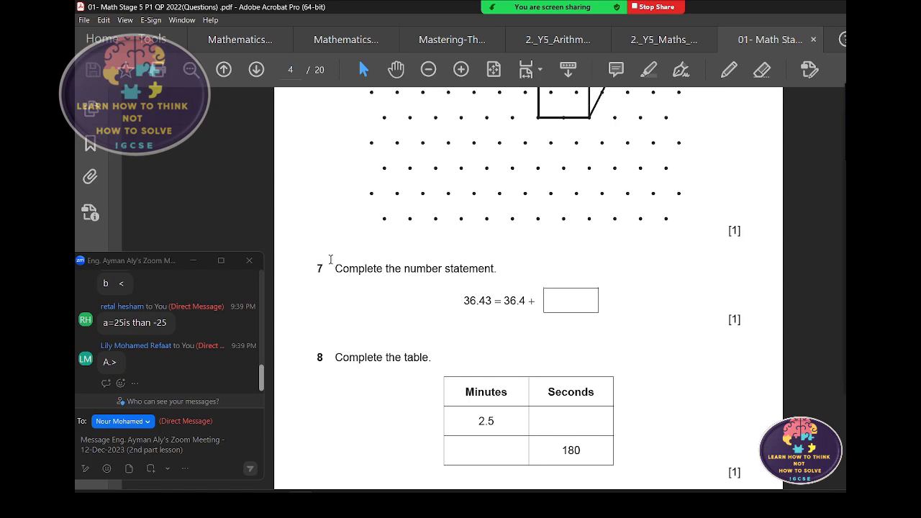
- Clip questions 7 and 8 with Win+Shift+S, including the whole table, and return to Journal
key("super+shift+s")
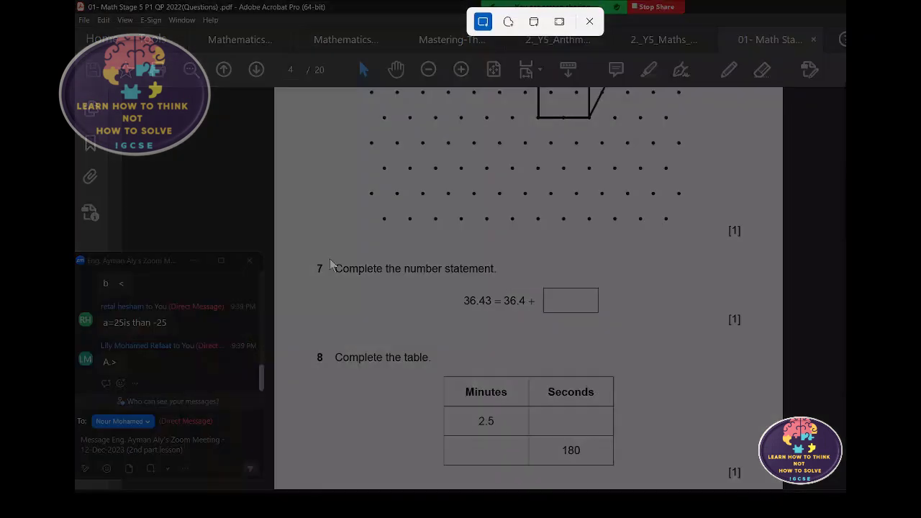
left_click_drag(330, 254, 621, 467)
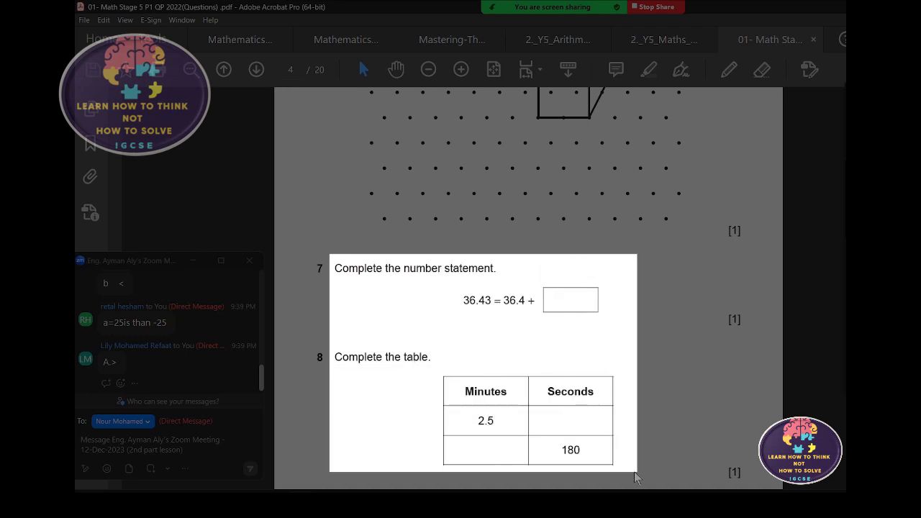
left_click_drag(621, 468, 633, 469)
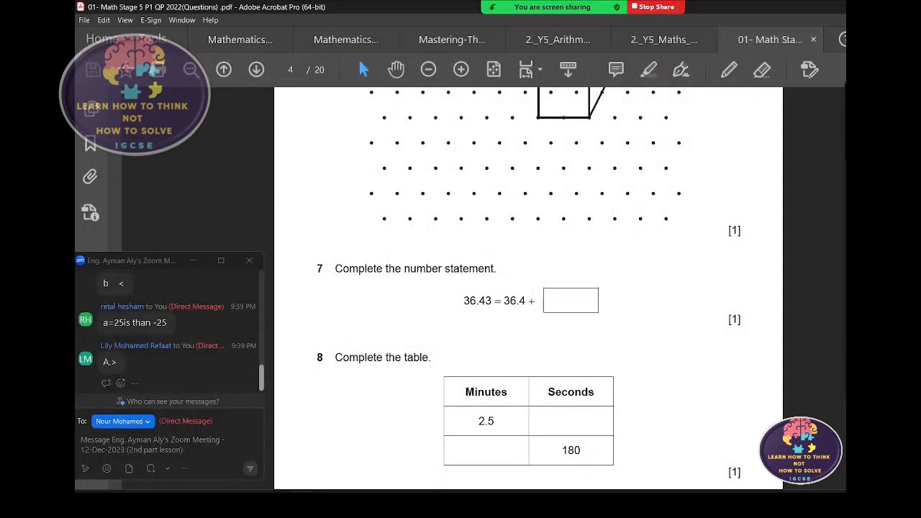
key("alt+Tab")
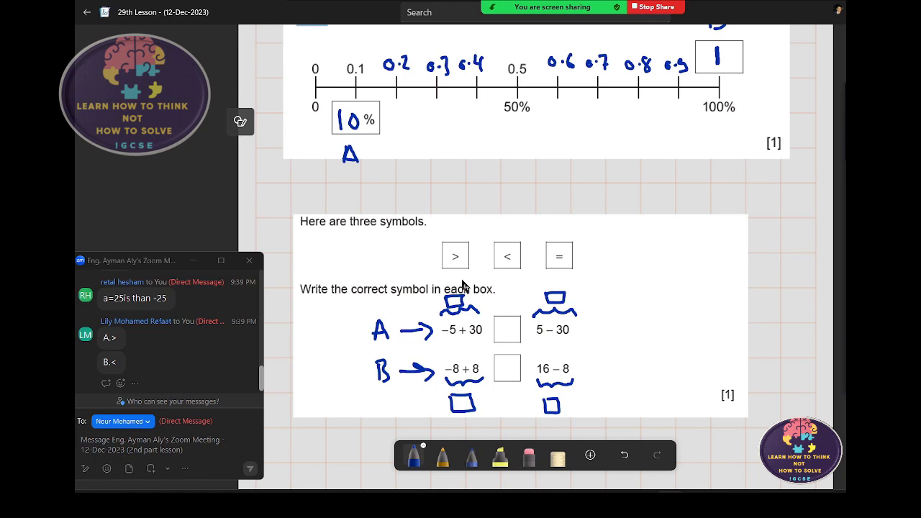
- Erase row A's box and brace sketches and write 25 > −25
left_click(529, 453)
mouse_move(453, 326)
left_mouse_down()
mouse_move(466, 307)
mouse_move(555, 309)
left_mouse_up()
left_click(556, 299)
left_click(413, 455)
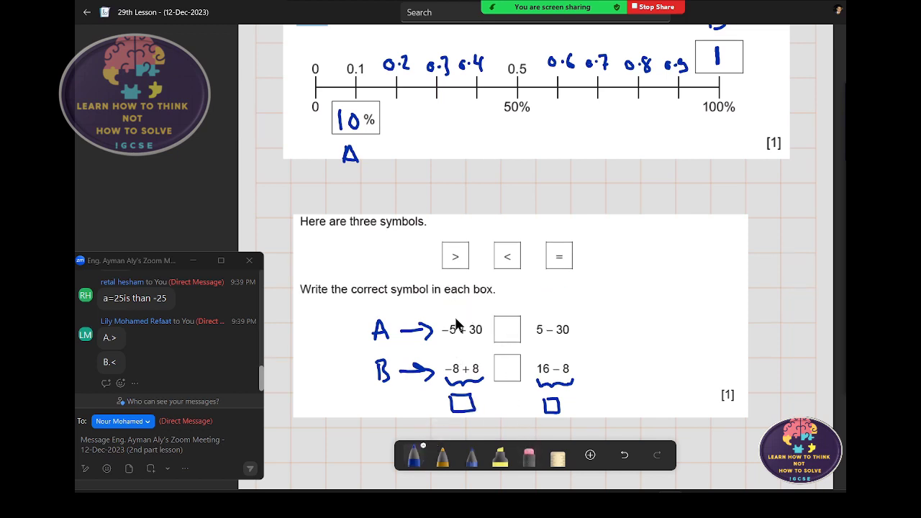
mouse_move(451, 304)
left_mouse_down()
mouse_move(470, 313)
mouse_move(479, 301)
left_mouse_up()
left_click_drag(542, 308, 567, 314)
mouse_move(503, 324)
left_mouse_down()
mouse_move(515, 332)
mouse_move(506, 339)
left_mouse_up()
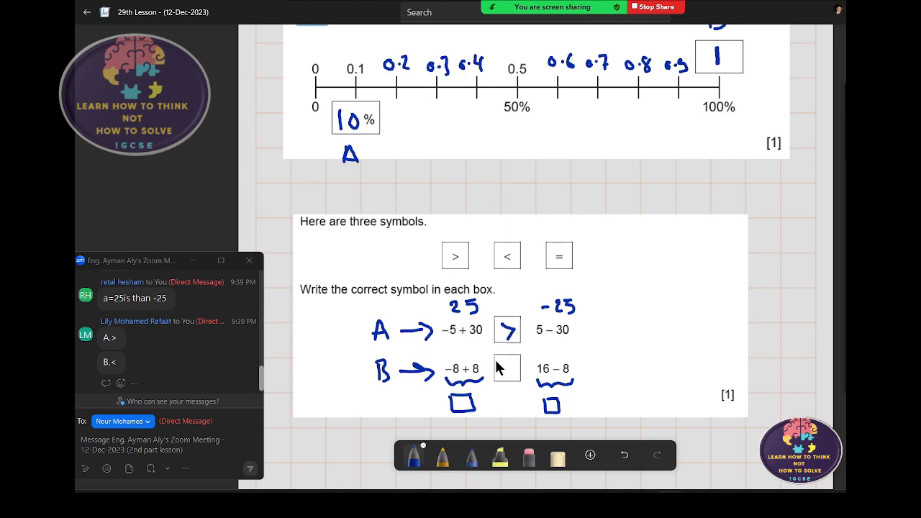
- Erase row B's braces and squares and write 0 < 8
left_click(529, 455)
mouse_move(556, 391)
left_mouse_down()
mouse_move(469, 400)
mouse_move(457, 381)
left_mouse_up()
left_click(413, 458)
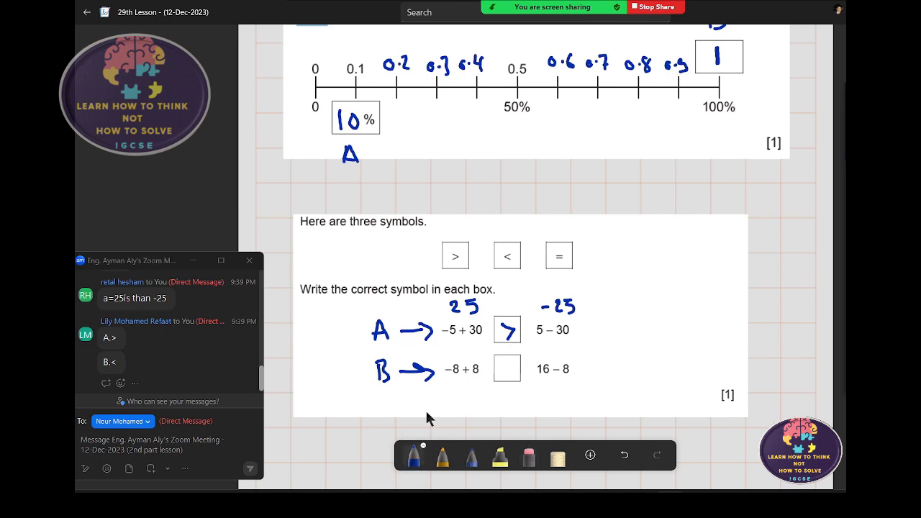
left_click(418, 462)
left_click_drag(462, 390, 464, 391)
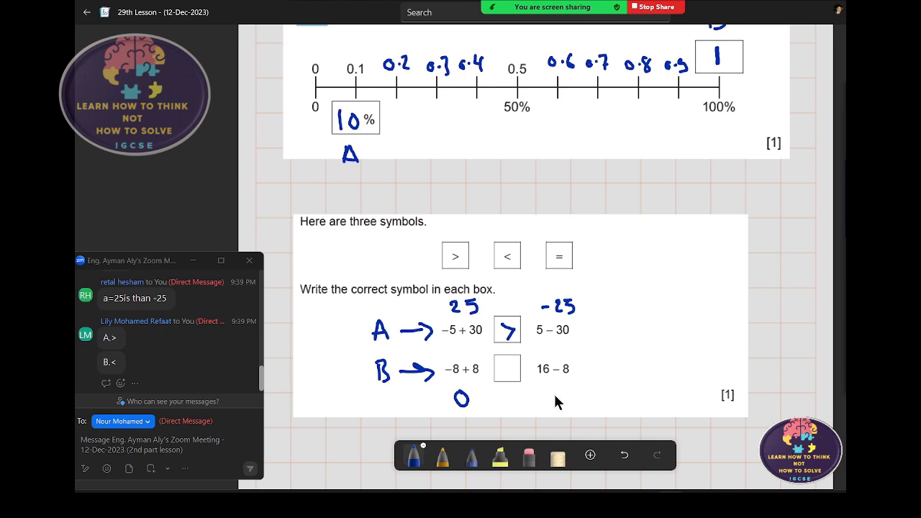
left_click_drag(558, 392, 554, 393)
left_click_drag(516, 361, 517, 380)
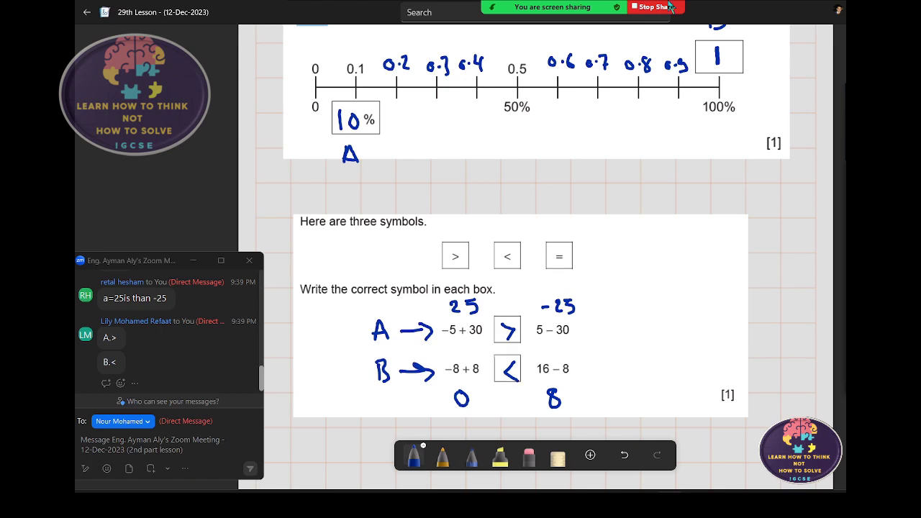
scroll(382, 451, "down", 10)
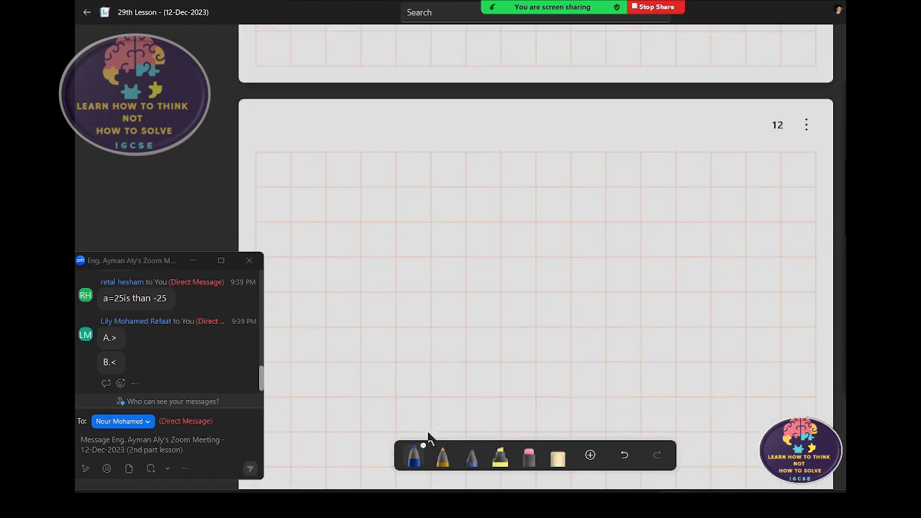
- Paste the captured questions 7 and 8 onto page 12
left_click(806, 128)
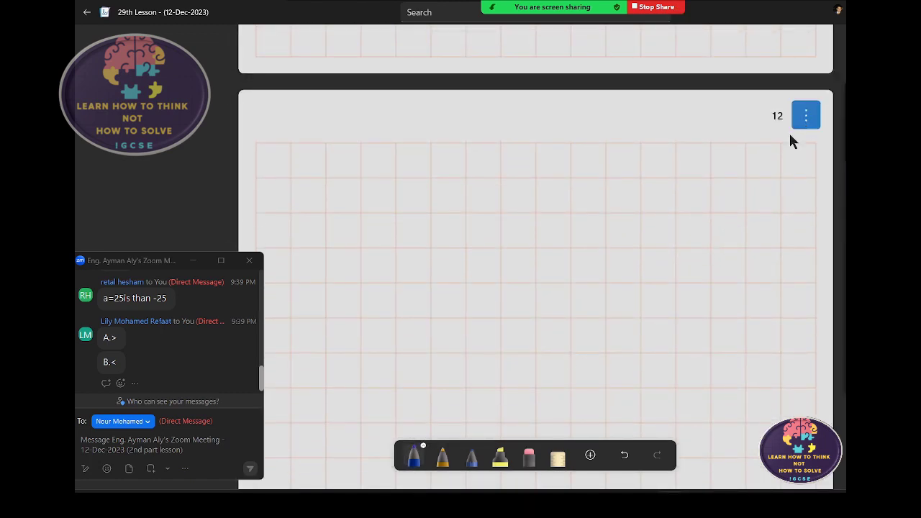
left_click(826, 183)
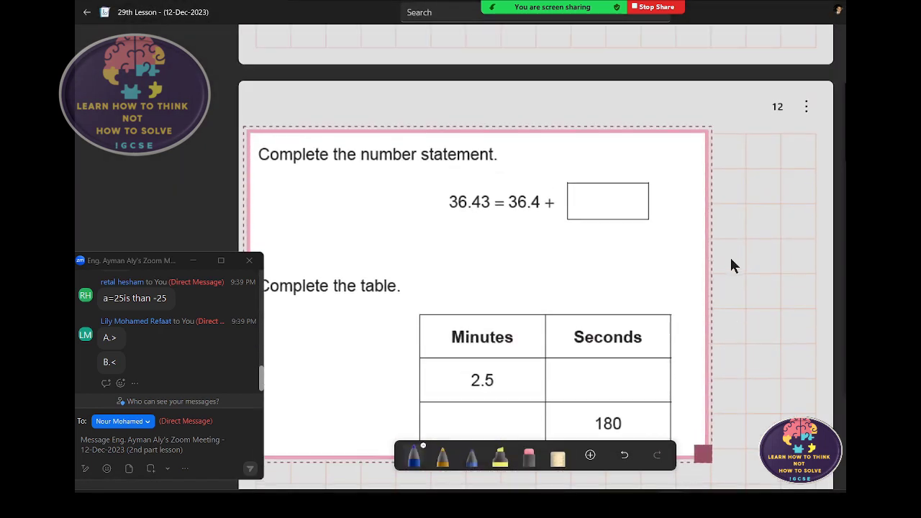
left_click(742, 260)
scroll(712, 265, "down", 3)
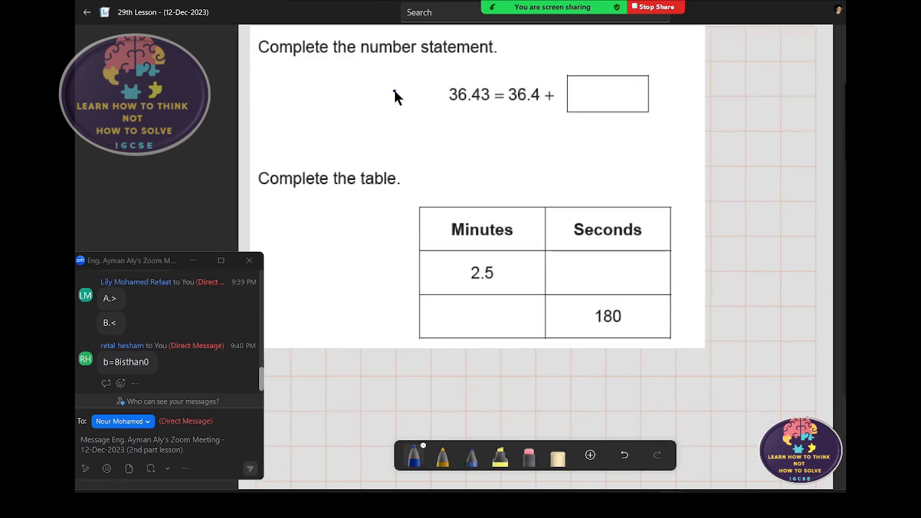
- Label the number statement A and the empty Seconds cell (B
mouse_move(394, 106)
left_mouse_down()
mouse_move(407, 106)
mouse_move(406, 97)
left_mouse_up()
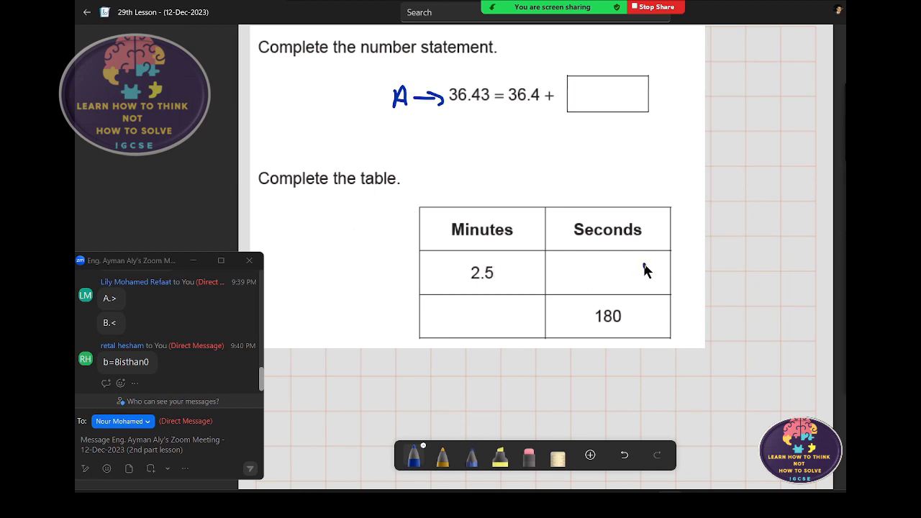
left_click_drag(645, 263, 646, 279)
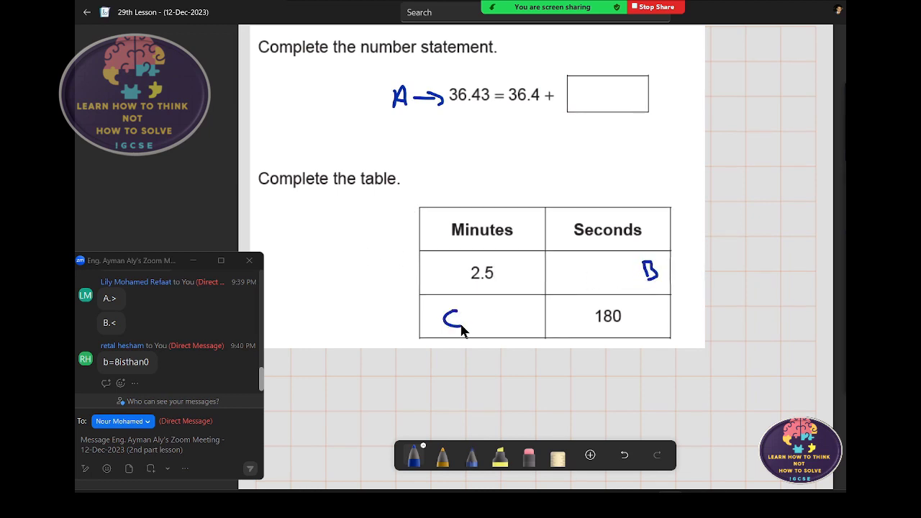
left_click_drag(626, 268, 633, 288)
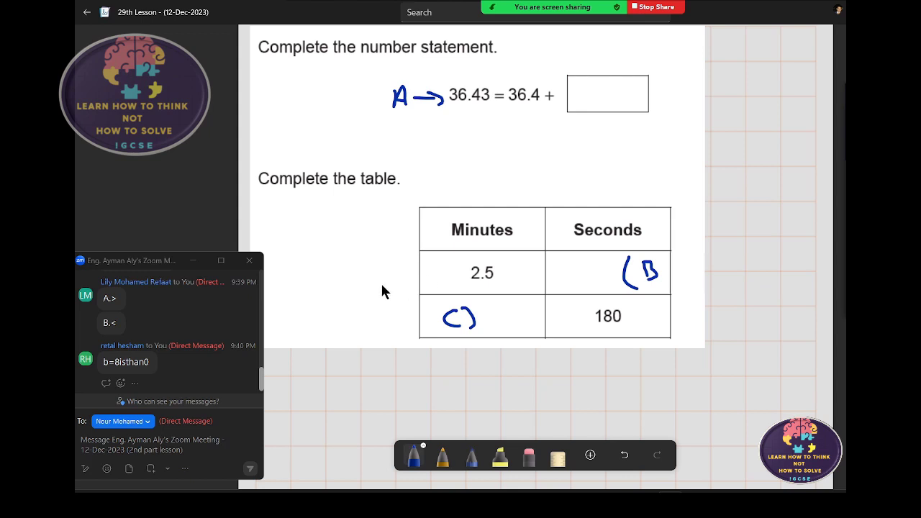
left_click(461, 376)
left_click(641, 384)
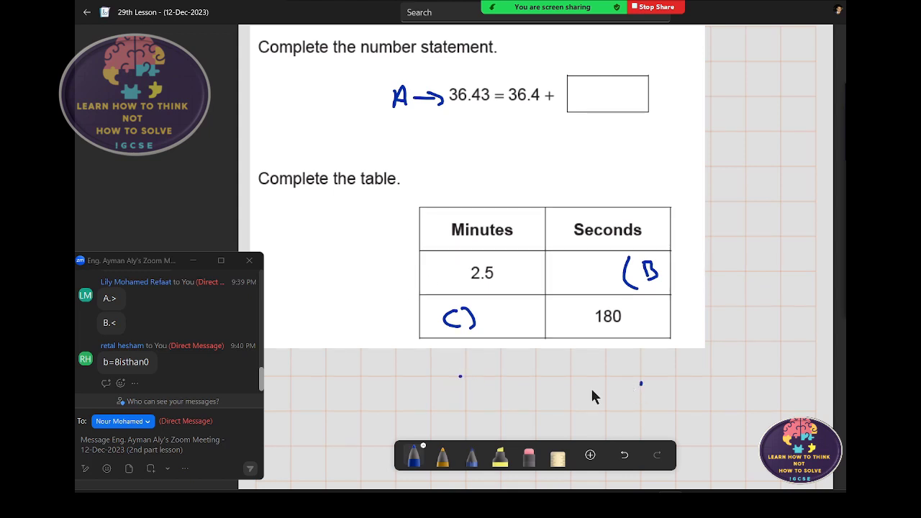
left_click(460, 392)
left_click(648, 392)
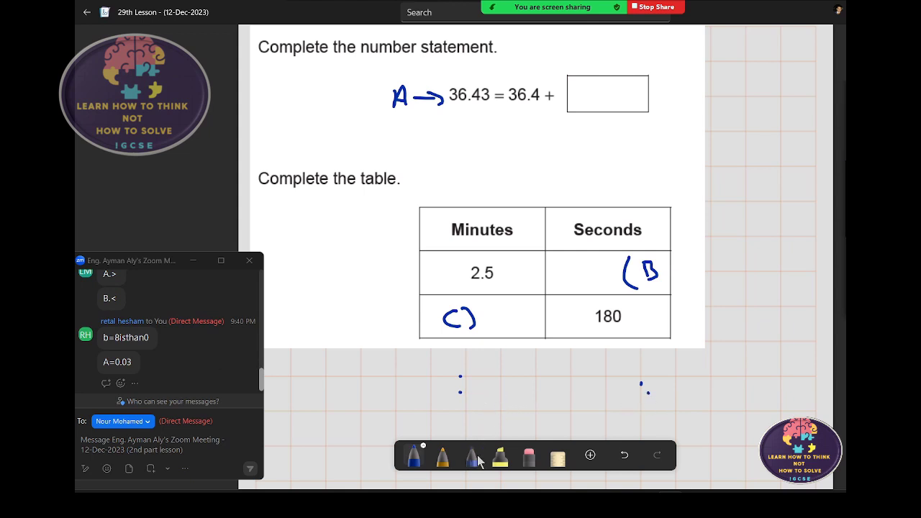
left_click(528, 455)
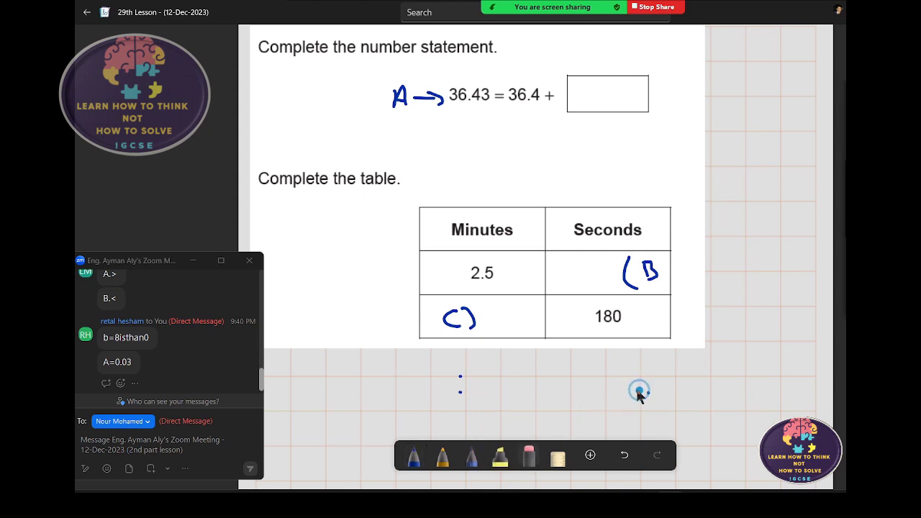
left_click(462, 394)
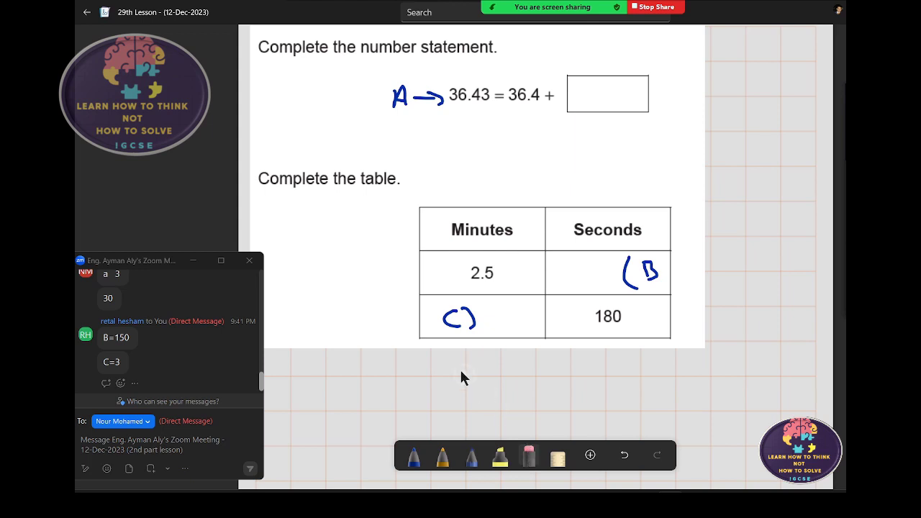
- Erase the old C) and (B labels from the table
left_click(464, 315)
left_click(628, 282)
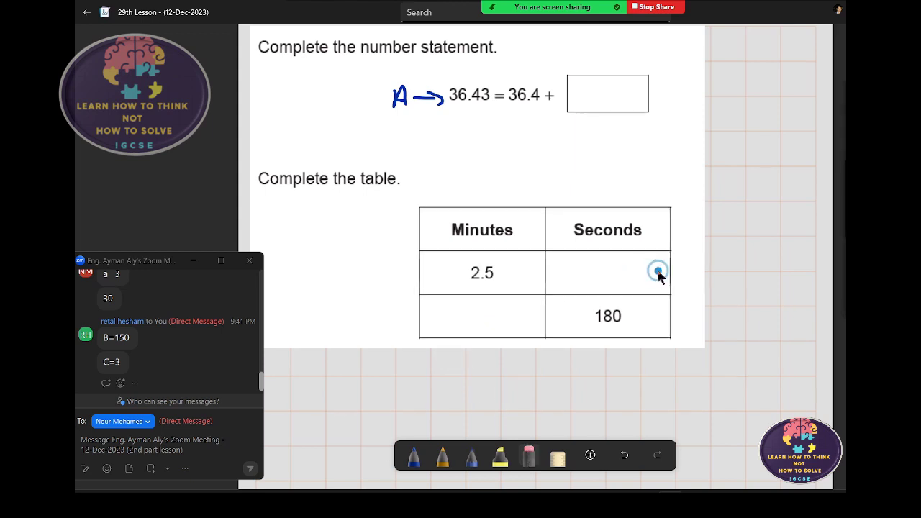
left_click(651, 273)
- Rewrite the labels as (B) and C), then start 36.43 = under the number statement
left_click(417, 459)
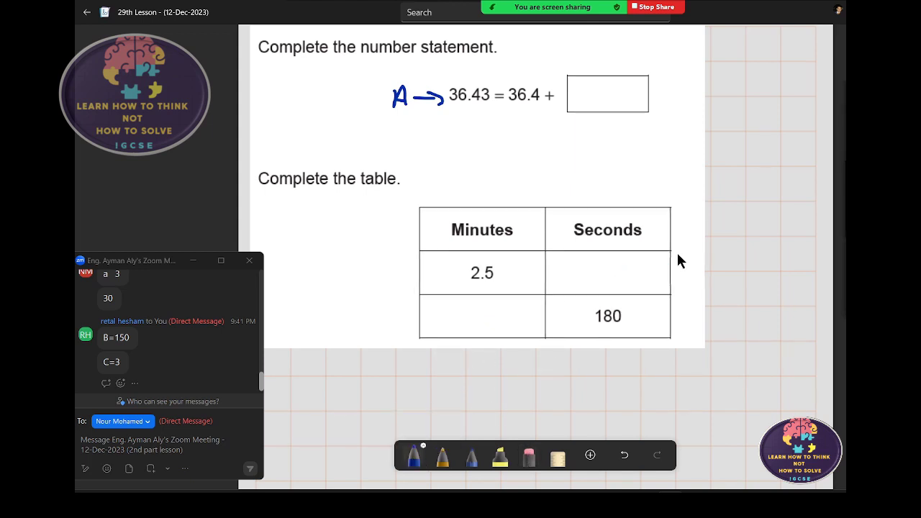
mouse_move(647, 264)
left_mouse_down()
mouse_move(650, 285)
mouse_move(634, 291)
left_mouse_up()
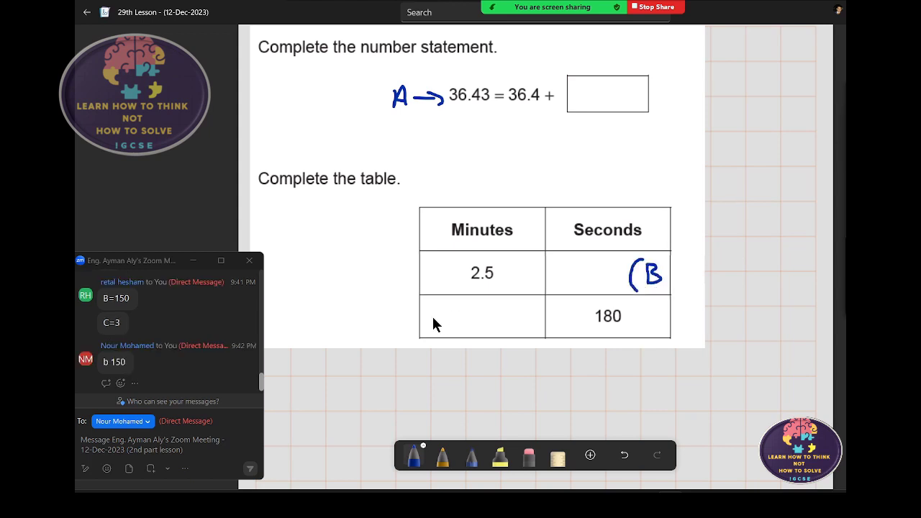
left_click_drag(434, 318, 445, 335)
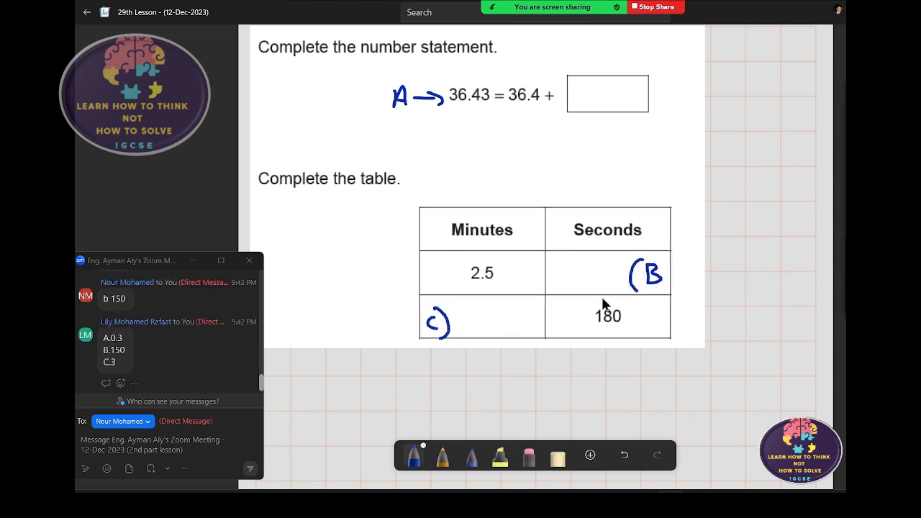
left_click_drag(667, 262, 669, 291)
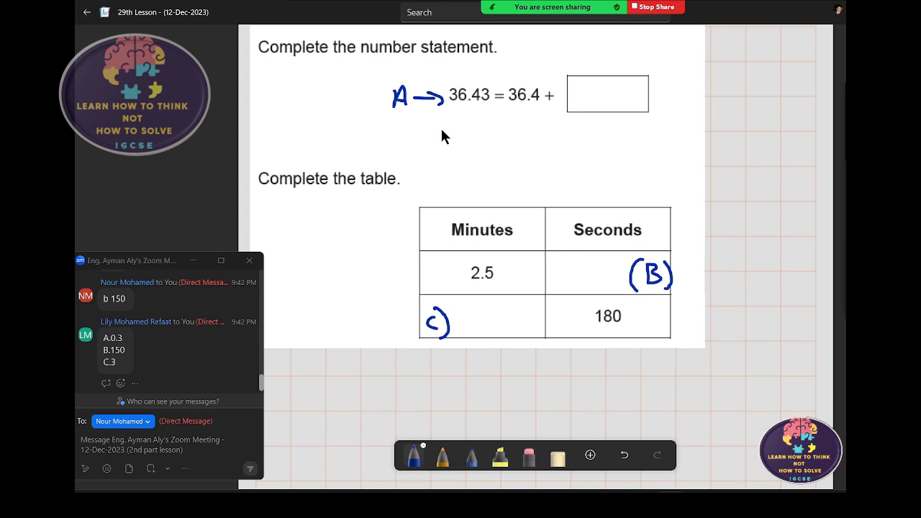
mouse_move(441, 129)
left_mouse_down()
mouse_move(441, 145)
mouse_move(467, 142)
left_mouse_up()
mouse_move(474, 131)
left_mouse_down()
mouse_move(479, 144)
mouse_move(572, 137)
left_mouse_up()
- Complete the working as 36.43 = 36.4 + 0.03
left_click(582, 140)
left_click_drag(592, 127, 597, 144)
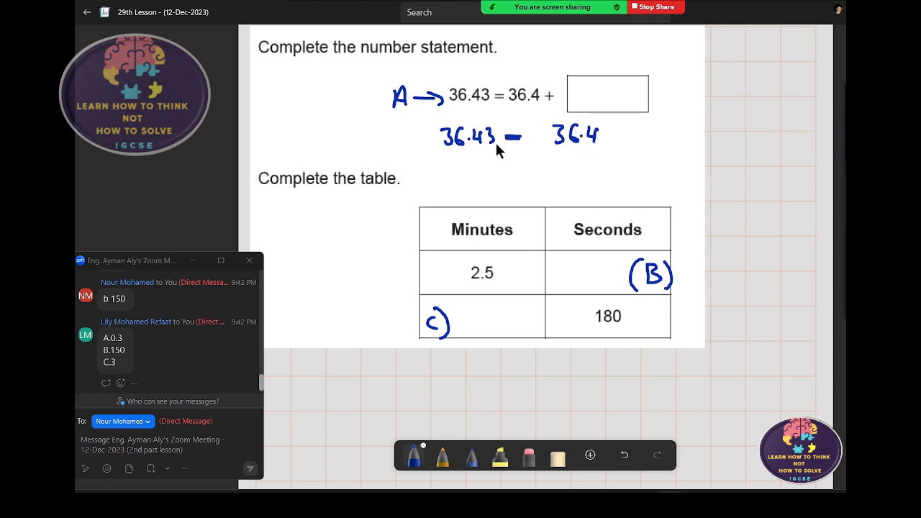
left_click_drag(604, 136, 613, 136)
mouse_move(607, 131)
left_mouse_down()
mouse_move(608, 142)
mouse_move(662, 146)
left_mouse_up()
left_click(640, 141)
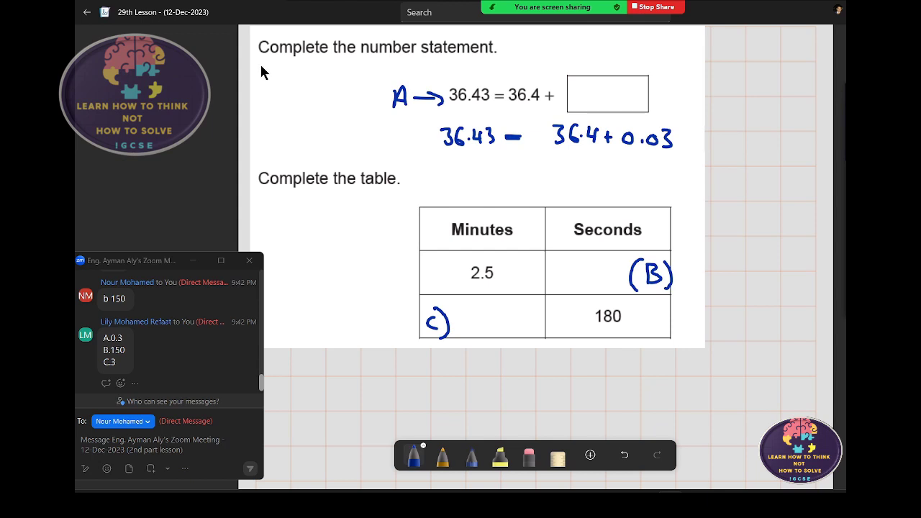
- Start a column addition of 36.4 + 0.03 in the left margin
mouse_move(258, 68)
left_mouse_down()
mouse_move(266, 76)
mouse_move(259, 85)
mouse_move(306, 82)
left_mouse_up()
left_click(291, 74)
mouse_move(257, 104)
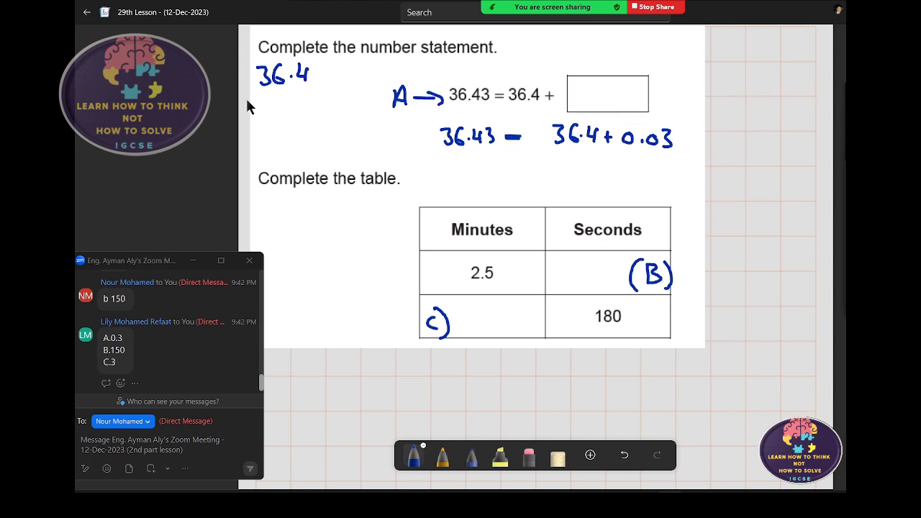
mouse_move(255, 94)
left_mouse_down()
mouse_move(255, 108)
mouse_move(286, 103)
mouse_move(282, 94)
mouse_move(308, 94)
mouse_move(314, 104)
left_mouse_up()
left_click(297, 99)
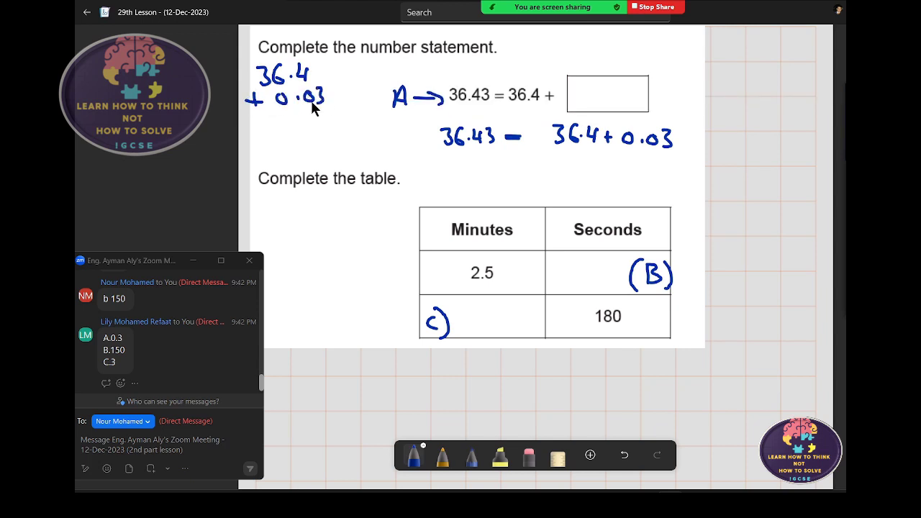
- Rule off the column sum as 36.43 and write 0.03 in part A's answer box
left_click_drag(254, 114, 355, 113)
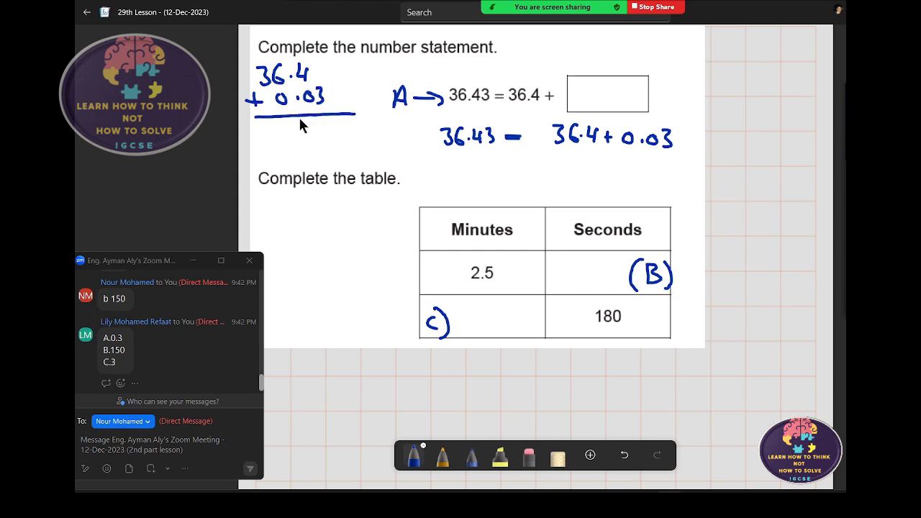
left_click_drag(309, 132, 314, 137)
left_click_drag(323, 124, 324, 135)
left_click(297, 127)
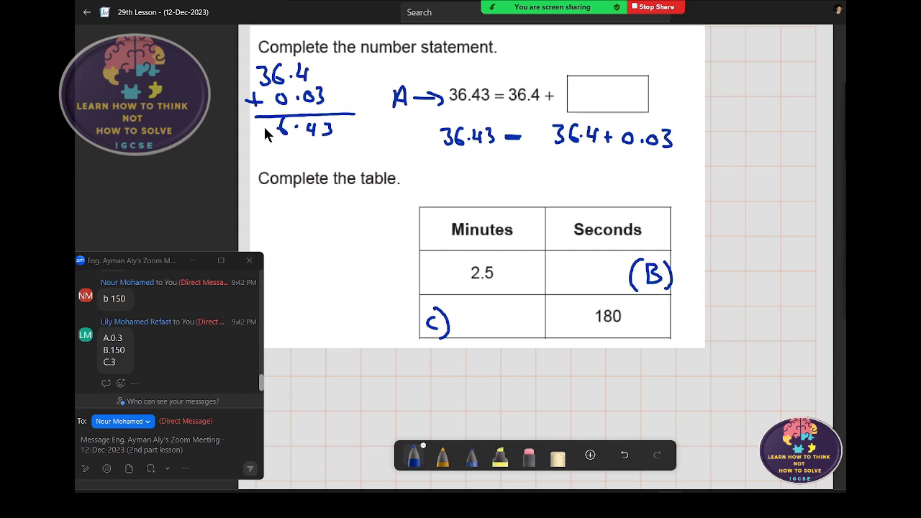
left_click_drag(263, 125, 265, 143)
left_click_drag(278, 123, 273, 141)
mouse_move(594, 94)
left_mouse_down()
mouse_move(618, 97)
mouse_move(623, 110)
left_mouse_up()
left_click(602, 102)
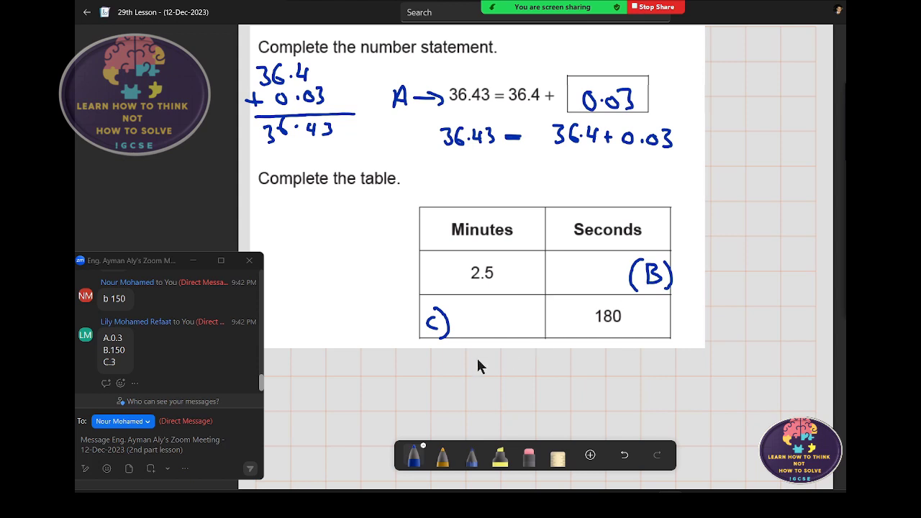
- Write 1 min → 60 s and 2 min → 120 s below the table
mouse_move(444, 361)
left_mouse_down()
mouse_move(445, 375)
mouse_move(550, 371)
left_mouse_up()
left_click_drag(580, 362, 588, 373)
left_click_drag(596, 370, 607, 371)
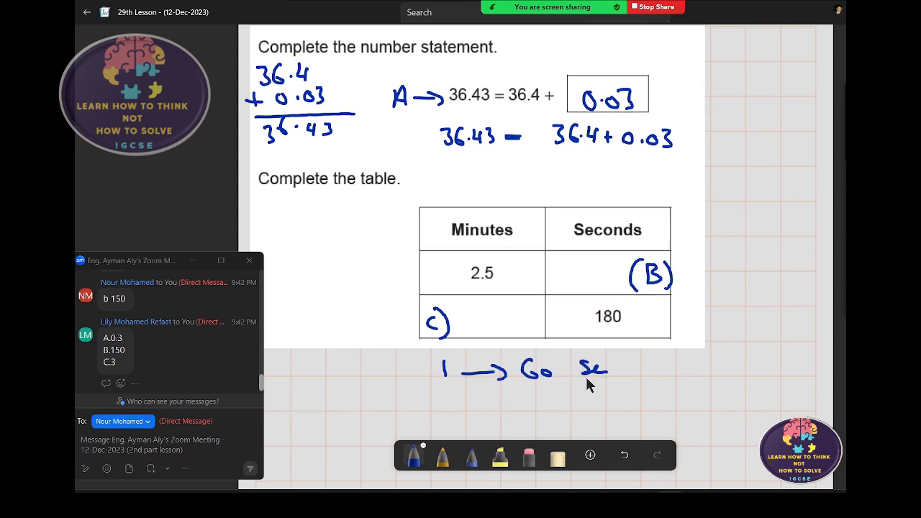
mouse_move(440, 403)
left_mouse_down()
mouse_move(452, 415)
mouse_move(485, 415)
left_mouse_up()
left_click_drag(488, 415, 584, 416)
mouse_move(586, 400)
left_mouse_down()
mouse_move(593, 415)
mouse_move(606, 415)
left_mouse_up()
left_click_drag(613, 403, 629, 412)
left_click_drag(636, 409, 645, 410)
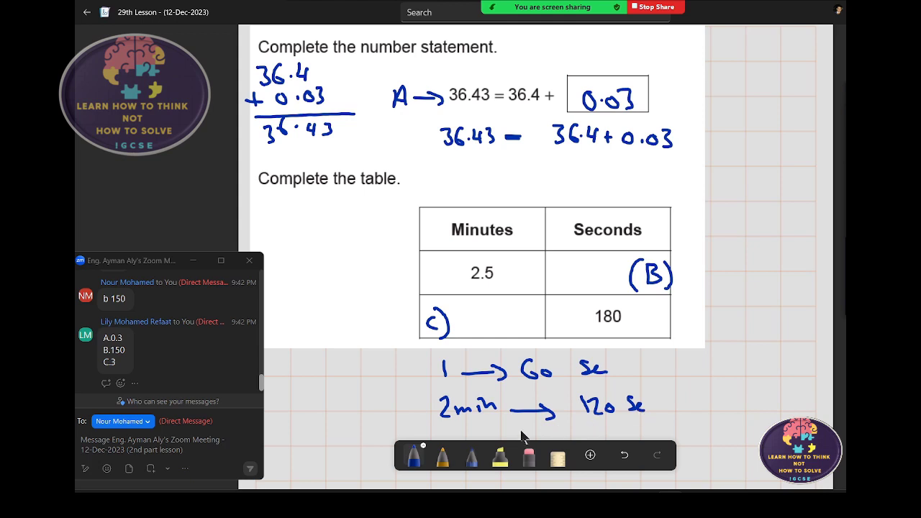
- Add 0.5 min → 30 s and total the minutes as 2.5
scroll(489, 421, "down", 3)
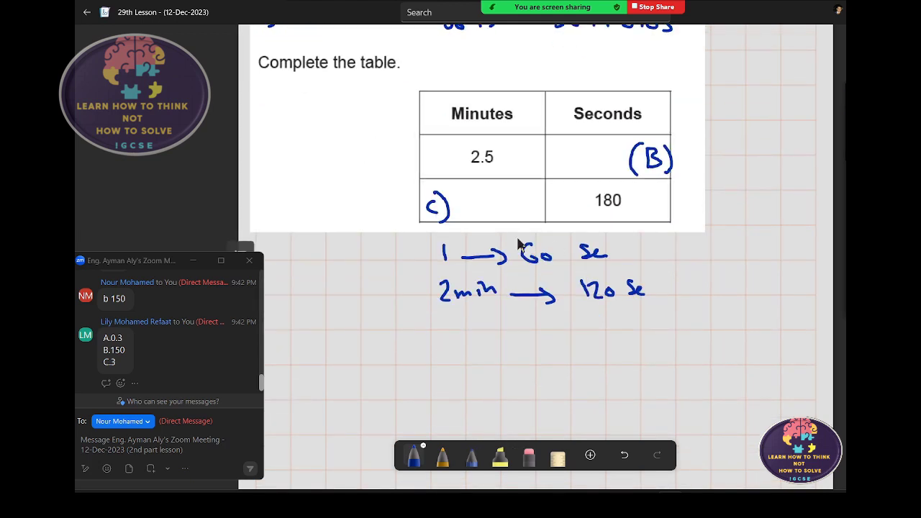
left_click(455, 332)
mouse_move(438, 339)
left_mouse_down()
mouse_move(444, 324)
mouse_move(463, 337)
mouse_move(557, 330)
mouse_move(547, 336)
mouse_move(604, 322)
mouse_move(648, 329)
left_mouse_up()
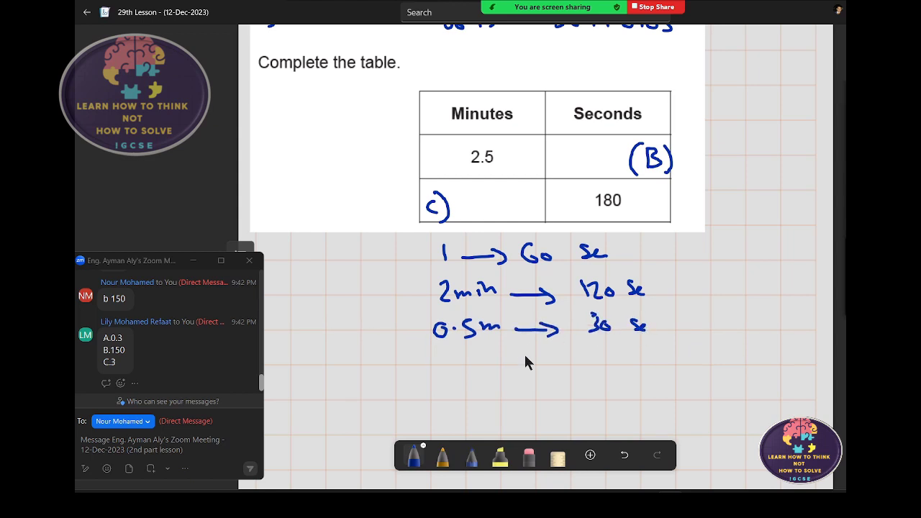
left_click_drag(421, 369, 533, 367)
left_click_drag(432, 391, 481, 405)
left_click(461, 394)
- Total the seconds as 150 and write 150 in the (B) Seconds cell
left_click_drag(571, 365, 667, 368)
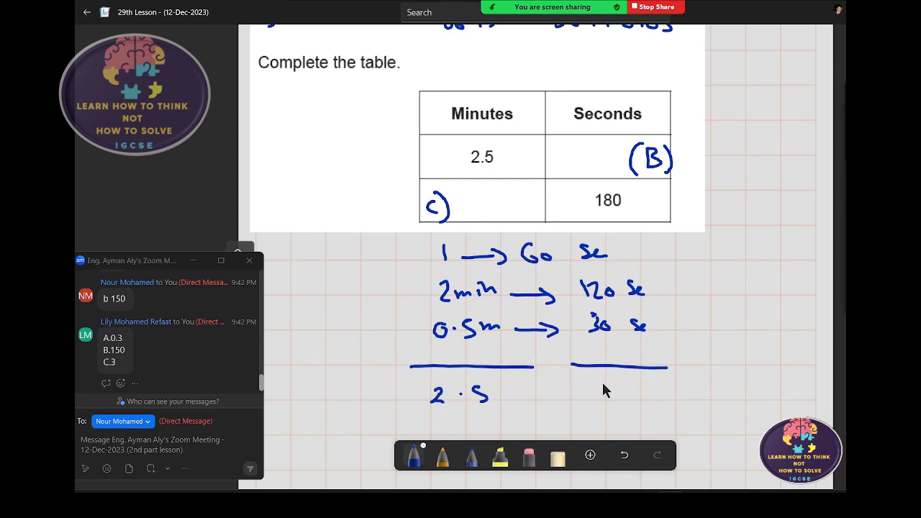
left_click_drag(598, 384, 599, 394)
mouse_move(610, 386)
left_mouse_down()
mouse_move(619, 383)
mouse_move(609, 397)
mouse_move(634, 385)
left_mouse_up()
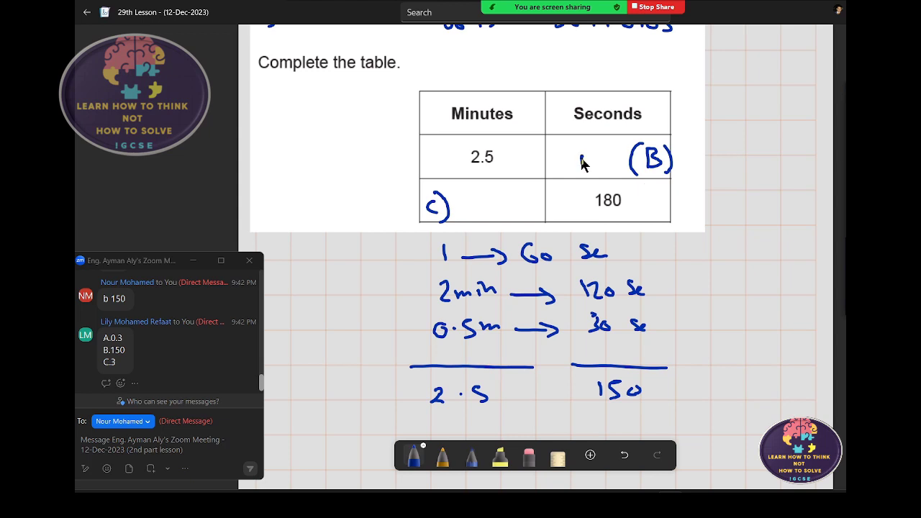
left_click_drag(580, 157, 582, 173)
mouse_move(599, 156)
left_mouse_down()
mouse_move(591, 172)
mouse_move(608, 164)
left_mouse_up()
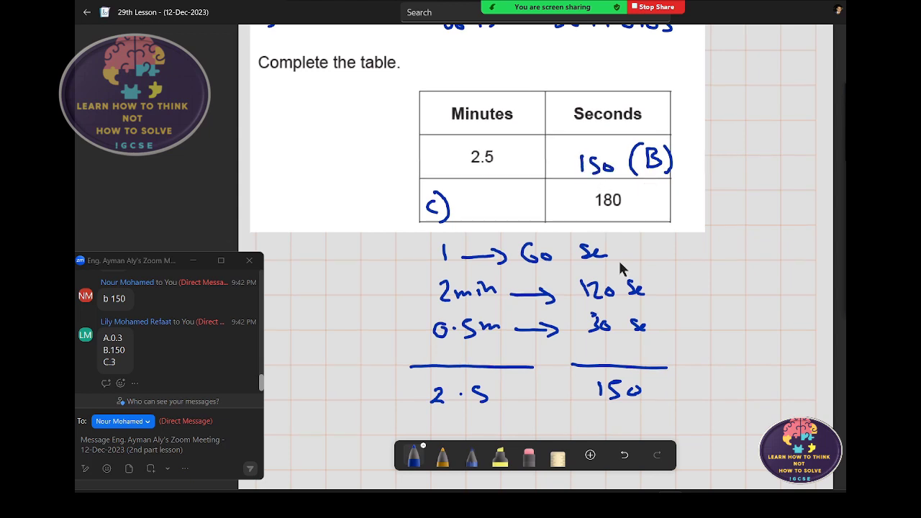
scroll(620, 267, "down", 3)
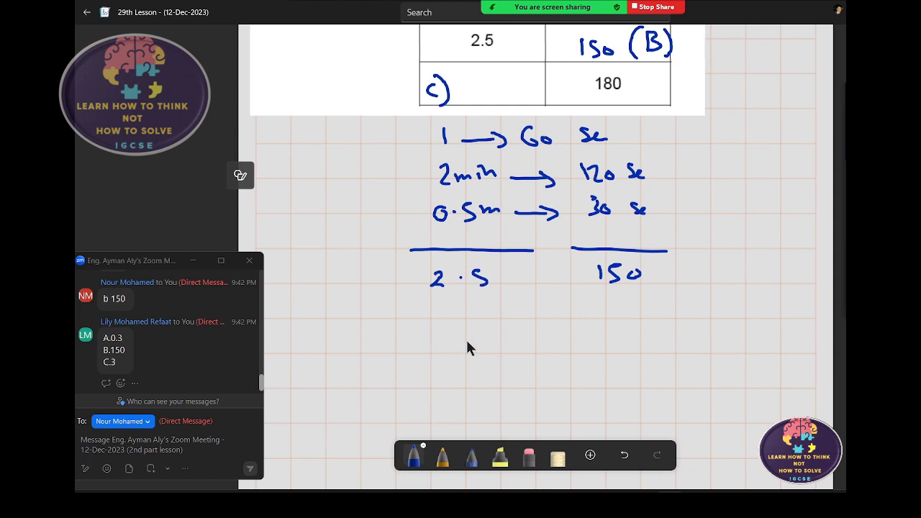
- Write 180 ÷ 60 = below the working
mouse_move(463, 334)
left_mouse_down()
mouse_move(466, 351)
mouse_move(480, 335)
mouse_move(505, 351)
left_mouse_up()
mouse_move(516, 352)
left_mouse_down()
mouse_move(551, 352)
mouse_move(534, 342)
mouse_move(535, 365)
left_mouse_up()
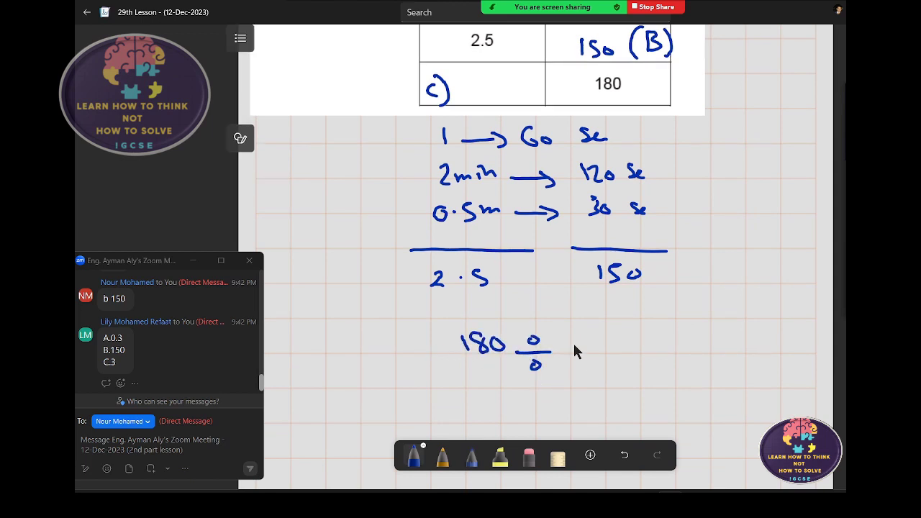
left_click_drag(570, 335, 569, 352)
left_click_drag(590, 347, 623, 347)
left_click_drag(610, 354, 623, 354)
left_click_drag(737, 347, 737, 358)
- Erase the wrong digit, write 3min as the result, and put 3 in the C) cell
left_click(529, 457)
left_click(413, 459)
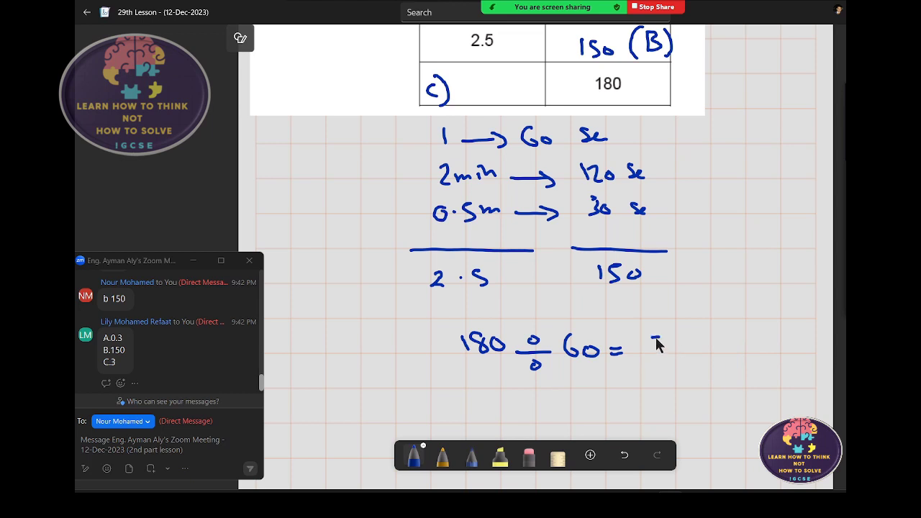
left_click_drag(656, 344, 672, 360)
left_click_drag(678, 360, 734, 352)
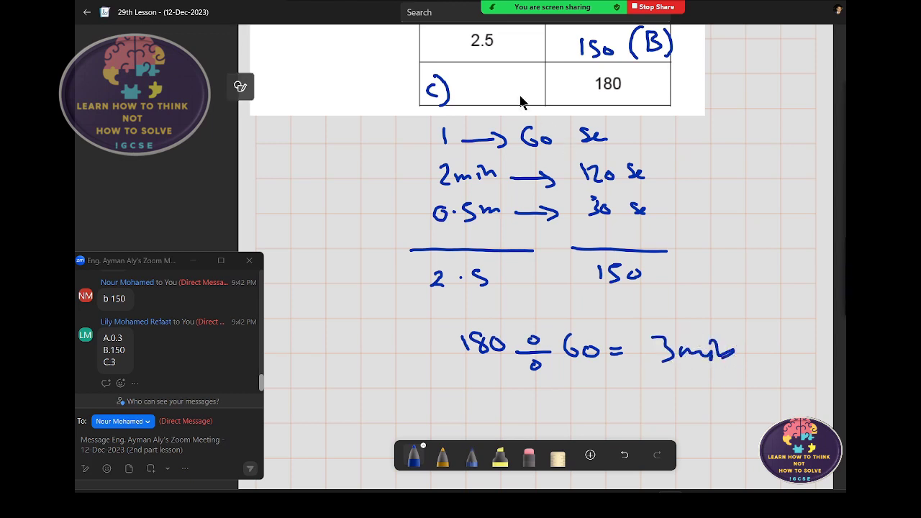
left_click_drag(473, 80, 474, 101)
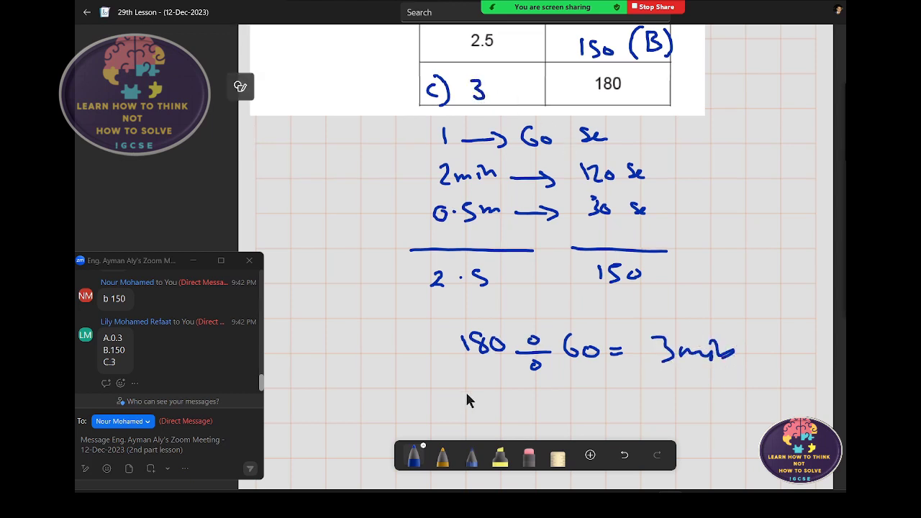
- Below the 180 ÷ 60 = 3 min working, draw a swoosh and handwrite 'Thankyou !!!'
scroll(593, 388, "down", 3)
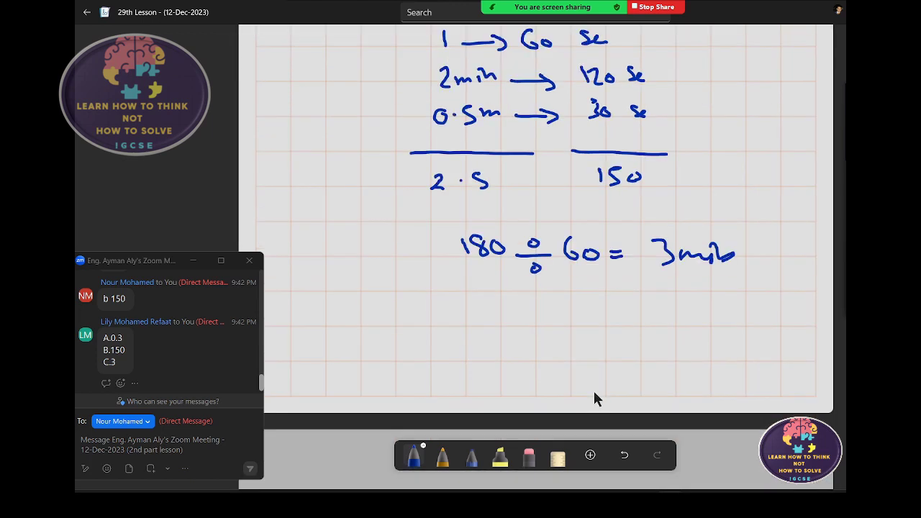
mouse_move(427, 271)
left_mouse_down()
mouse_move(467, 367)
mouse_move(608, 335)
left_mouse_up()
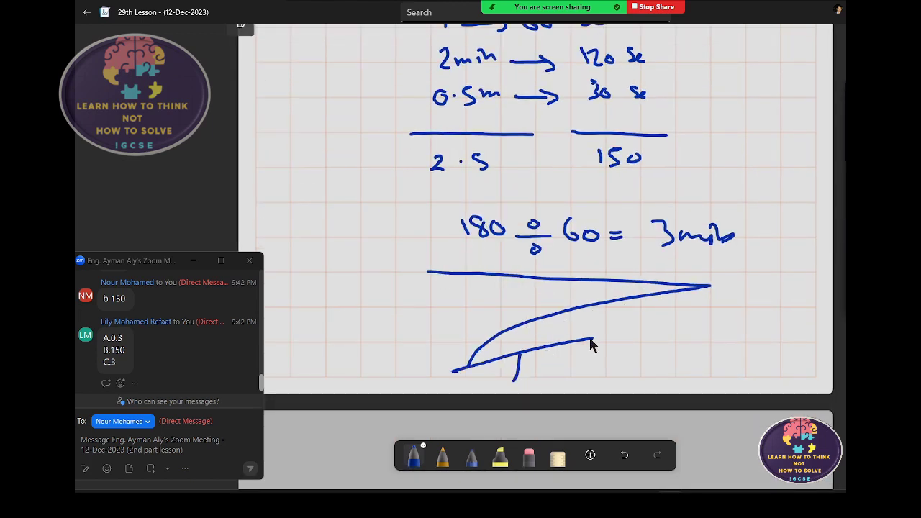
mouse_move(519, 353)
left_mouse_down()
mouse_move(514, 381)
mouse_move(613, 376)
mouse_move(609, 393)
mouse_move(635, 369)
mouse_move(656, 379)
mouse_move(692, 366)
mouse_move(719, 372)
left_mouse_up()
left_click(684, 384)
left_click(729, 380)
left_click(705, 383)
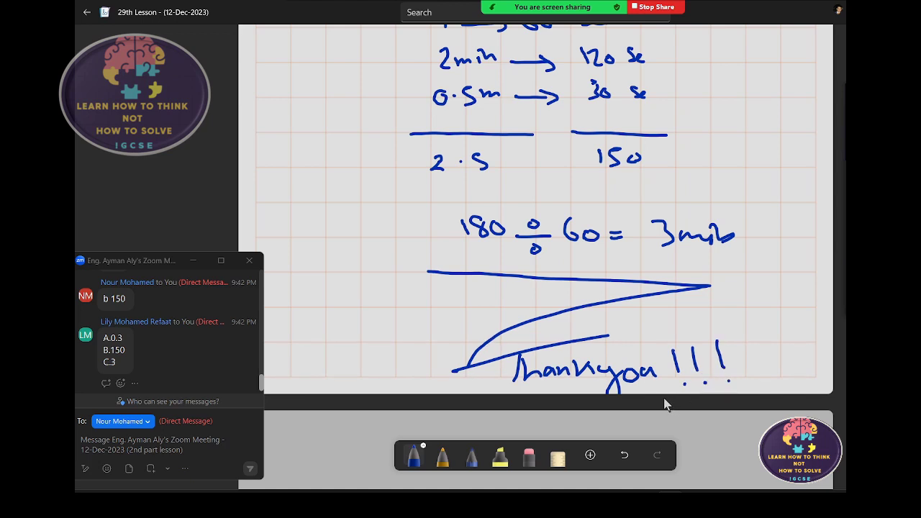